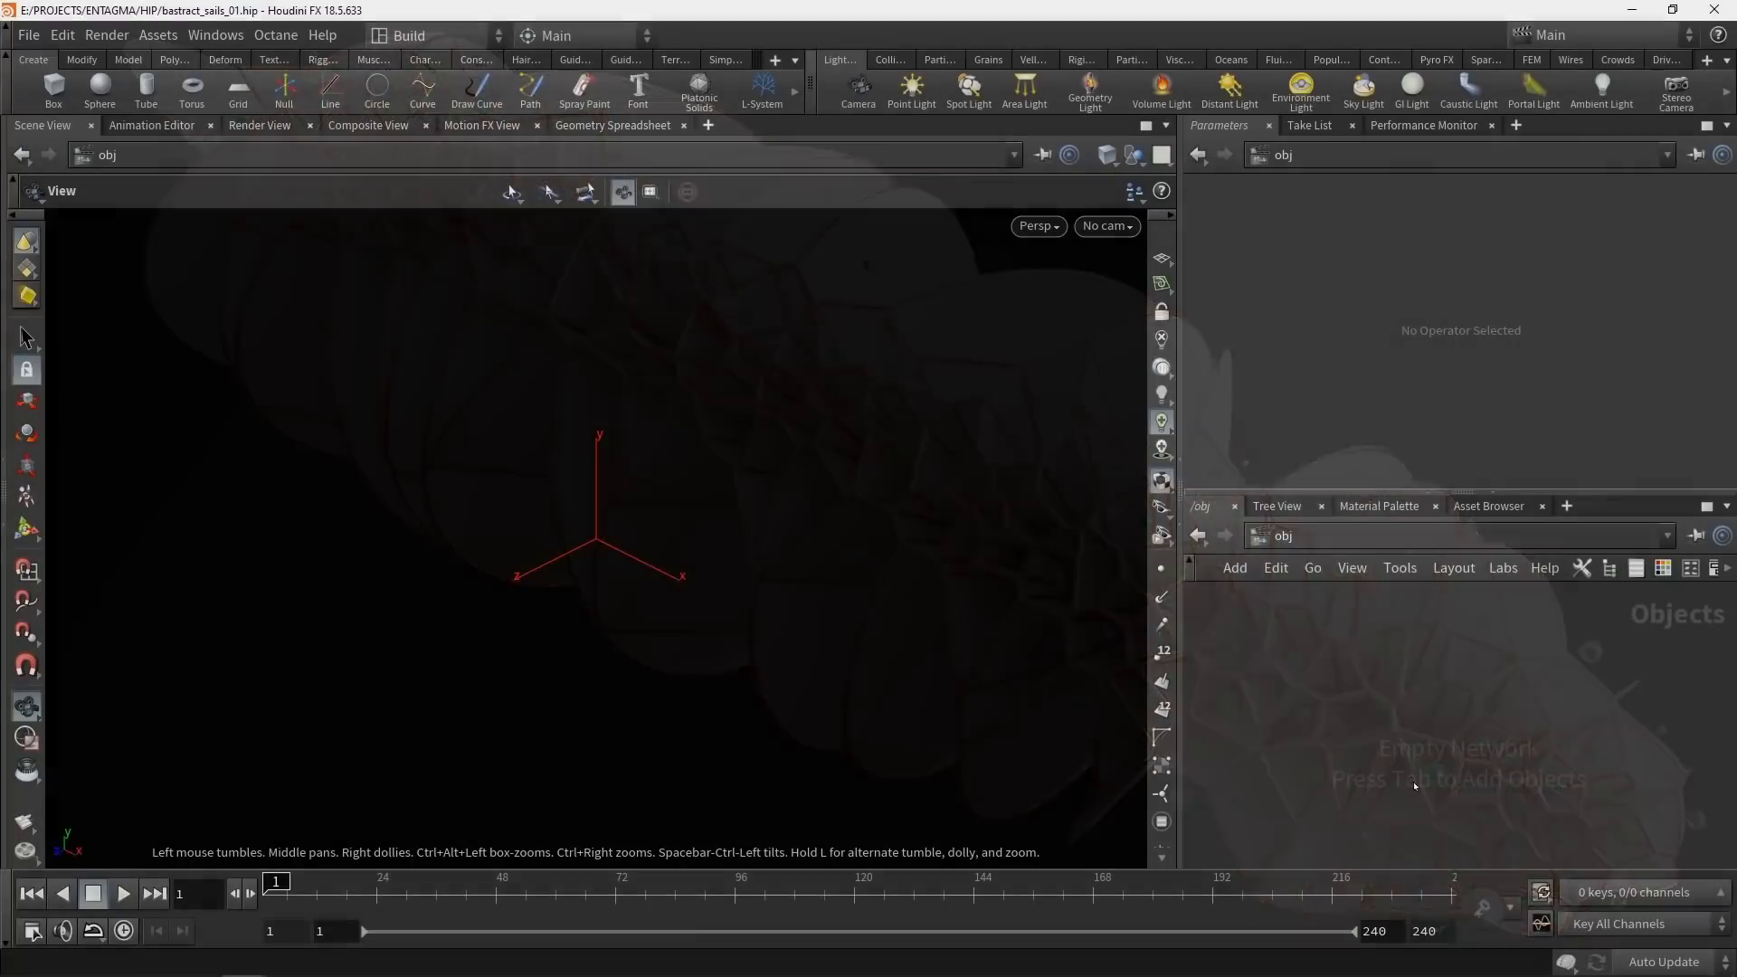
Create a Sphere in the object network and set its primitive type to Polygon.
key("Tab")
key("Return")
left_click(1457, 724)
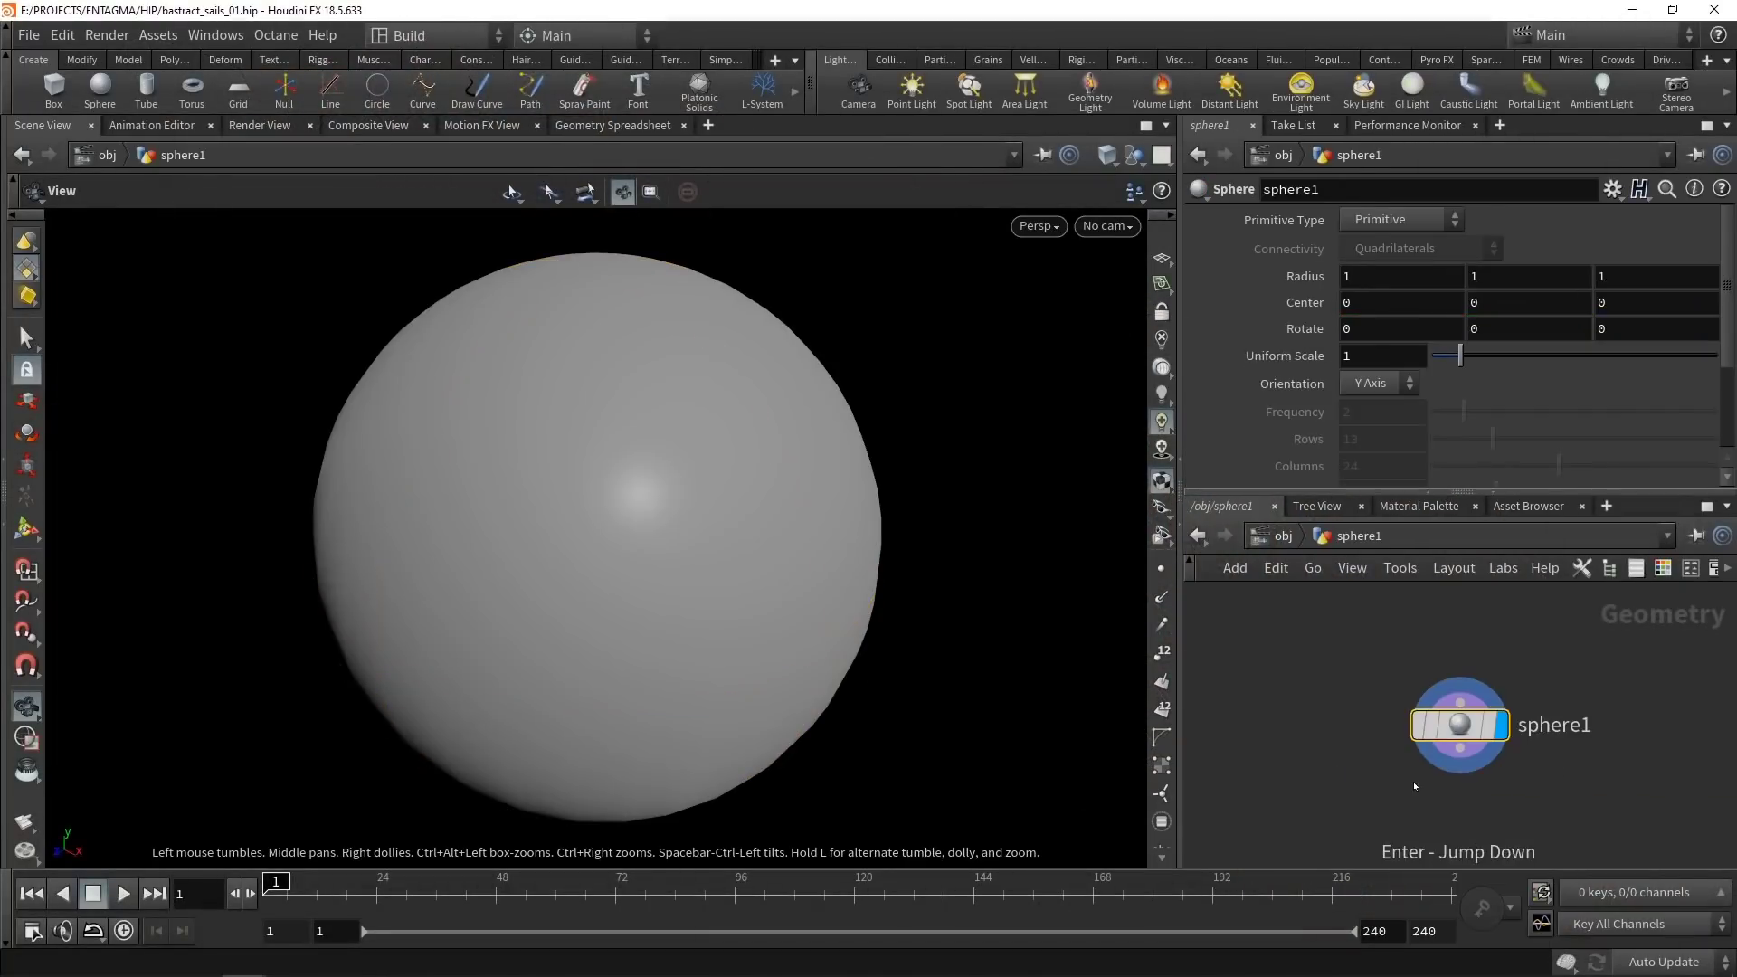
left_click(1384, 221)
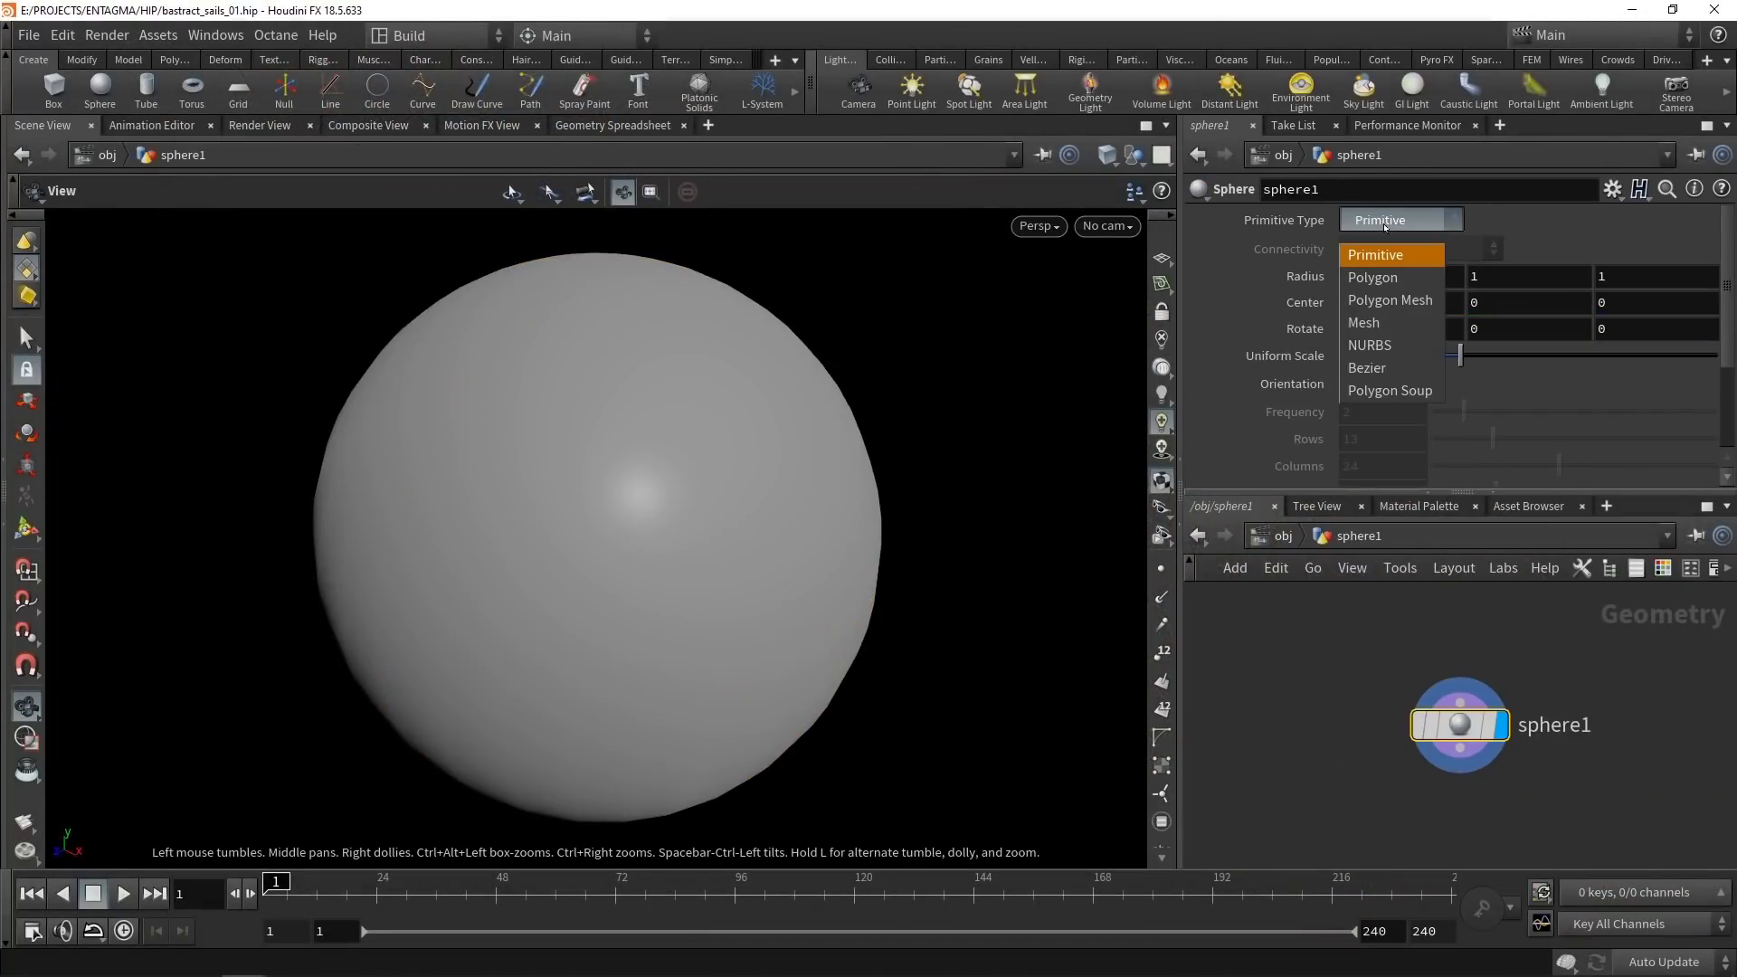
left_click(1384, 279)
Set the viewport shading to Smooth Wire Shaded and raise the sphere's frequency to 12.
left_click(1133, 191)
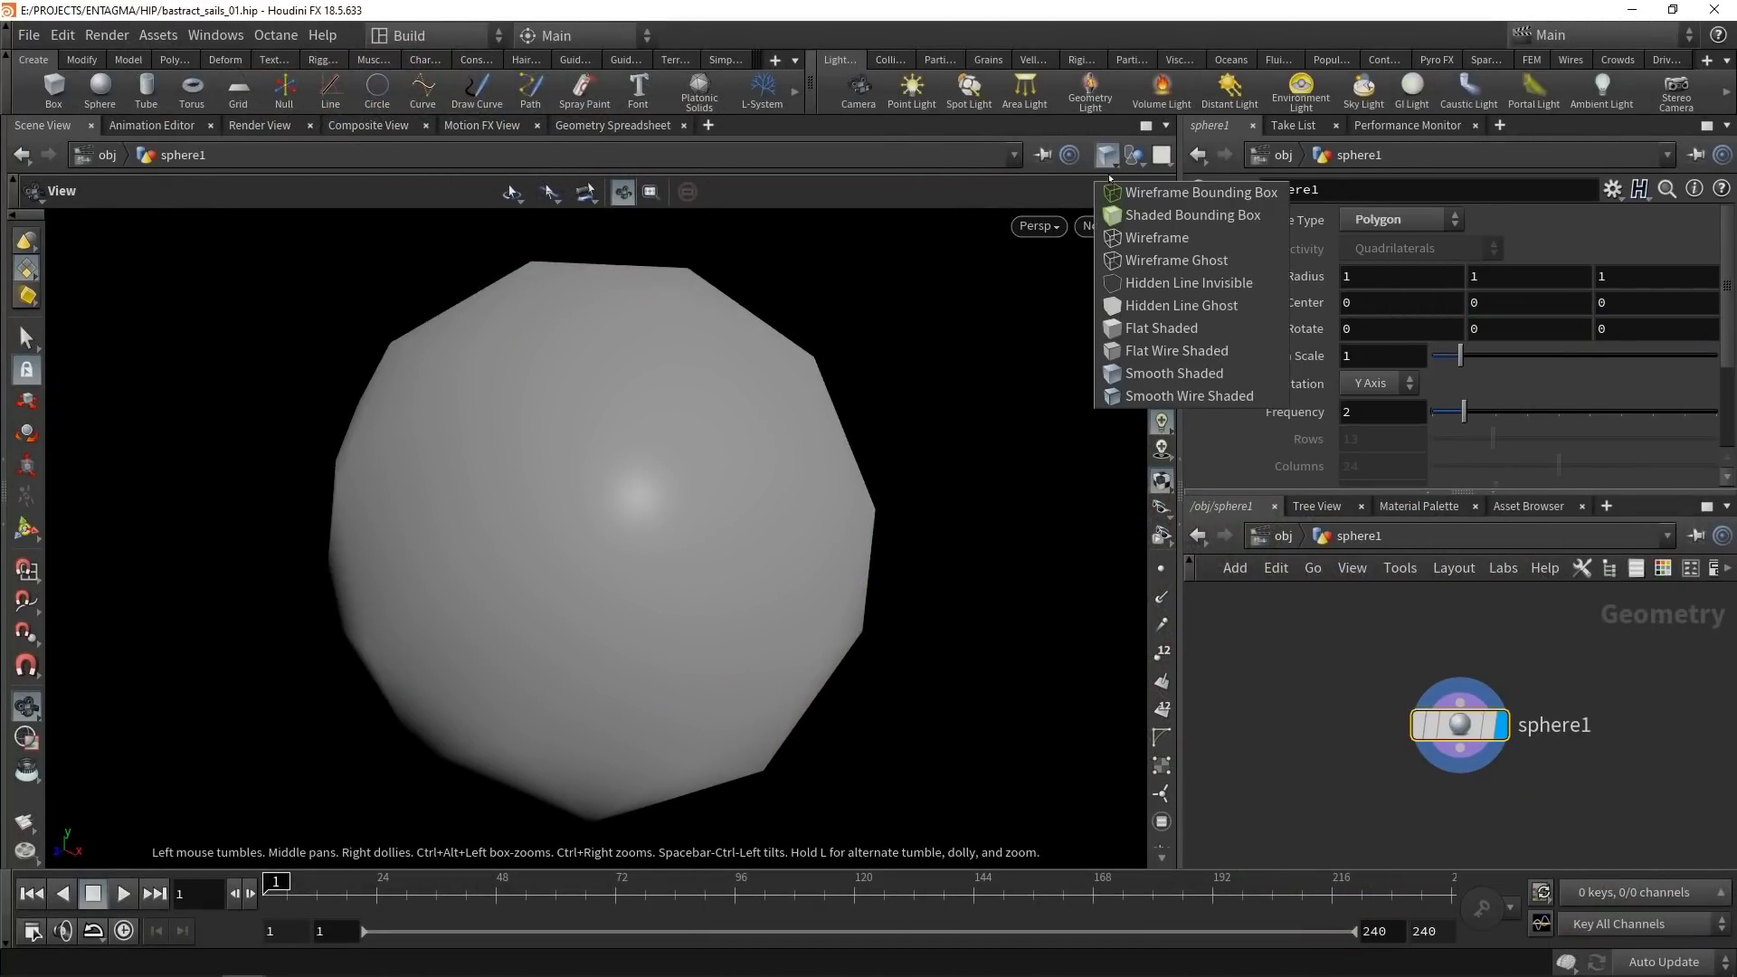
left_click(1138, 396)
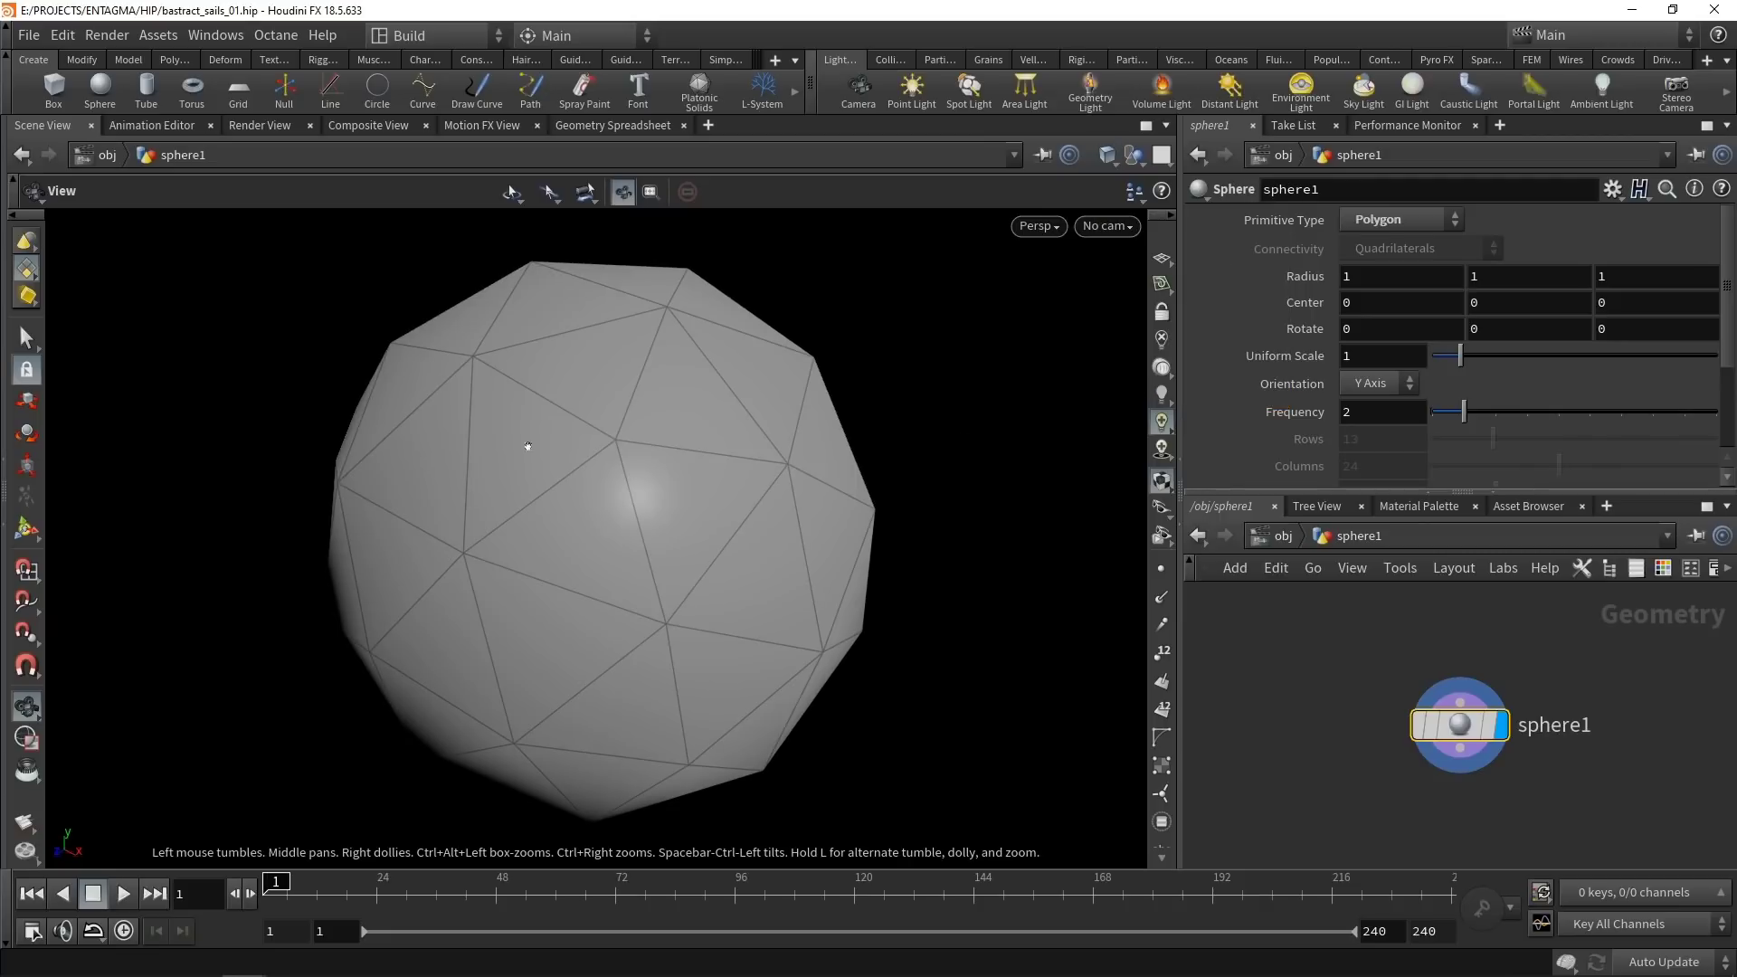
scroll(701, 525, "down", 3)
left_click(1366, 413)
scroll(1366, 413, "up", 8)
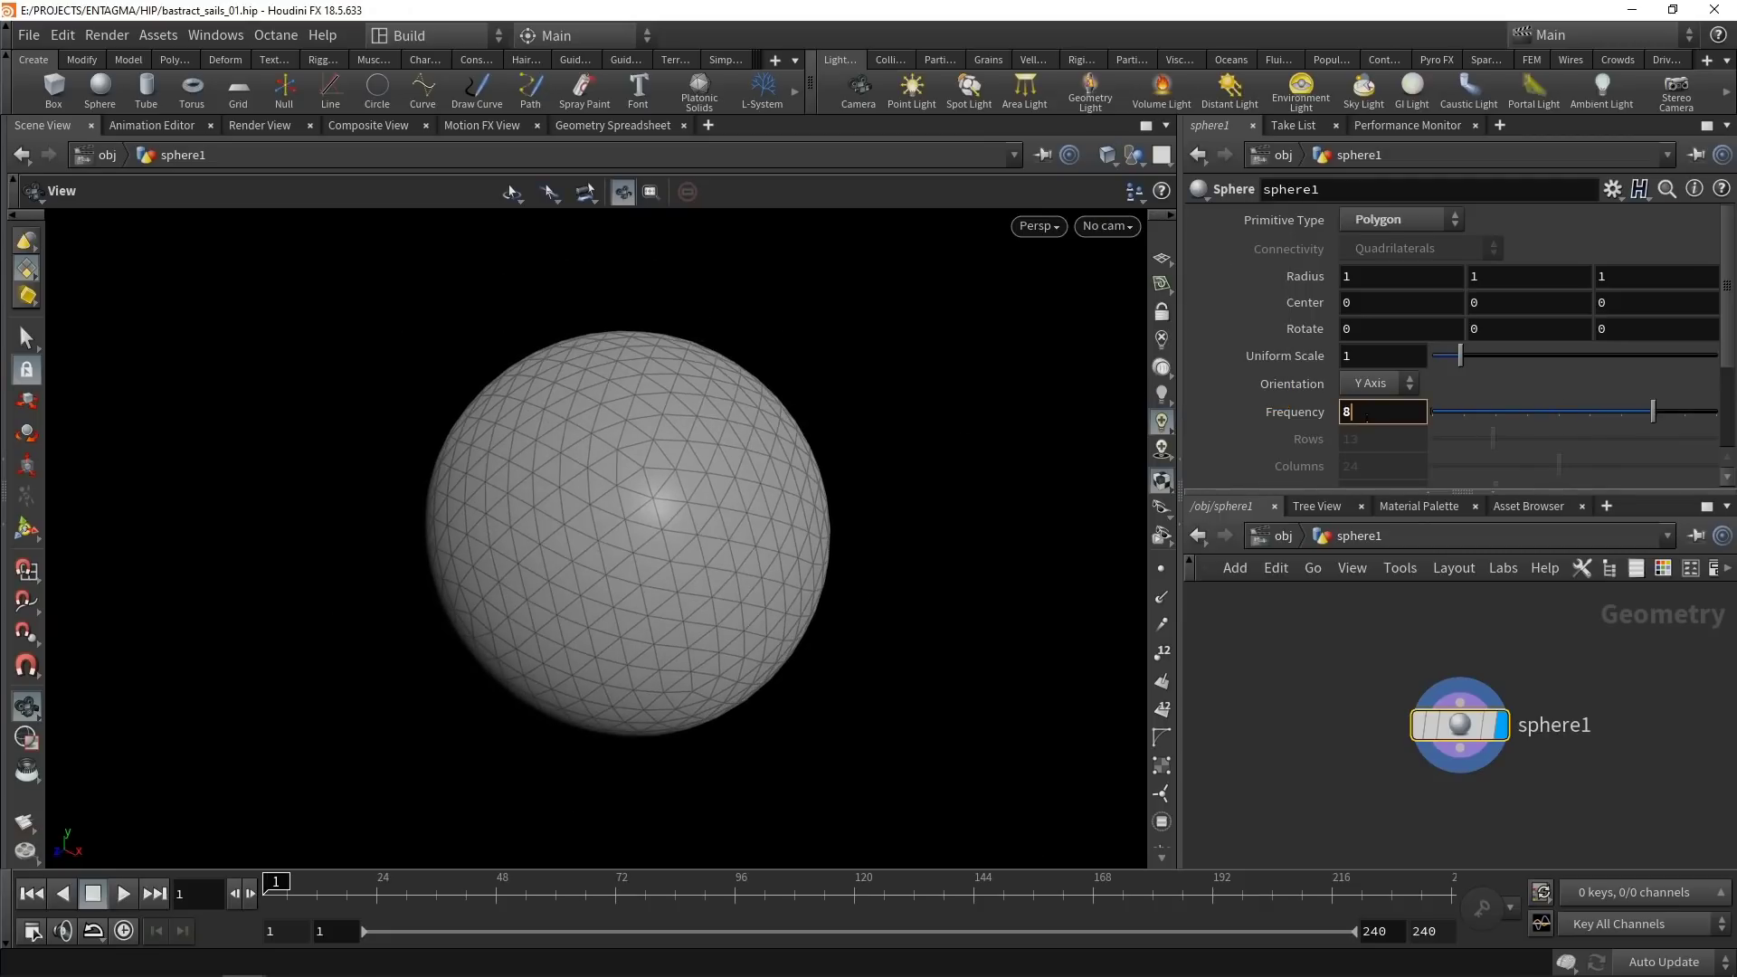
scroll(1355, 413, "up", 2)
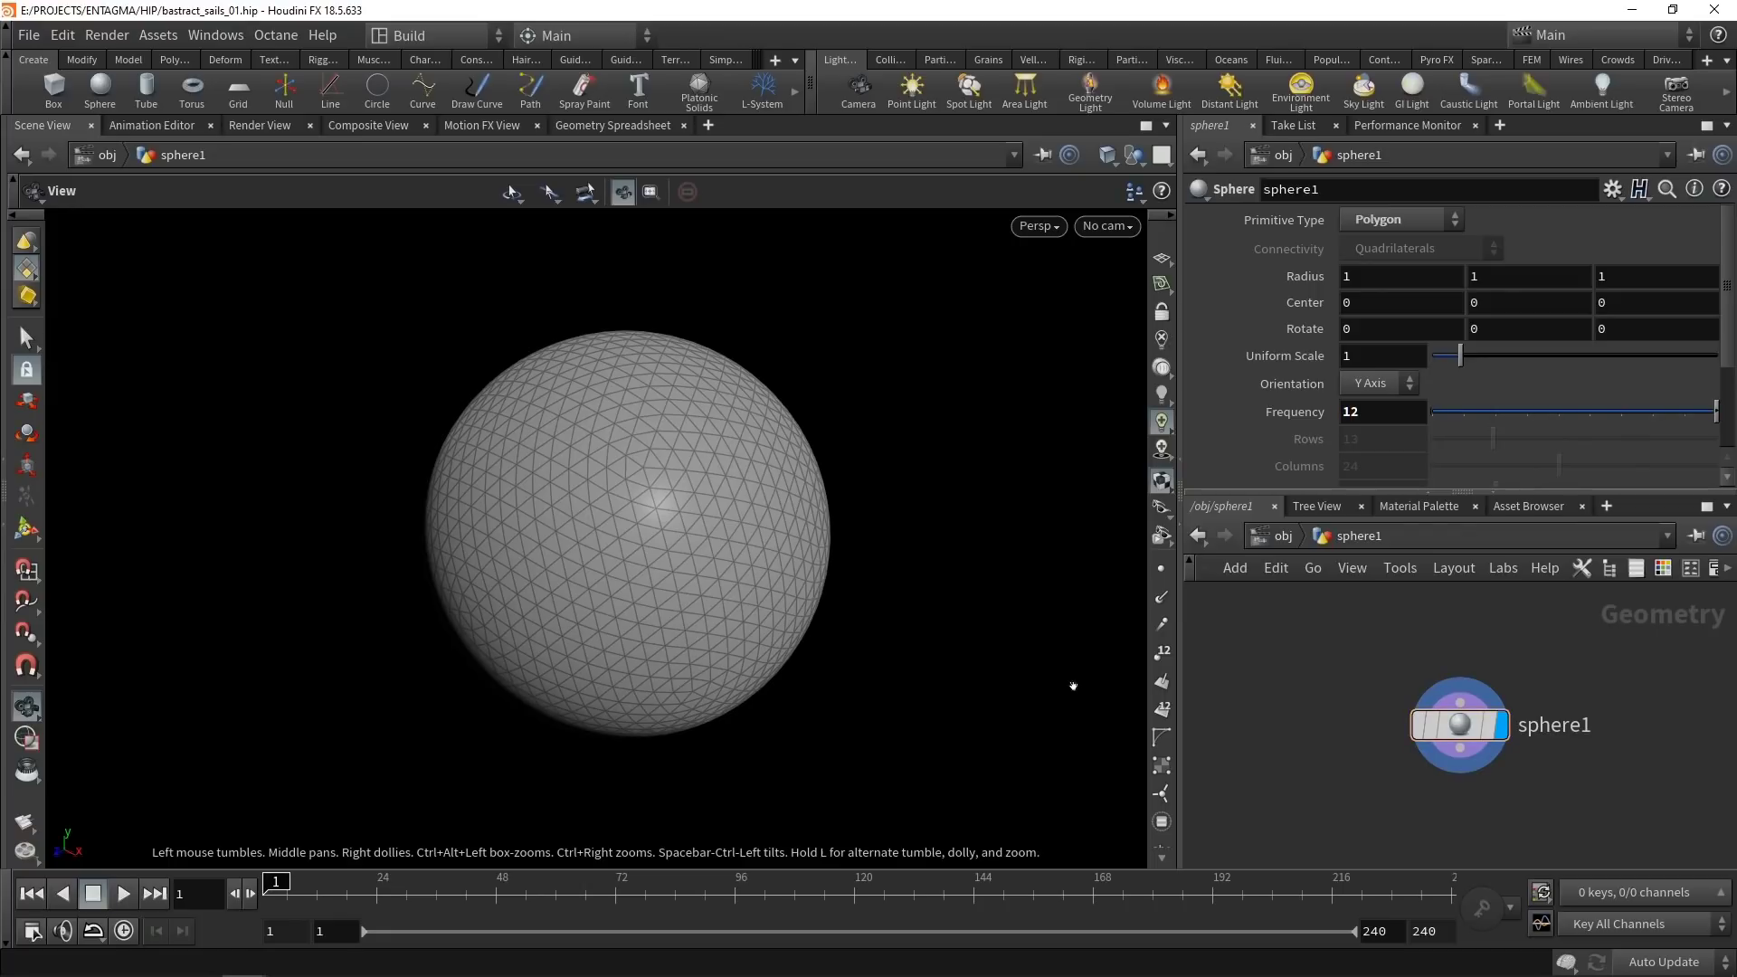
Stretch the sphere along X by setting its X radius to 4.
double_click(1388, 276)
type("4")
key("Return")
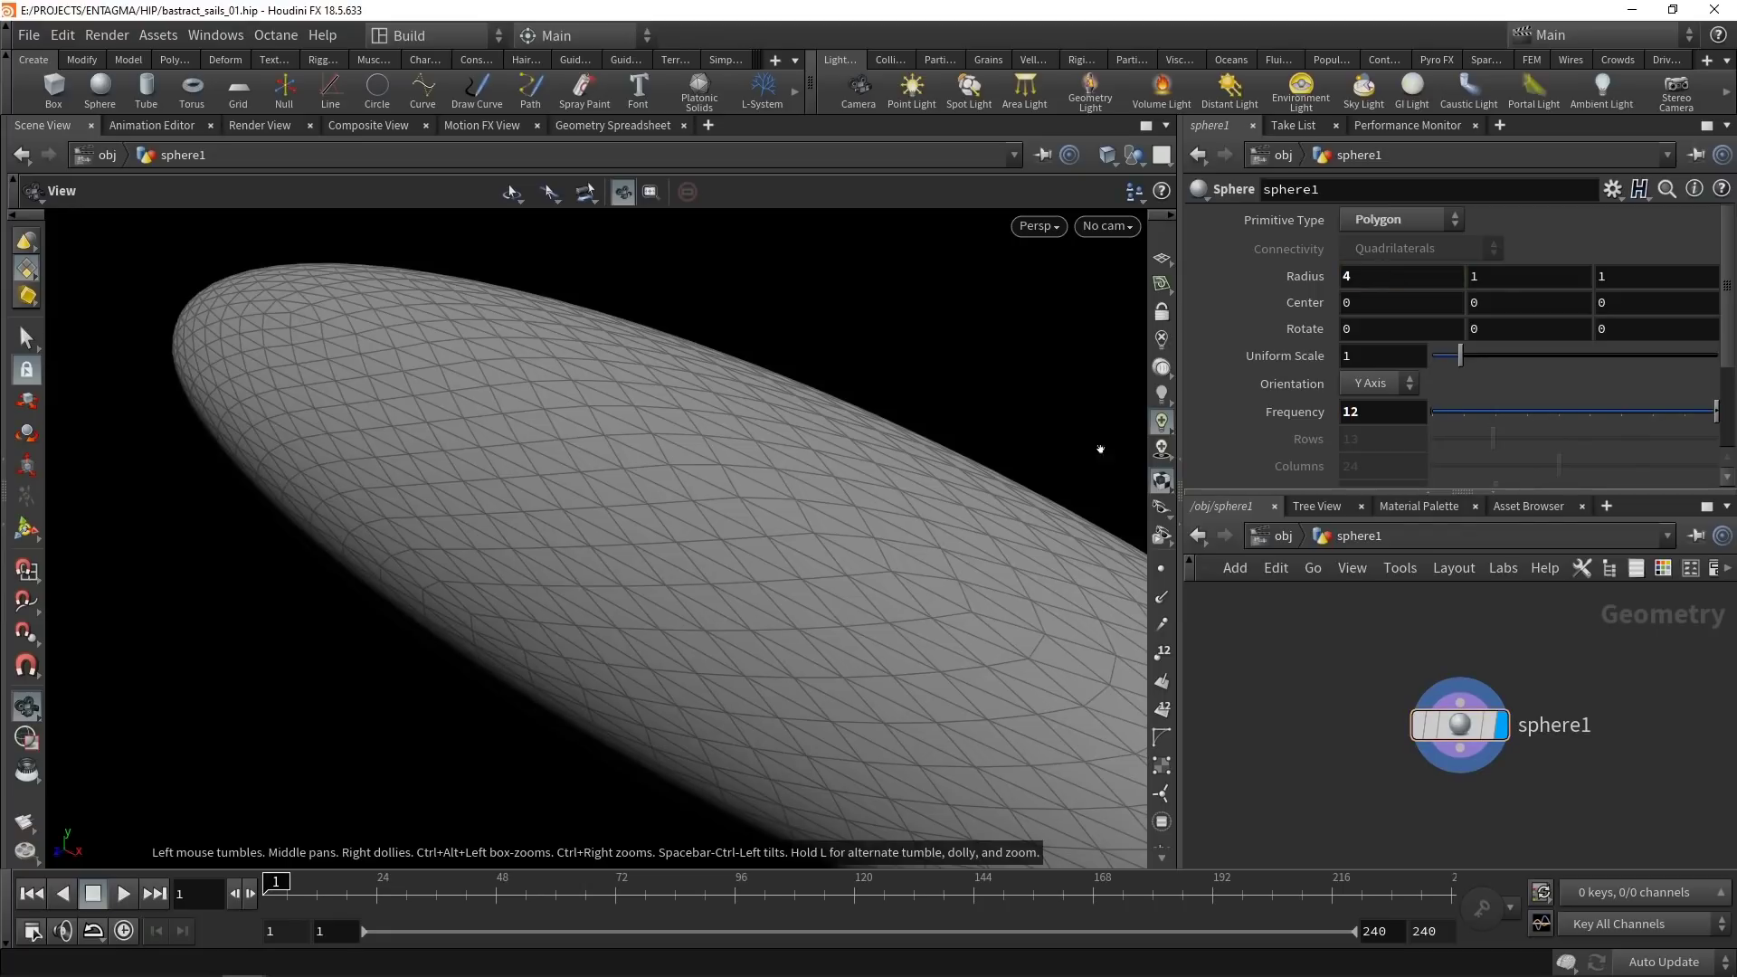
right_click_drag(797, 478, 606, 609)
middle_click_drag(916, 471, 704, 449)
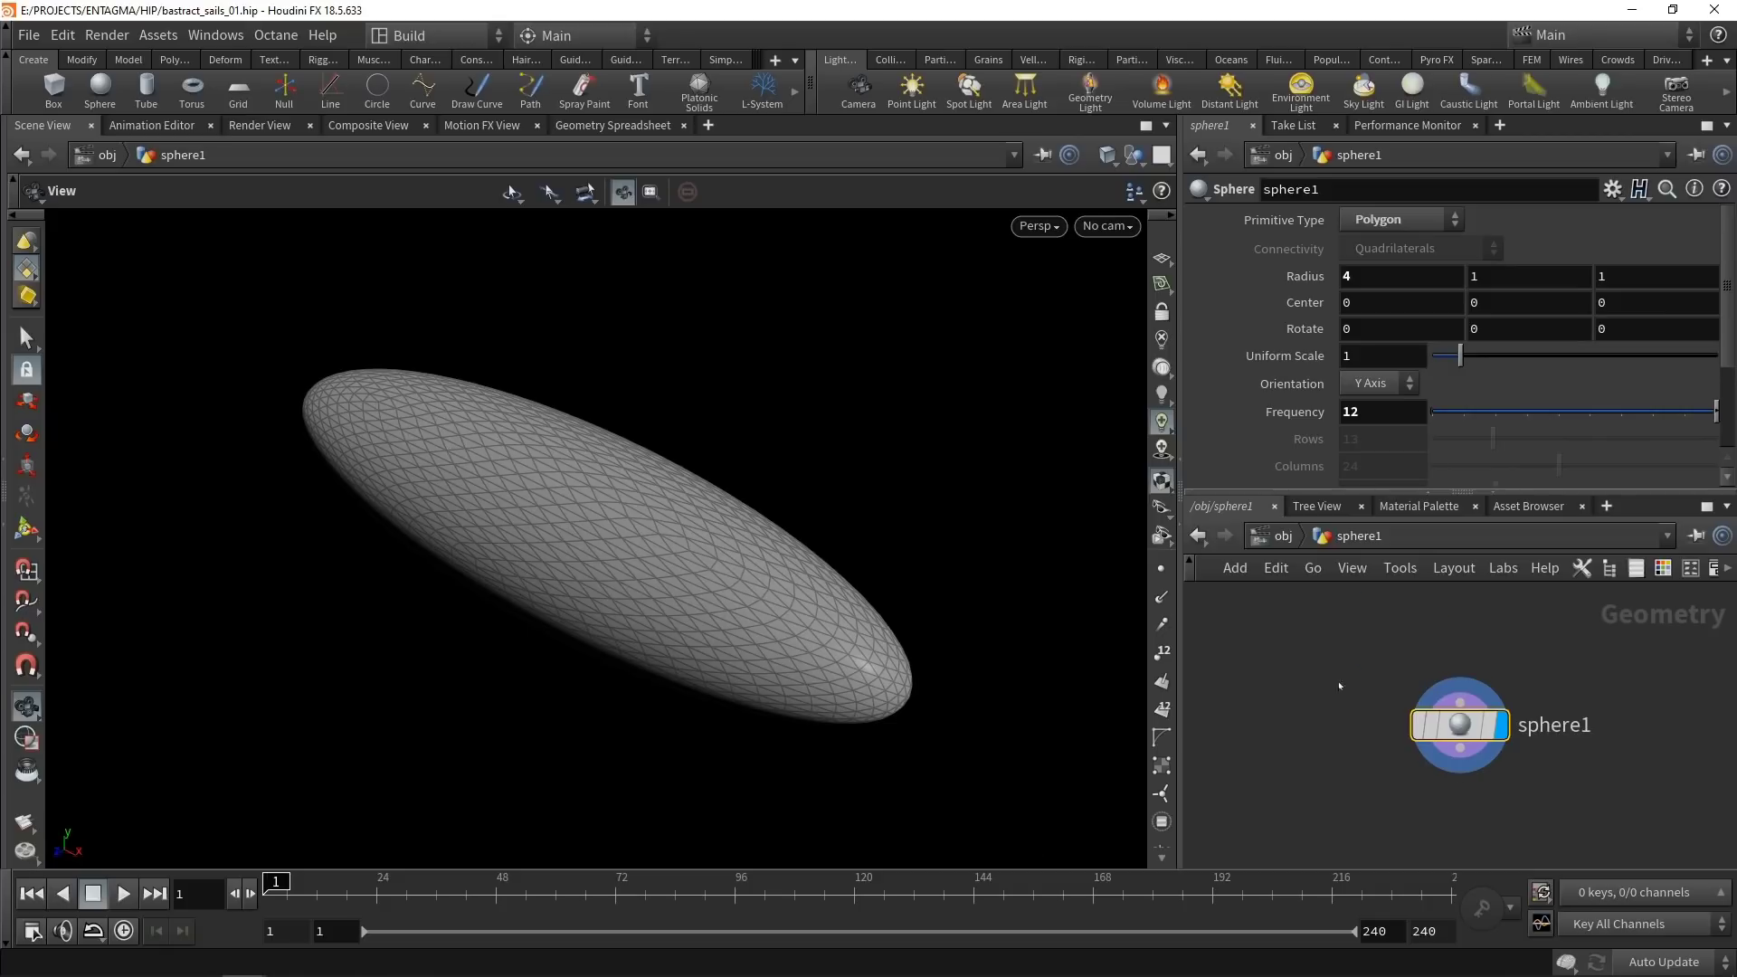
Add a Spray Paint node fed by the sphere and paint one stroke of points along the ellipsoid's full length.
key("Tab")
type("spra")
key("Return")
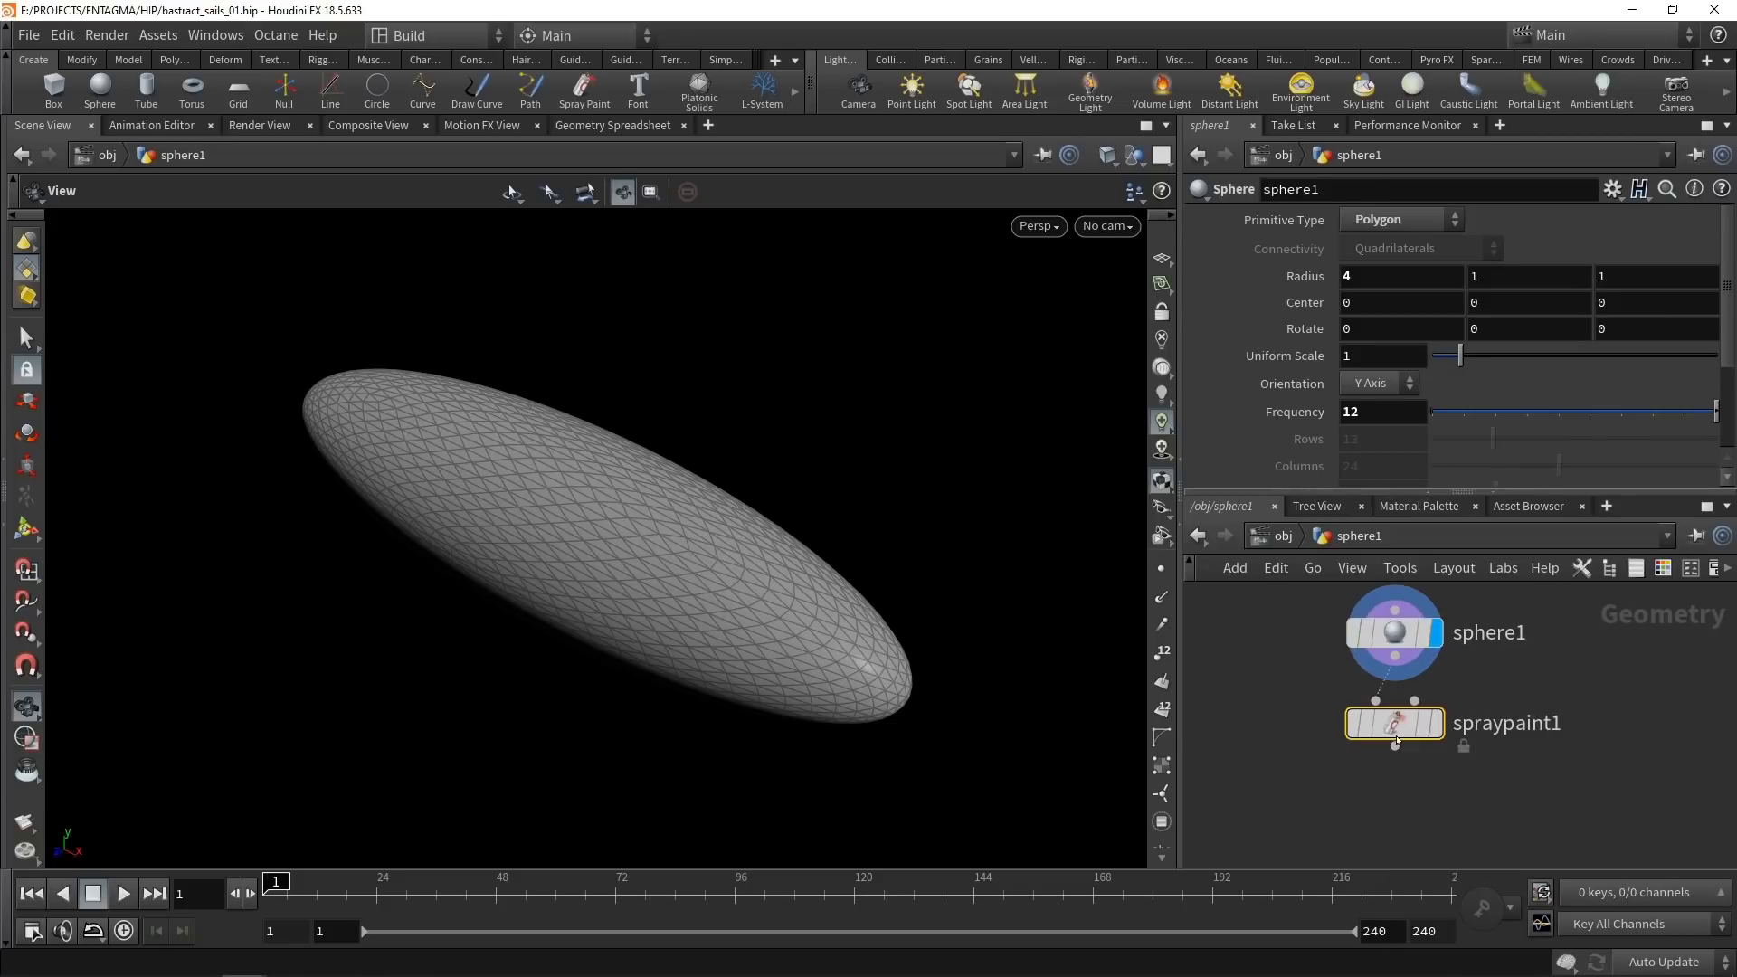
left_click(1489, 728)
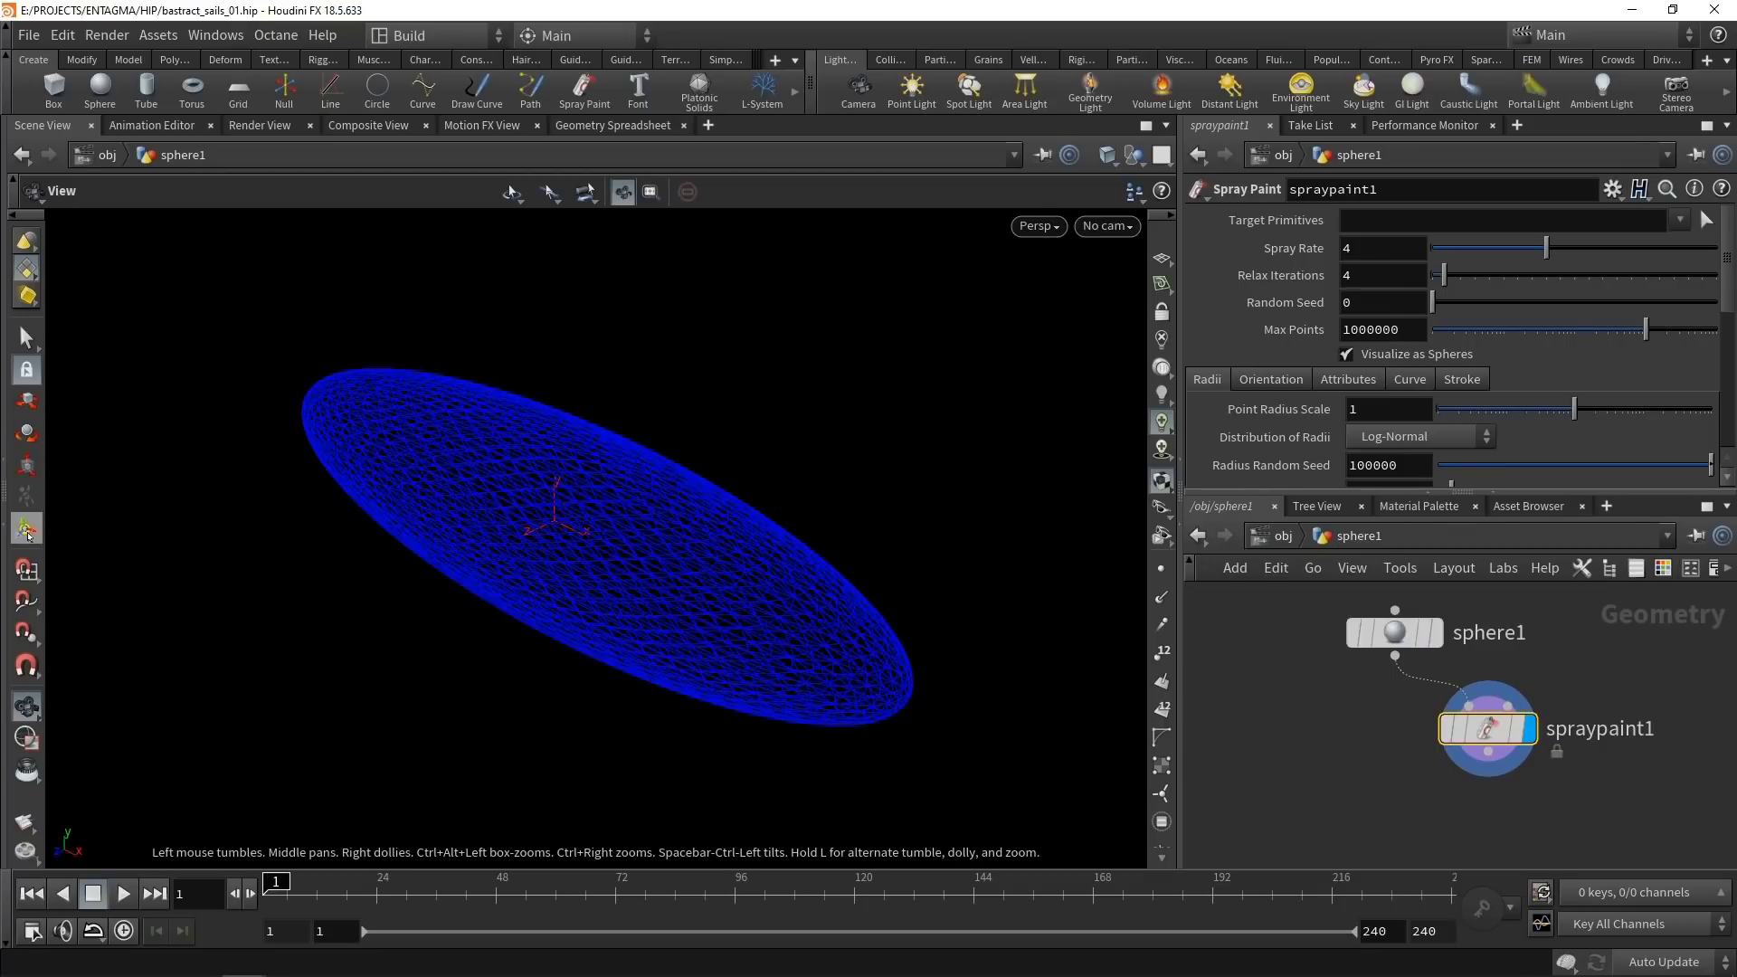
left_click(27, 527)
mouse_move(398, 398)
left_mouse_down()
mouse_move(864, 690)
mouse_move(837, 710)
left_mouse_up()
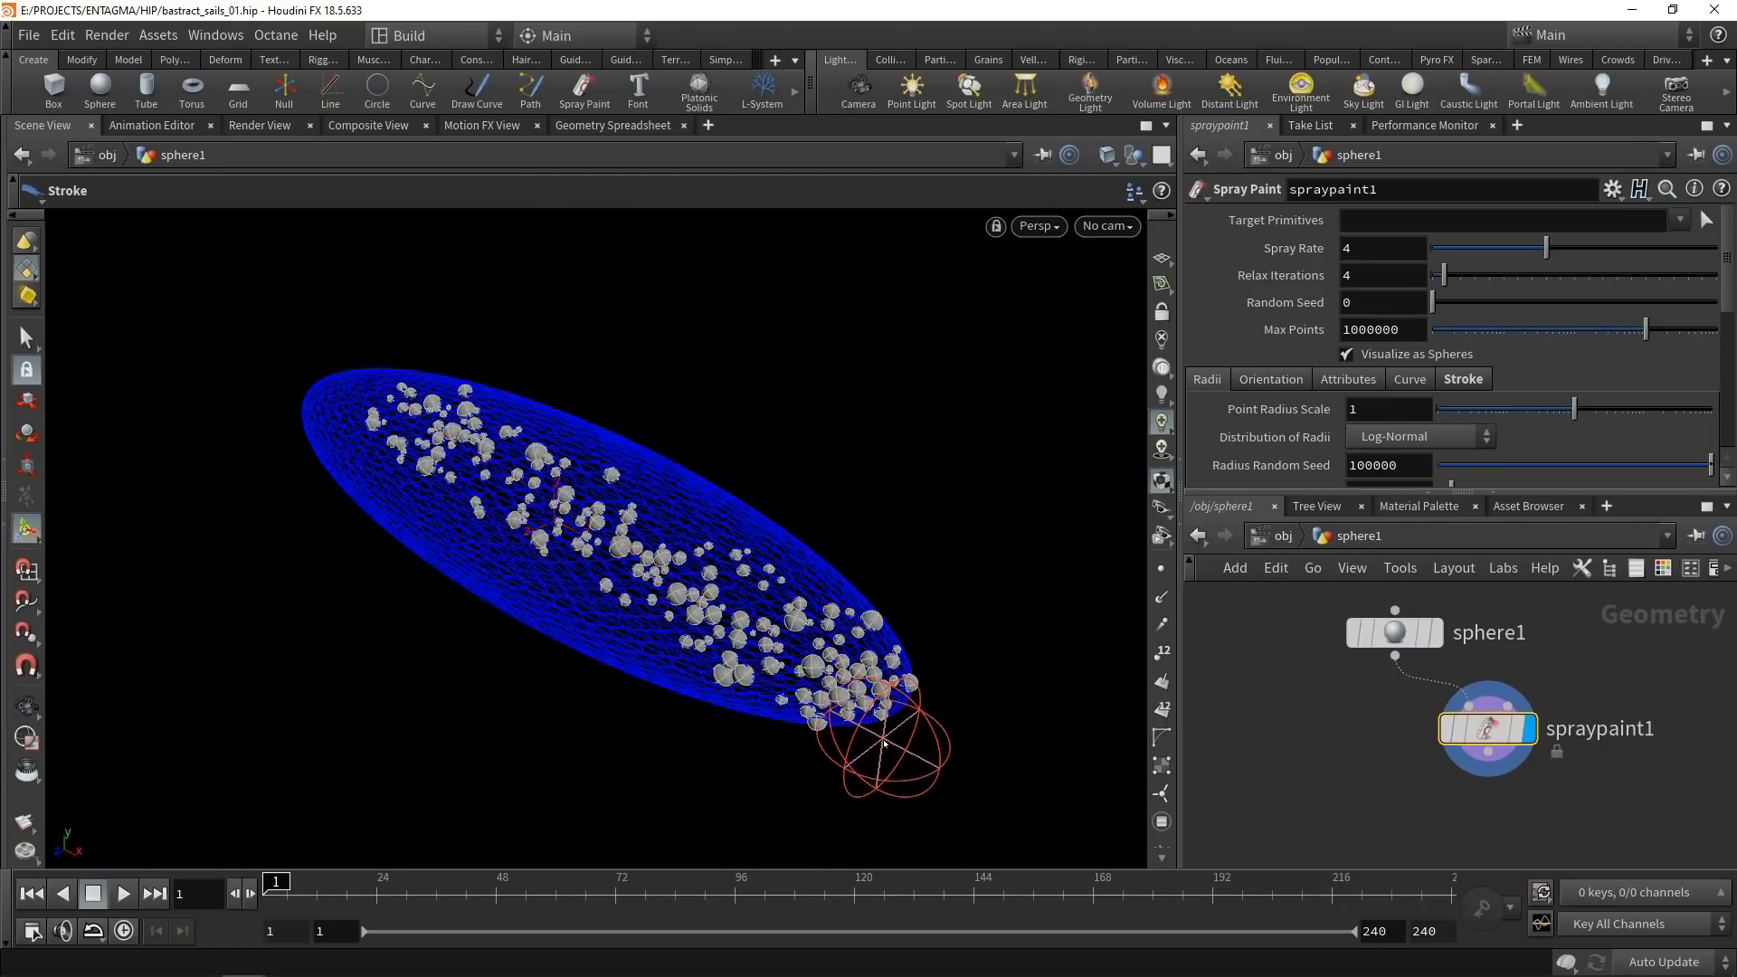
Add a Voronoi Fracture node beside the Spray Paint node in the geometry network.
key("Tab")
type("voronoi")
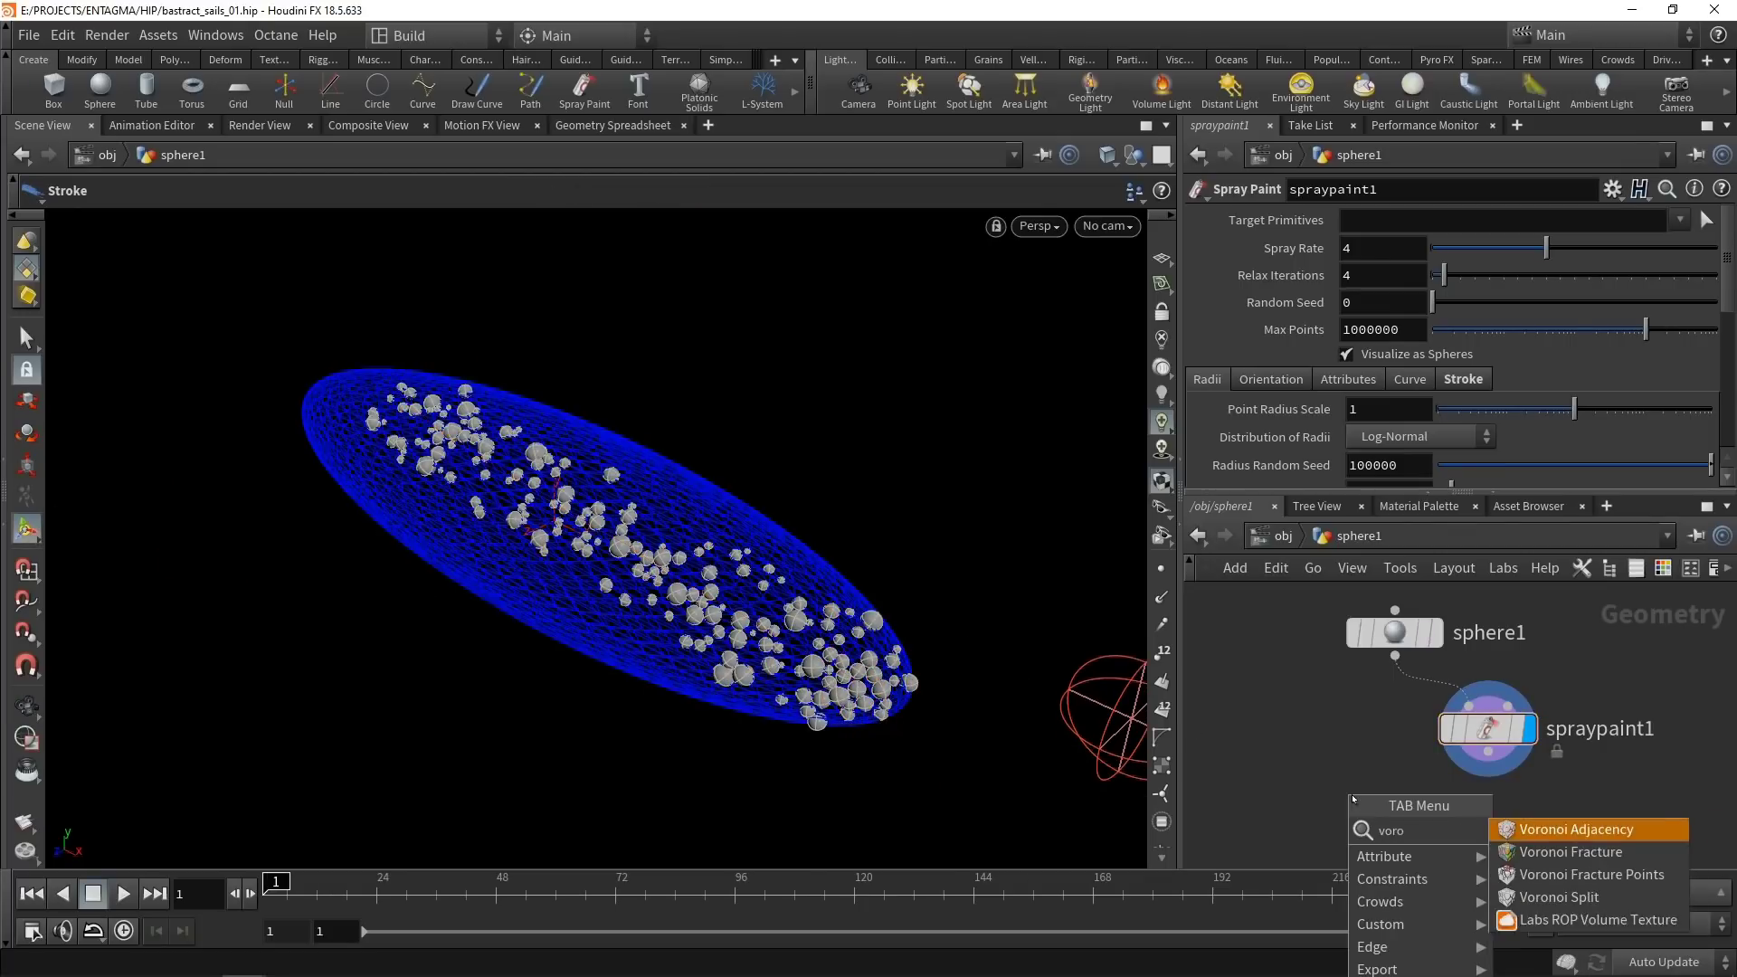
key("Down")
key("Return")
left_click(1352, 780)
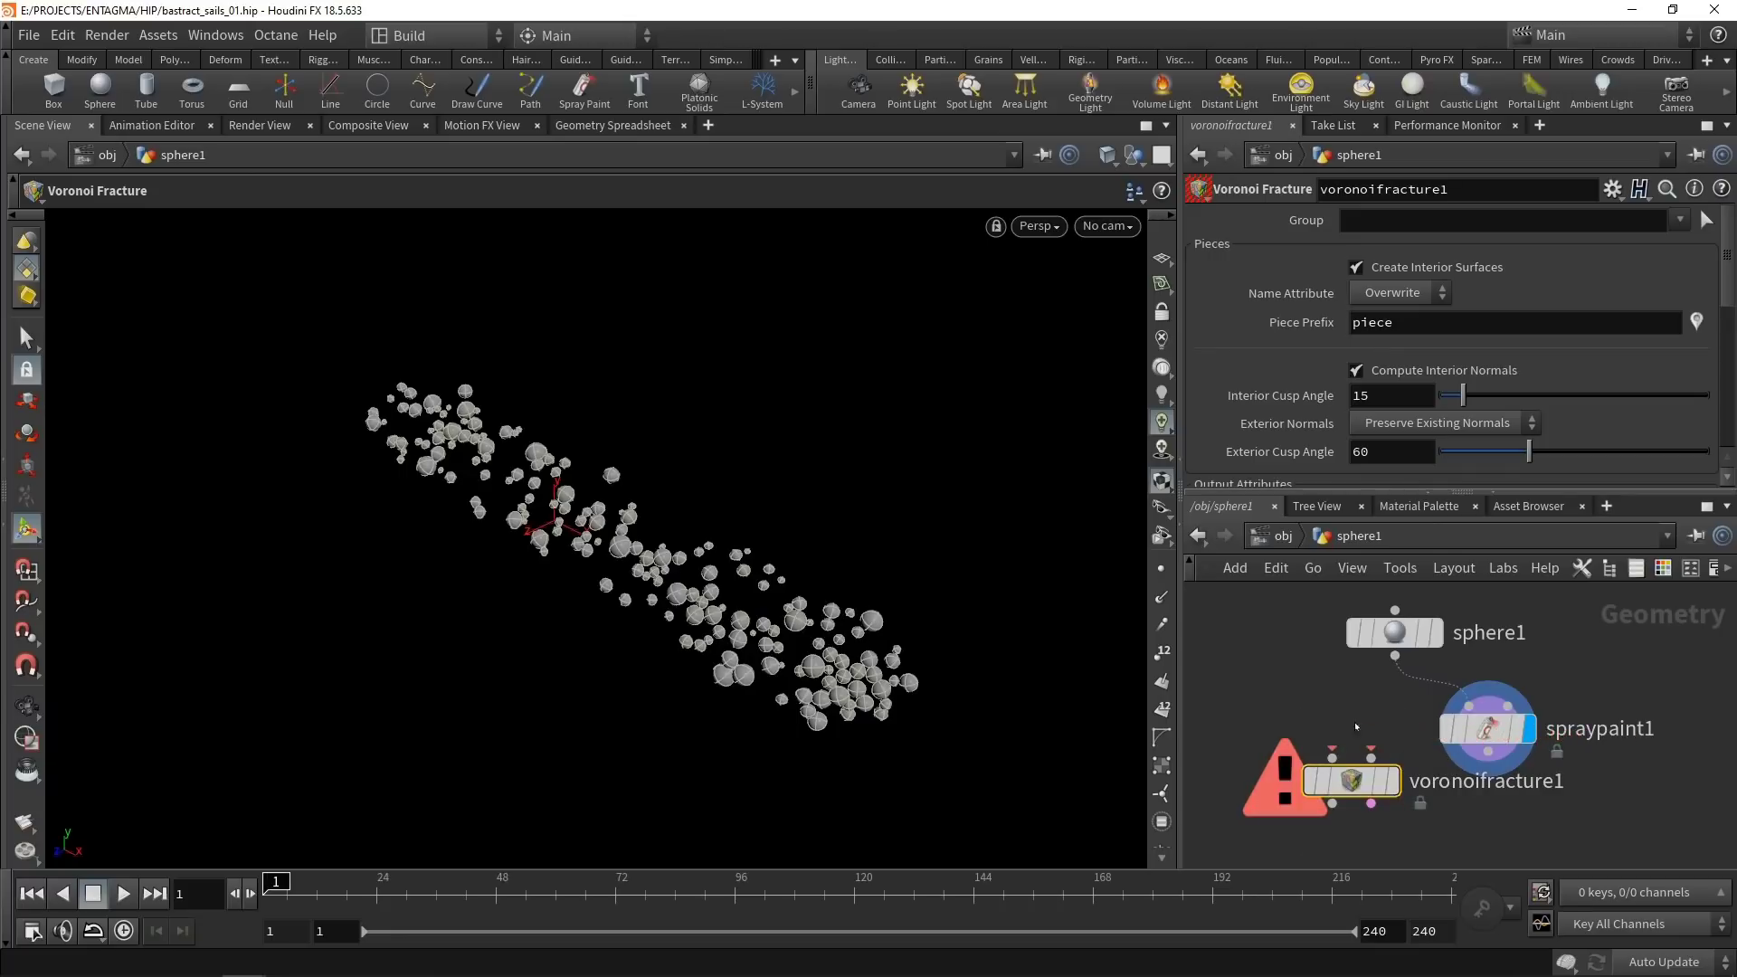
Wire the sphere into the Voronoi Fracture's first input and the spray-painted points into its second, and display the fractured result.
left_click(1394, 656)
left_click(1333, 757)
middle_click_drag(1343, 752, 1324, 690)
left_click_drag(1324, 722, 1358, 803)
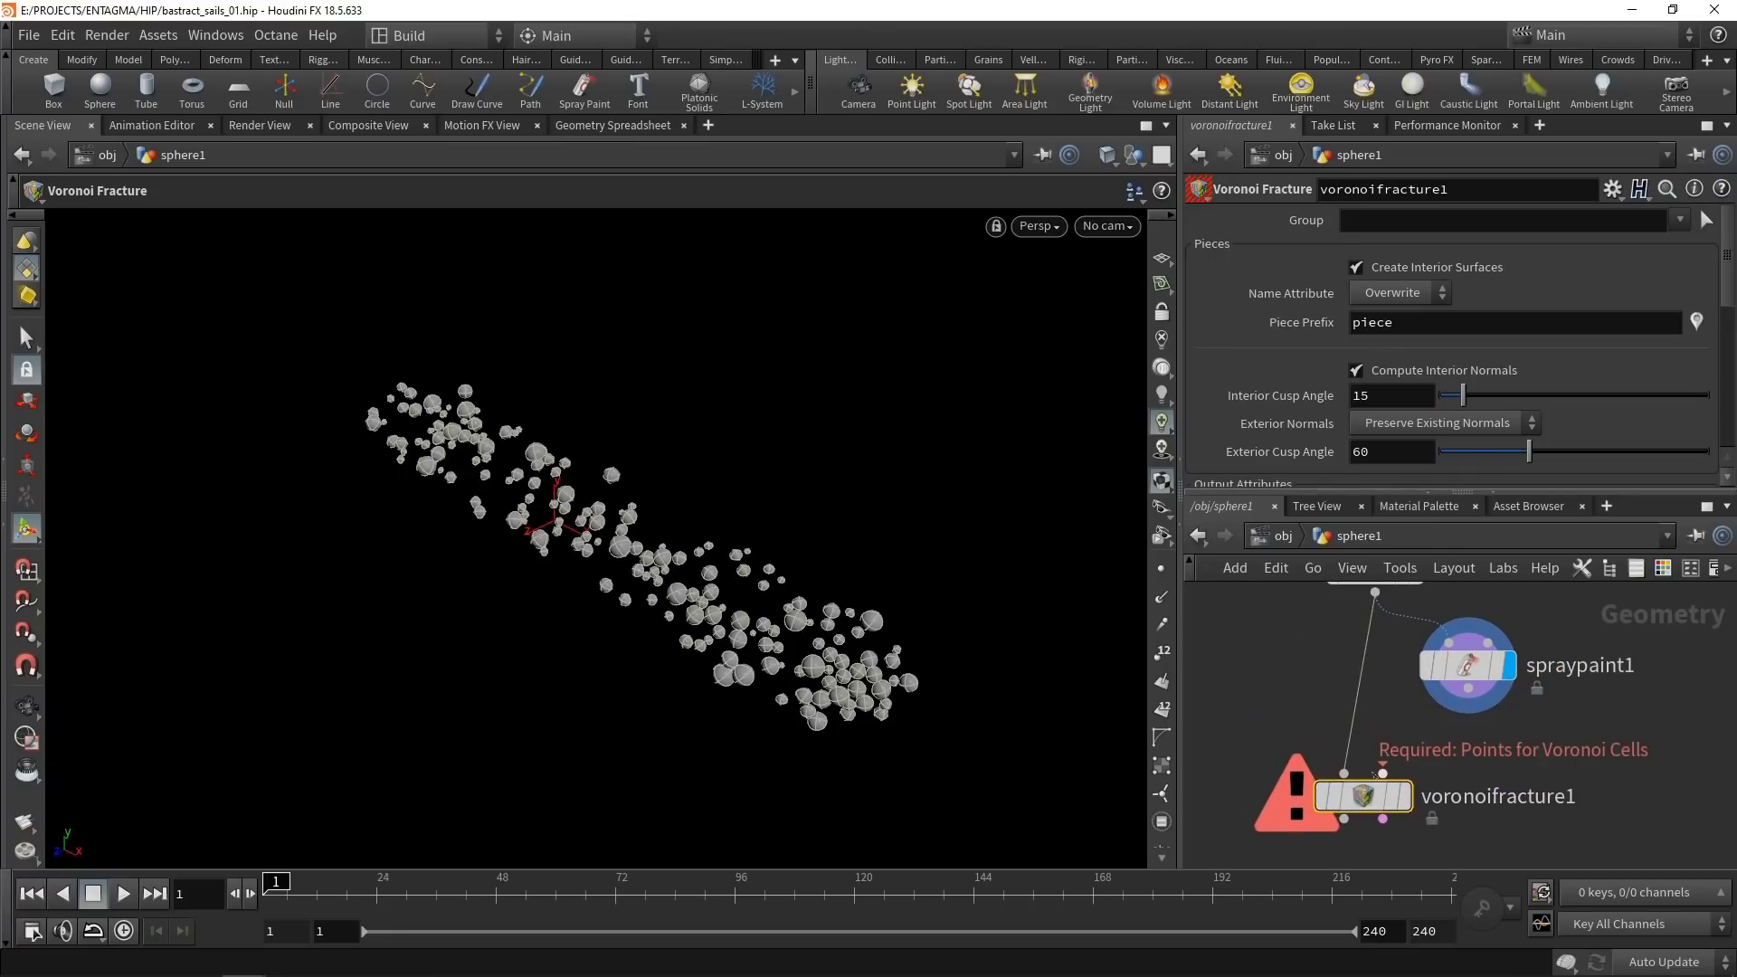
left_click(1383, 774)
left_click(1468, 688)
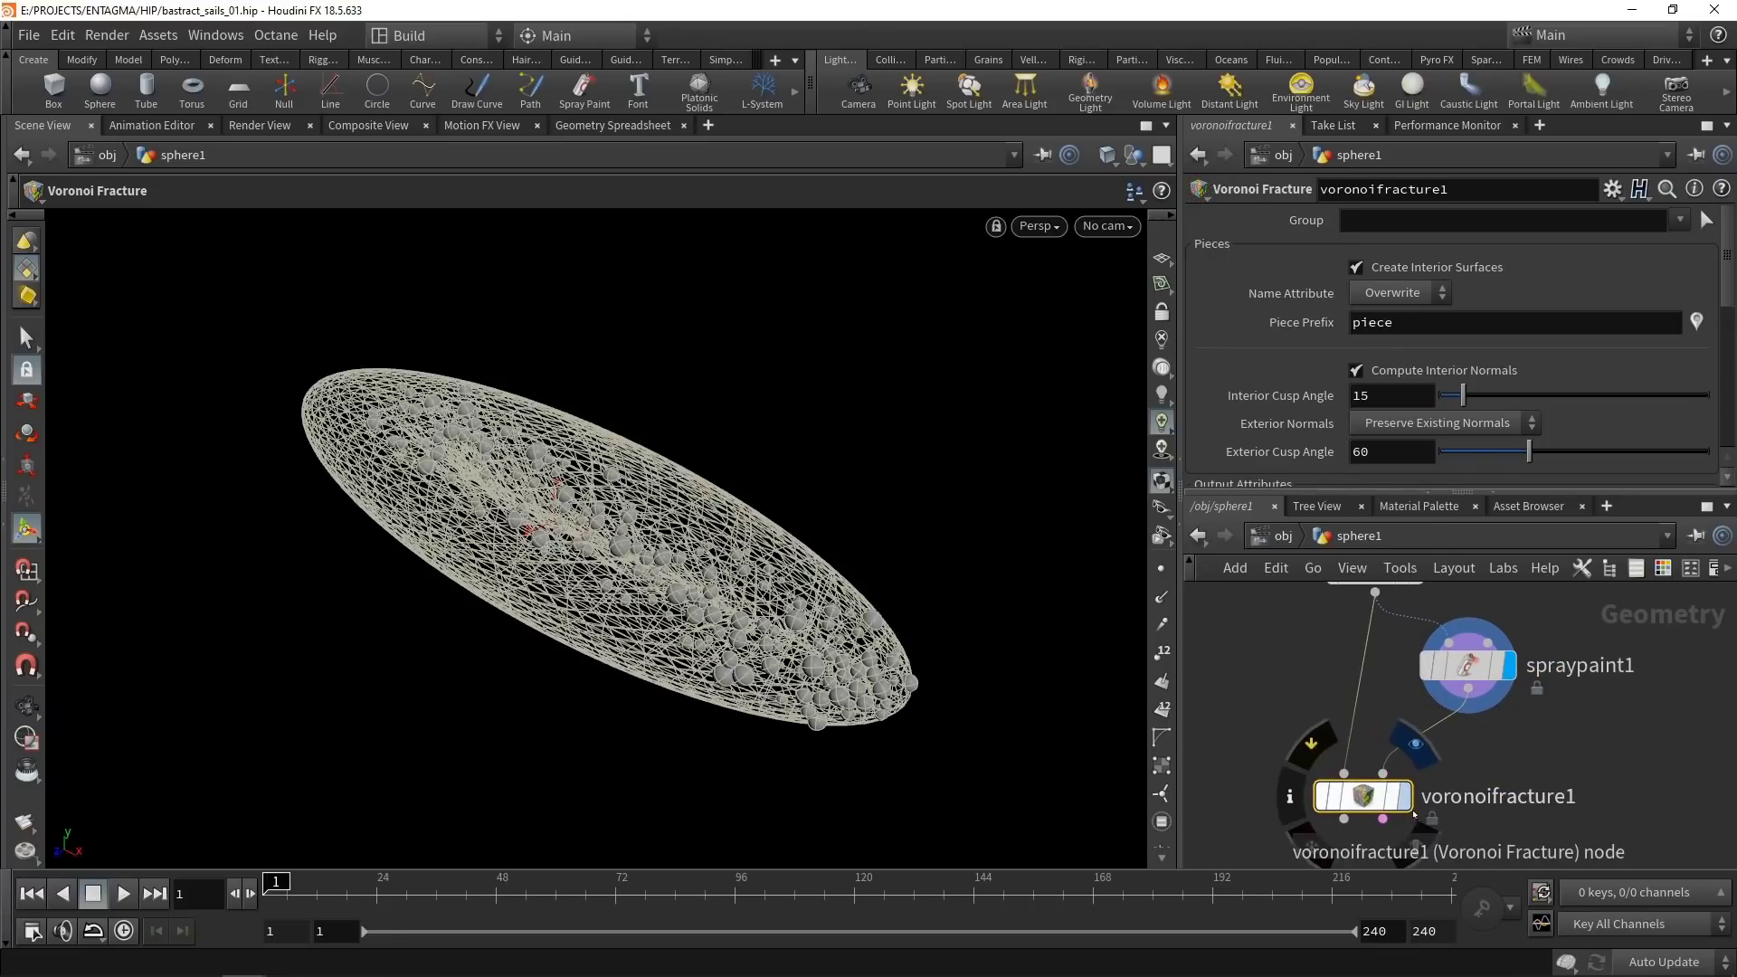
left_click(1403, 796)
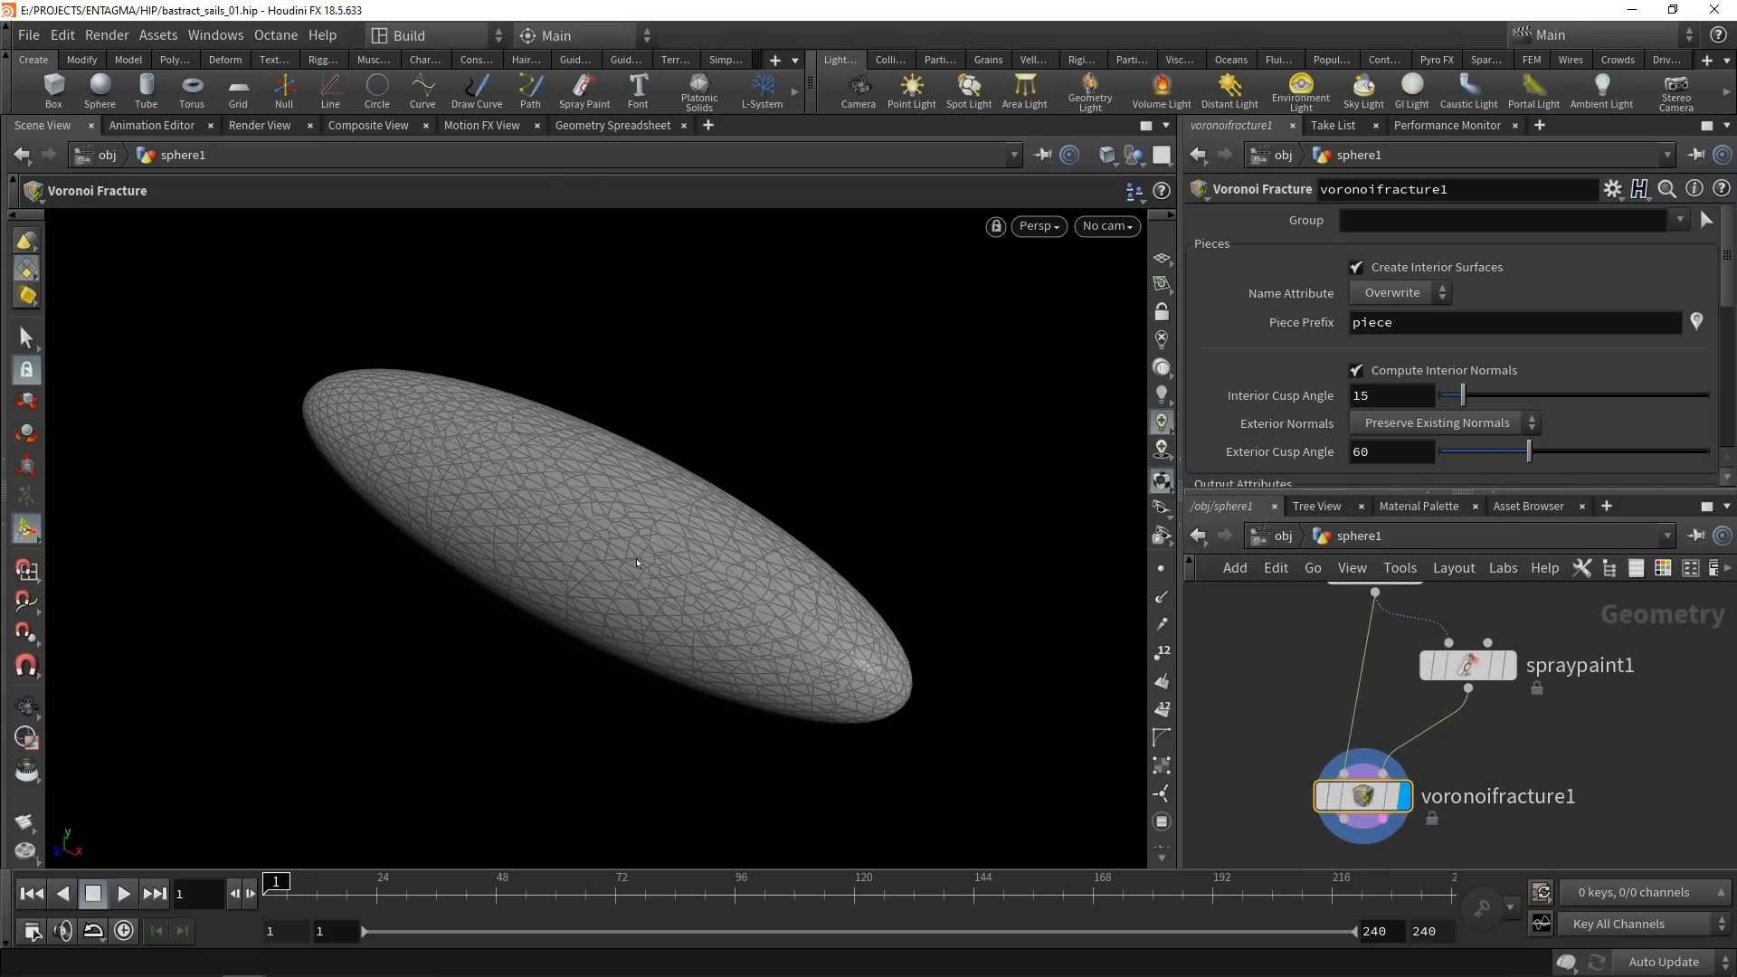
key("Escape")
left_click_drag(637, 563, 672, 556)
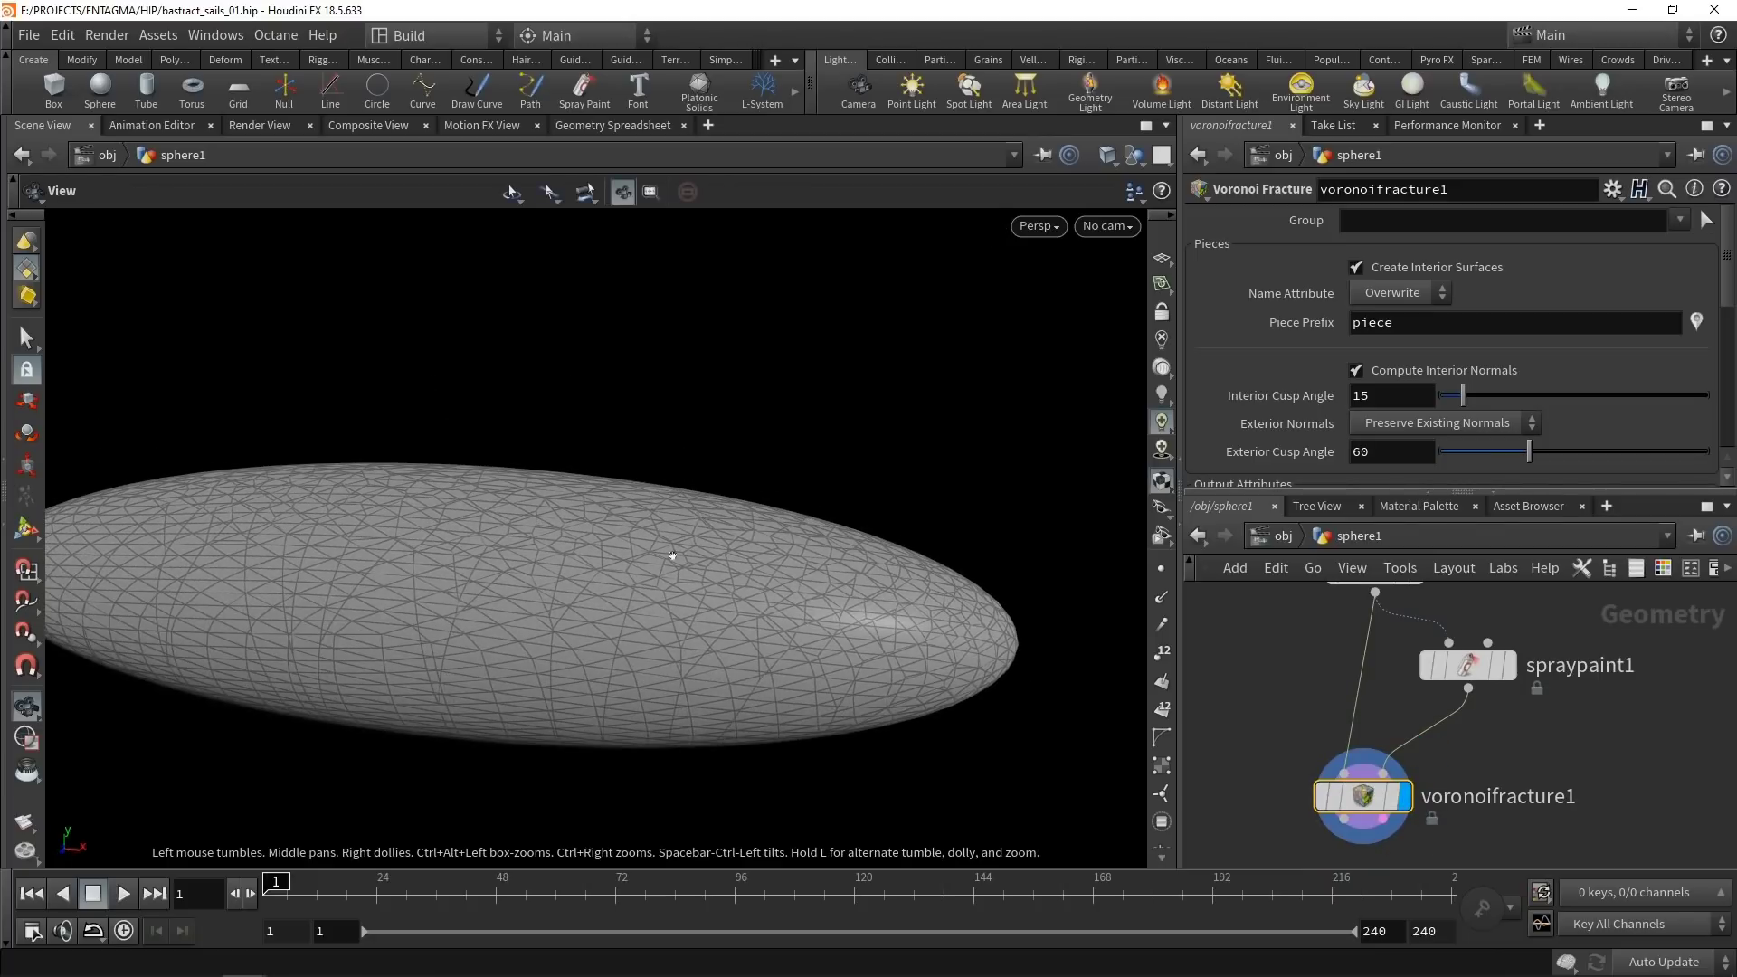
key("Return")
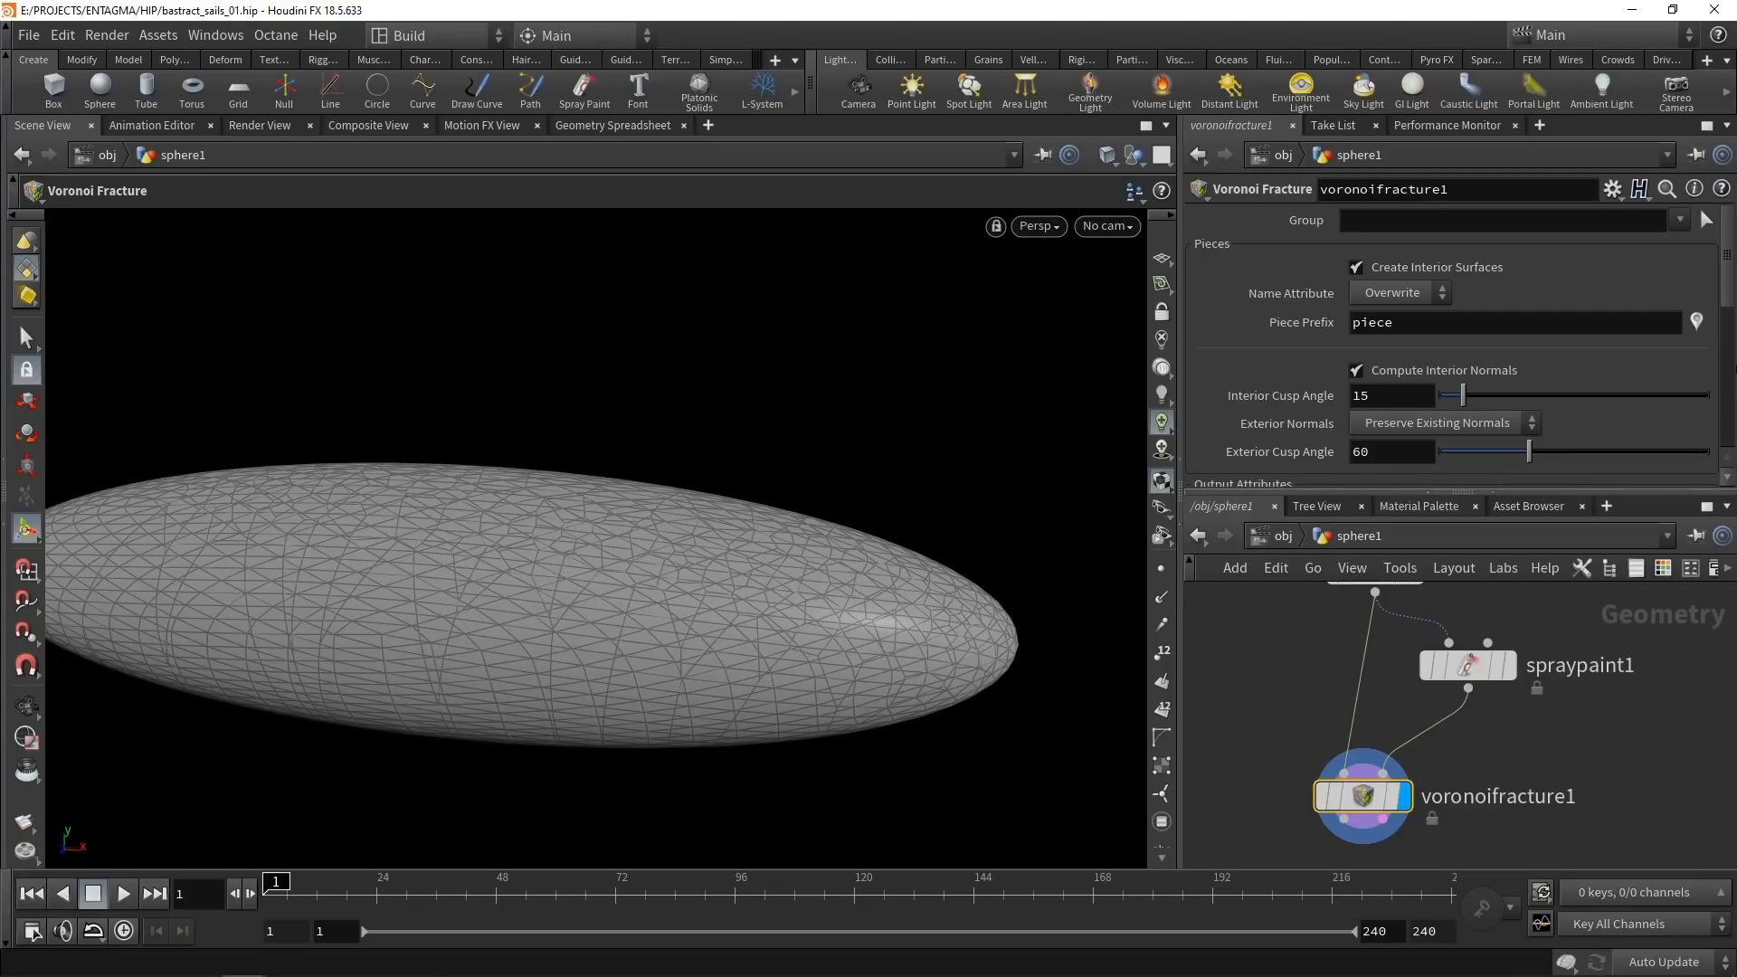
Add a Blast node and connect it to the Voronoi Fracture's first output.
scroll(1336, 328, "down", 10)
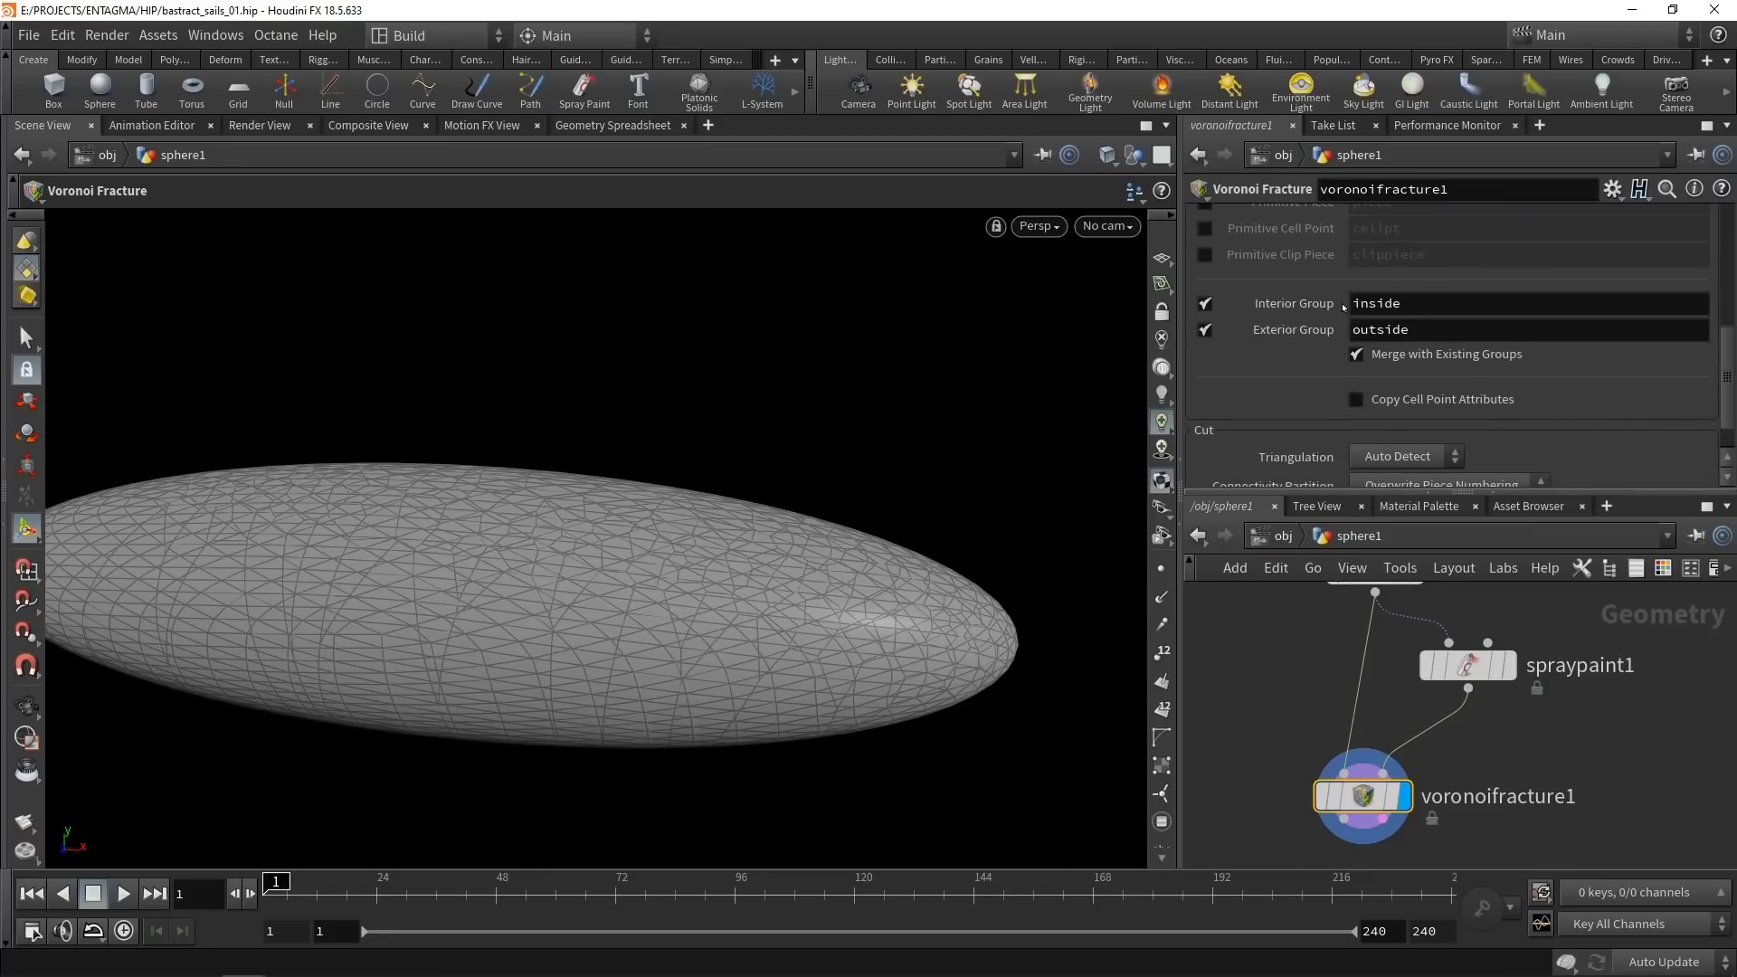
middle_click_drag(1243, 689, 1251, 613)
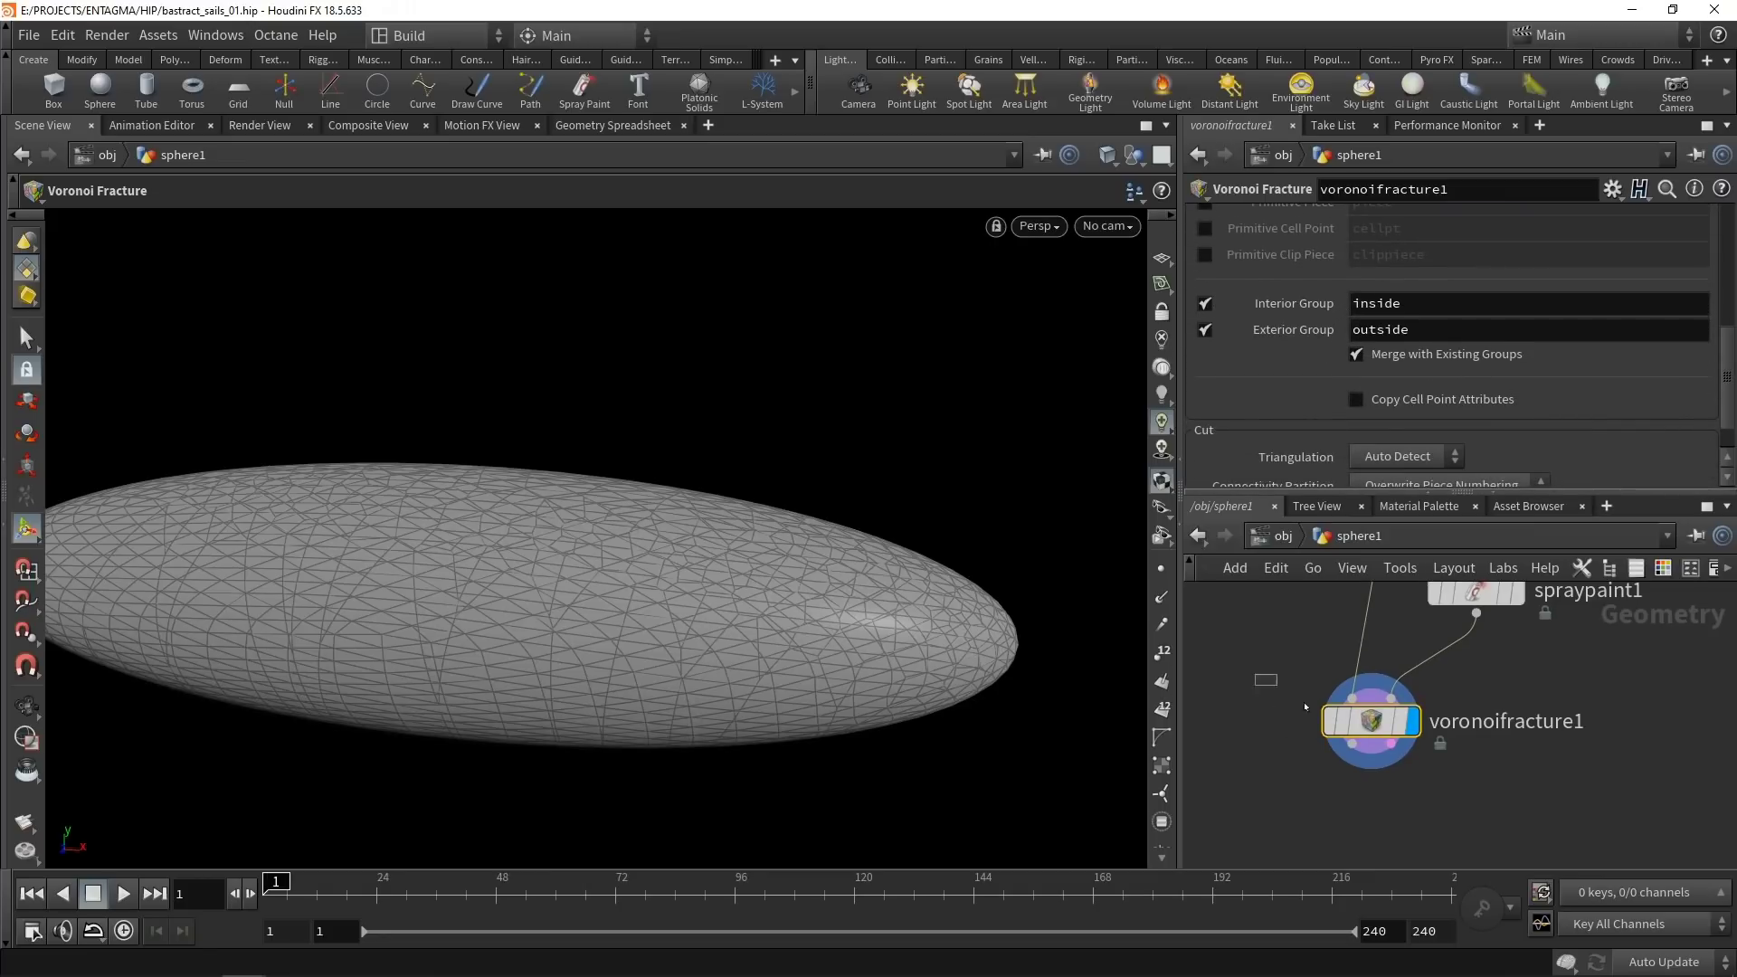
key("Tab")
type("blast")
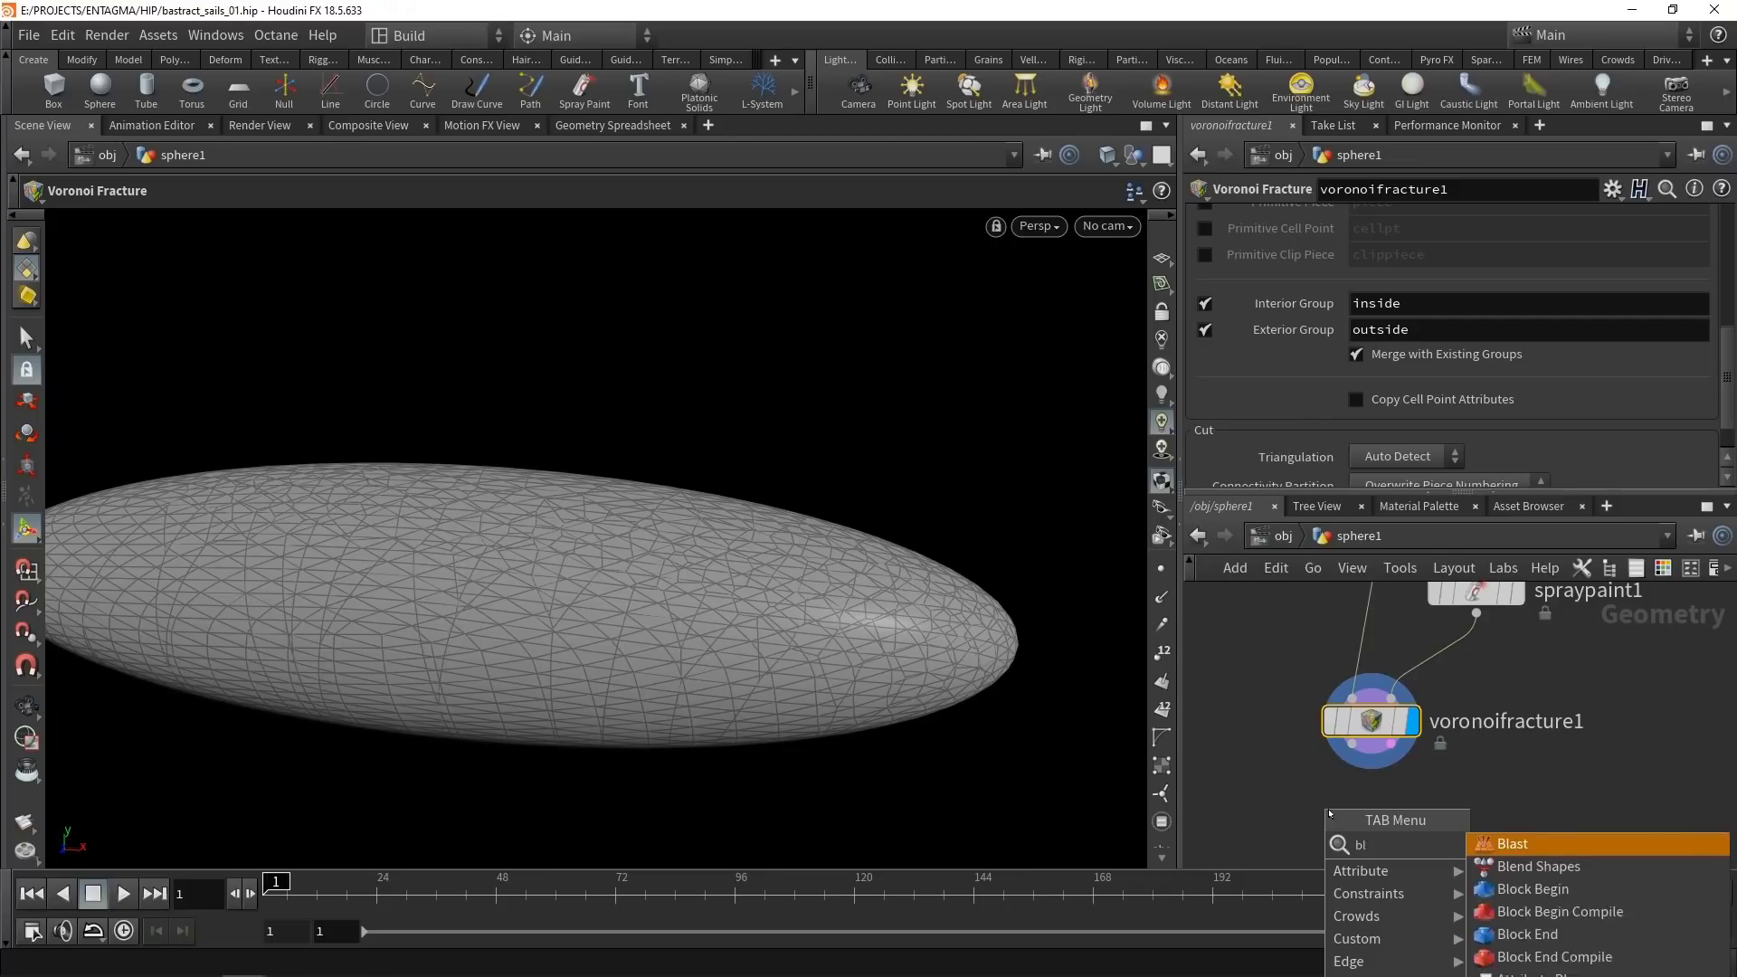
key("Return")
left_click(1329, 773)
left_click(1352, 743)
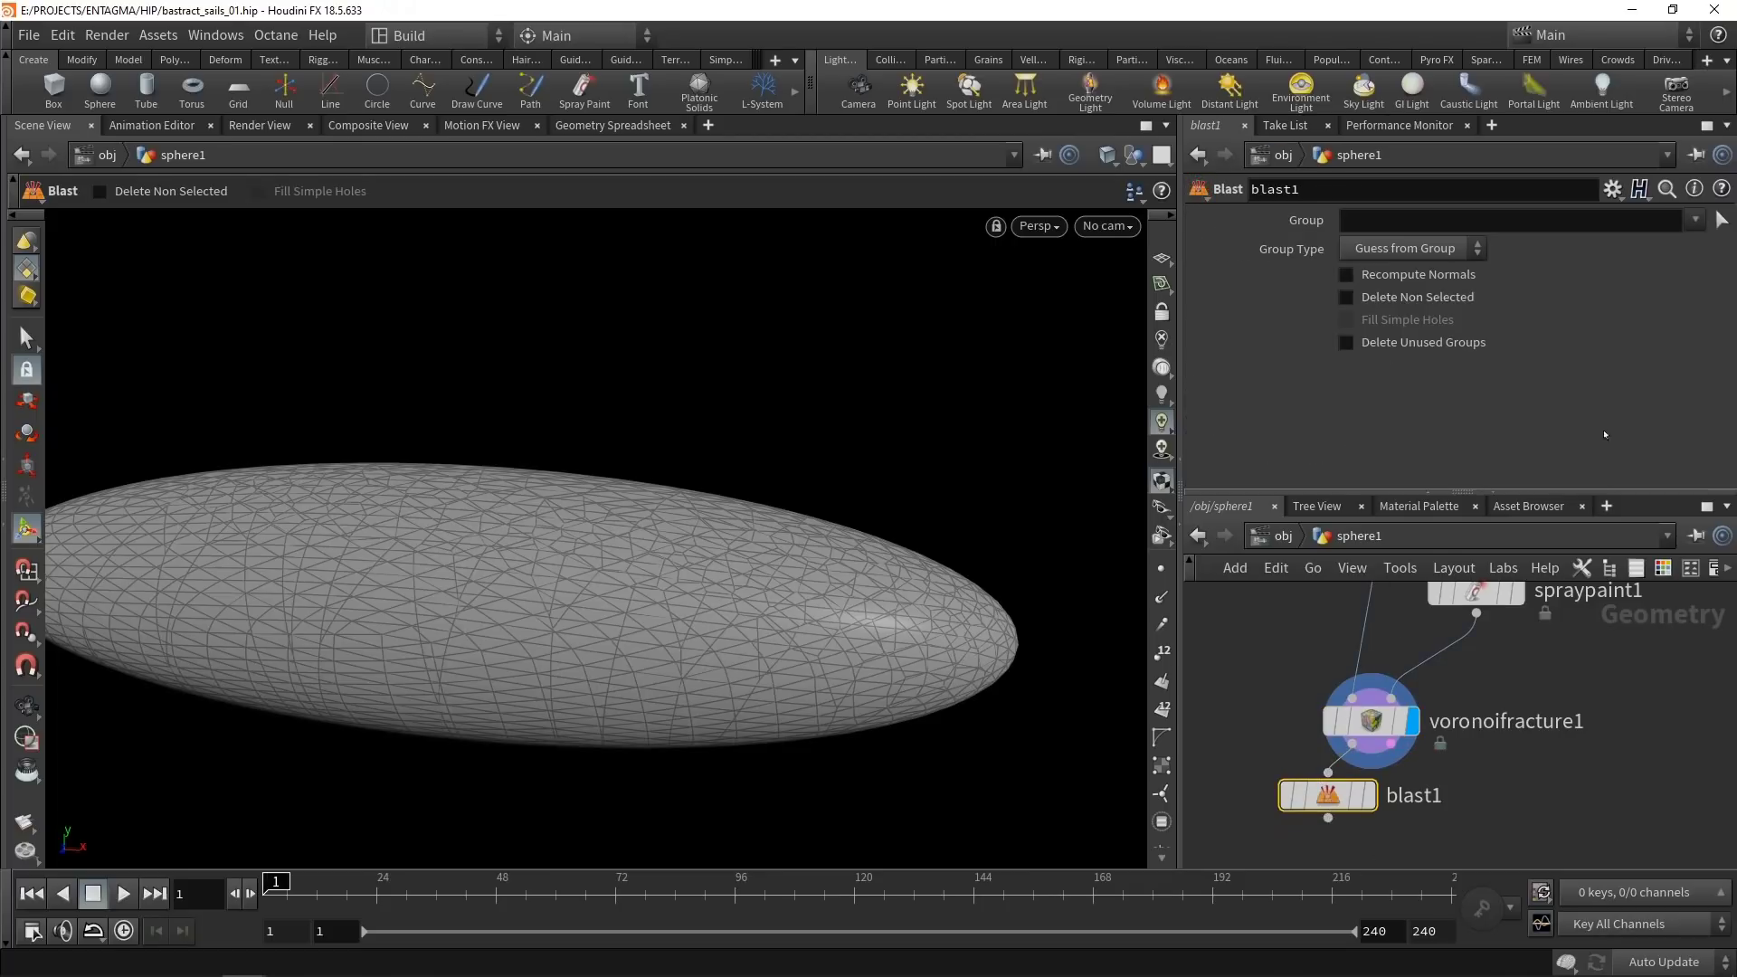
Set the Blast node's group to outside and display its result.
left_click(1694, 220)
left_click(1717, 275)
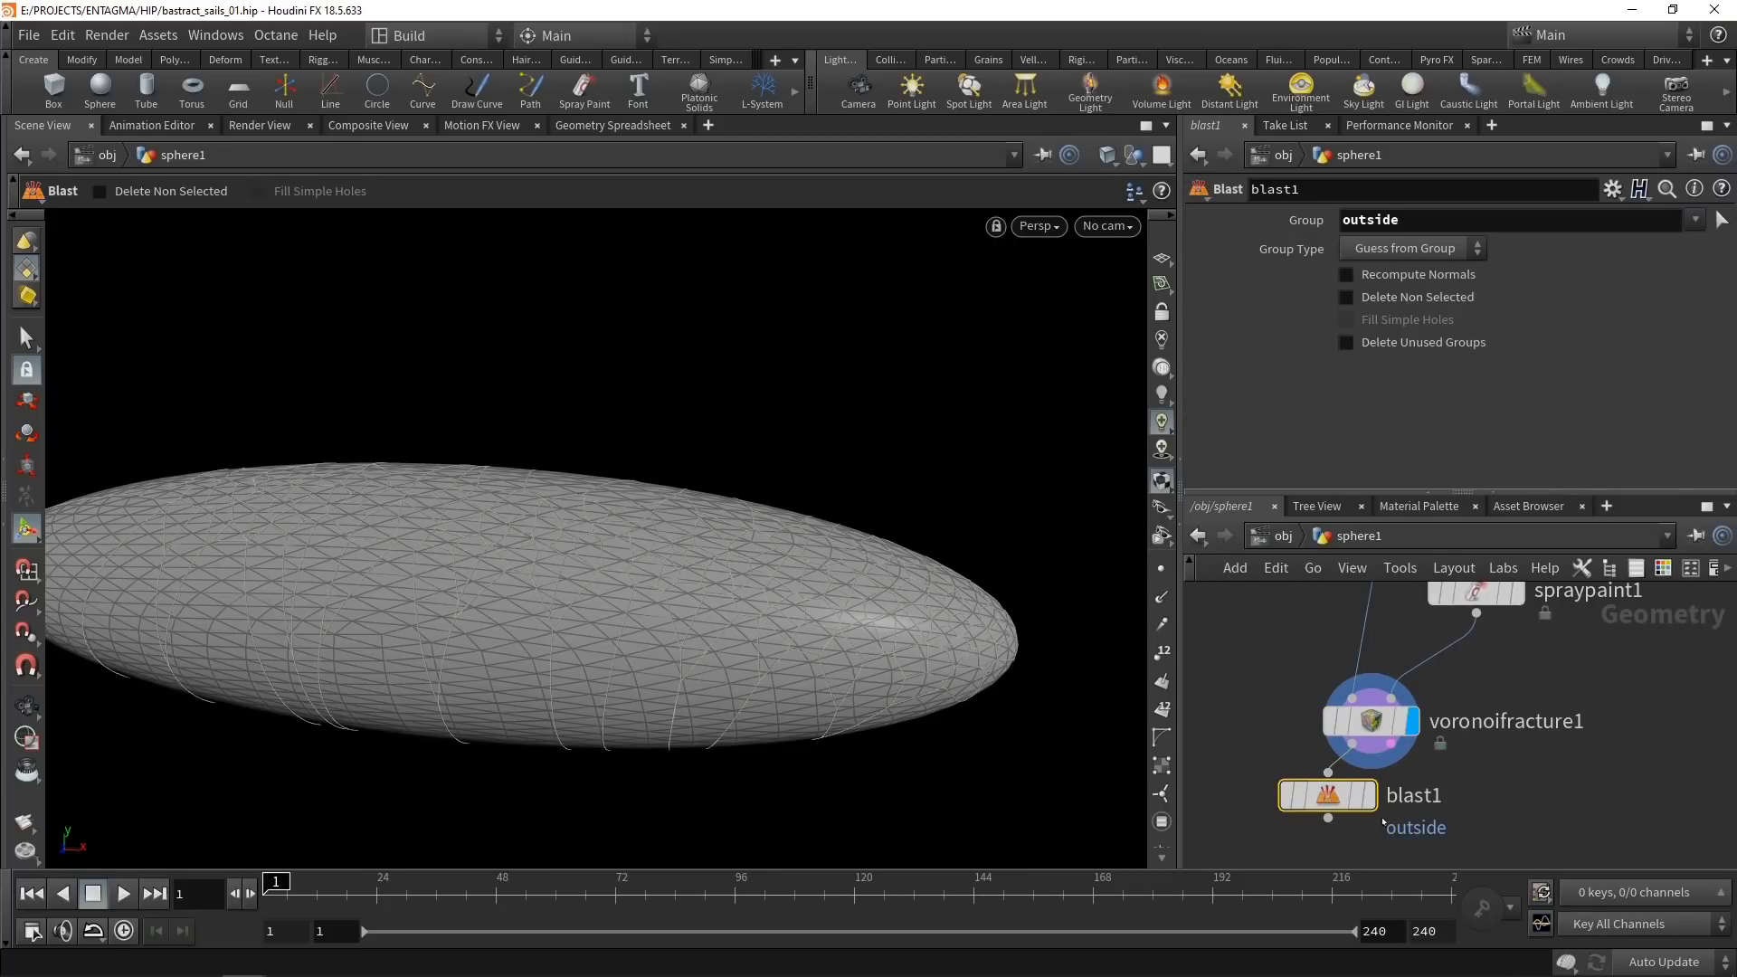
left_click(1369, 795)
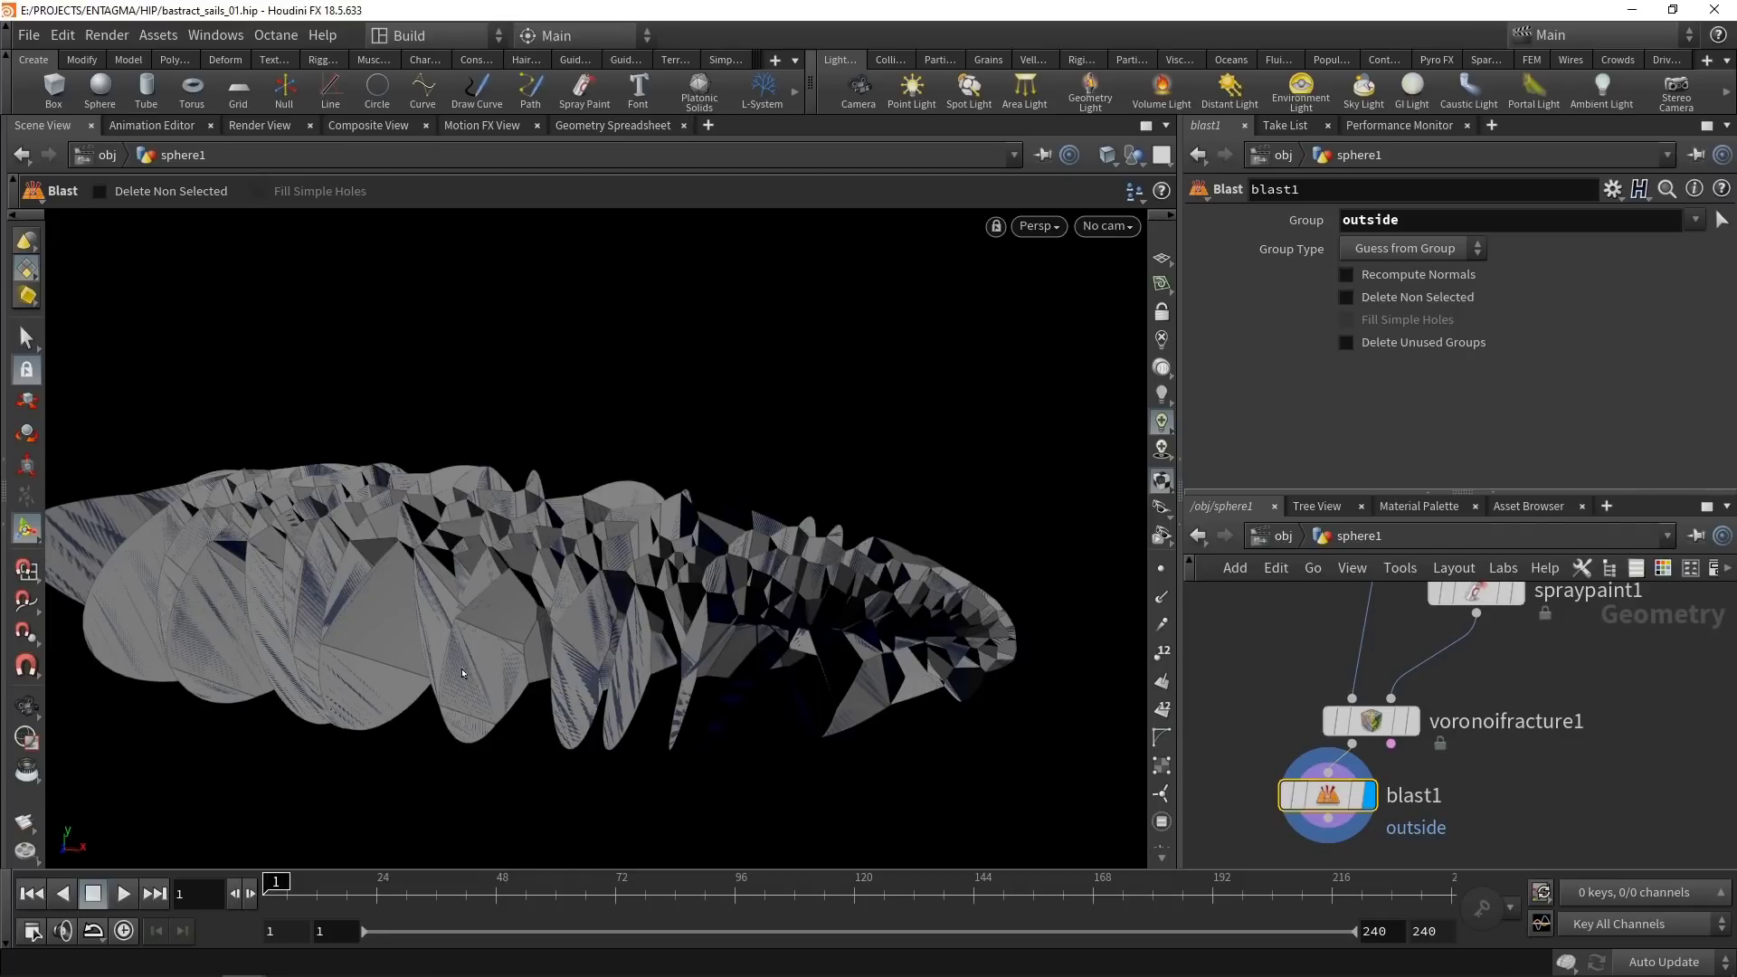
key("Escape")
mouse_move(493, 605)
left_mouse_down()
mouse_move(492, 683)
mouse_move(470, 698)
mouse_move(455, 596)
mouse_move(492, 639)
left_mouse_up()
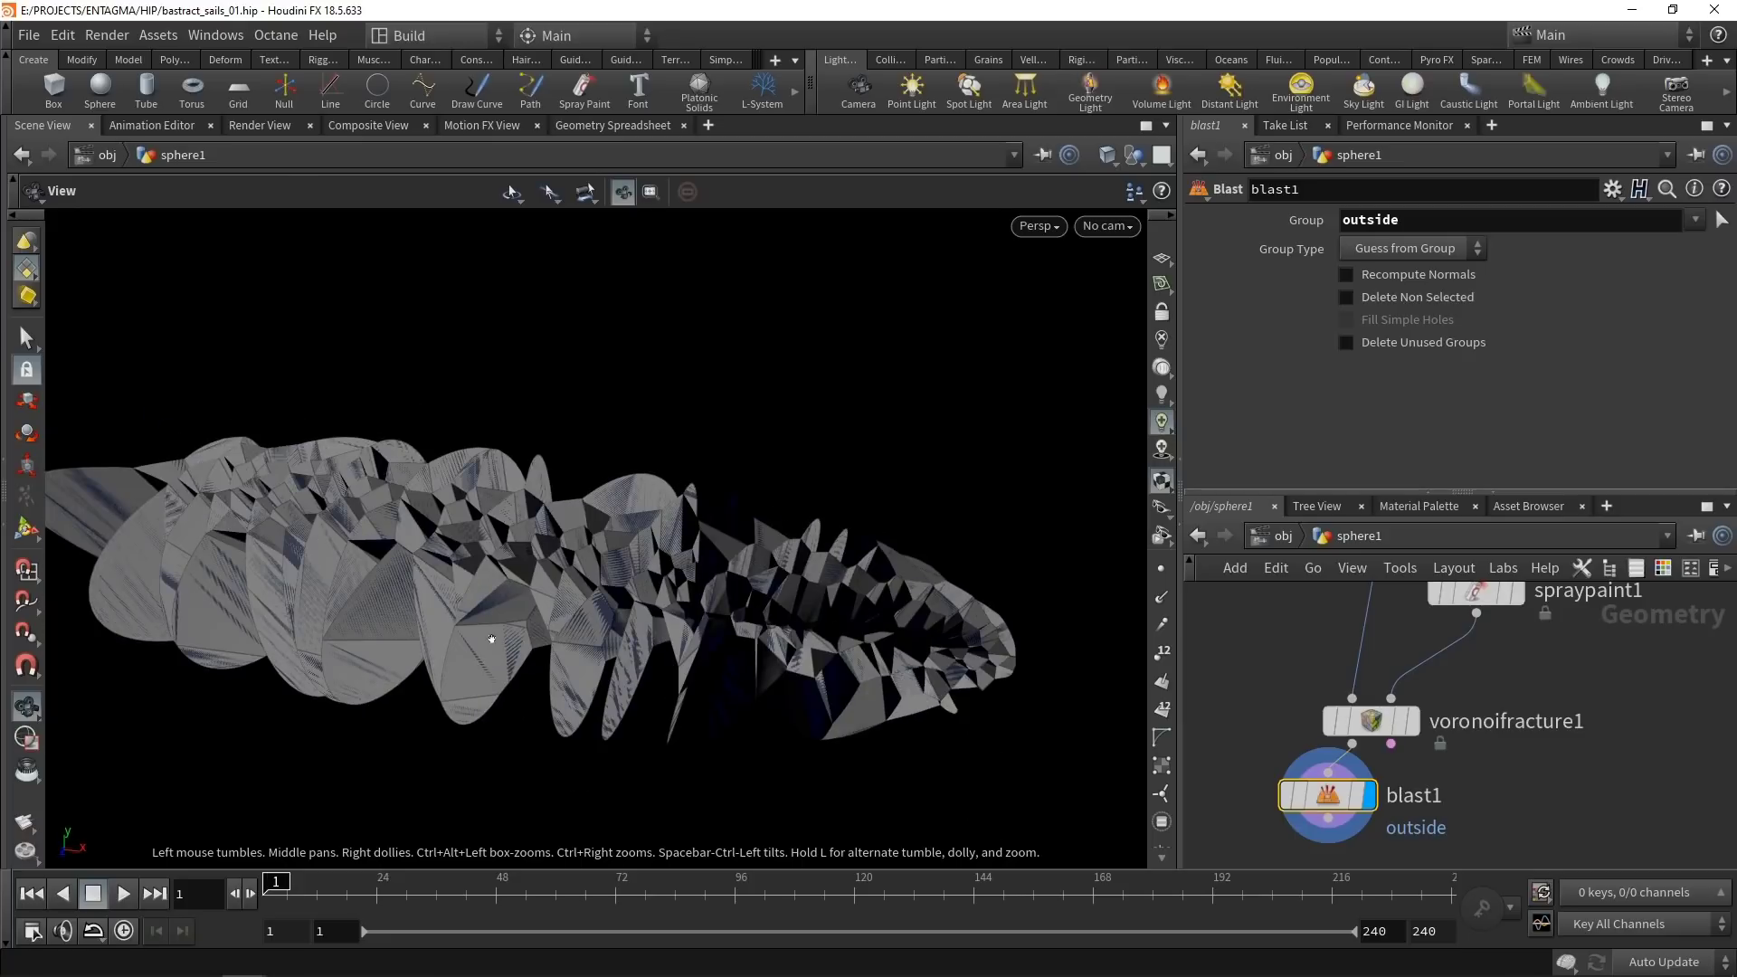
key("Return")
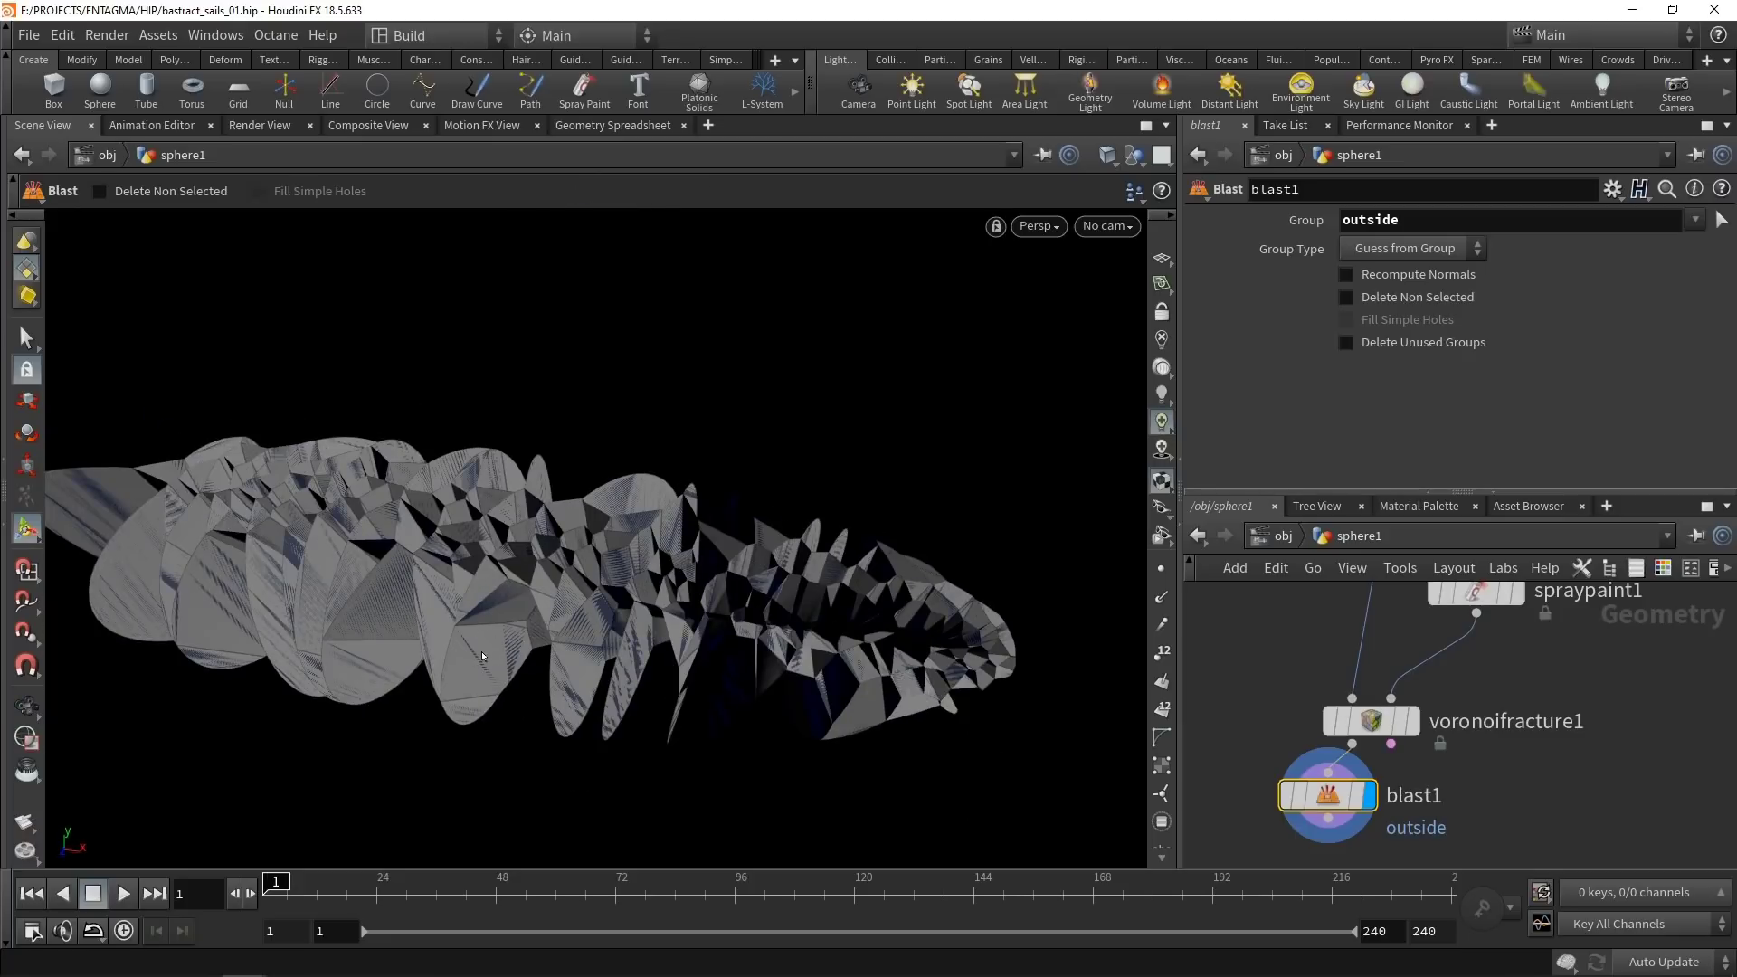
Align the Blast node under the Voronoi Fracture and append a displayed Clean node to it.
middle_click_drag(1258, 707, 1257, 623)
left_click_drag(1324, 711, 1368, 728)
left_click_drag(1300, 796, 1481, 728)
key("Tab")
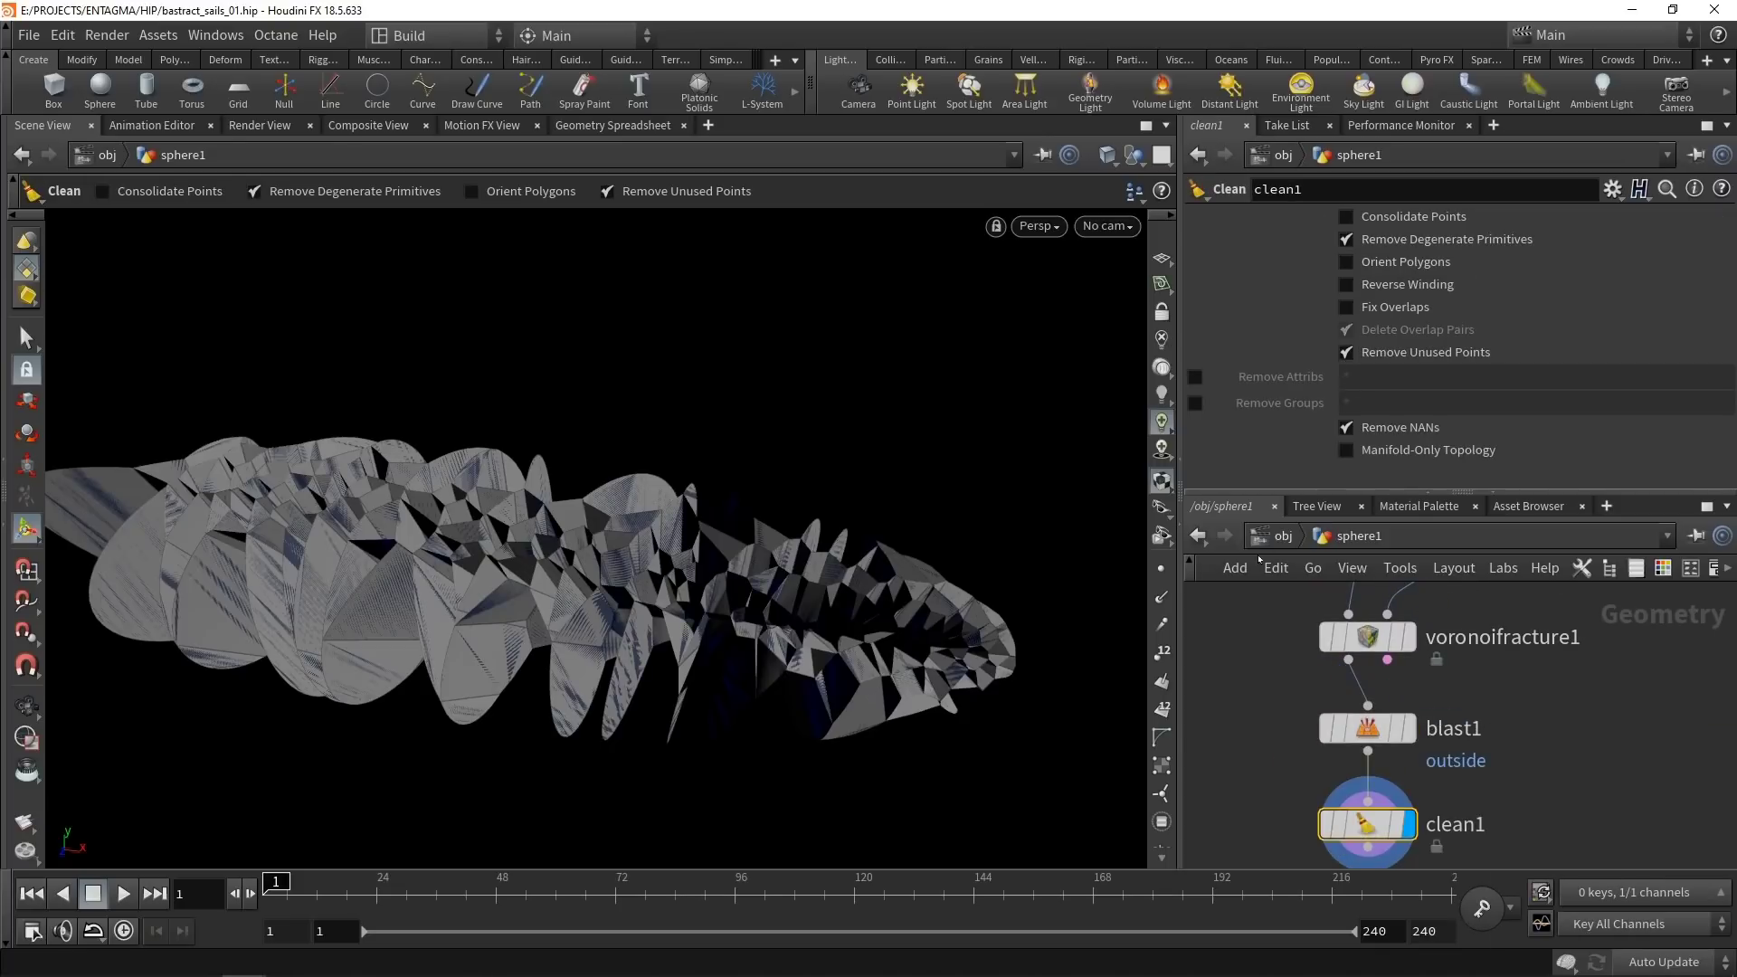
In the Clean node, enable Consolidate Points and Fix Overlaps, disable Delete Overlap Pairs, and compare the display with the Blast result.
left_click(1347, 217)
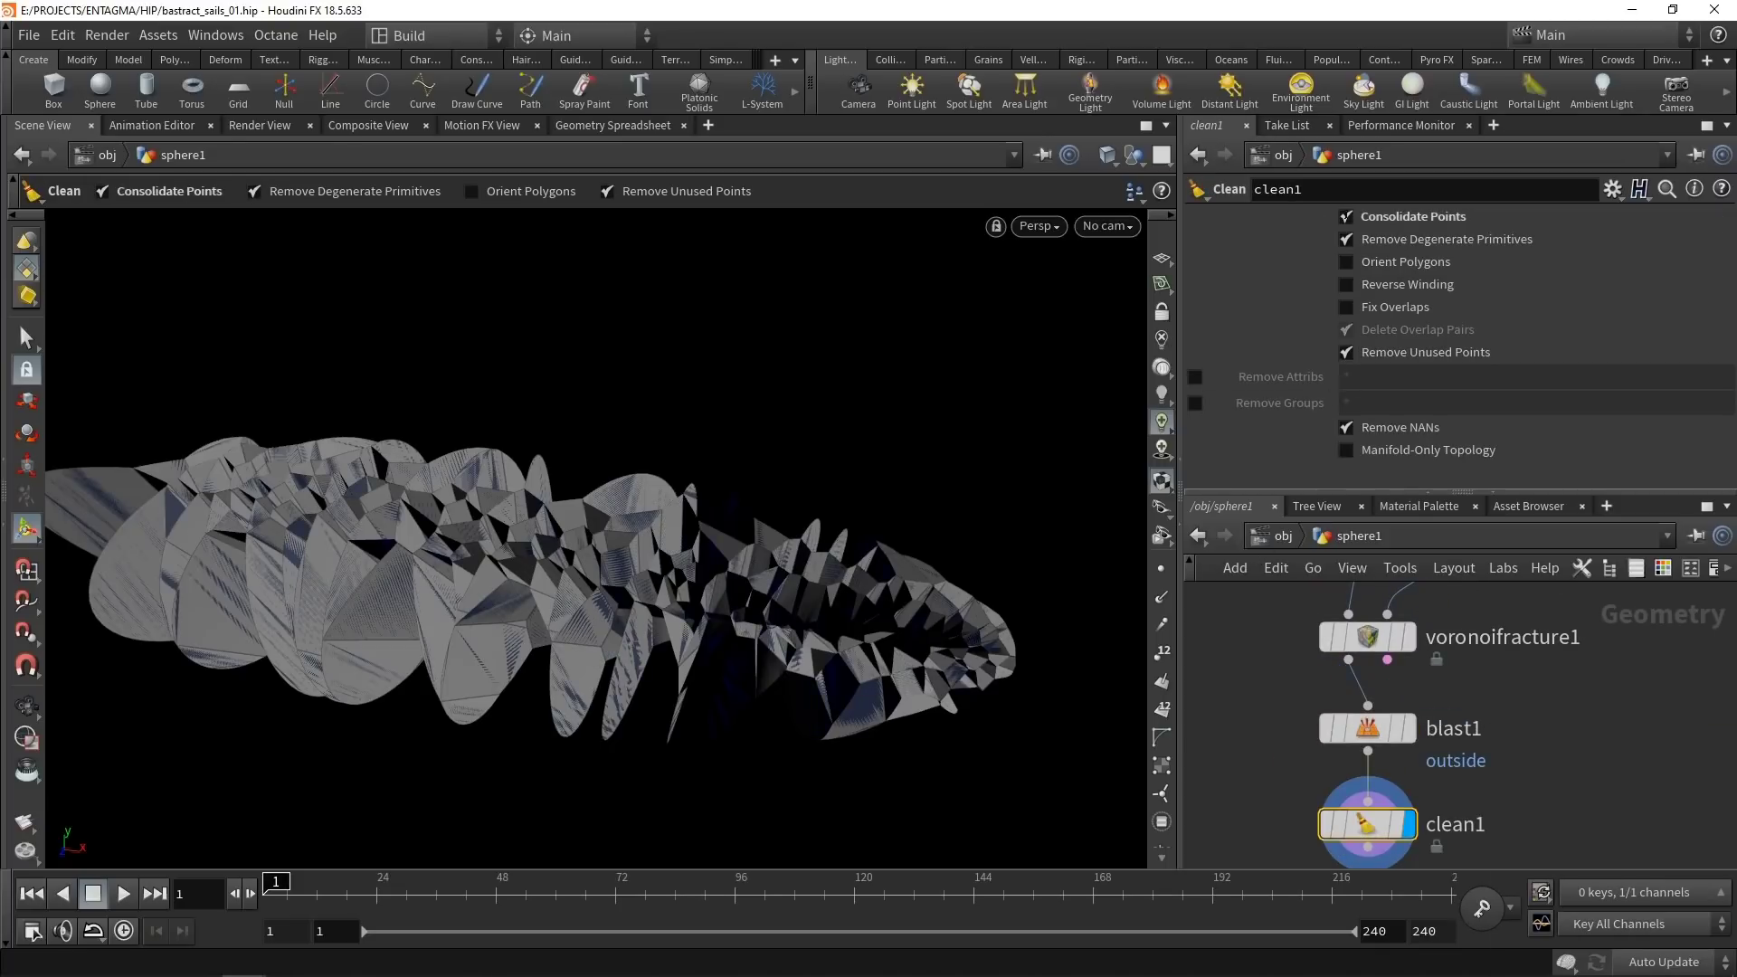
left_click(1347, 308)
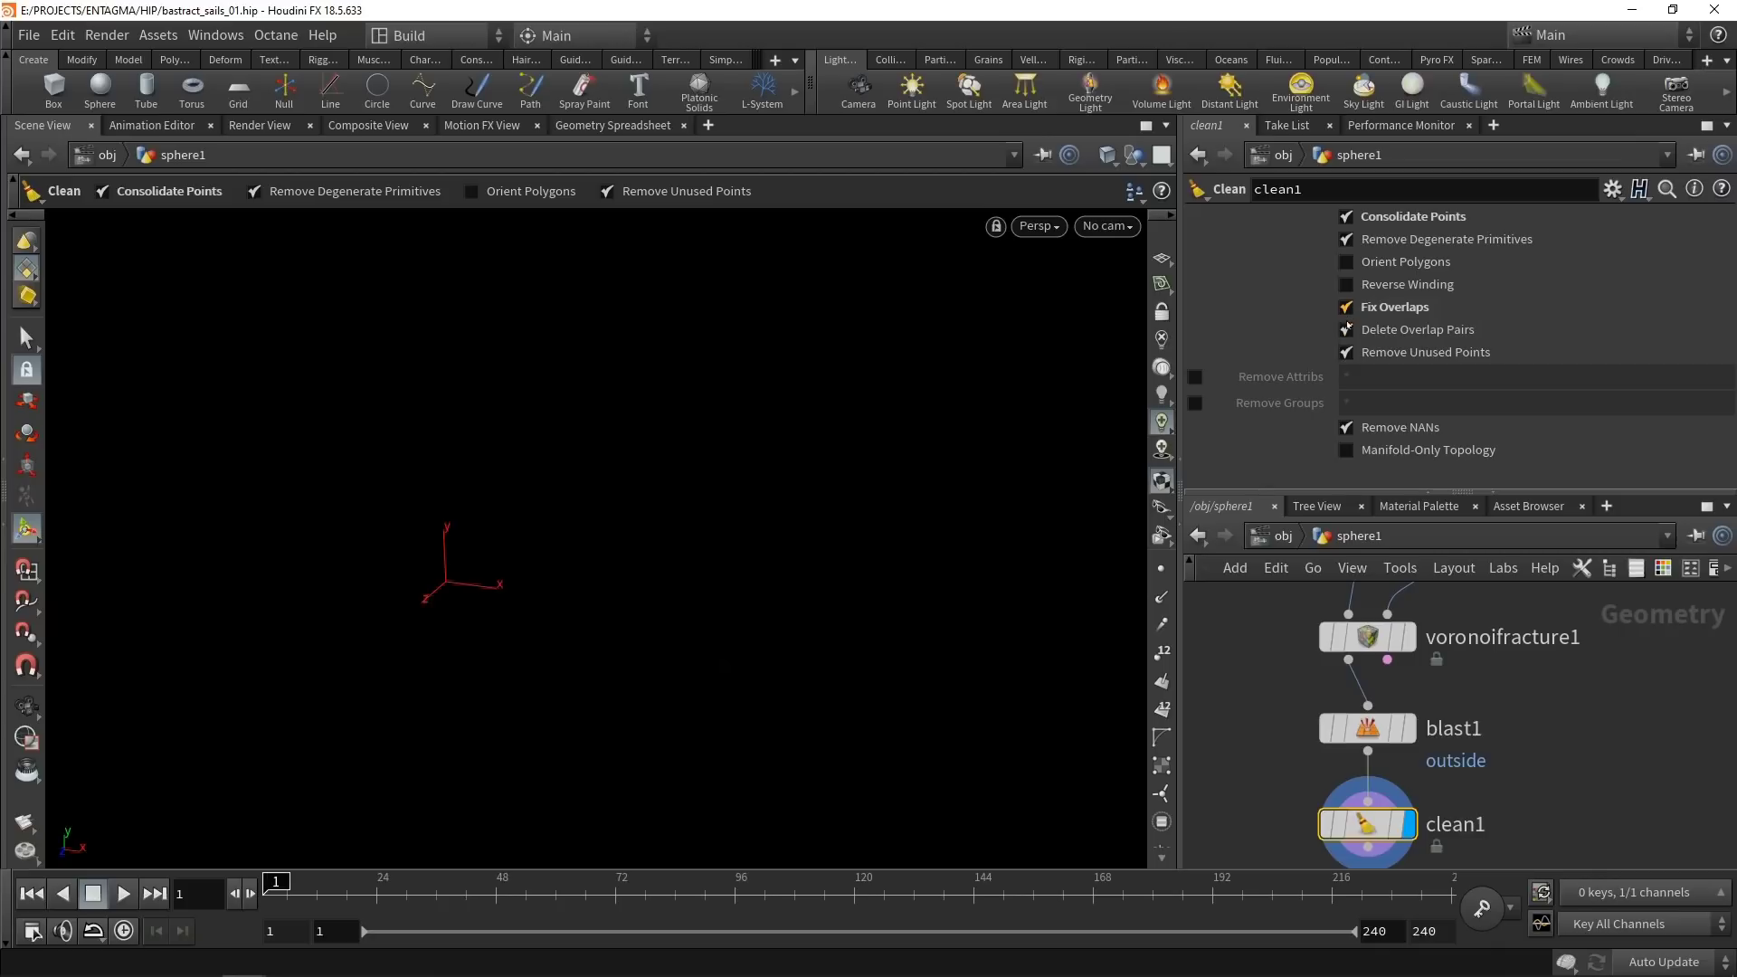
left_click(1347, 330)
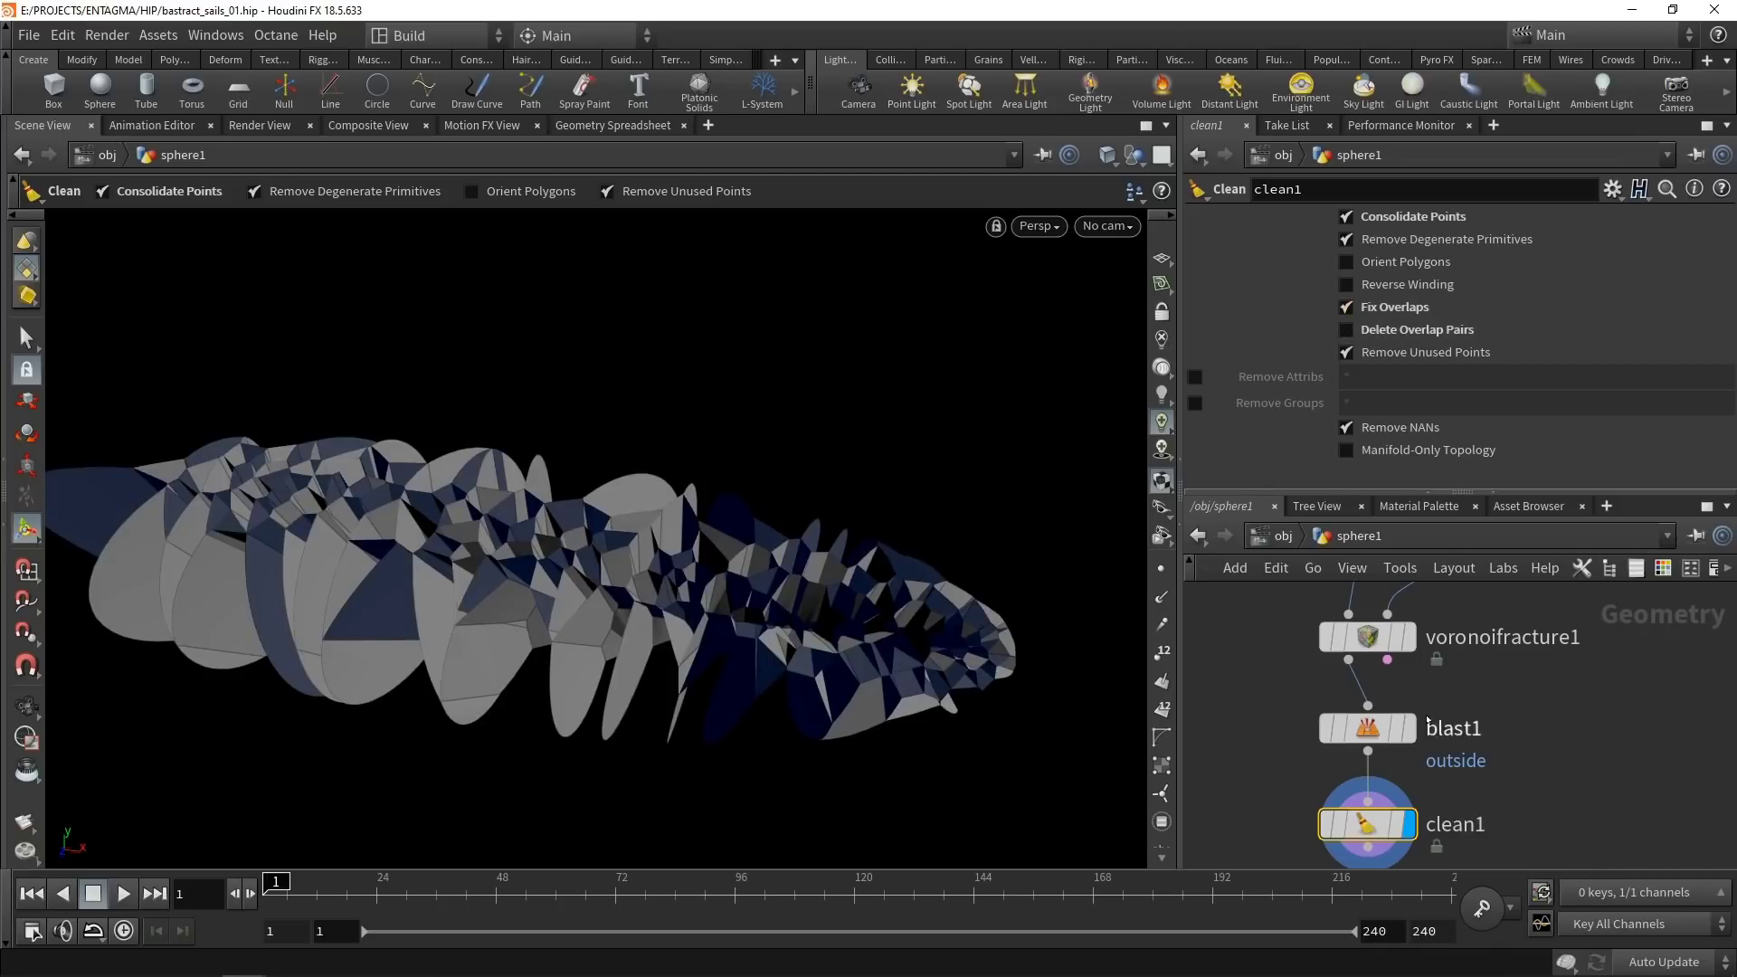
left_click(1408, 728)
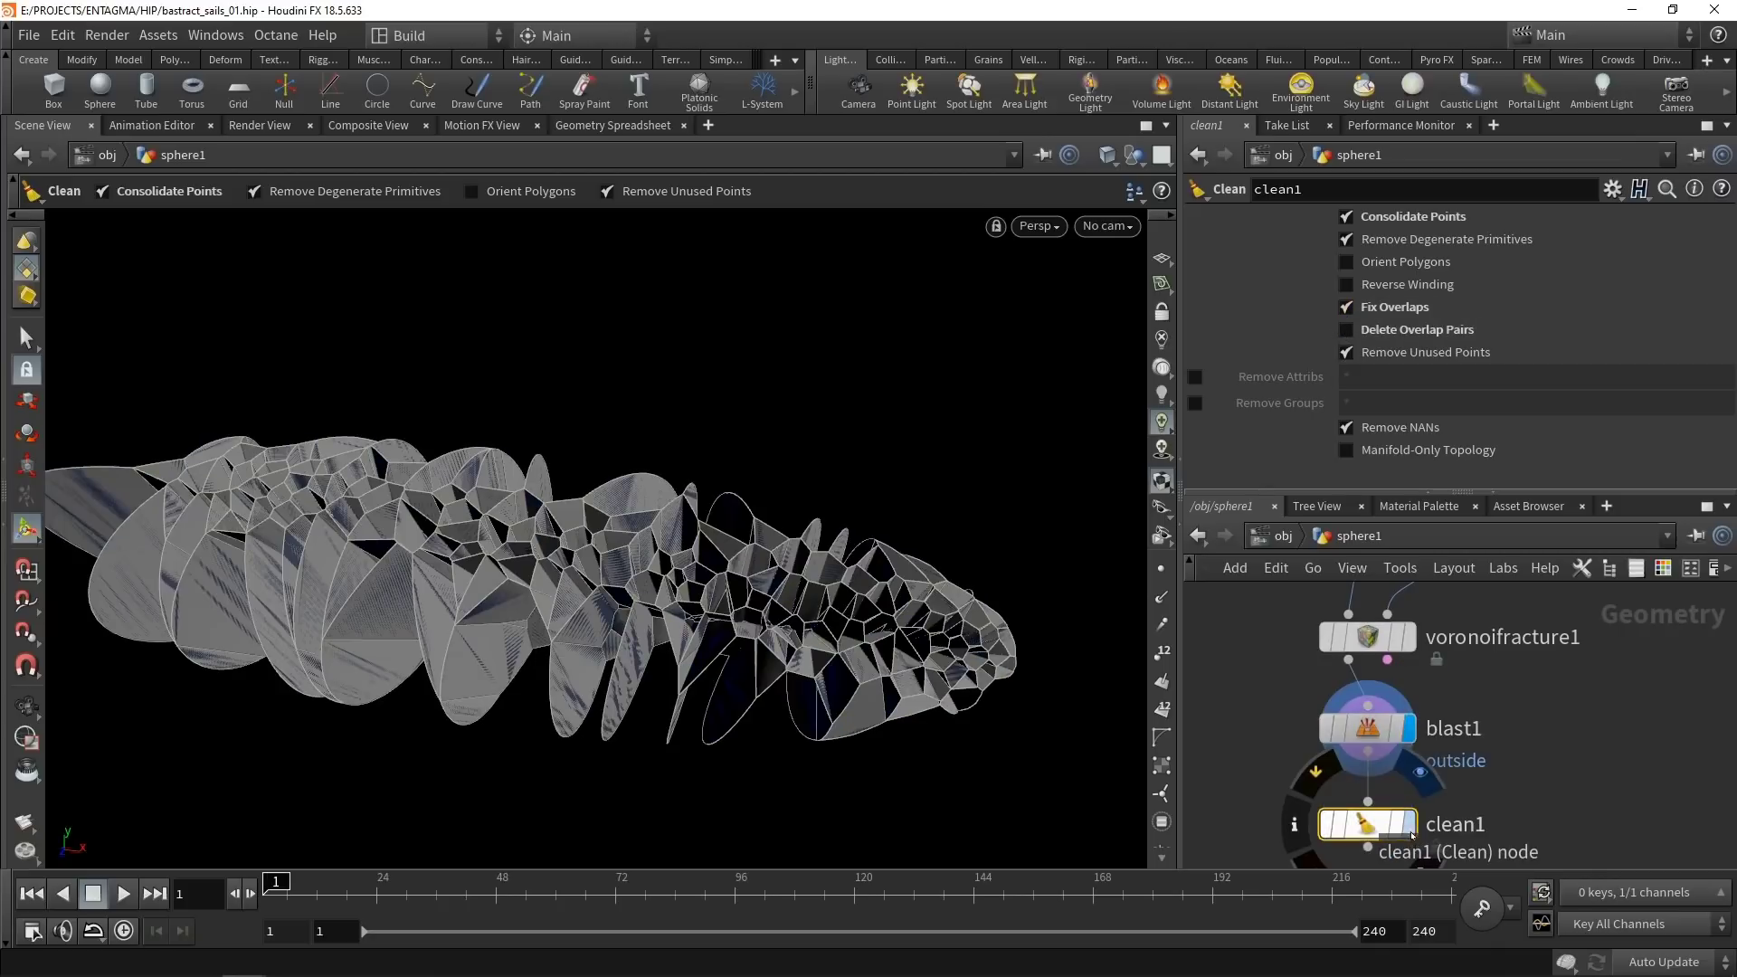
left_click(1411, 832)
left_click_drag(483, 646, 635, 648, "alt")
key("Return")
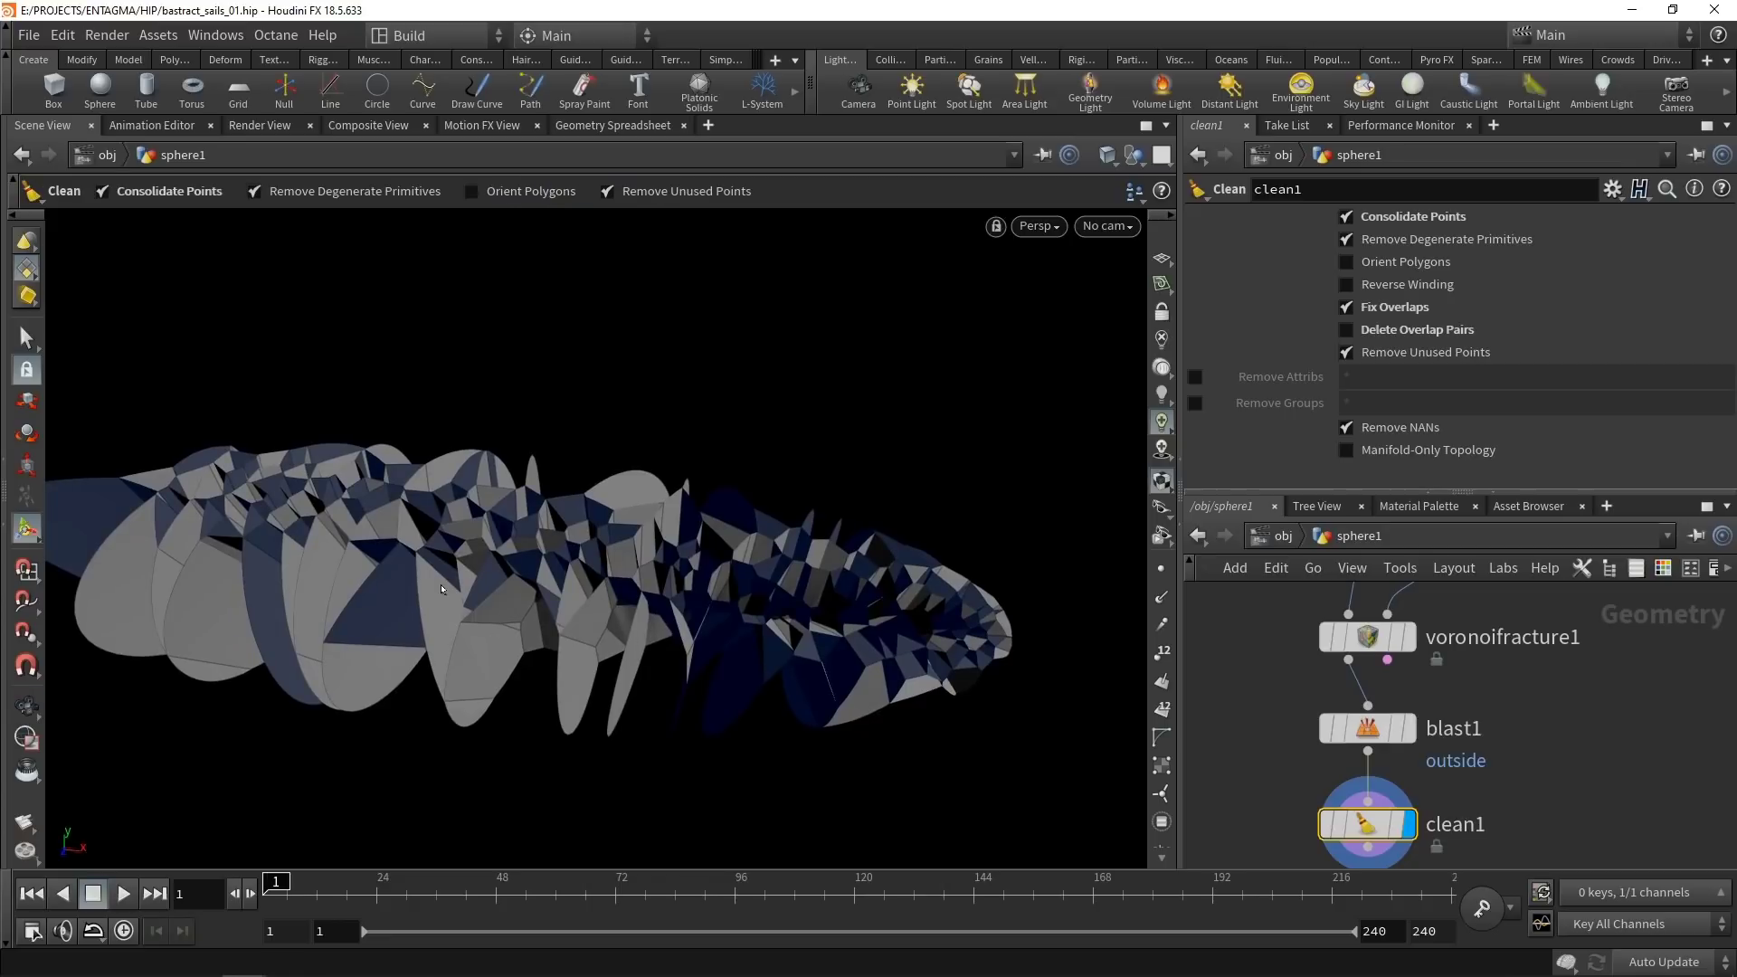
Enlarge the network editor by shrinking the parameter pane and the viewport.
left_click_drag(591, 613, 939, 580)
left_click_drag(1396, 491, 1394, 349)
left_click_drag(1182, 496, 1027, 496)
left_click_drag(688, 543, 758, 547)
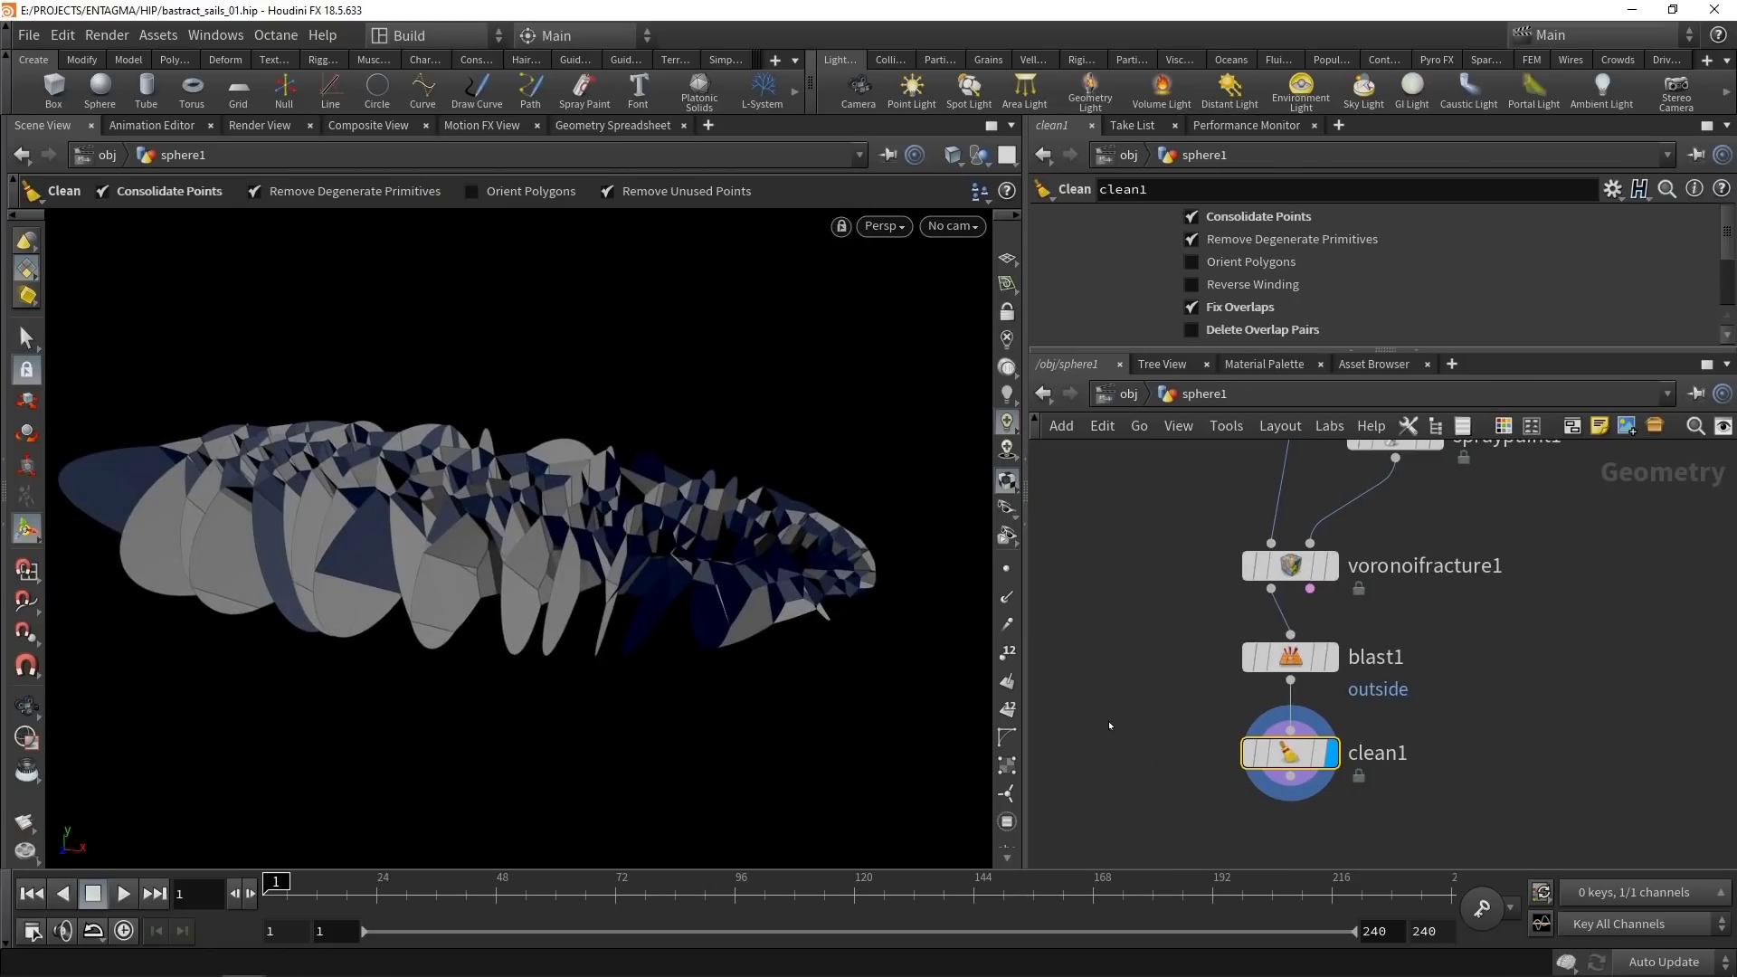
Add a PolyWire node, connect it to the Clean node's output, and display its result.
middle_click_drag(1138, 745, 1179, 683)
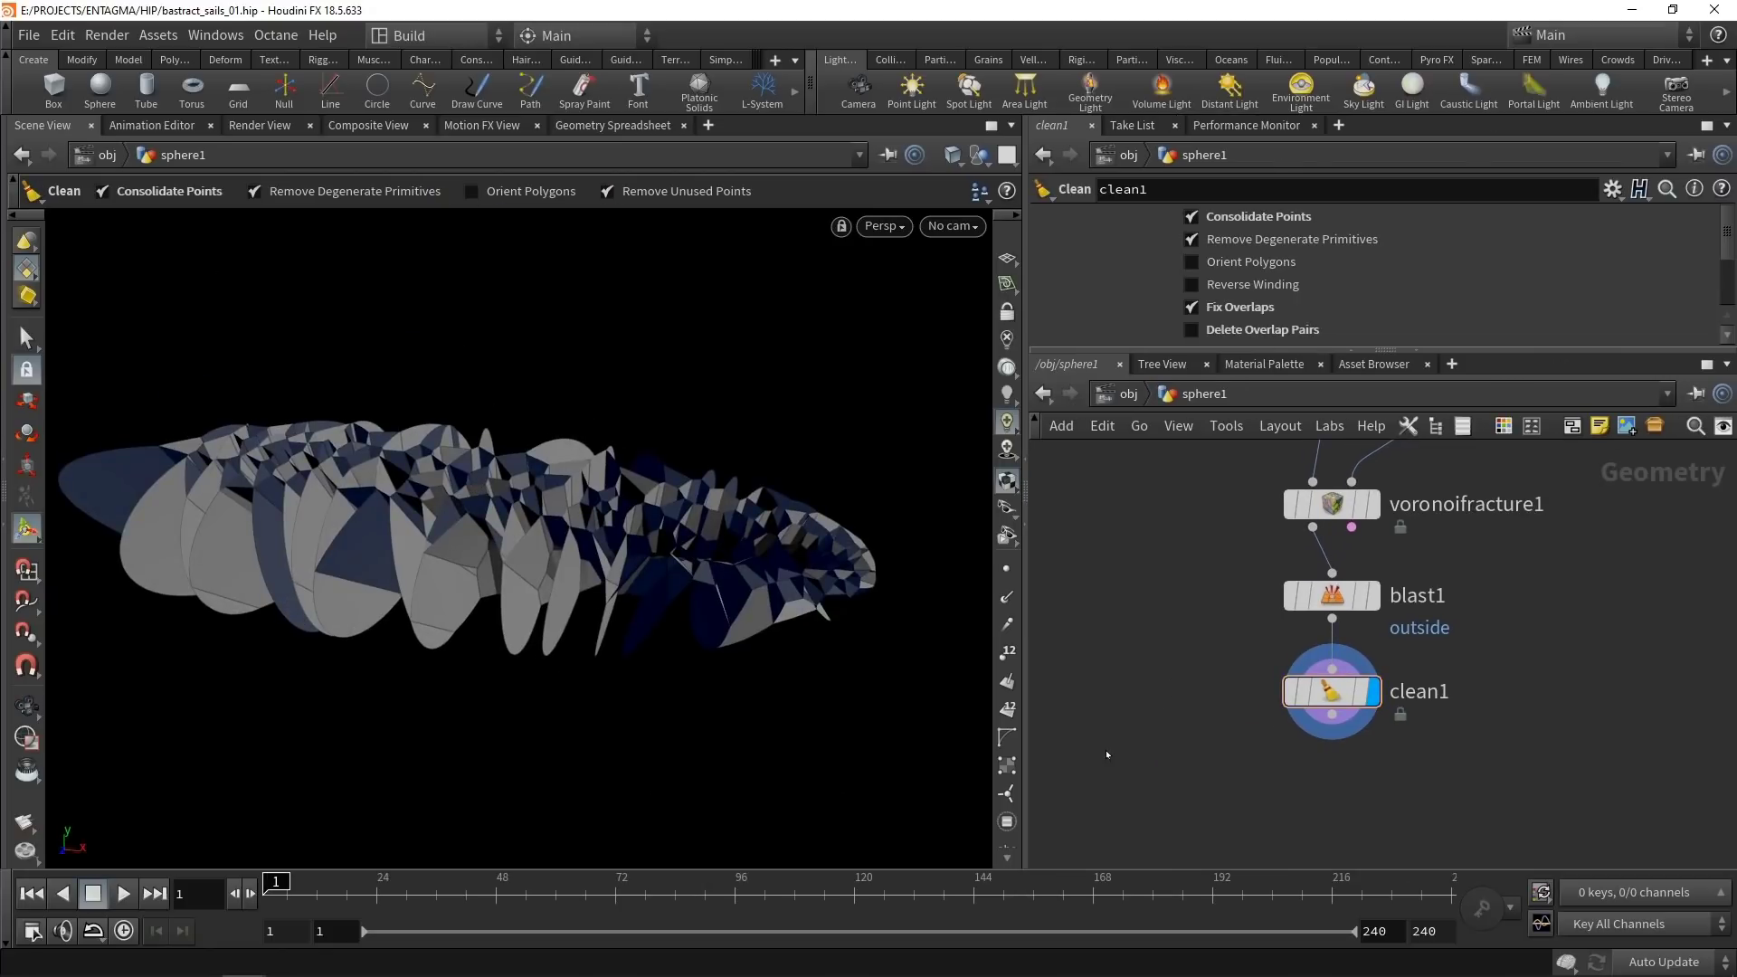
key("Tab")
type("polywi")
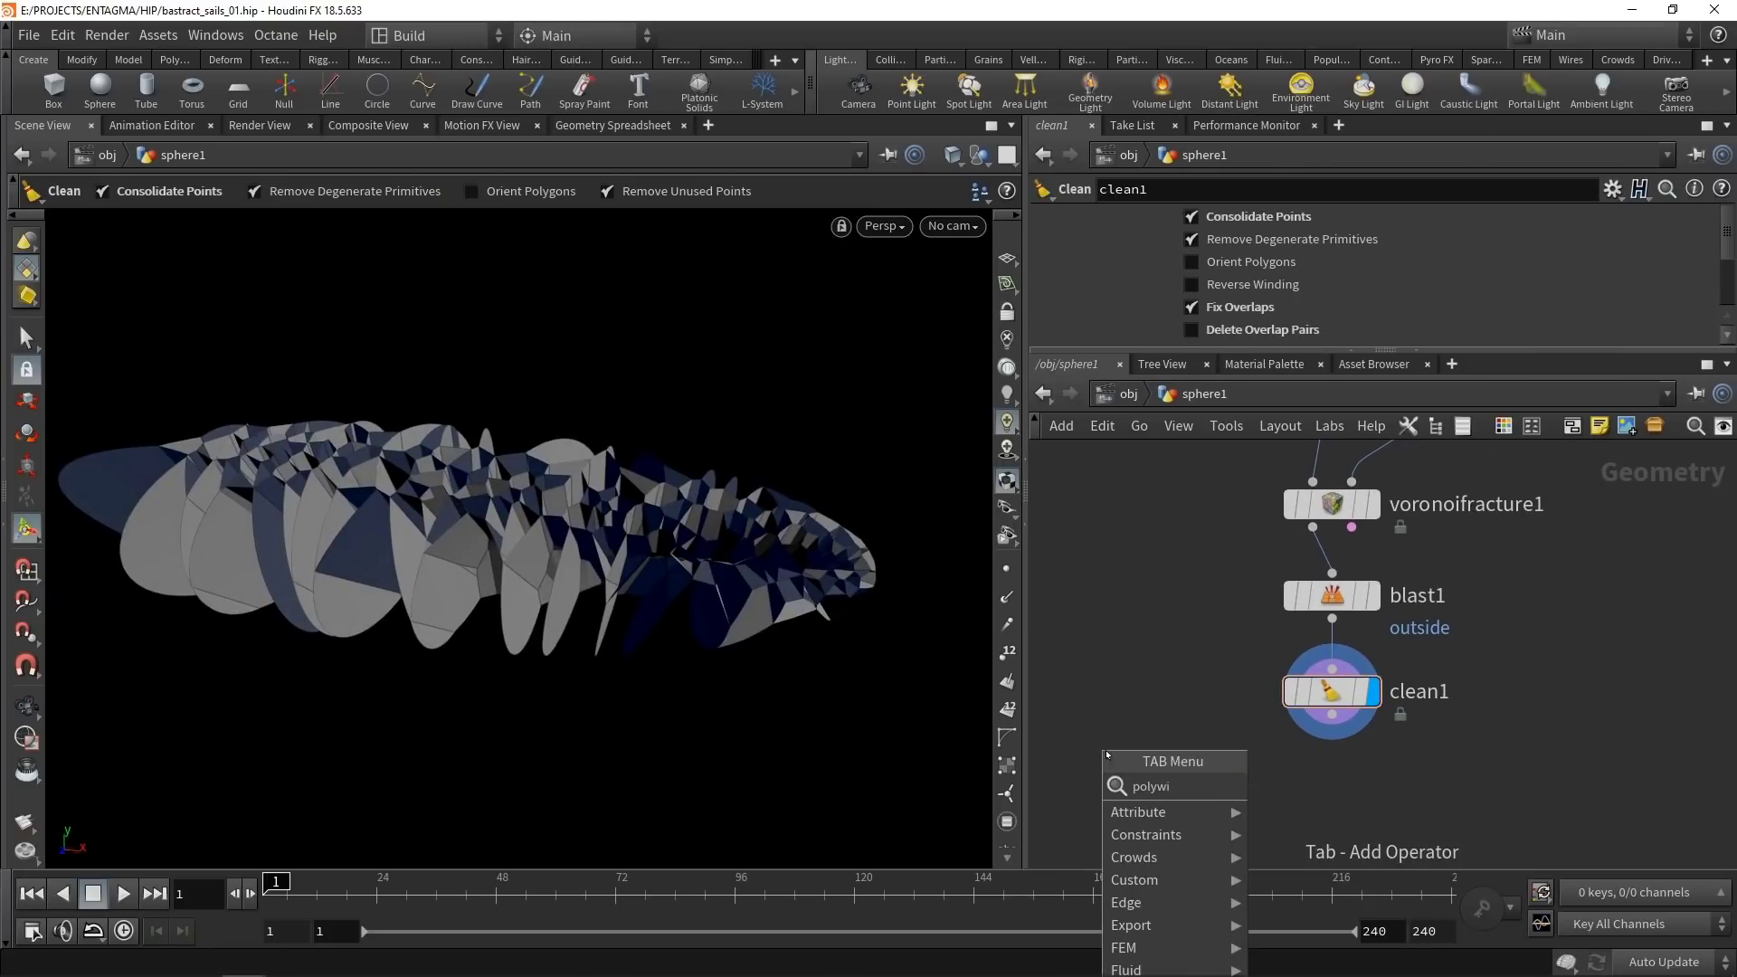
key("Return")
left_click(1106, 742)
left_click(1332, 715)
left_click(1331, 715)
left_click(1147, 735)
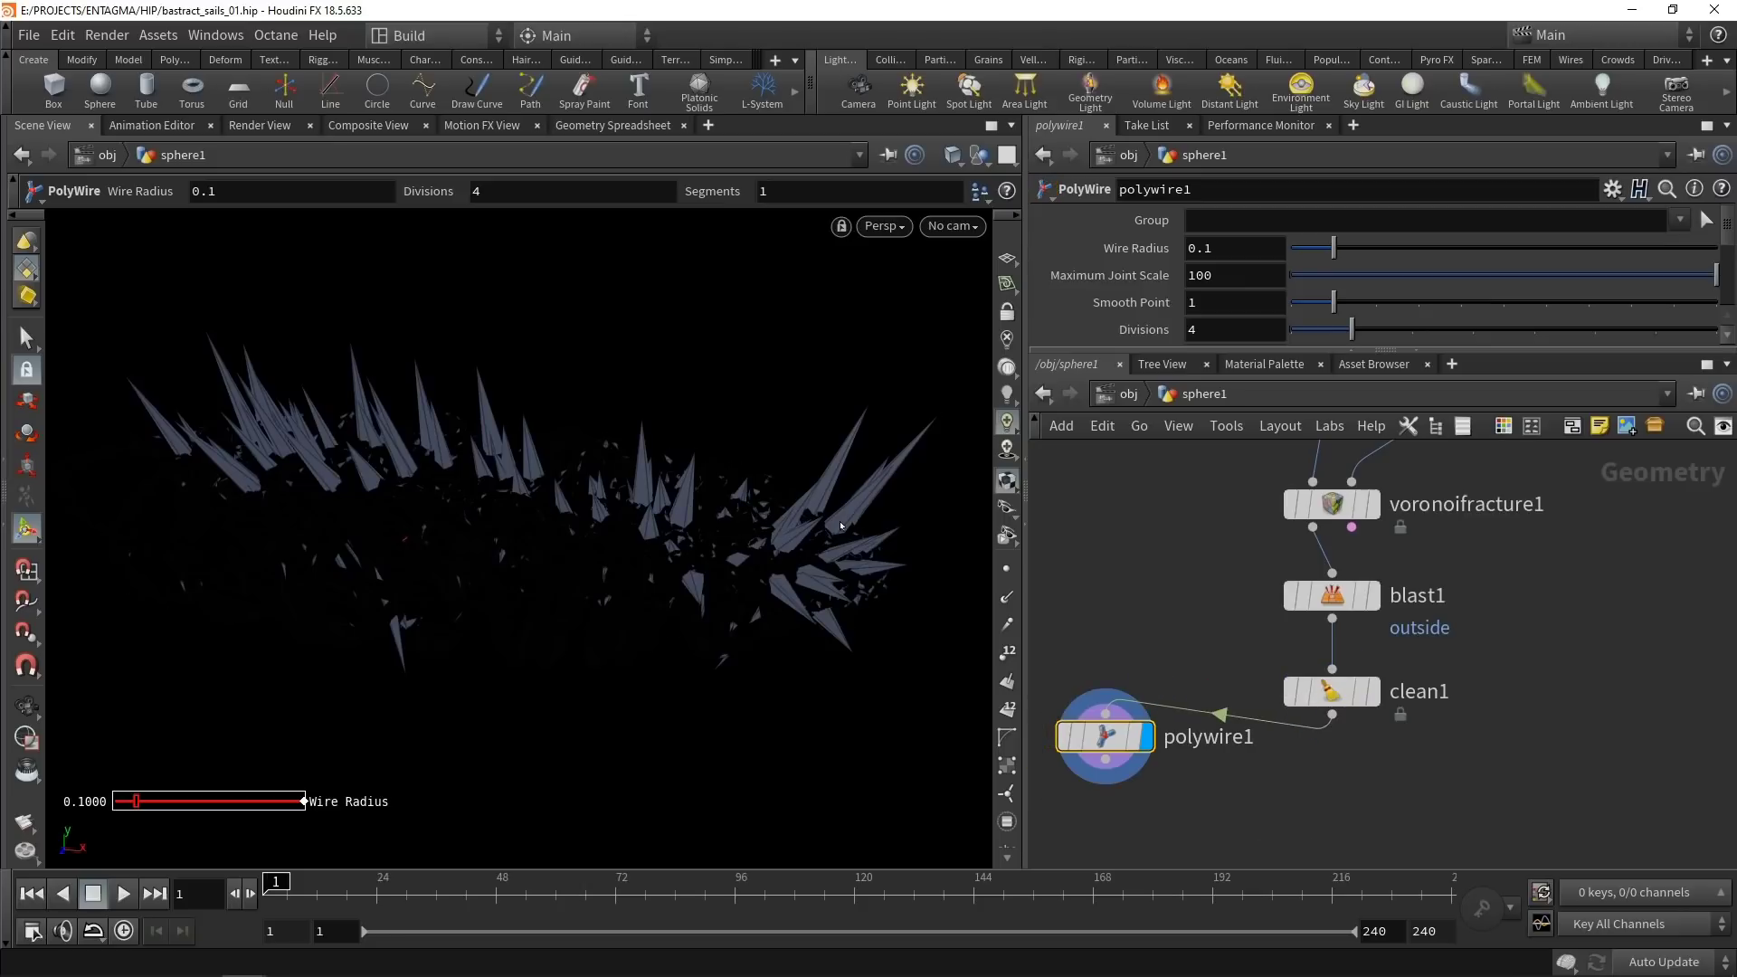
Set the PolyWire node's Wire Radius to 0.01 and disable Prevent Joint Buckling.
left_click(1241, 250)
key("BackSpace")
type("01")
key("Return")
left_click_drag(1223, 349, 1223, 498)
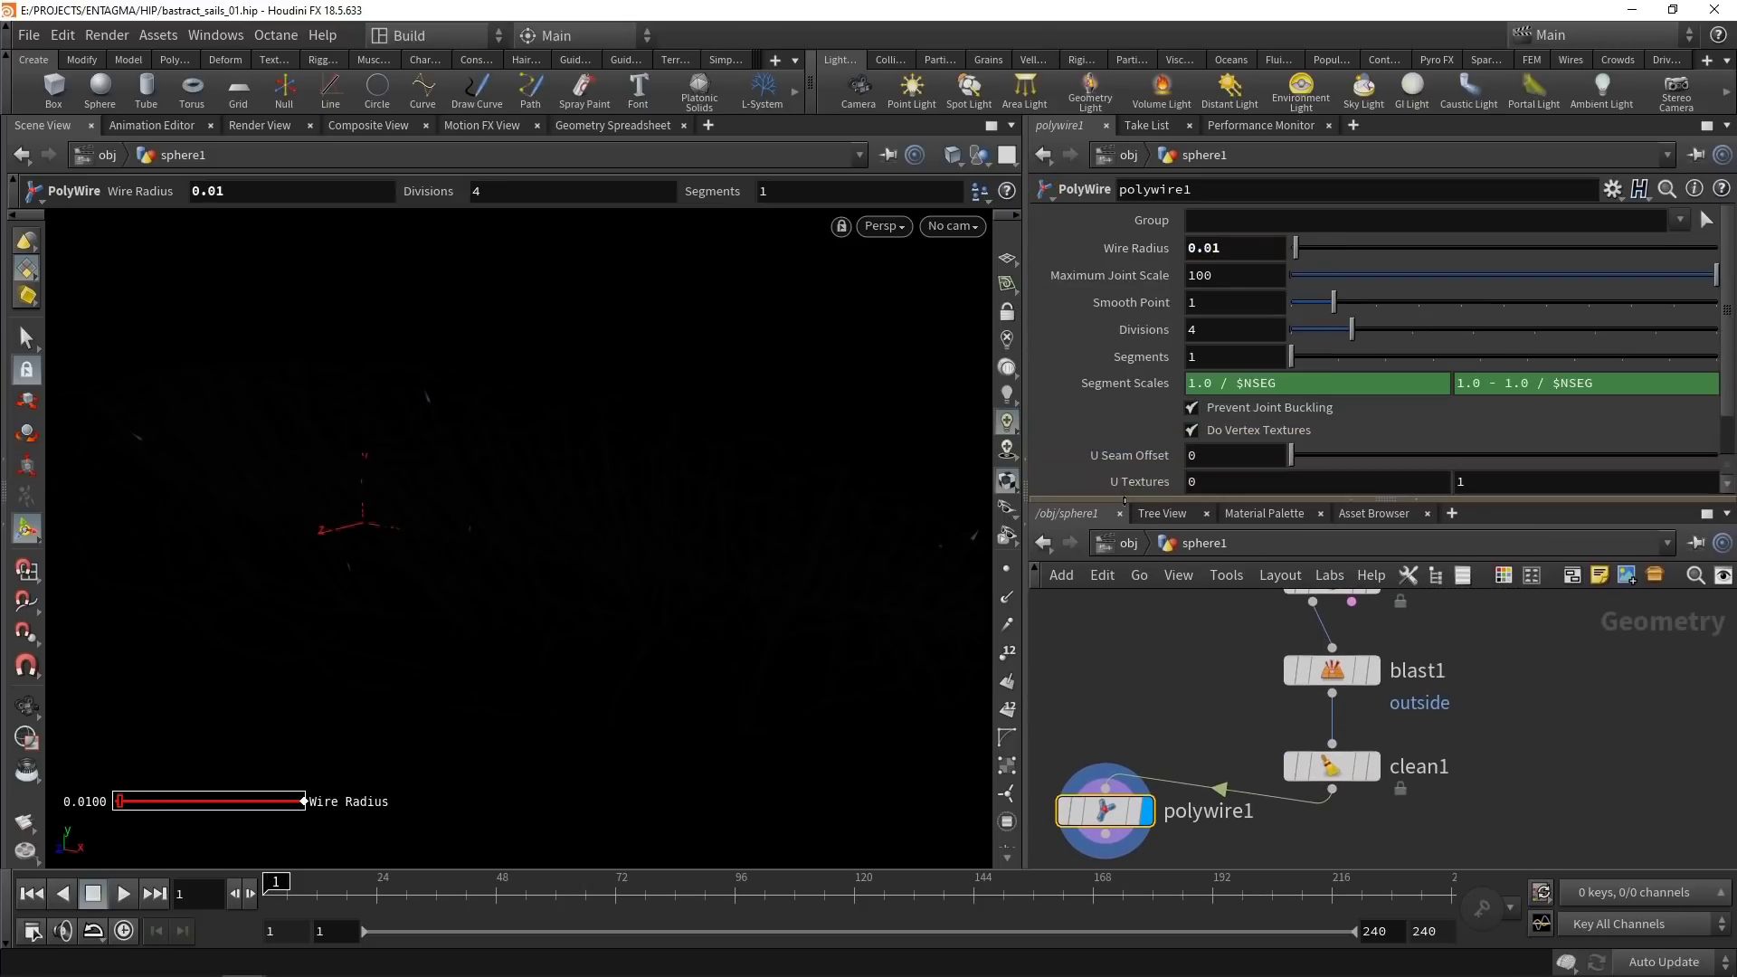
left_click(1191, 407)
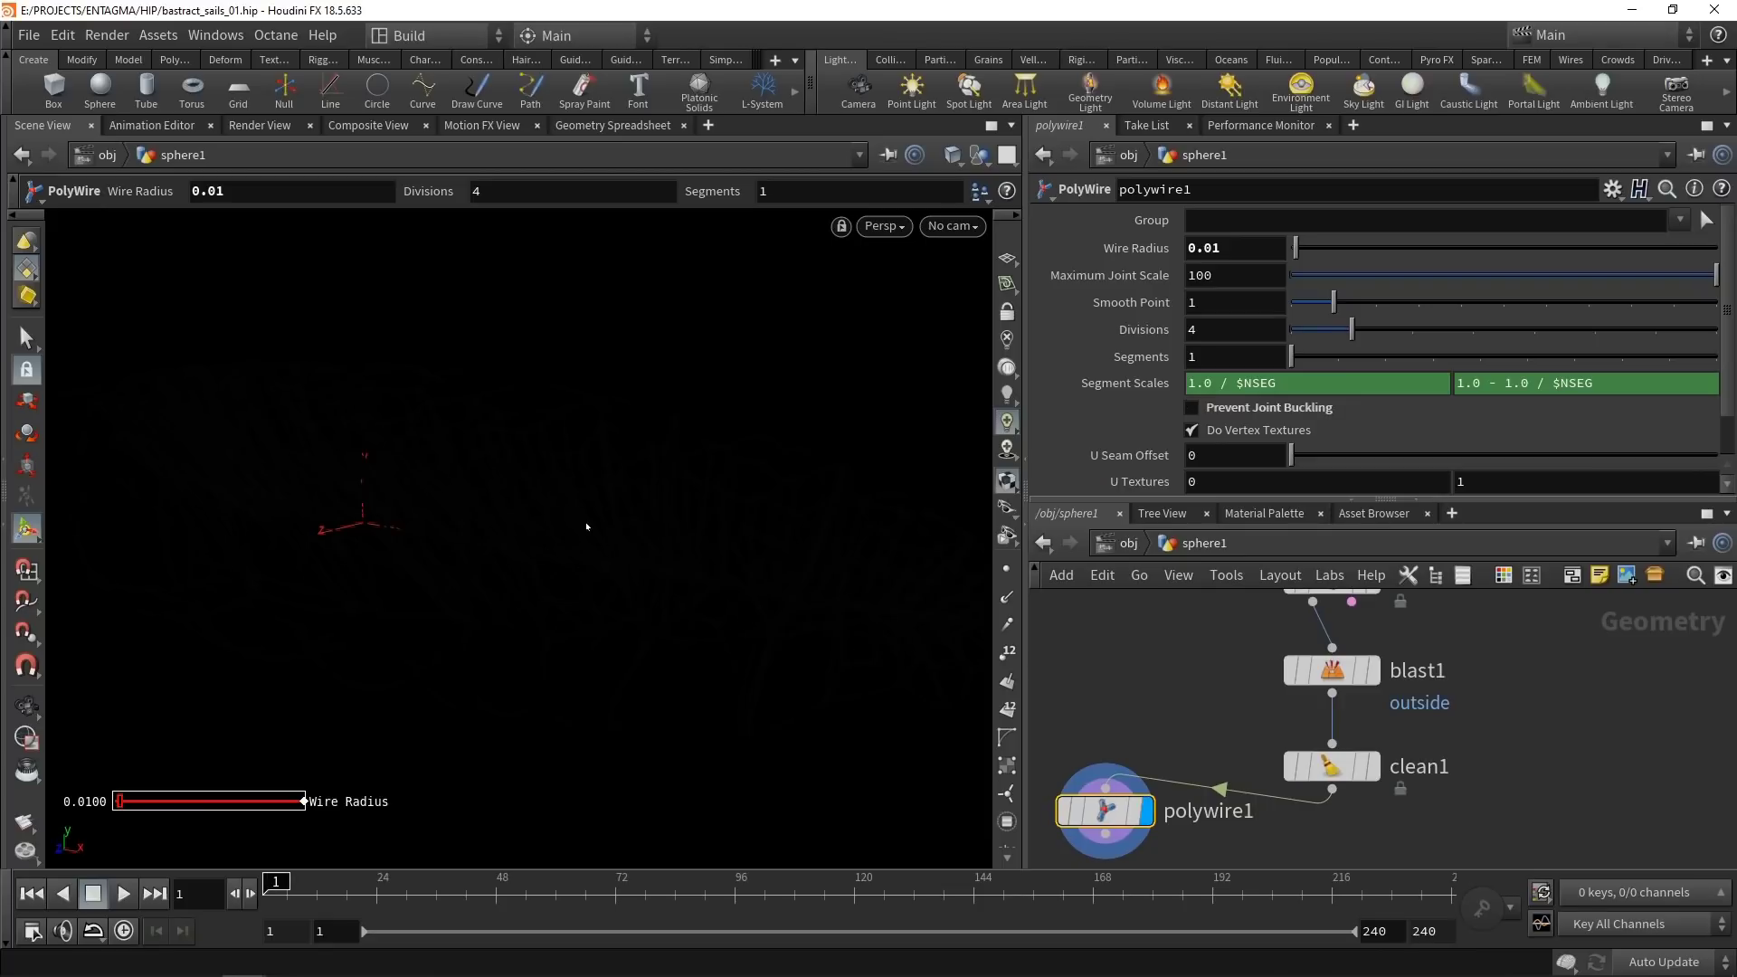
Append a Normal node below the PolyWire node and display its result.
middle_click_drag(1147, 733, 1152, 694)
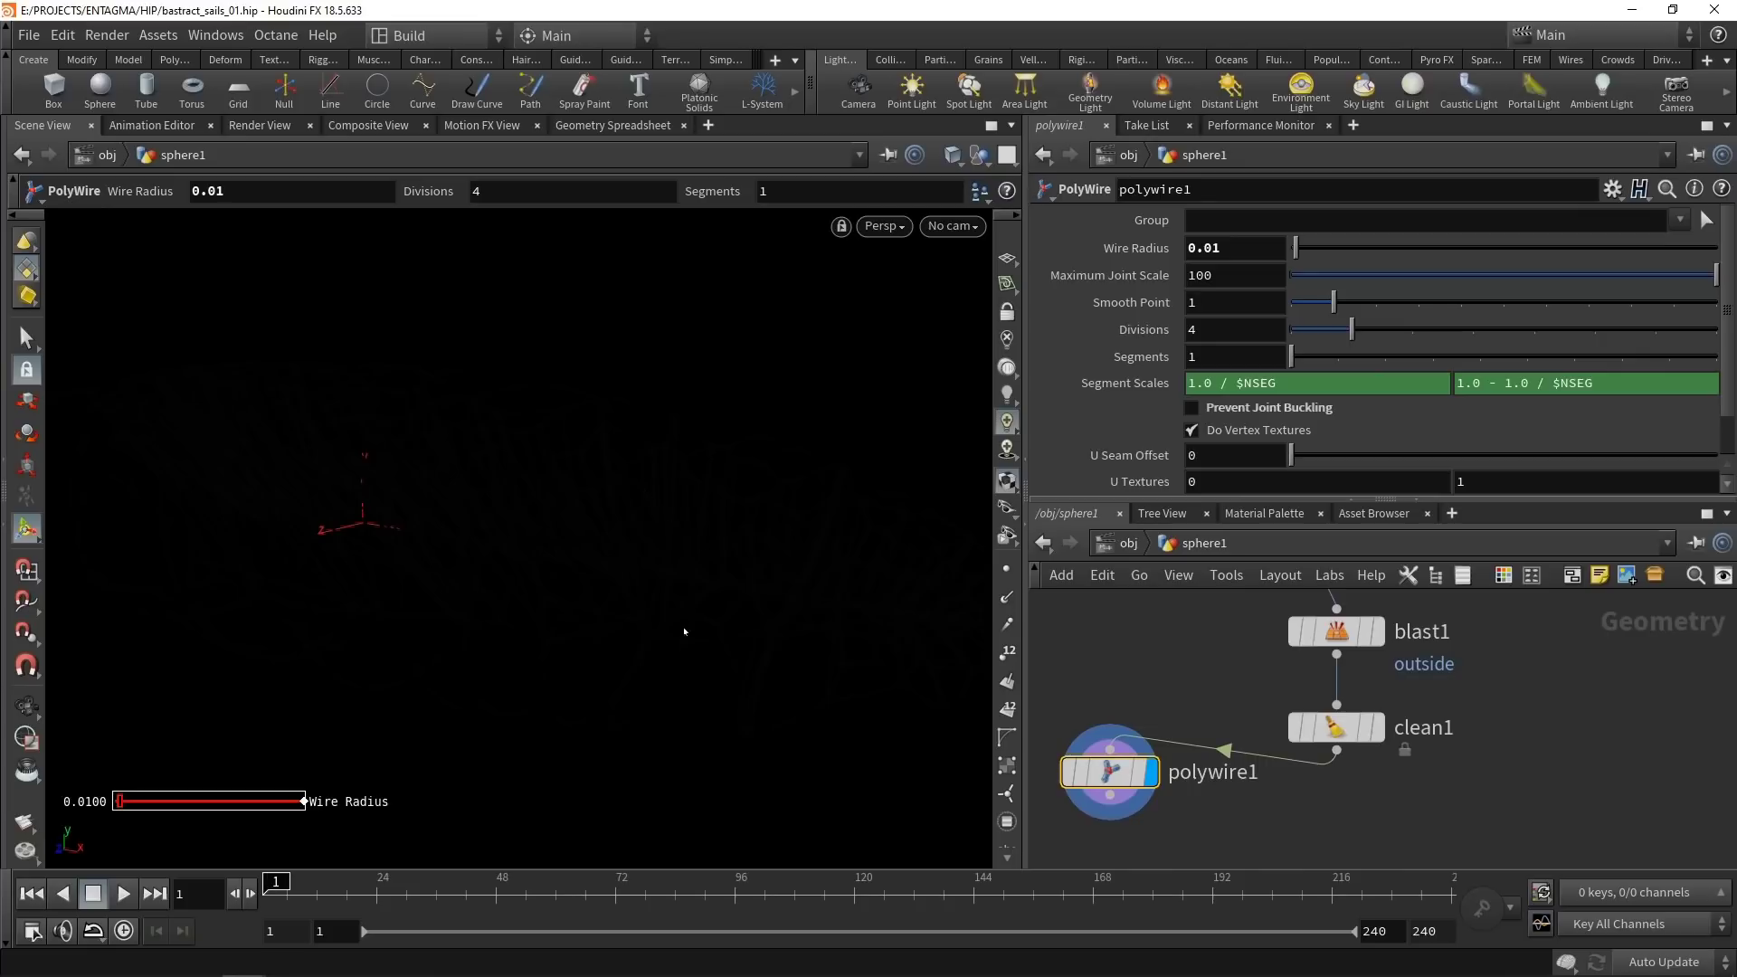
left_click_drag(1111, 772, 1117, 819)
key("Tab")
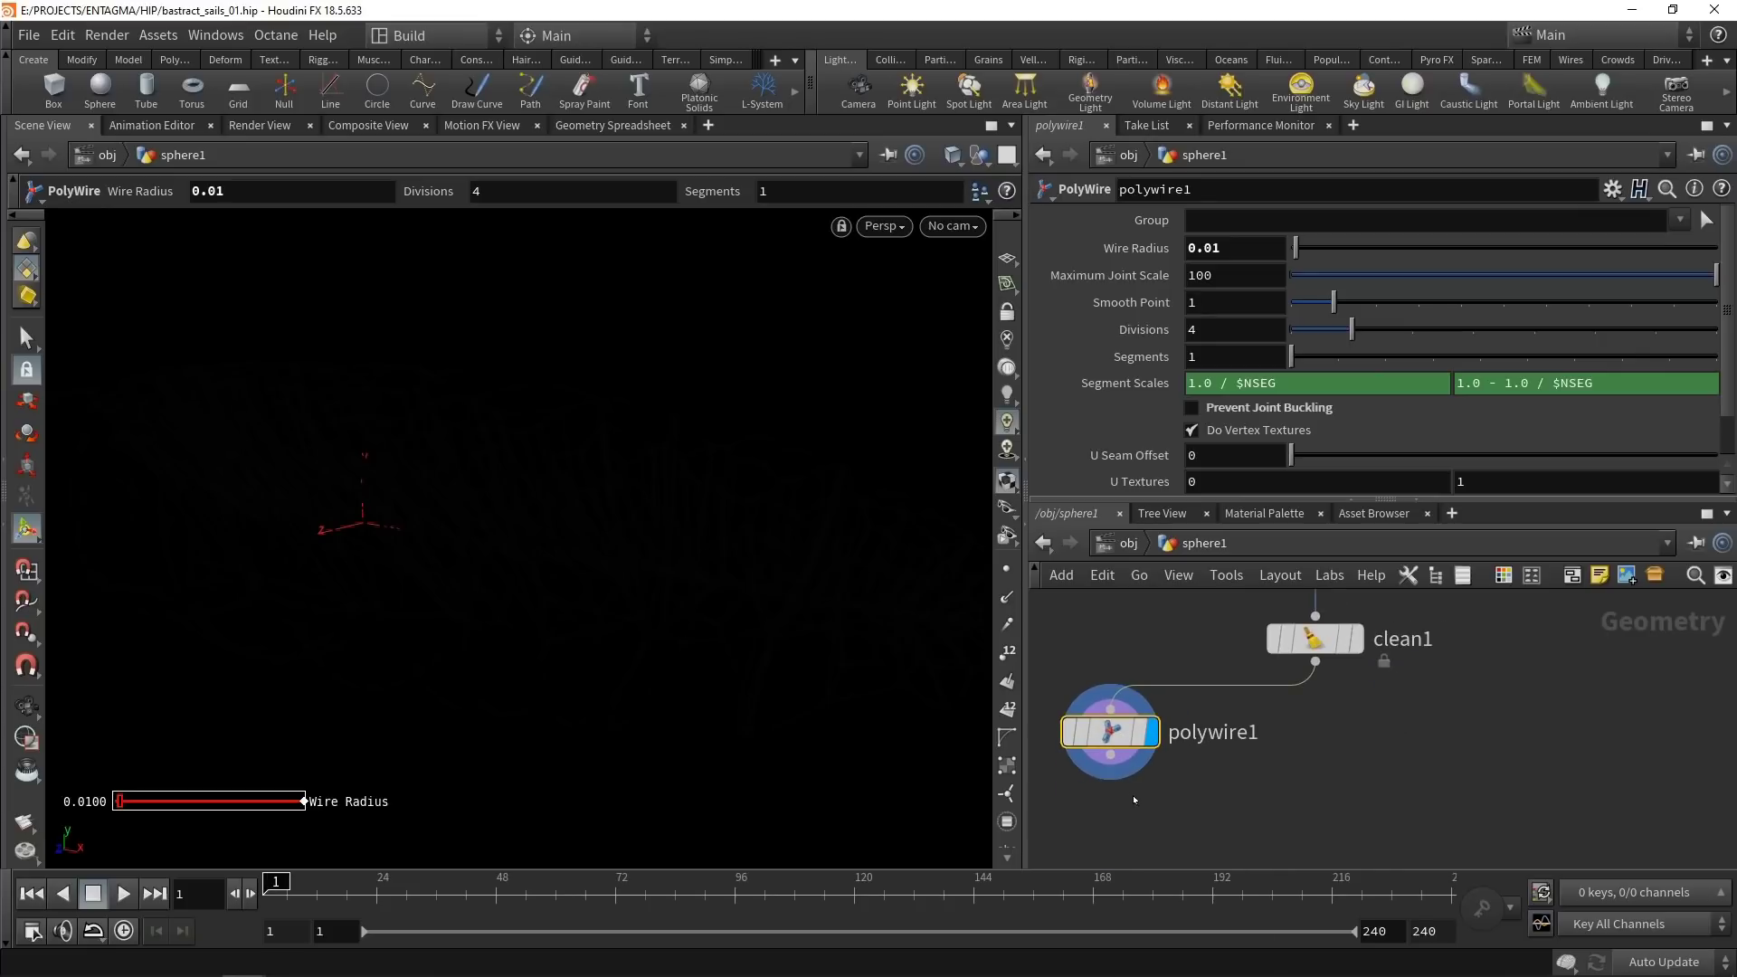
key("Tab")
type("norm")
key("Return")
left_click_drag(562, 491, 447, 567)
key("Return")
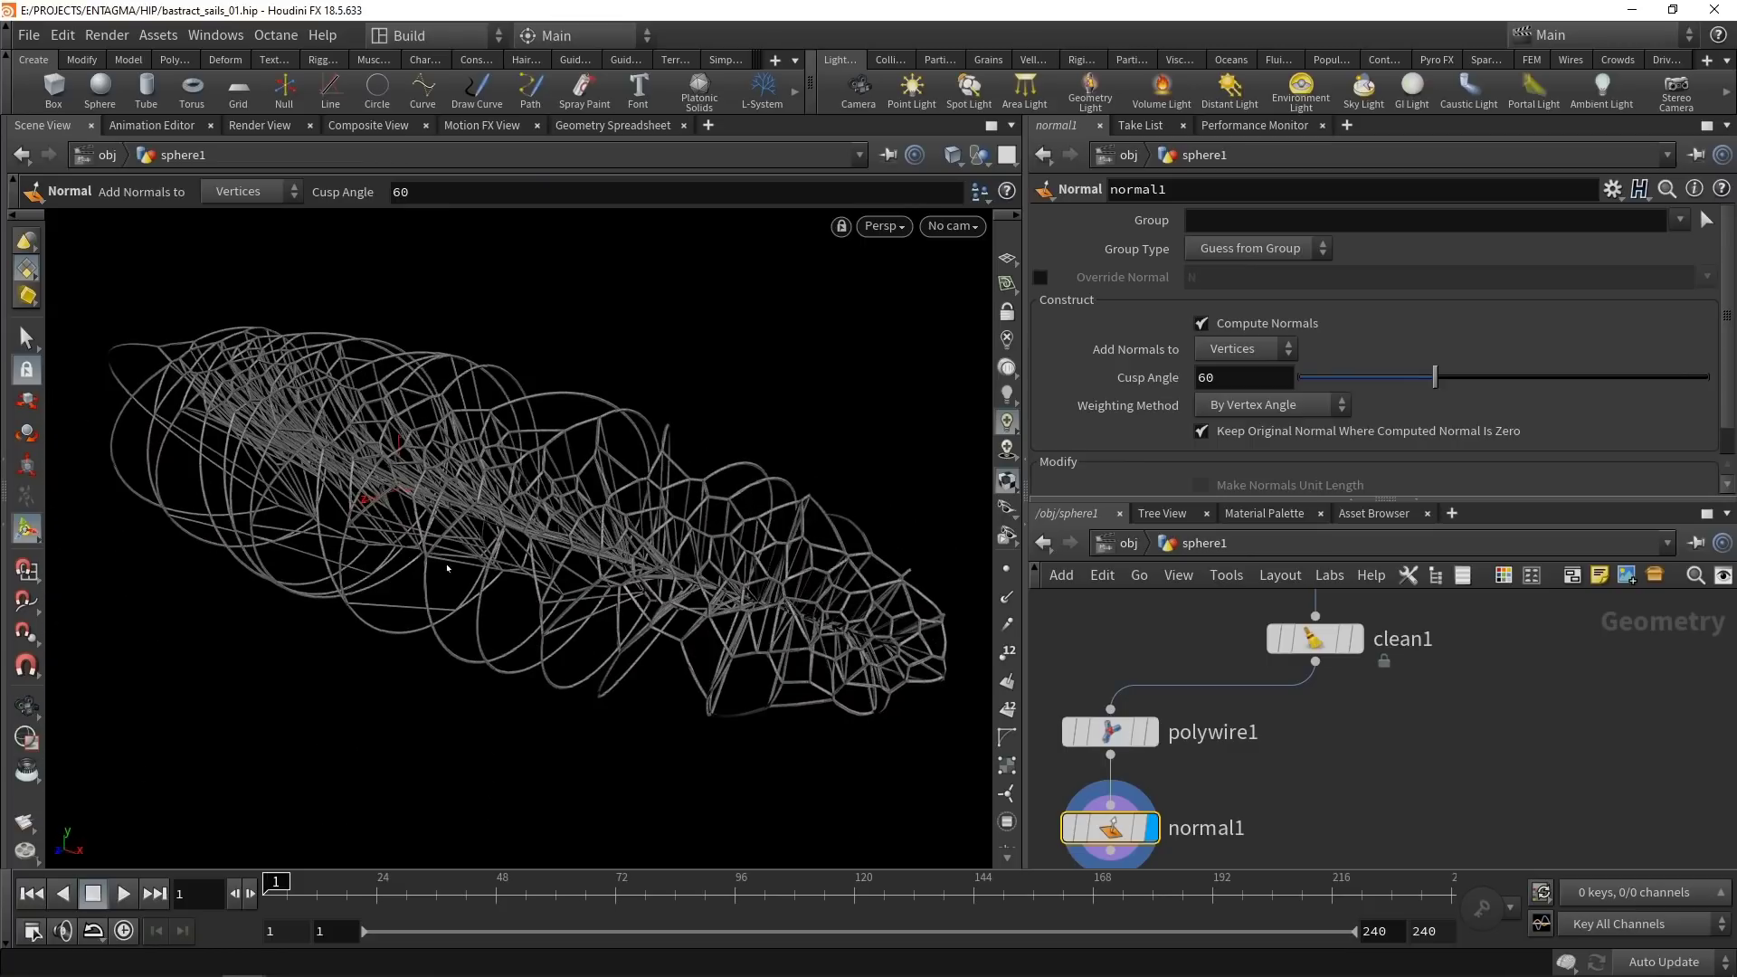
Set the PolyWire node's Divisions to 8.
left_click(1122, 732)
double_click(1211, 332)
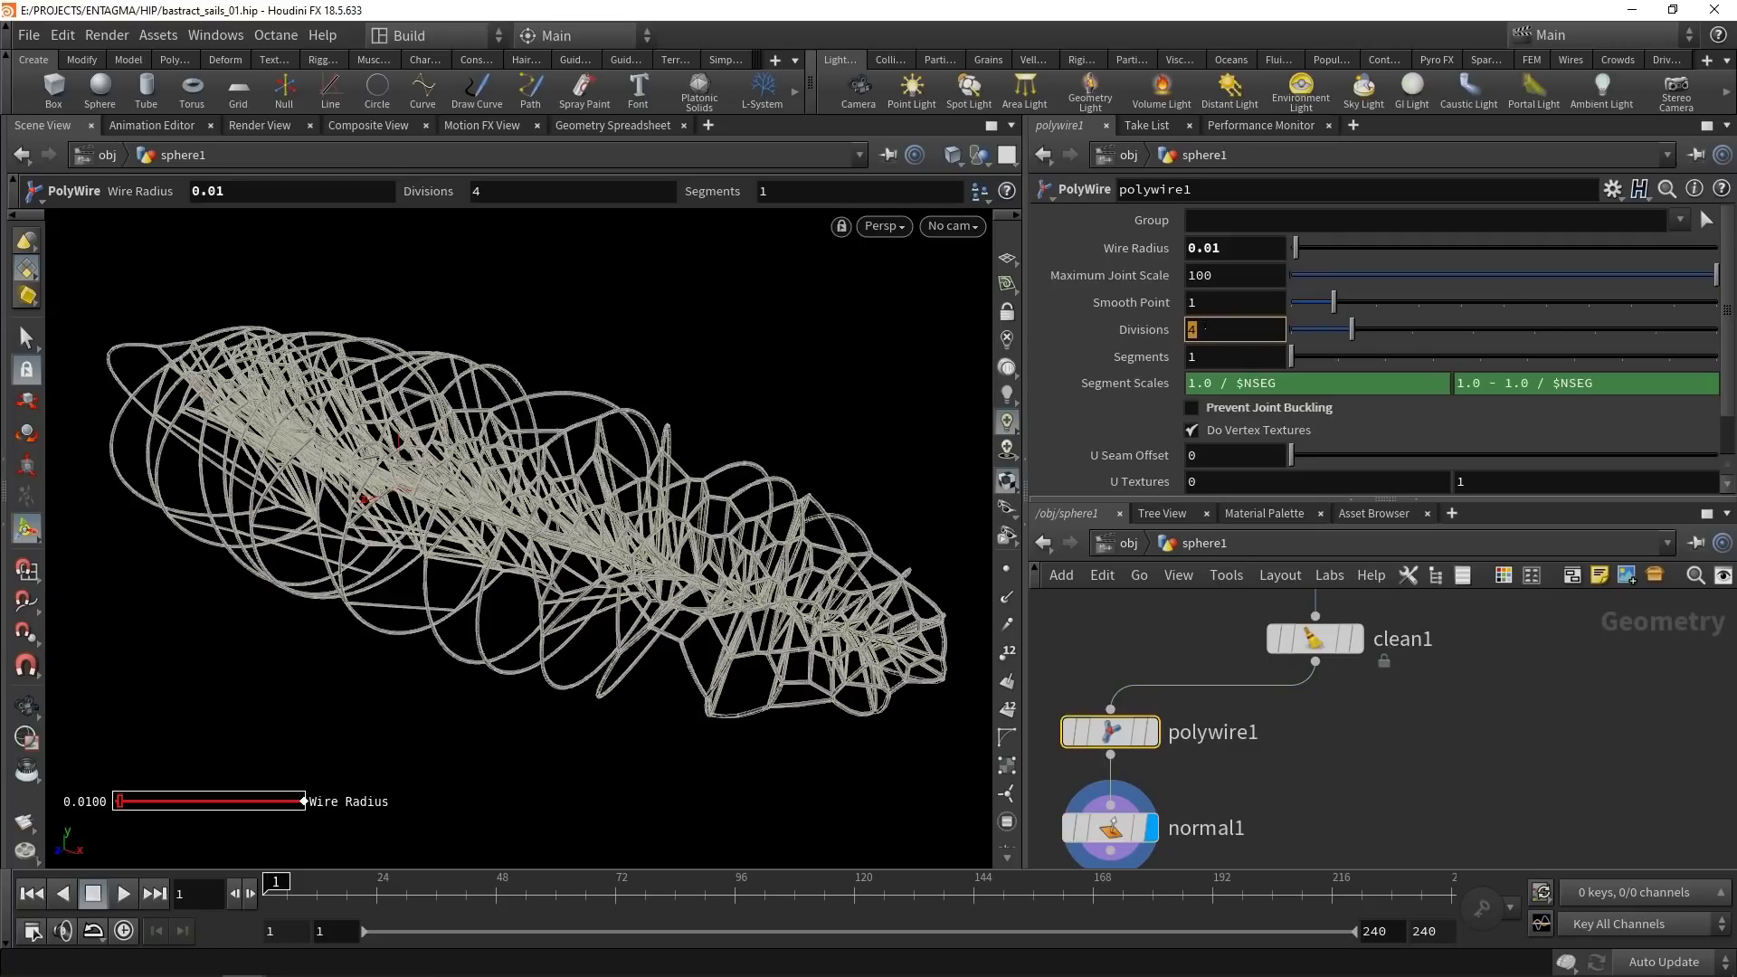
type("8")
key("Return")
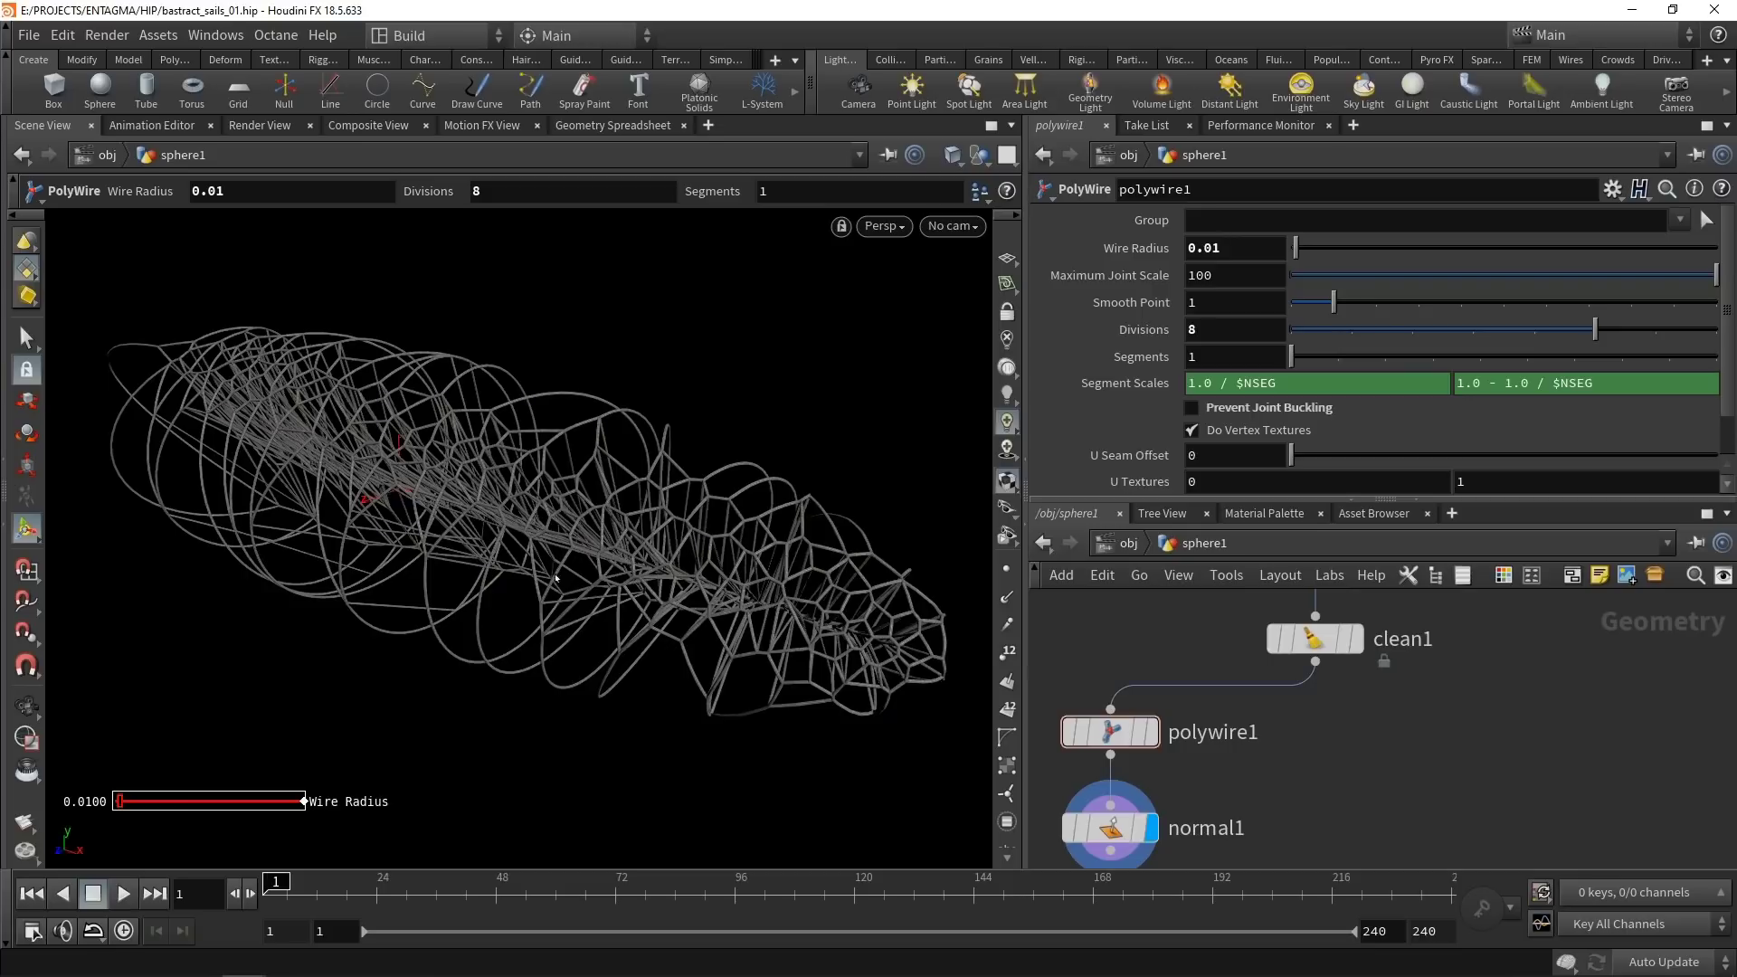
Set the Normal node's Cusp Angle to 22 and inspect the wire structure.
left_click(1110, 828)
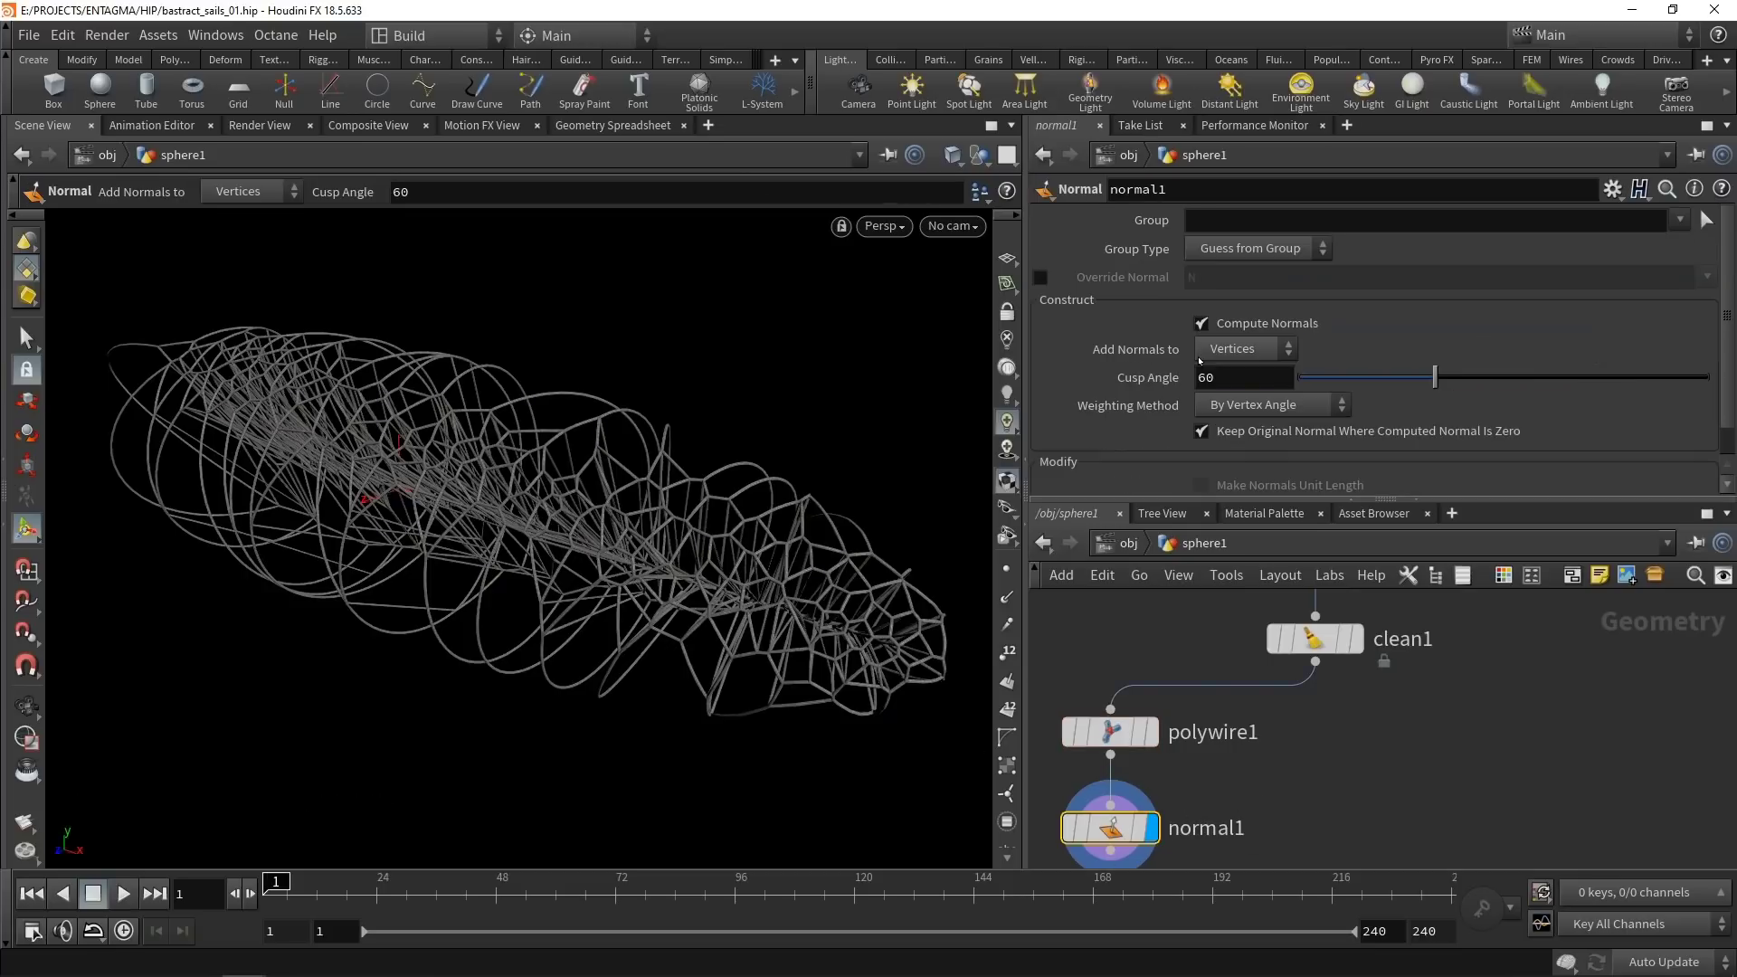
type("22")
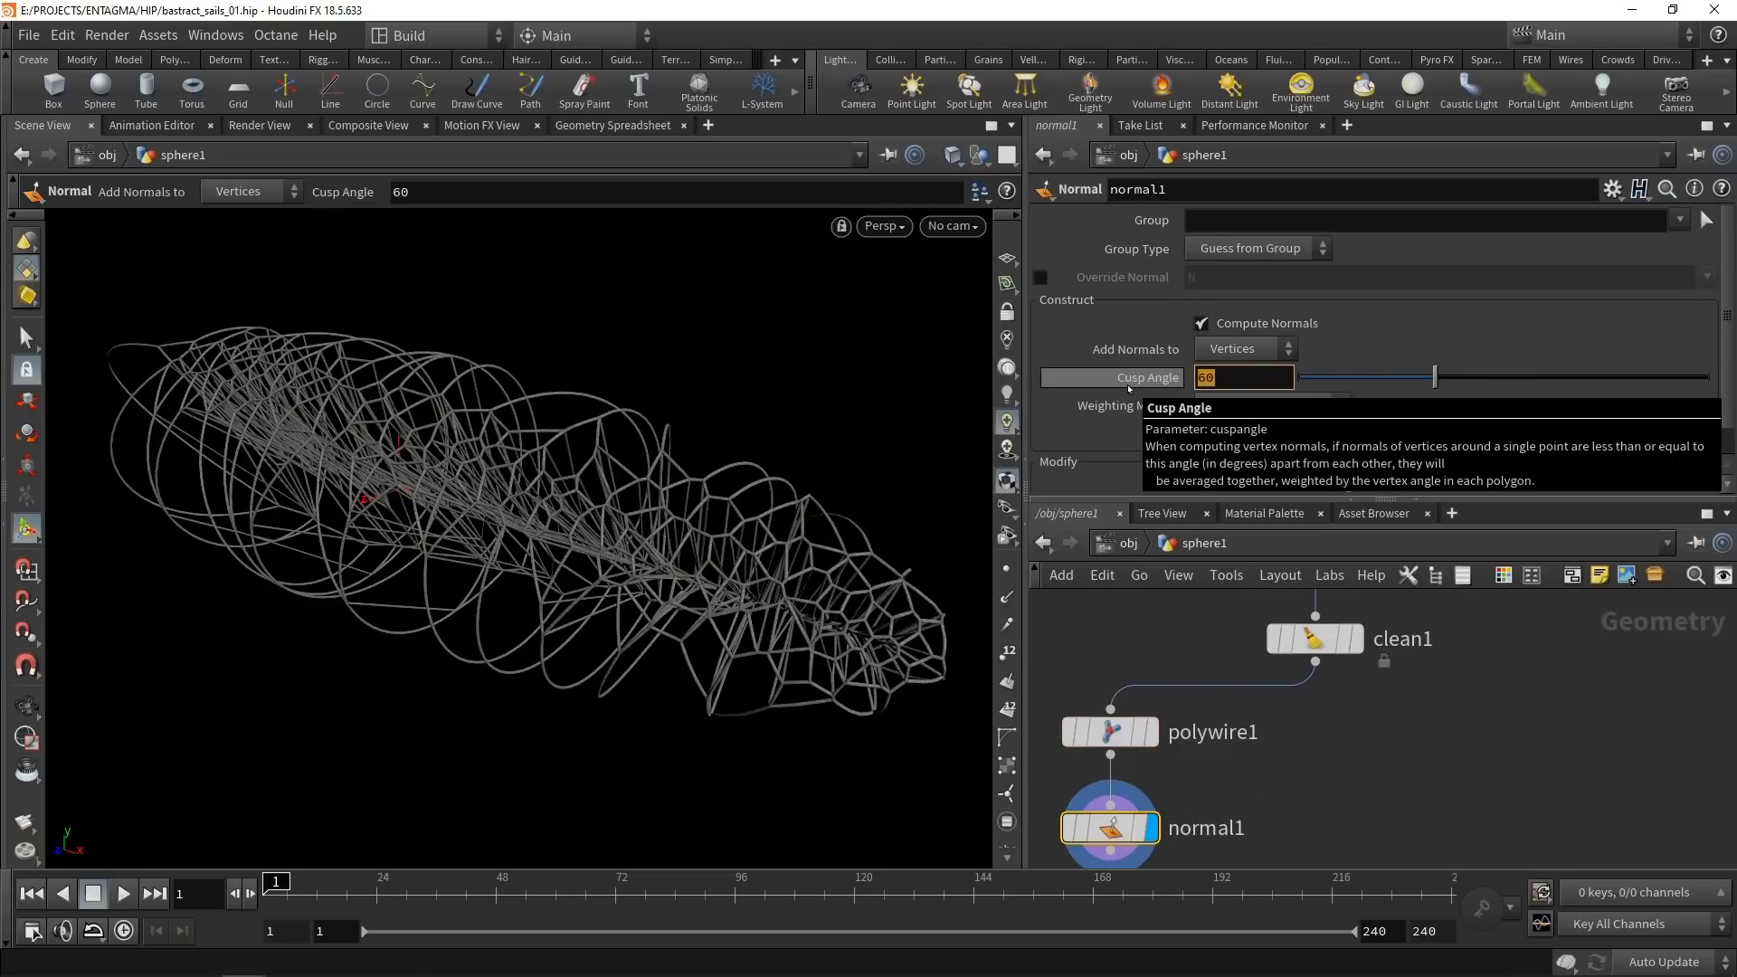
key("Return")
mouse_move(616, 570)
left_mouse_down("alt")
mouse_move(632, 544)
mouse_move(588, 583)
left_mouse_up("alt")
right_click_drag(783, 573, 622, 552, "alt")
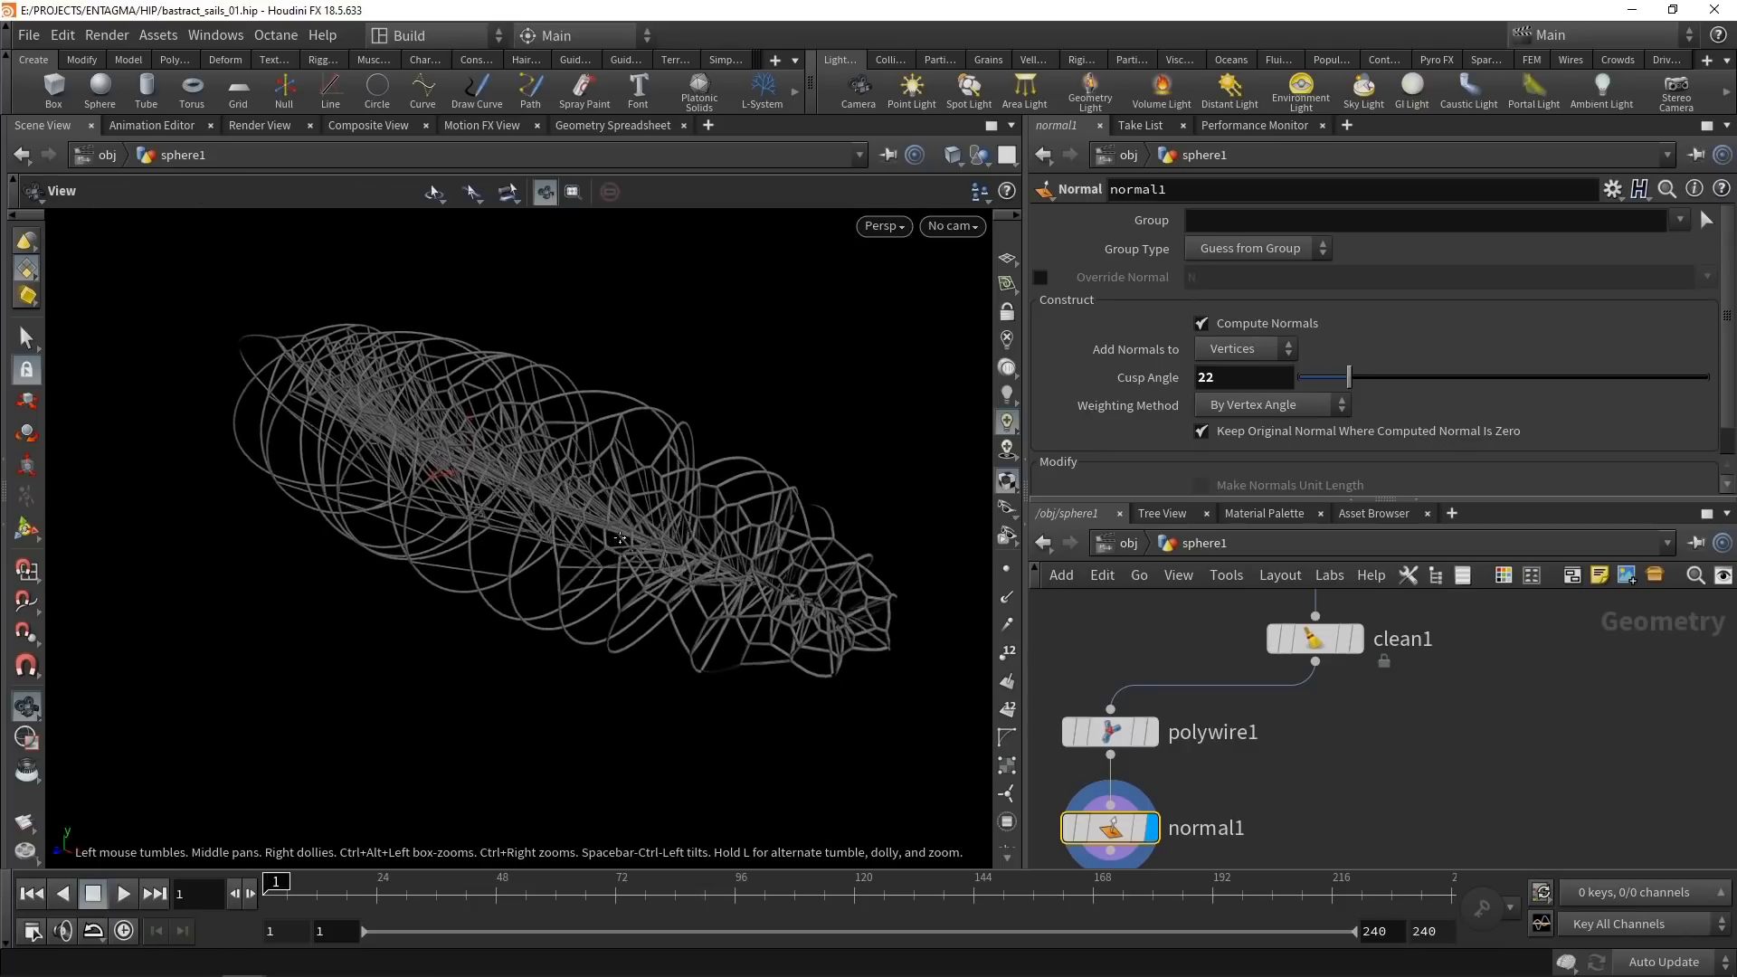
middle_click_drag(621, 552, 615, 511, "alt")
middle_click_drag(1386, 717, 1377, 691)
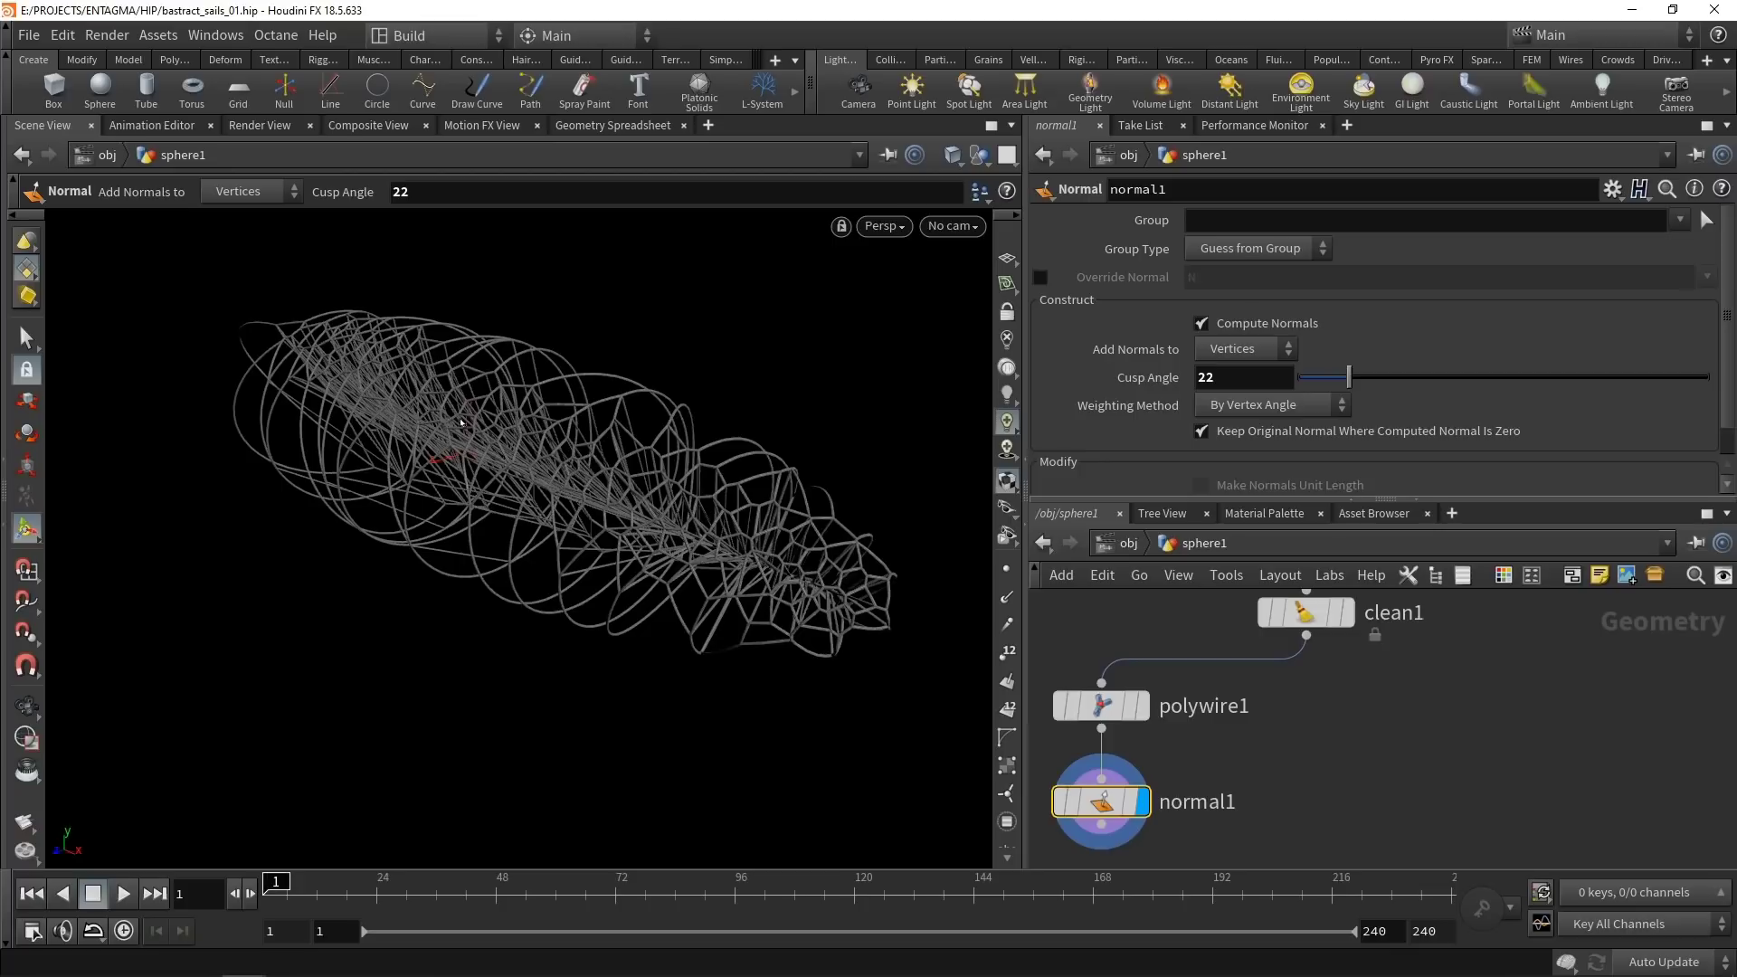
Display the Spray Paint node's points and add a Copy to Points node beside the Voronoi Fracture branch.
middle_click_drag(1487, 694, 1476, 811)
scroll(1490, 791, "down", 3)
mouse_move(1504, 752)
middle_mouse_down()
mouse_move(1411, 763)
mouse_move(1317, 831)
middle_mouse_up()
left_click(1279, 650)
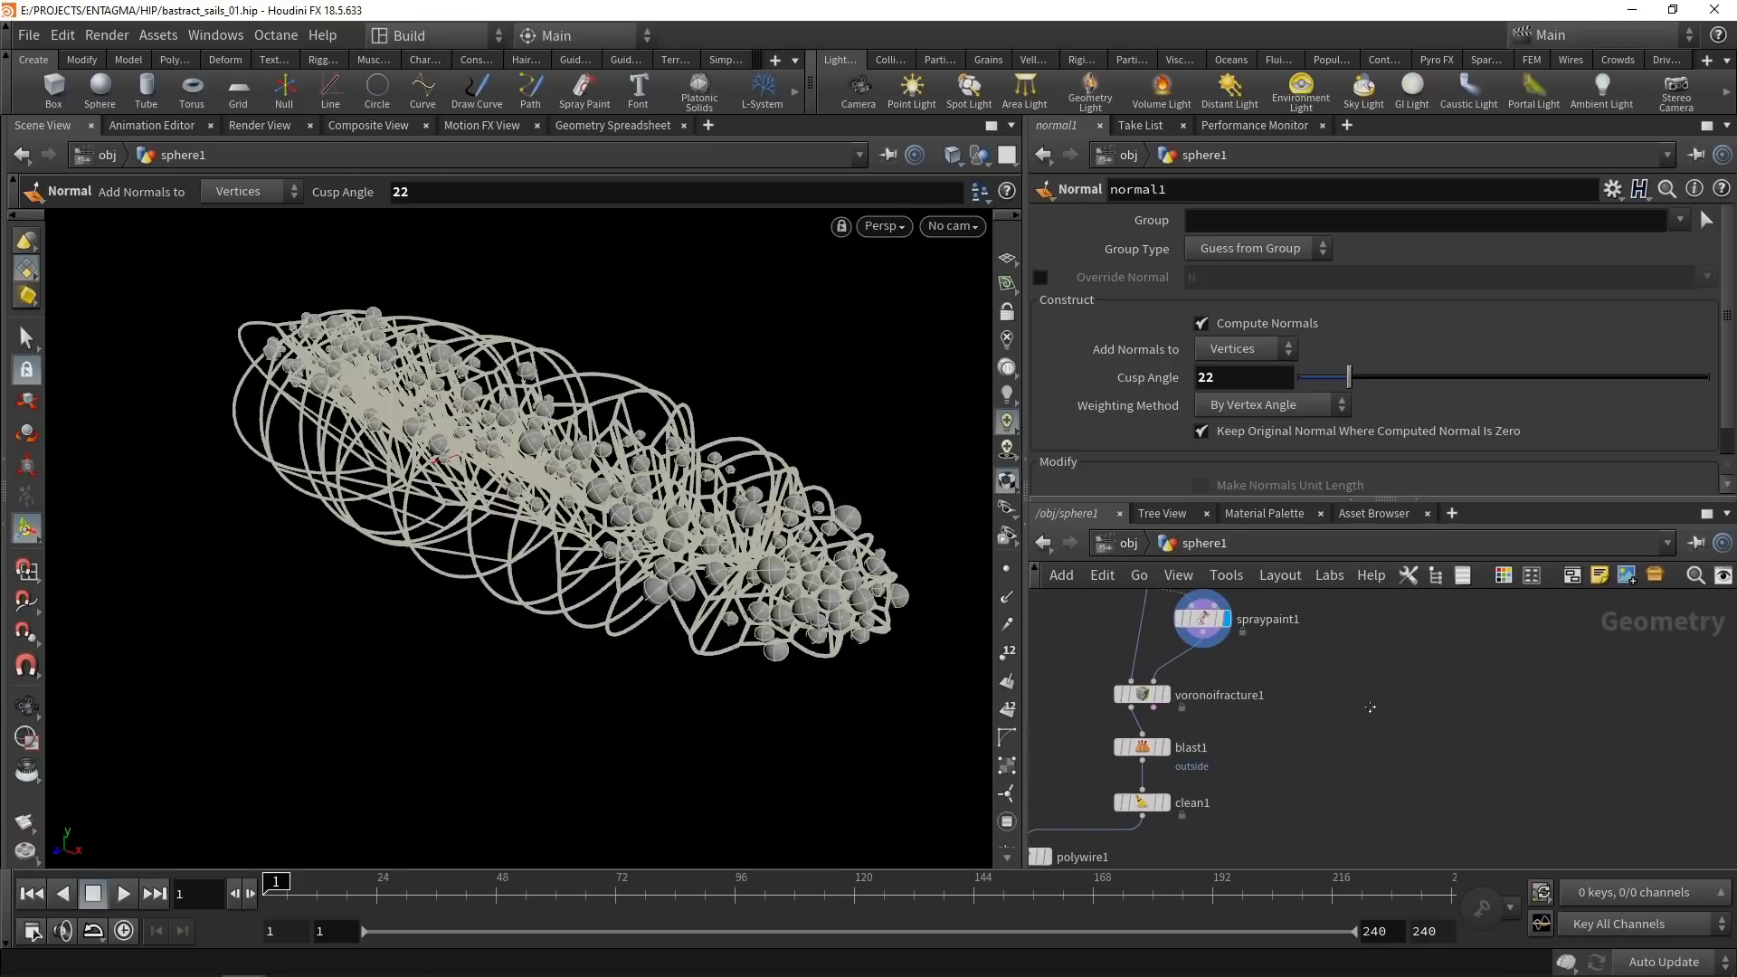
key("Tab")
type("copypo")
key("Return")
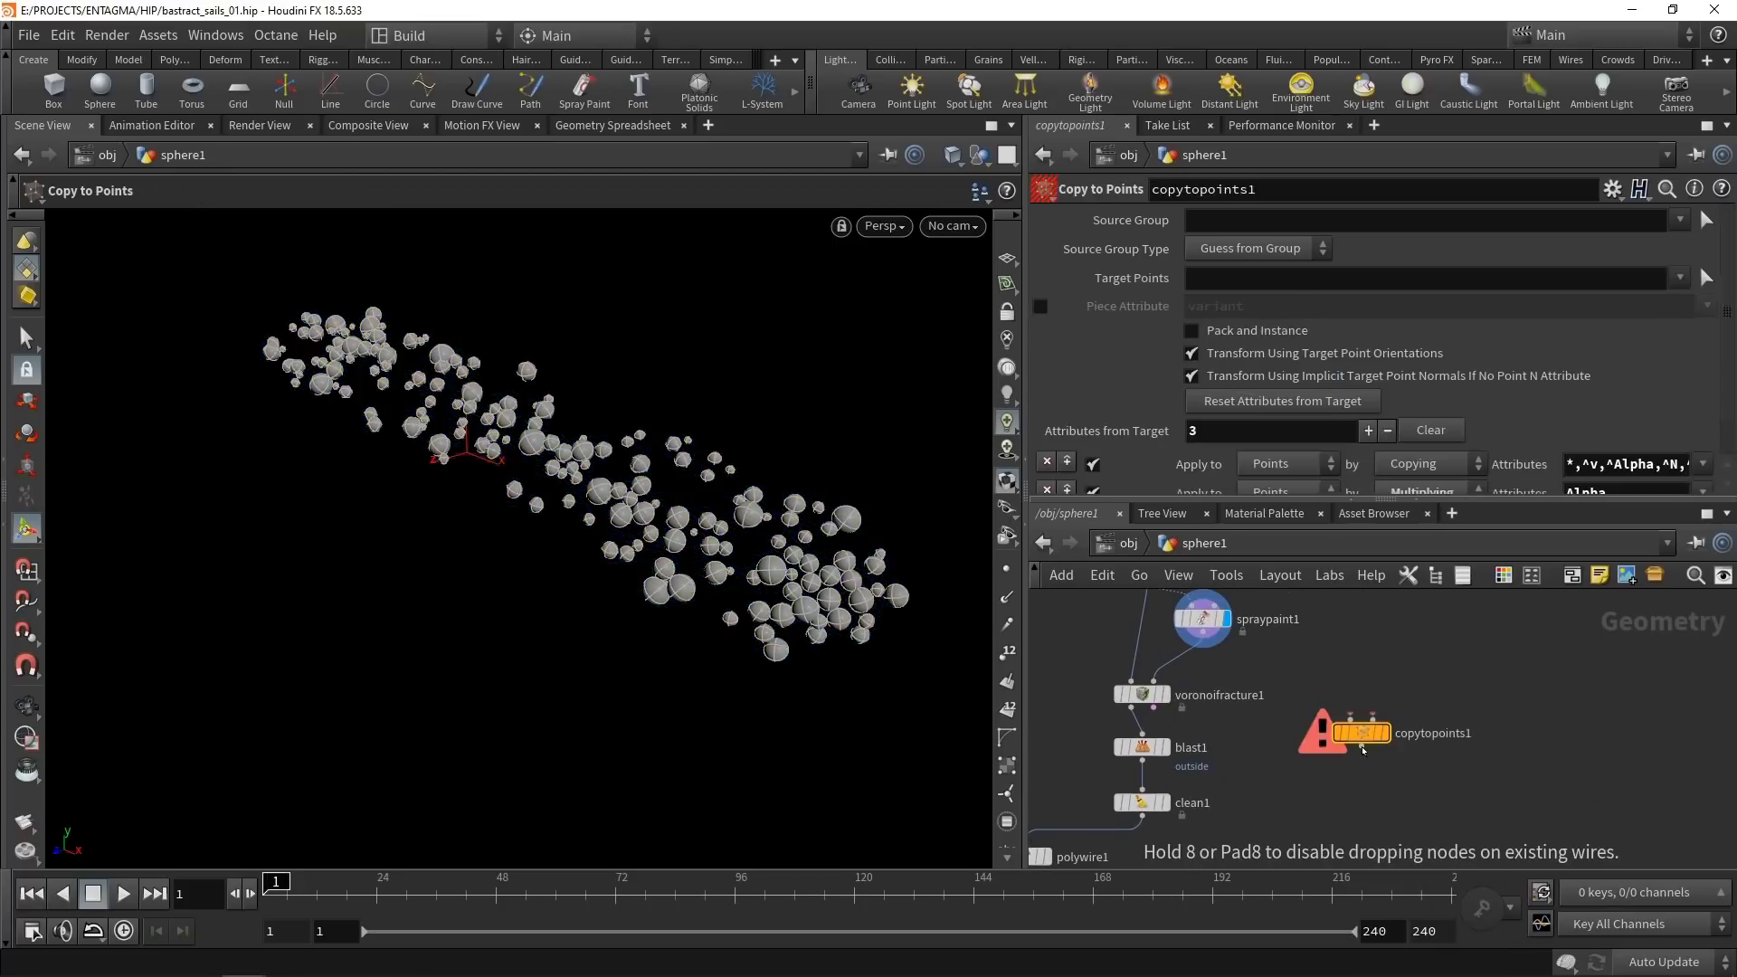
left_click(1386, 821)
Add a Sphere node, feed it and the Spray Paint points into Copy to Points, and display the copies.
key("Tab")
type("sp")
key("Return")
left_click(1315, 747)
left_click(1315, 761)
left_click(1385, 804)
left_click(1202, 646)
left_click(1407, 805)
left_click(1419, 821)
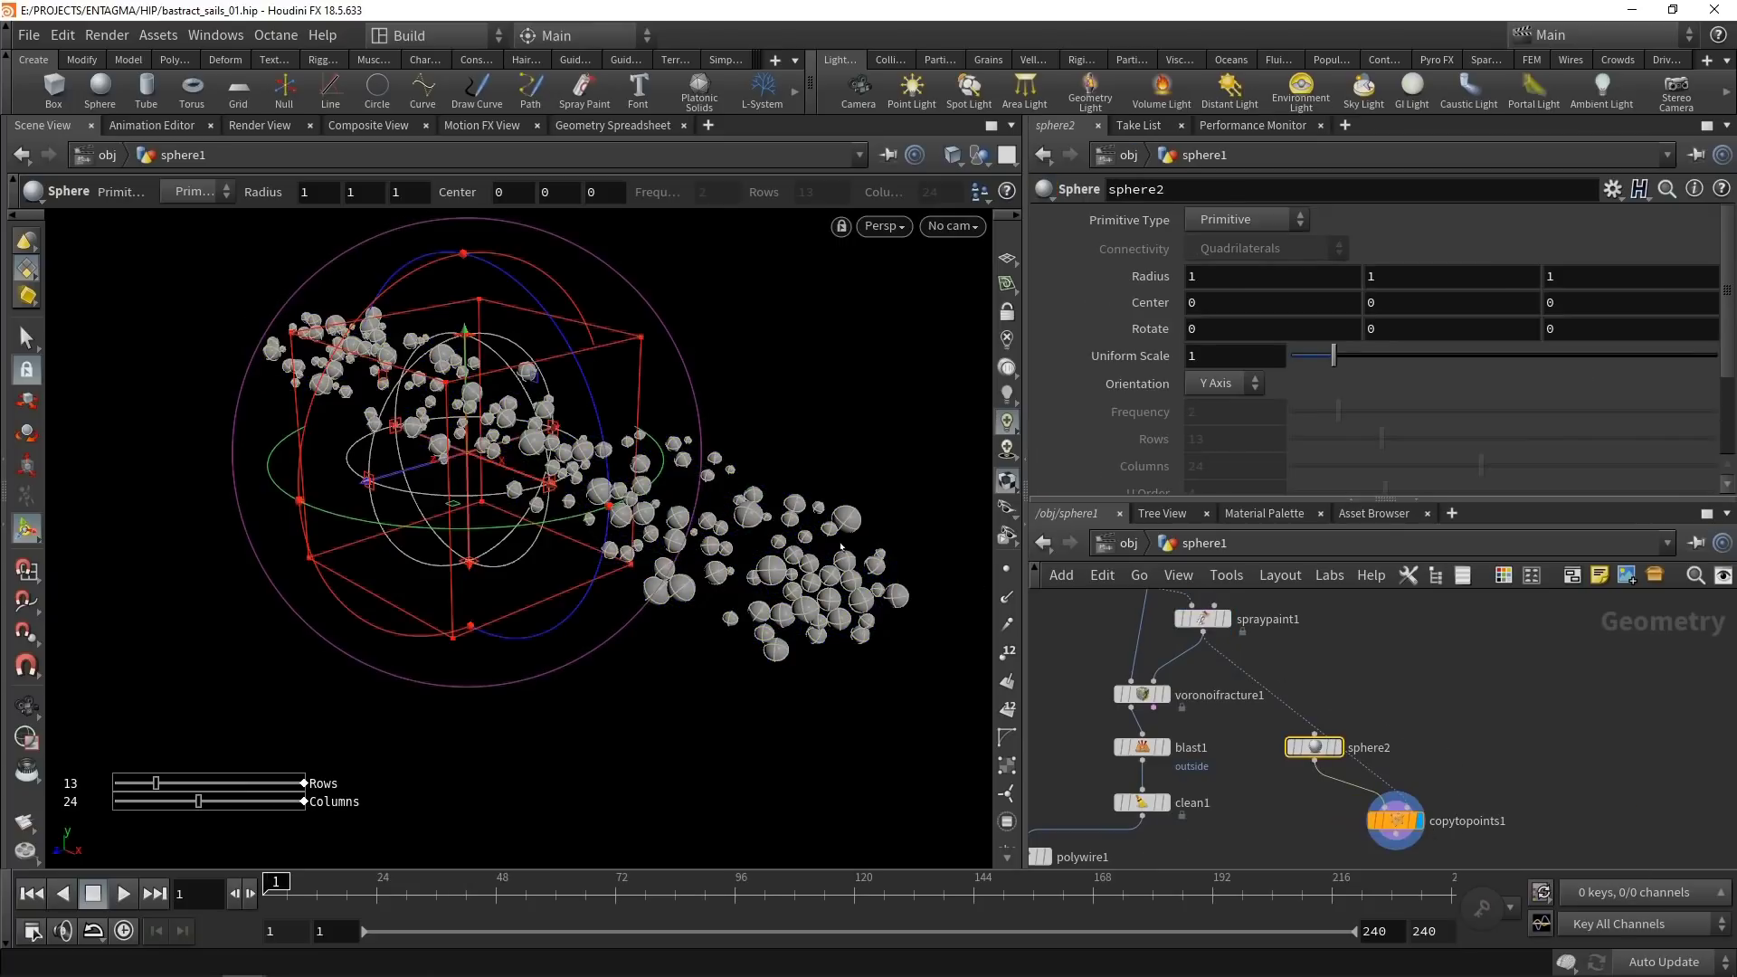
Reduce the copied Sphere node's Uniform Scale to 0.36 and place the node closer to Copy to Points.
left_click(1203, 619)
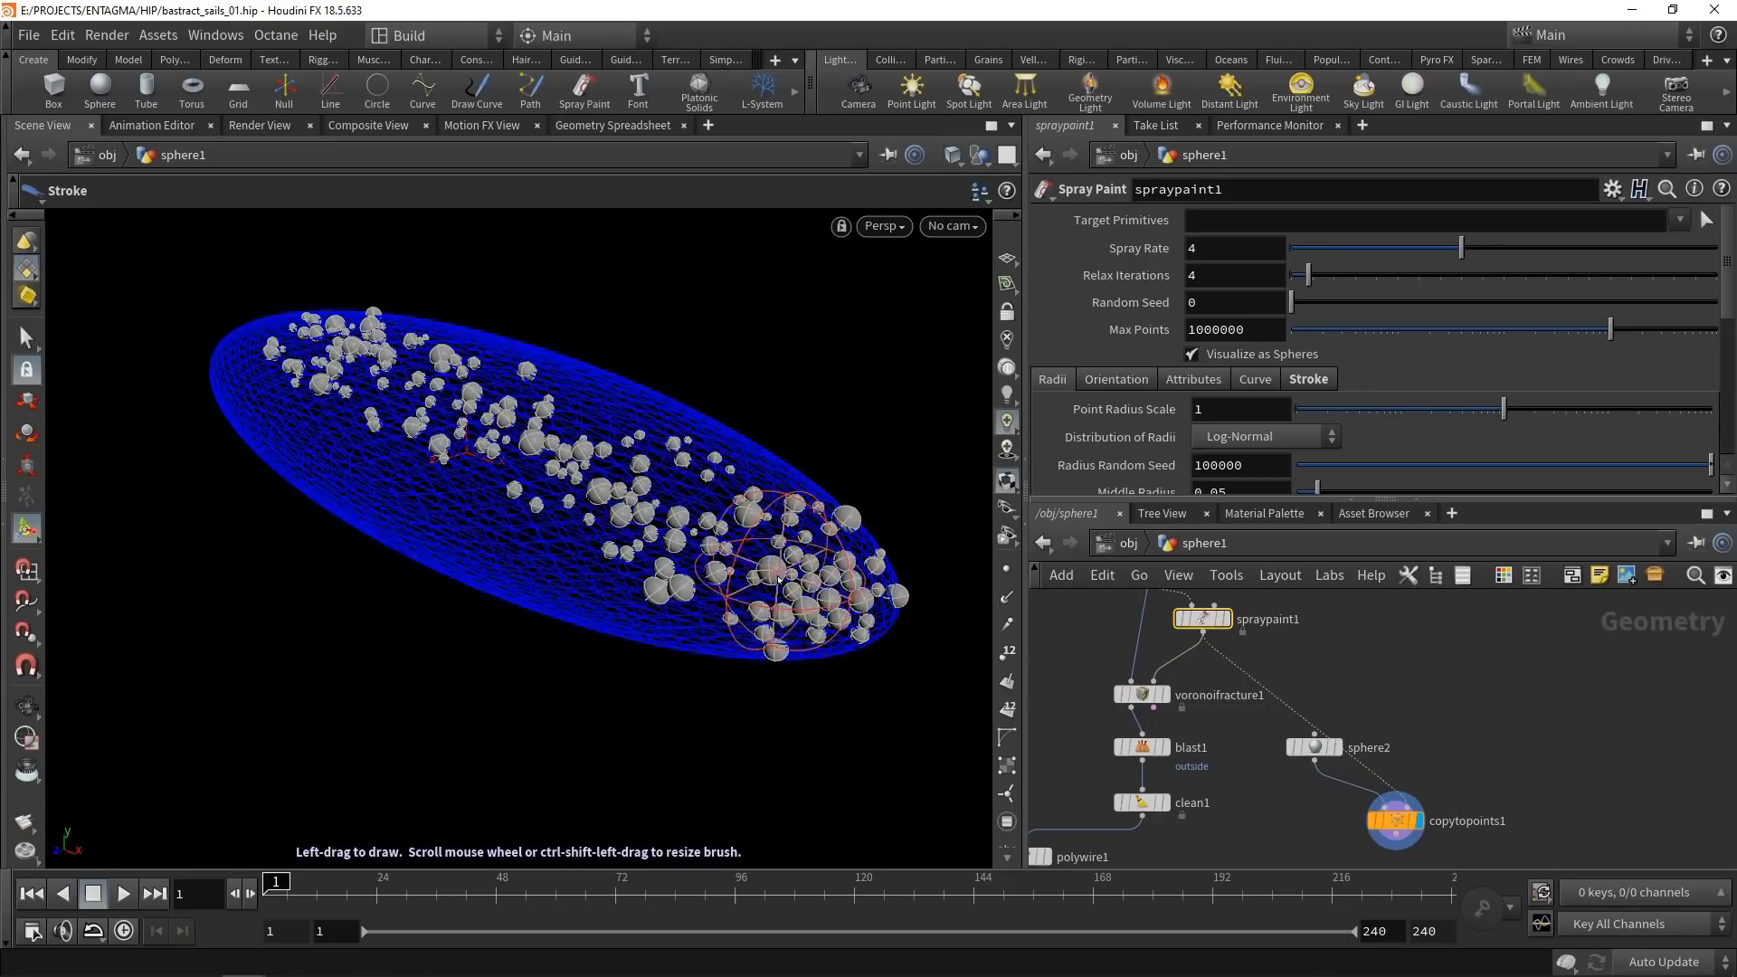
left_click_drag(1319, 747, 1311, 775)
left_click(1306, 774)
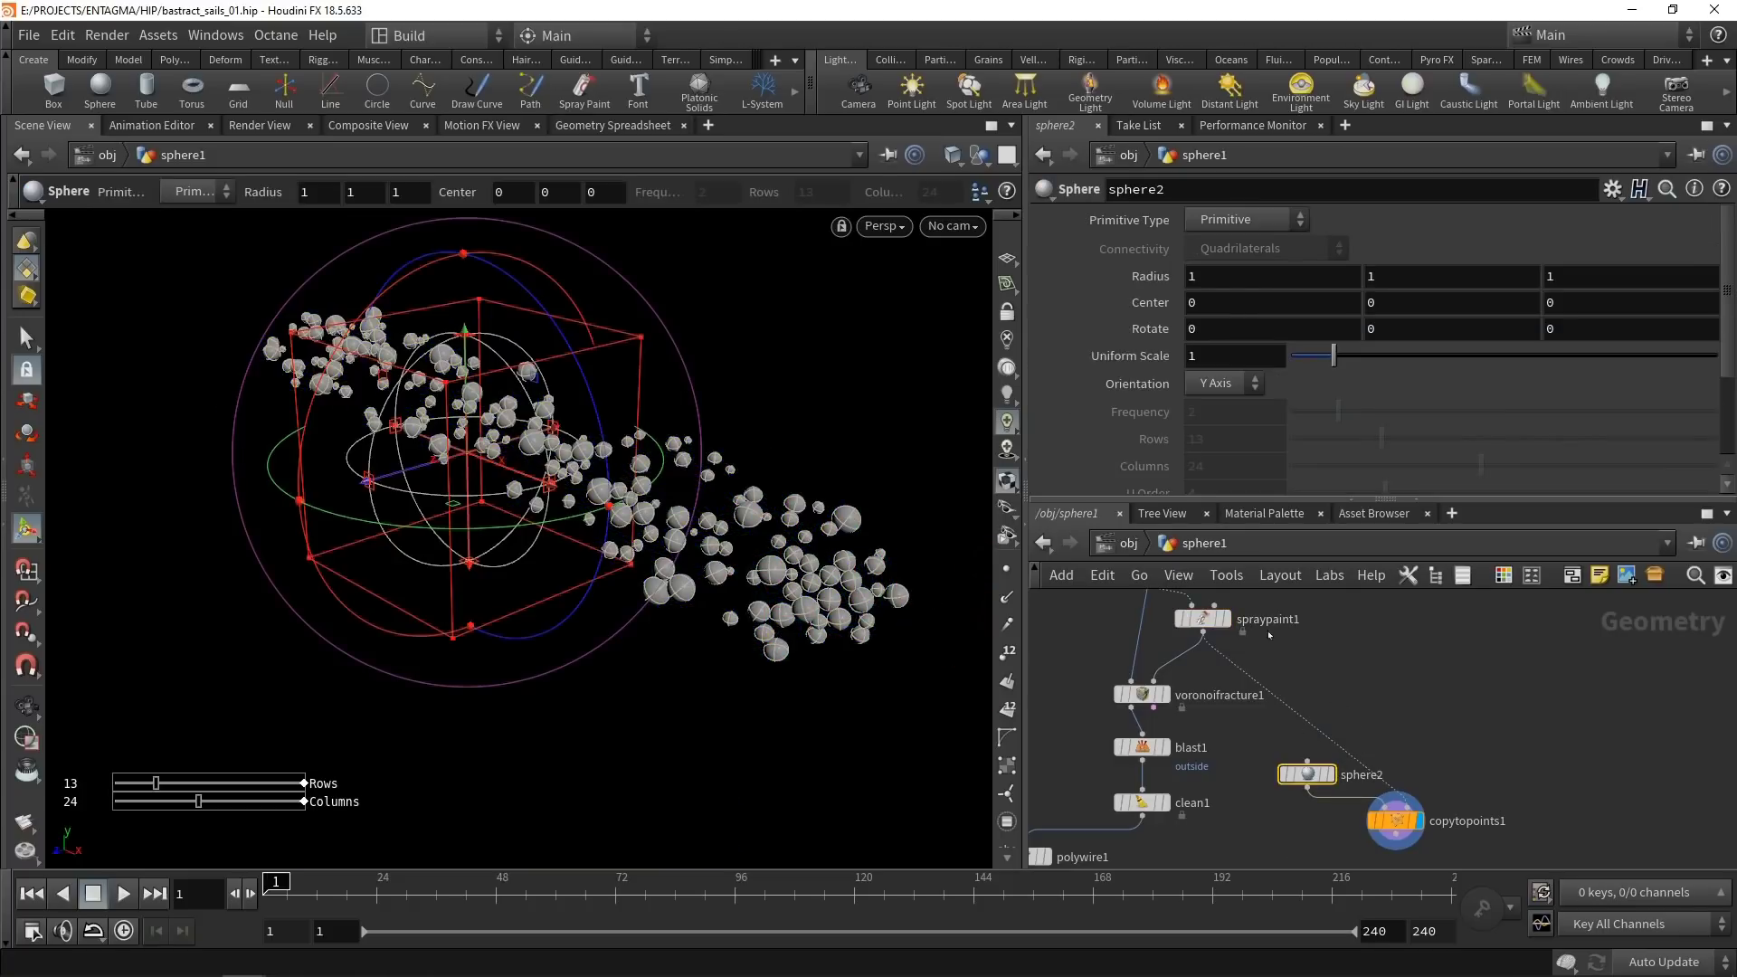
left_click_drag(1333, 356, 1308, 364)
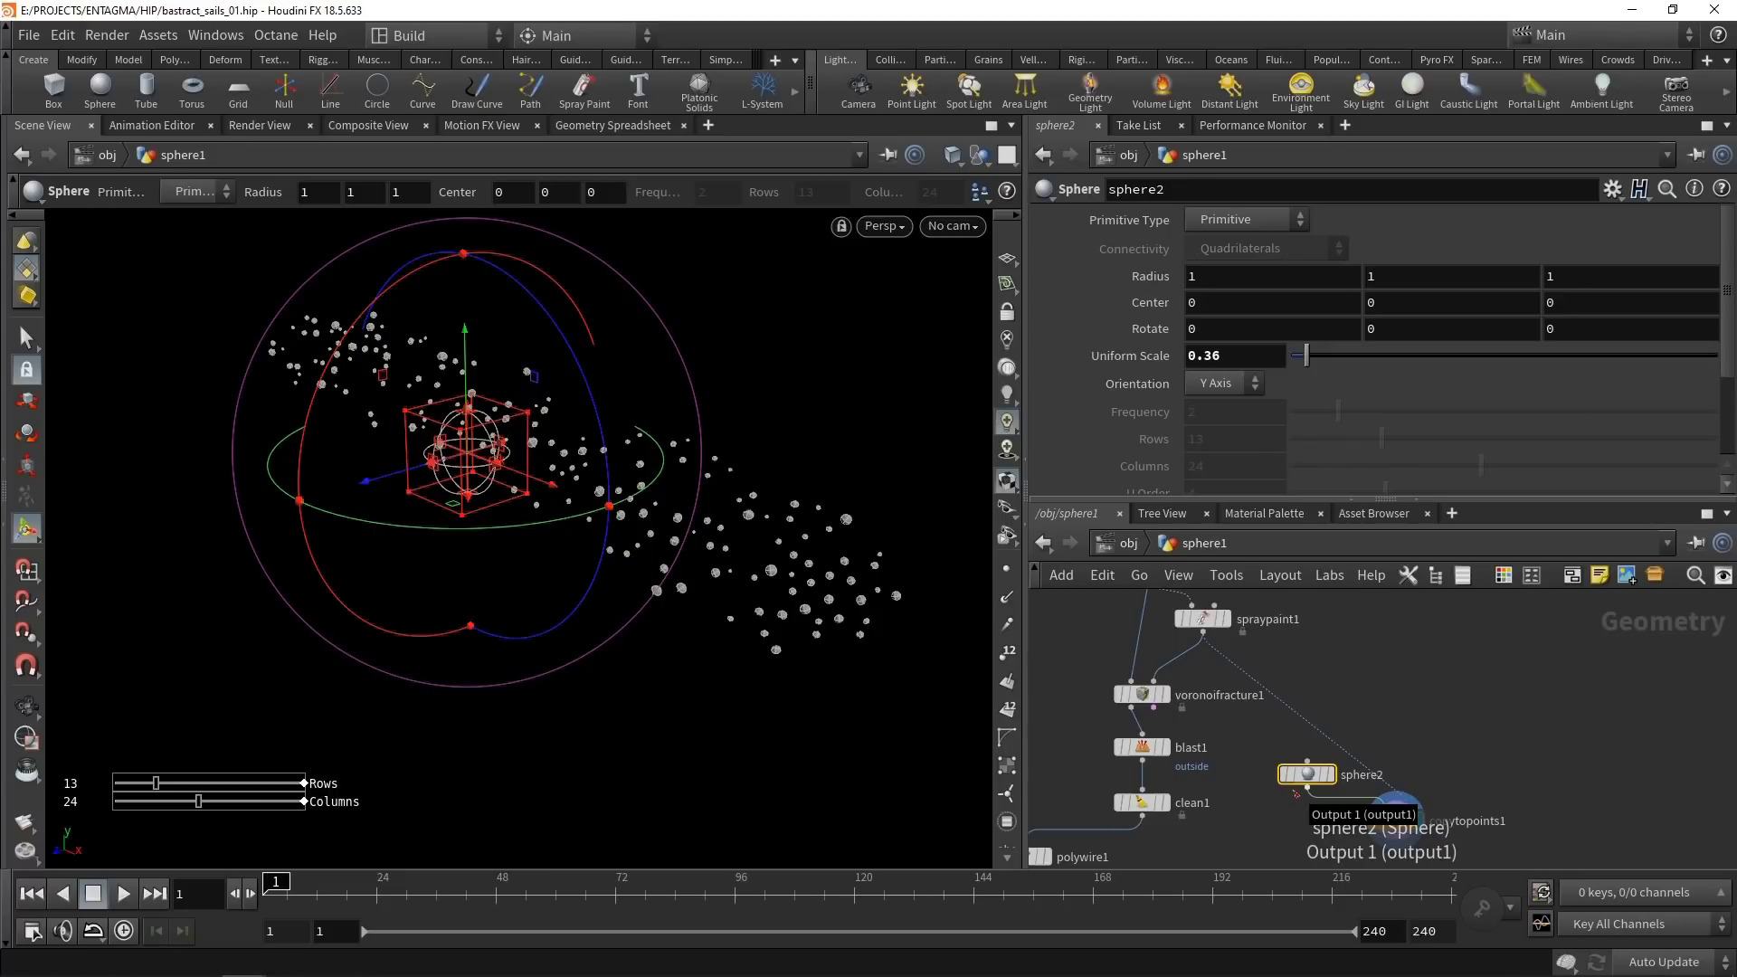
Append a displayed Material node to the Normal node and paste two copies of it into the network.
scroll(1296, 795, "down", 3)
middle_click_drag(1295, 795, 1306, 627)
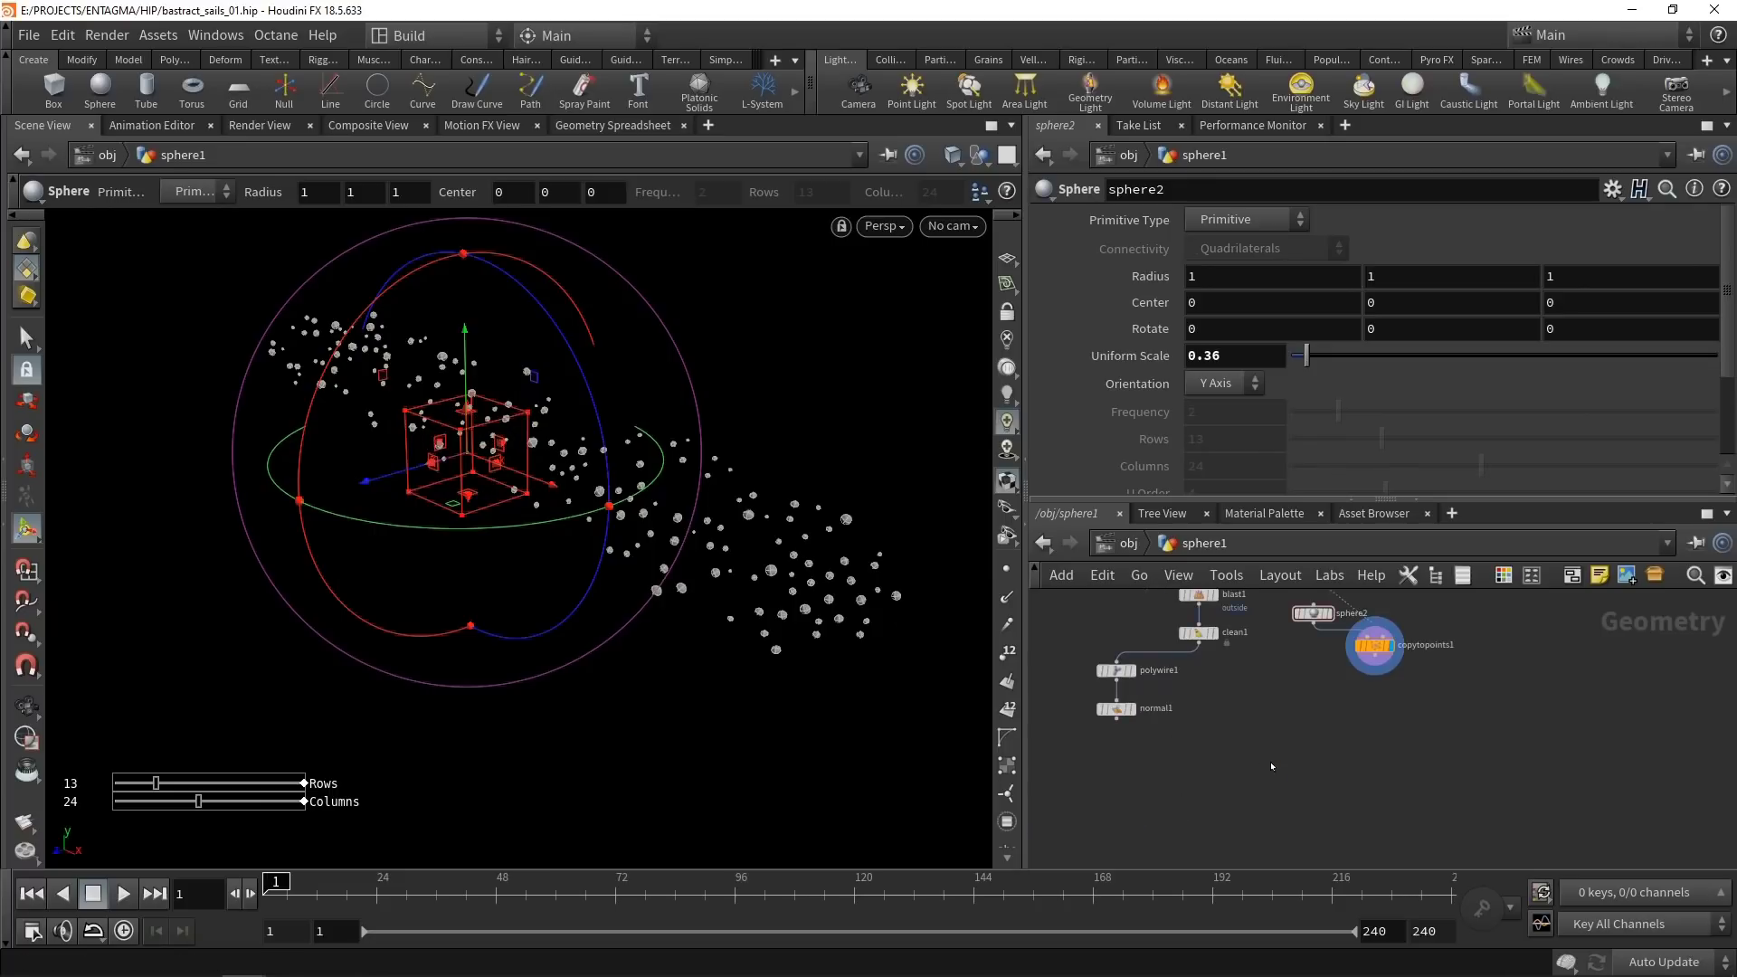
key("Tab")
key("Return")
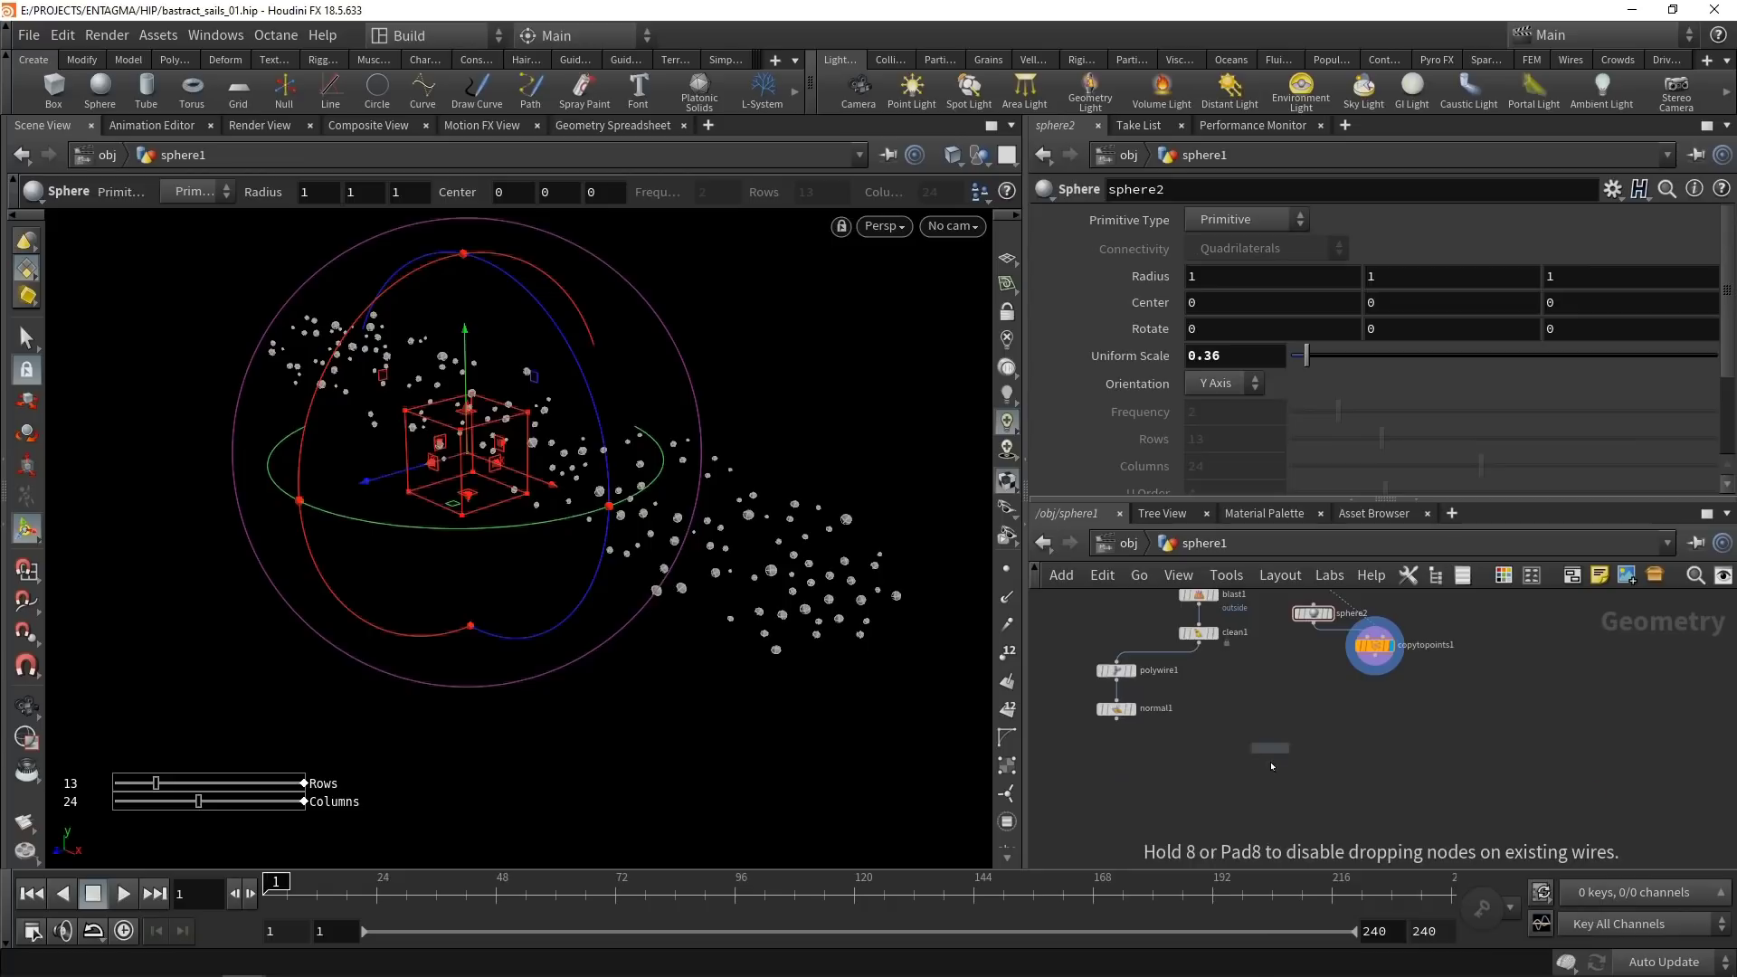
left_click(1270, 757)
left_click_drag(1268, 760, 1118, 763)
key("ctrl+c")
key("ctrl+v")
key("ctrl+v")
left_click(1116, 716)
left_click(1116, 748)
left_click(1133, 756)
Connect the second Material node to Clean and the third to Copy to Points, displaying each result.
middle_click_drag(1256, 642, 1241, 696)
left_click(1184, 697)
left_click(1228, 813)
left_click_drag(1226, 831, 1209, 819)
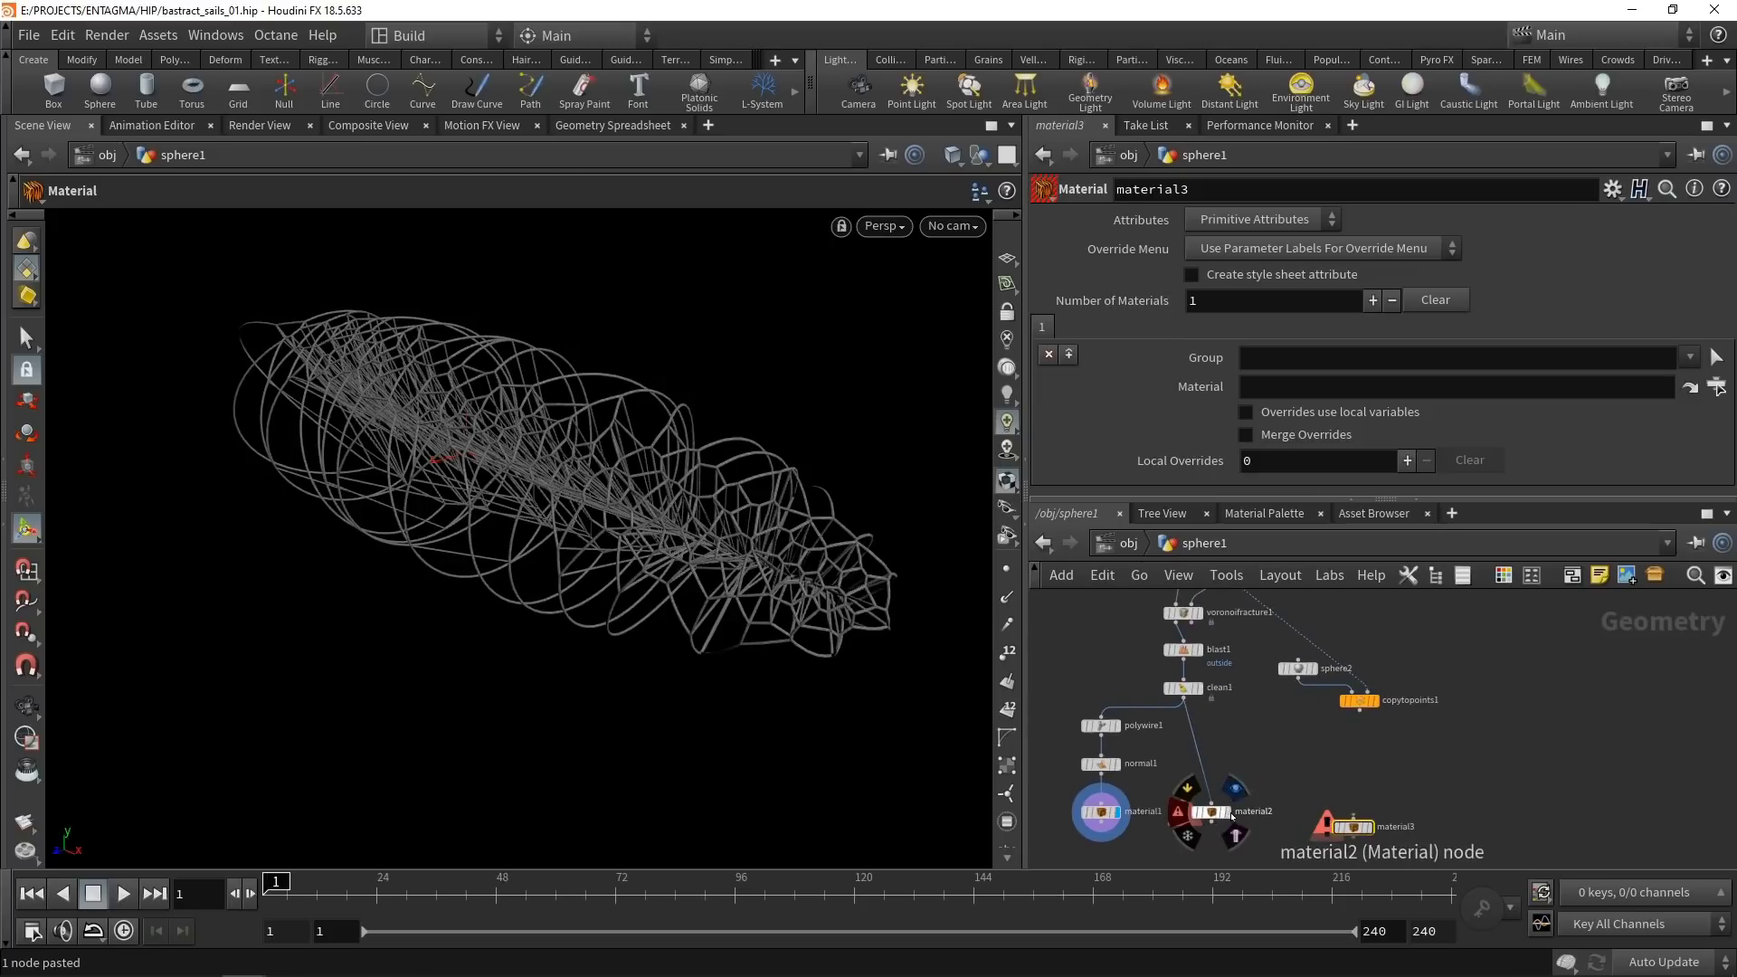
left_click(1227, 812)
left_click(1359, 709)
left_click(1352, 819)
left_click_drag(1367, 834, 1373, 820)
left_click(1383, 788)
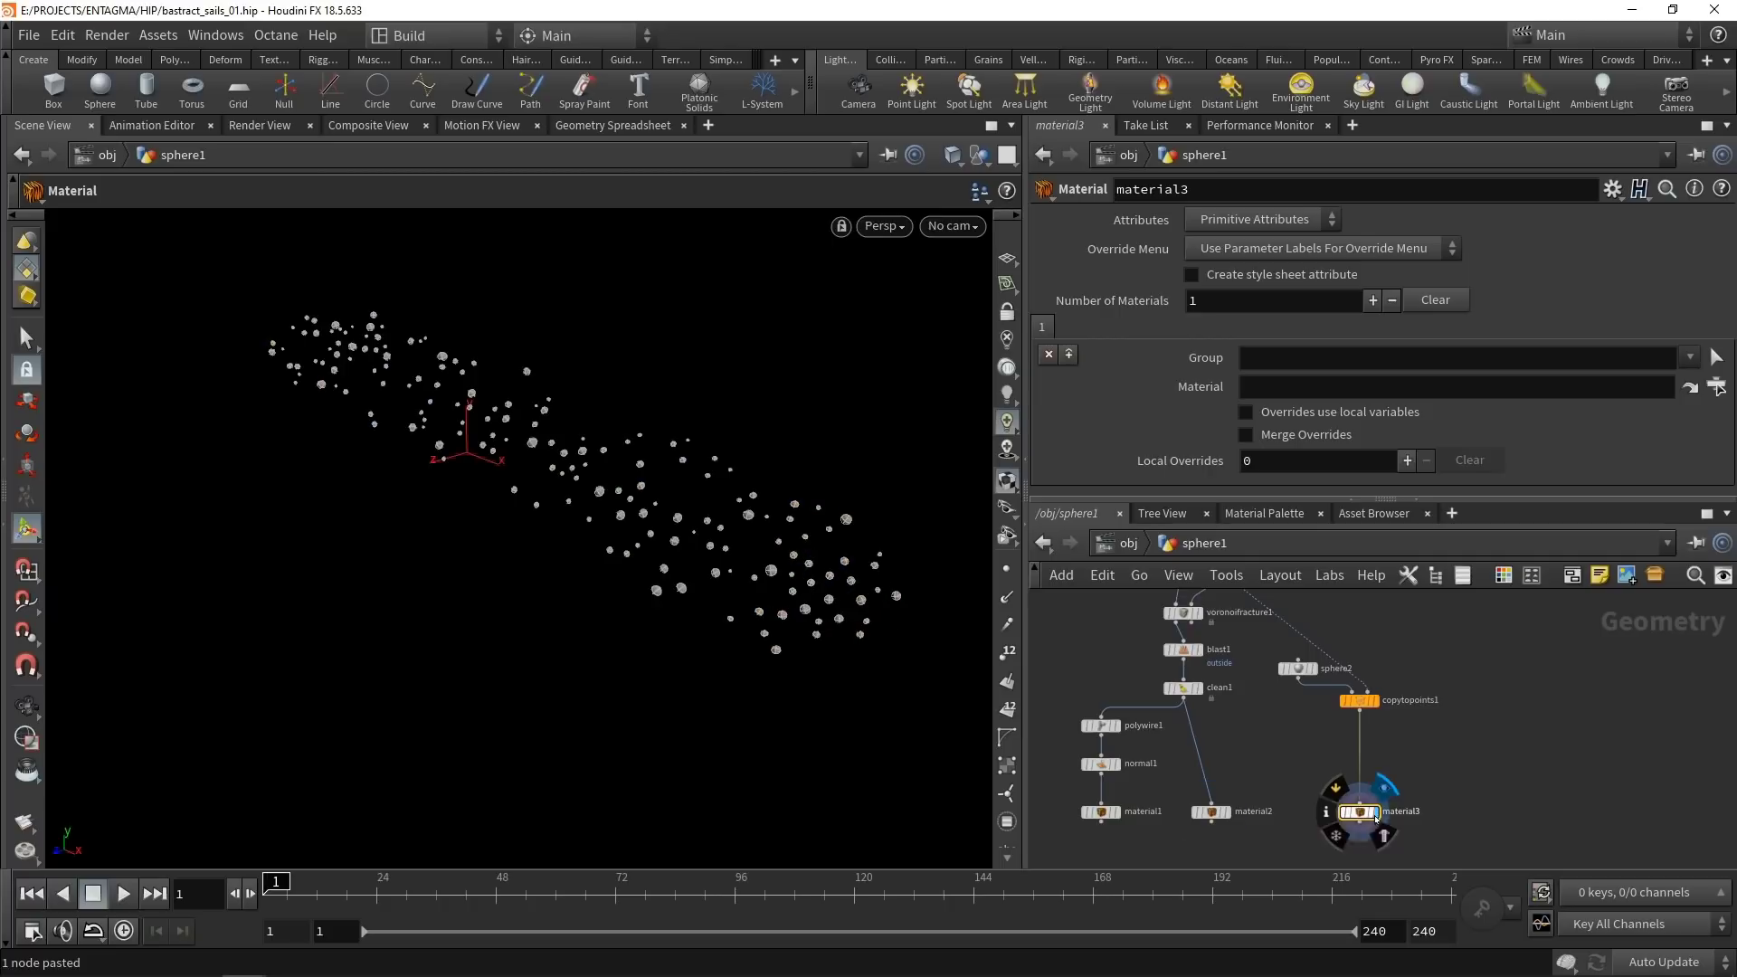
Combine the three Material nodes in a displayed Merge node and save the scene.
middle_click_drag(1330, 848, 1362, 710)
left_click_drag(1094, 736, 1451, 668)
key("Tab")
type("merge")
key("Return")
left_click(1231, 804)
left_click(1133, 685)
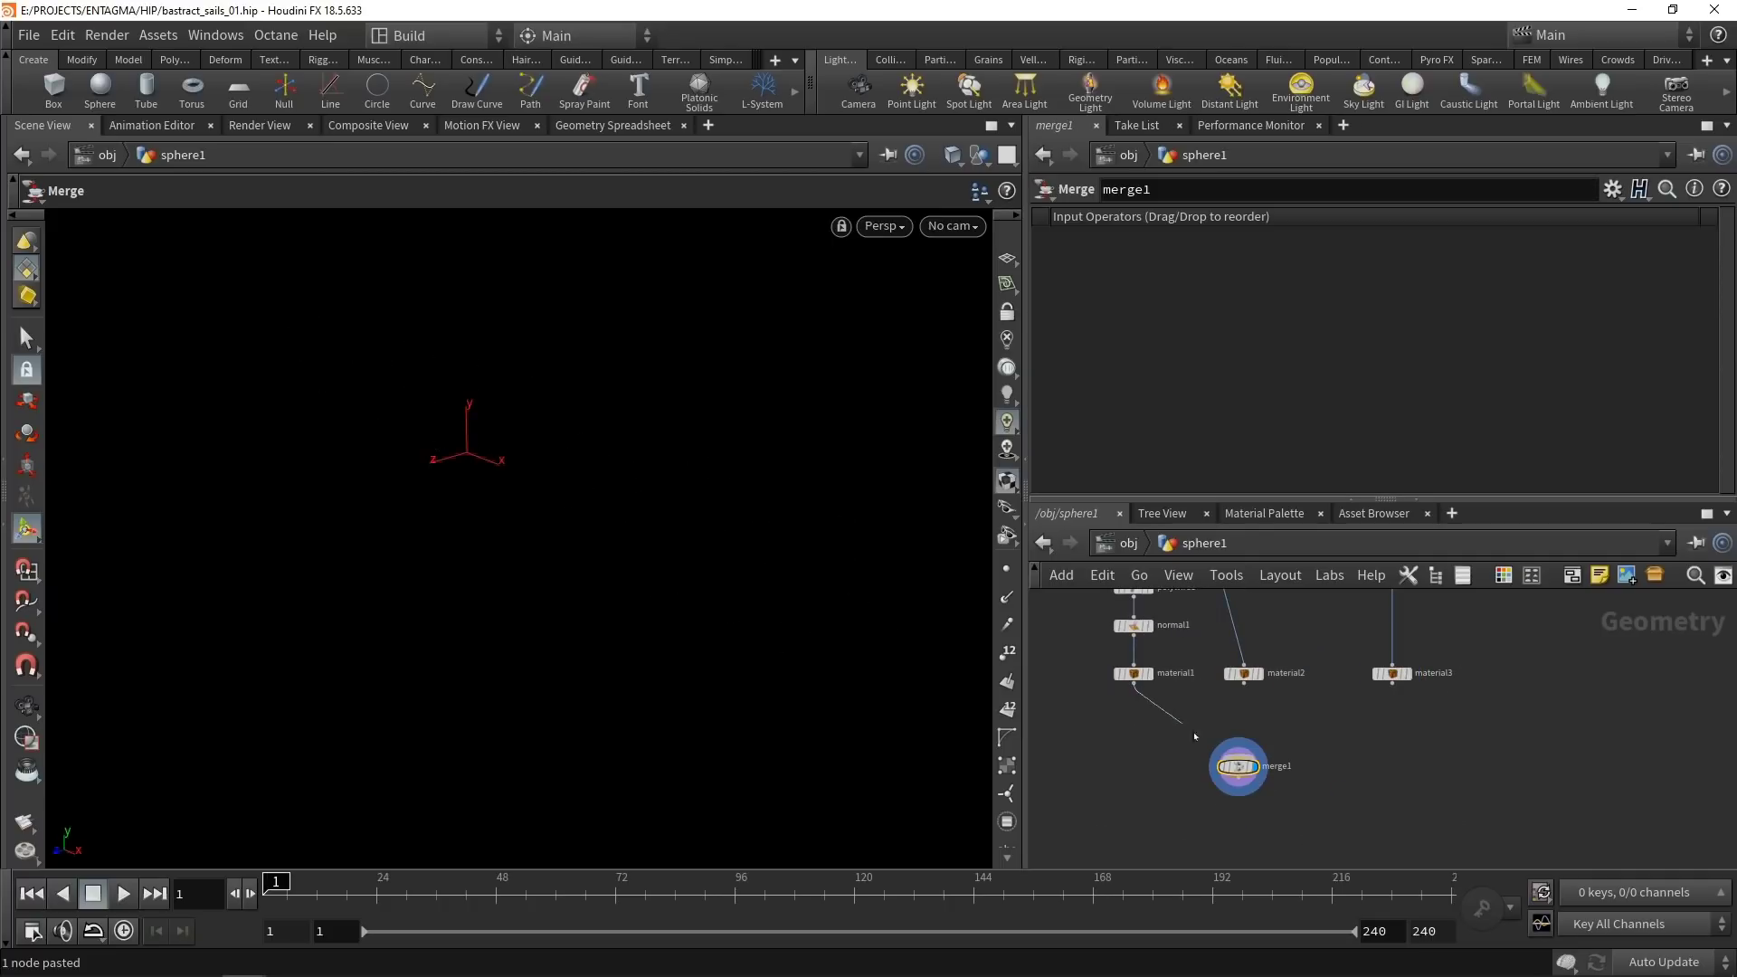
left_click(1232, 756)
left_click(1244, 684)
left_click(1244, 757)
left_click_drag(1394, 686, 1241, 752)
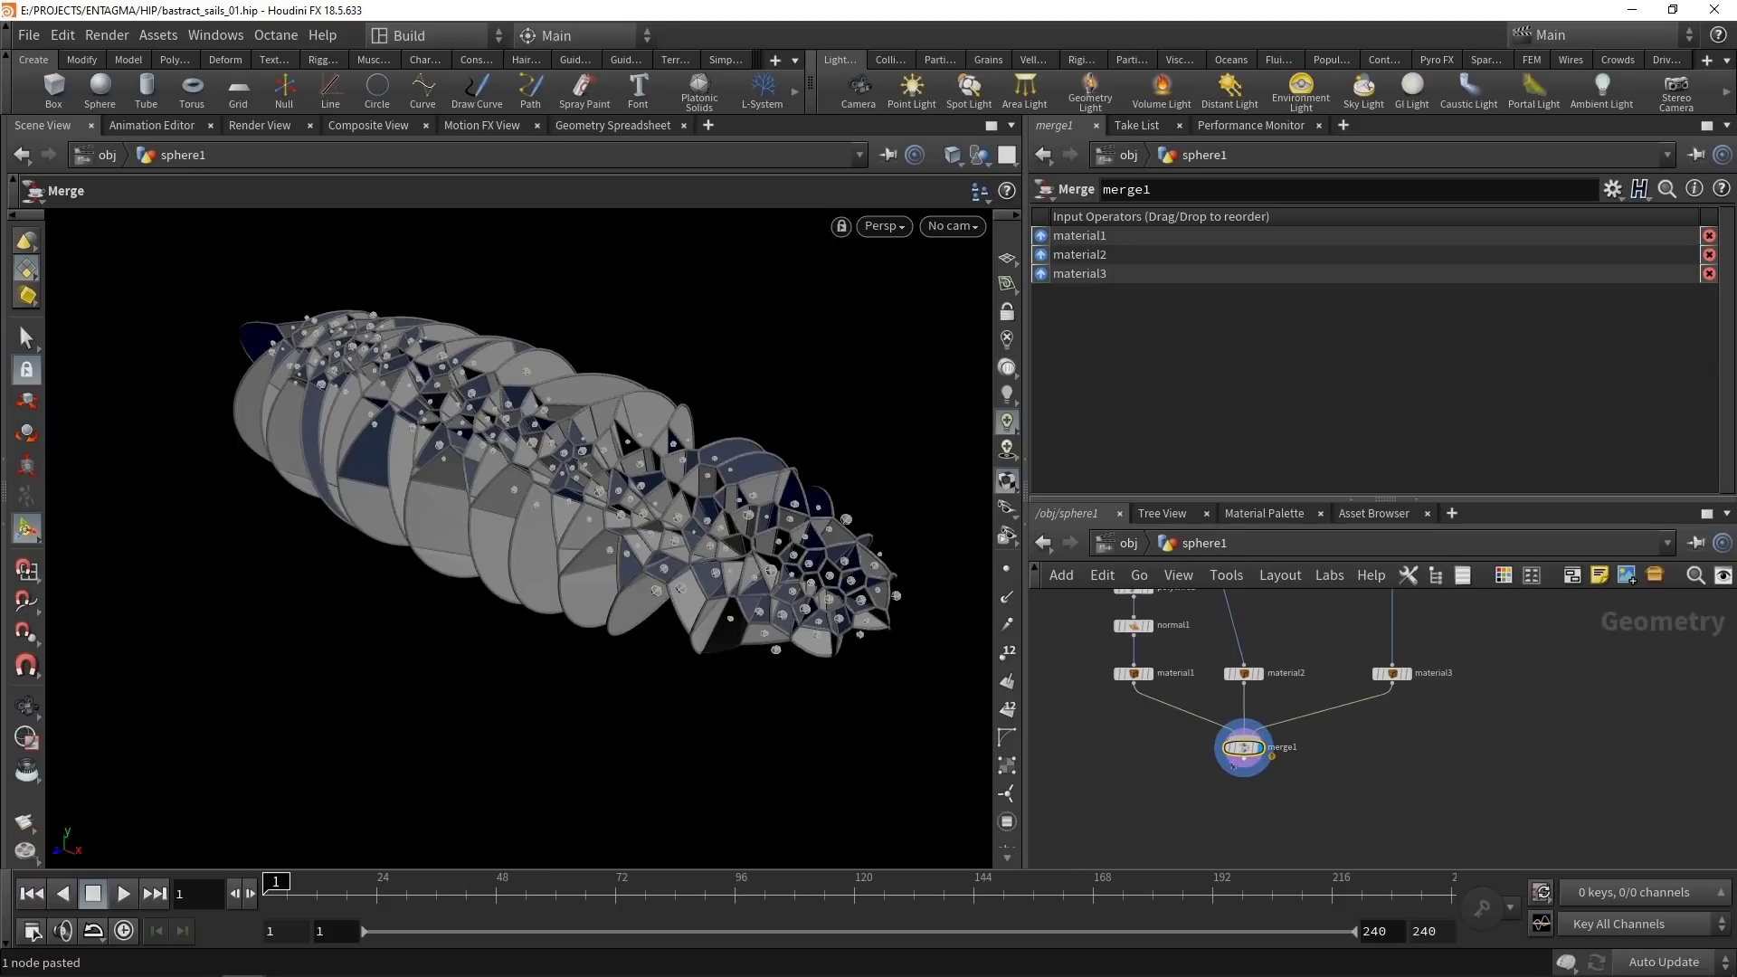
key("ctrl+s")
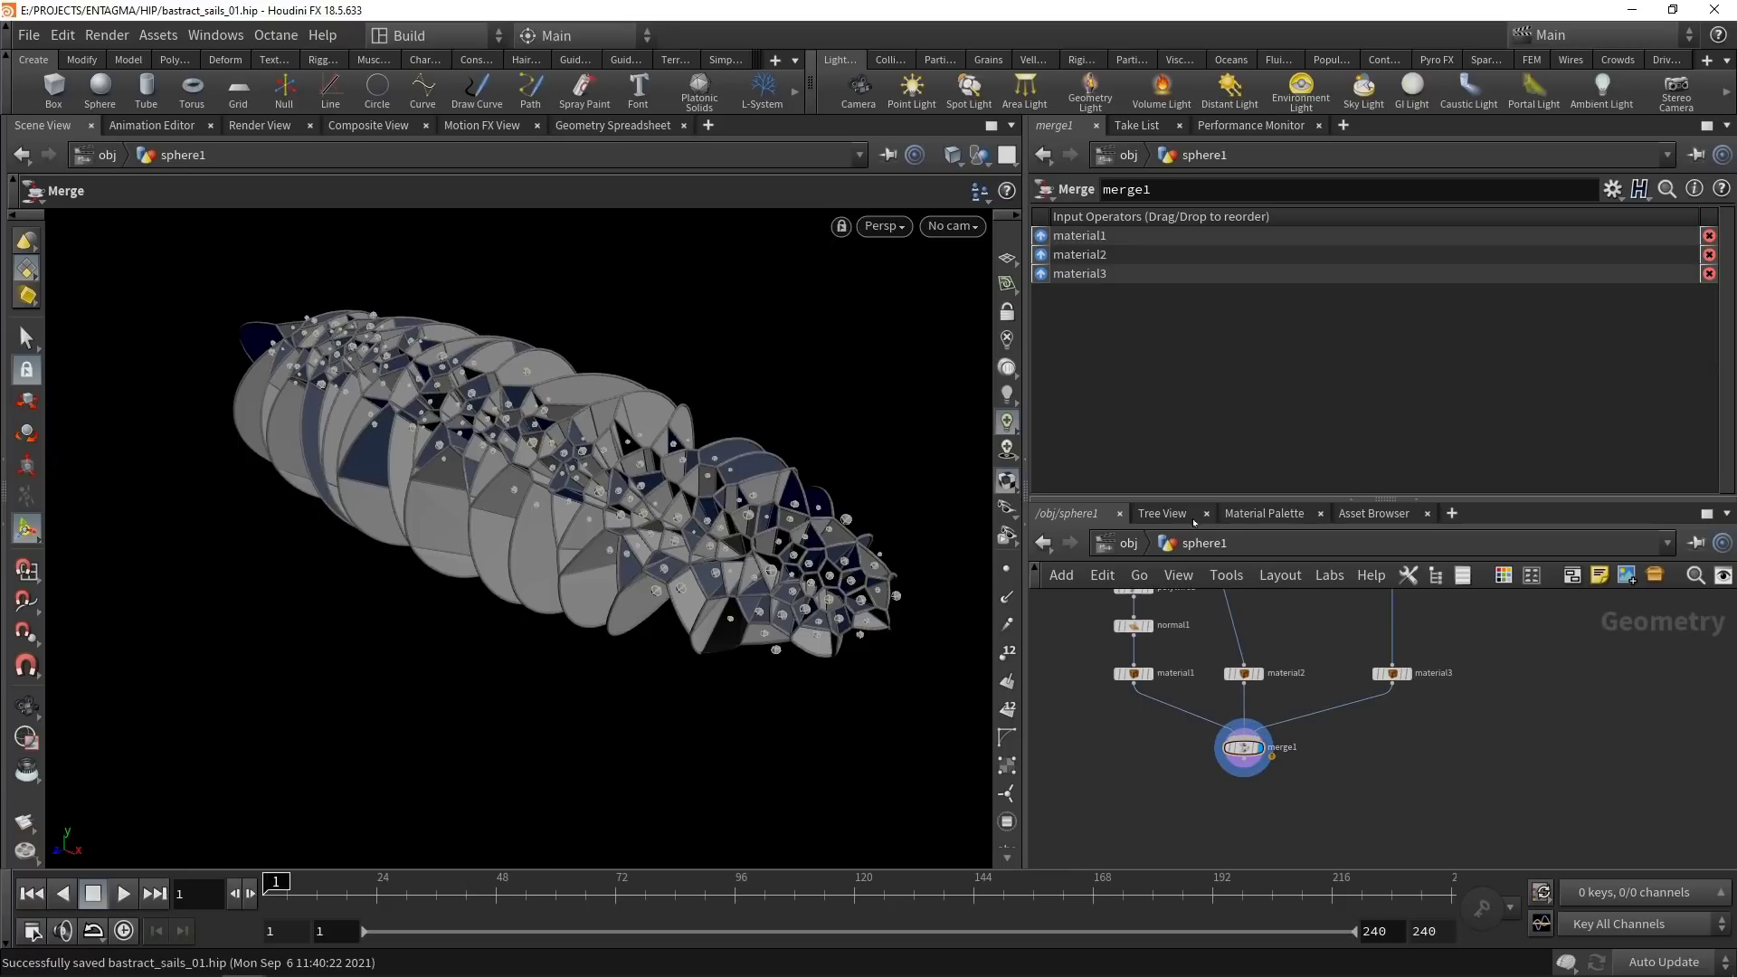
Replace the Tree View, Material Palette and Asset Browser panes with three additional network editors.
left_click(1206, 513)
left_click(1230, 513)
left_click(1226, 513)
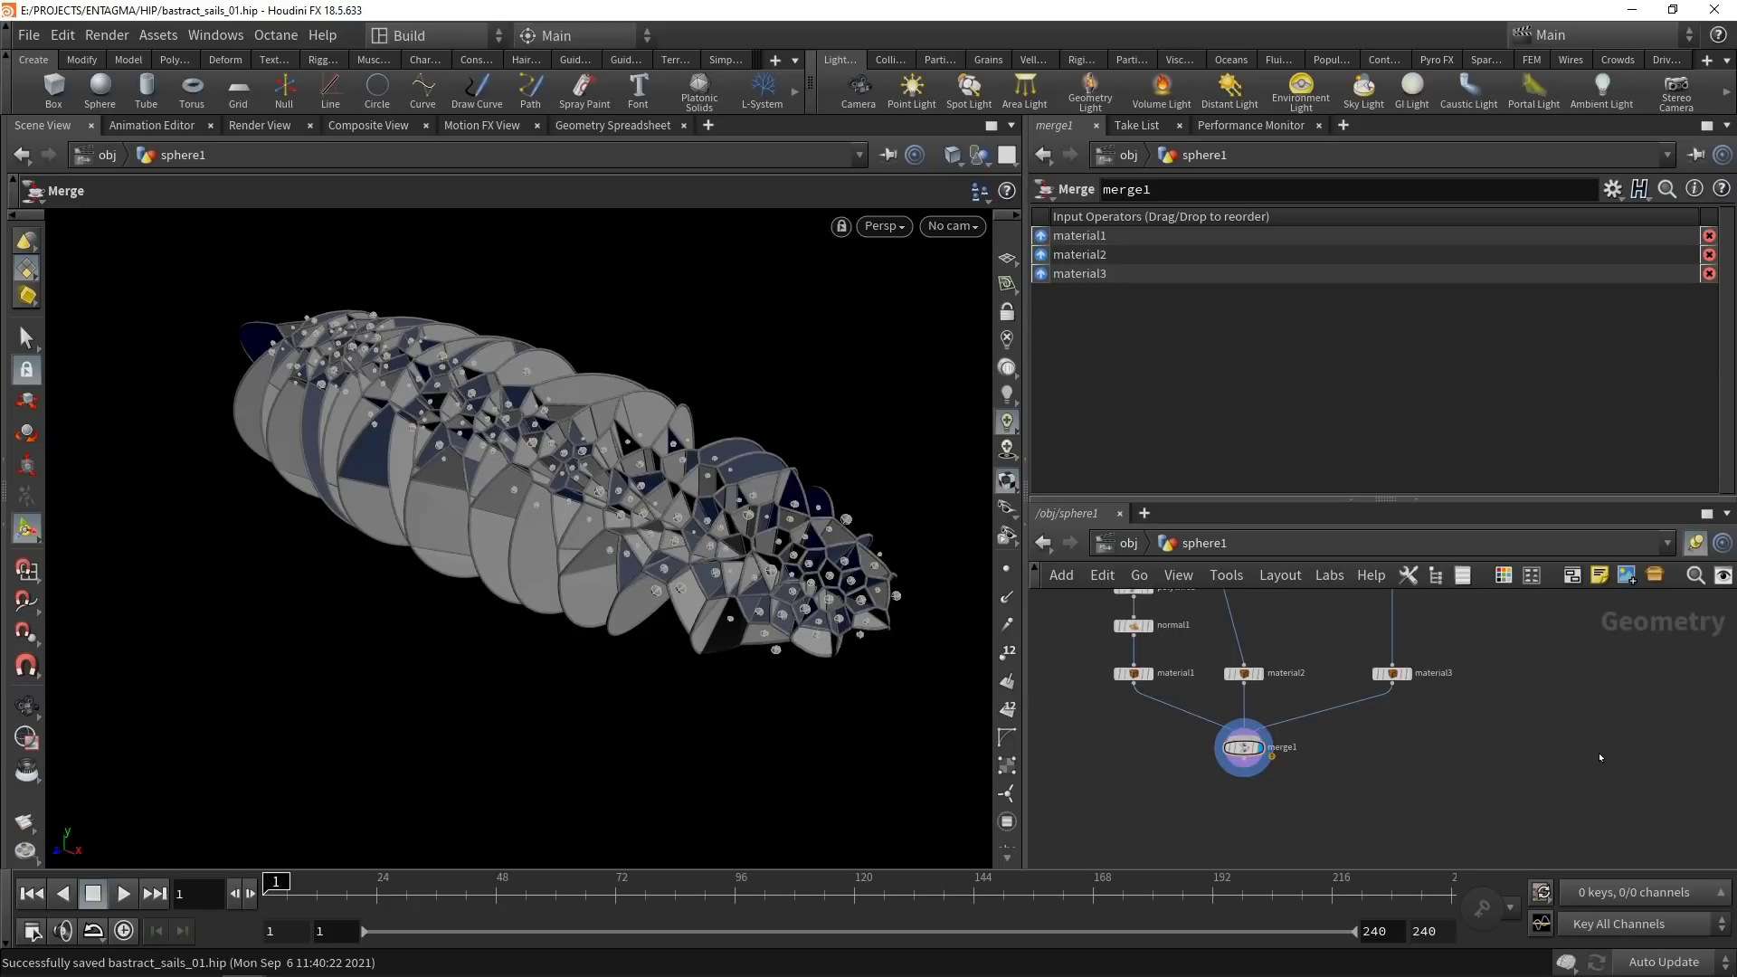
key("ctrl+t")
key("ctrl+t")
key("ctrl+t")
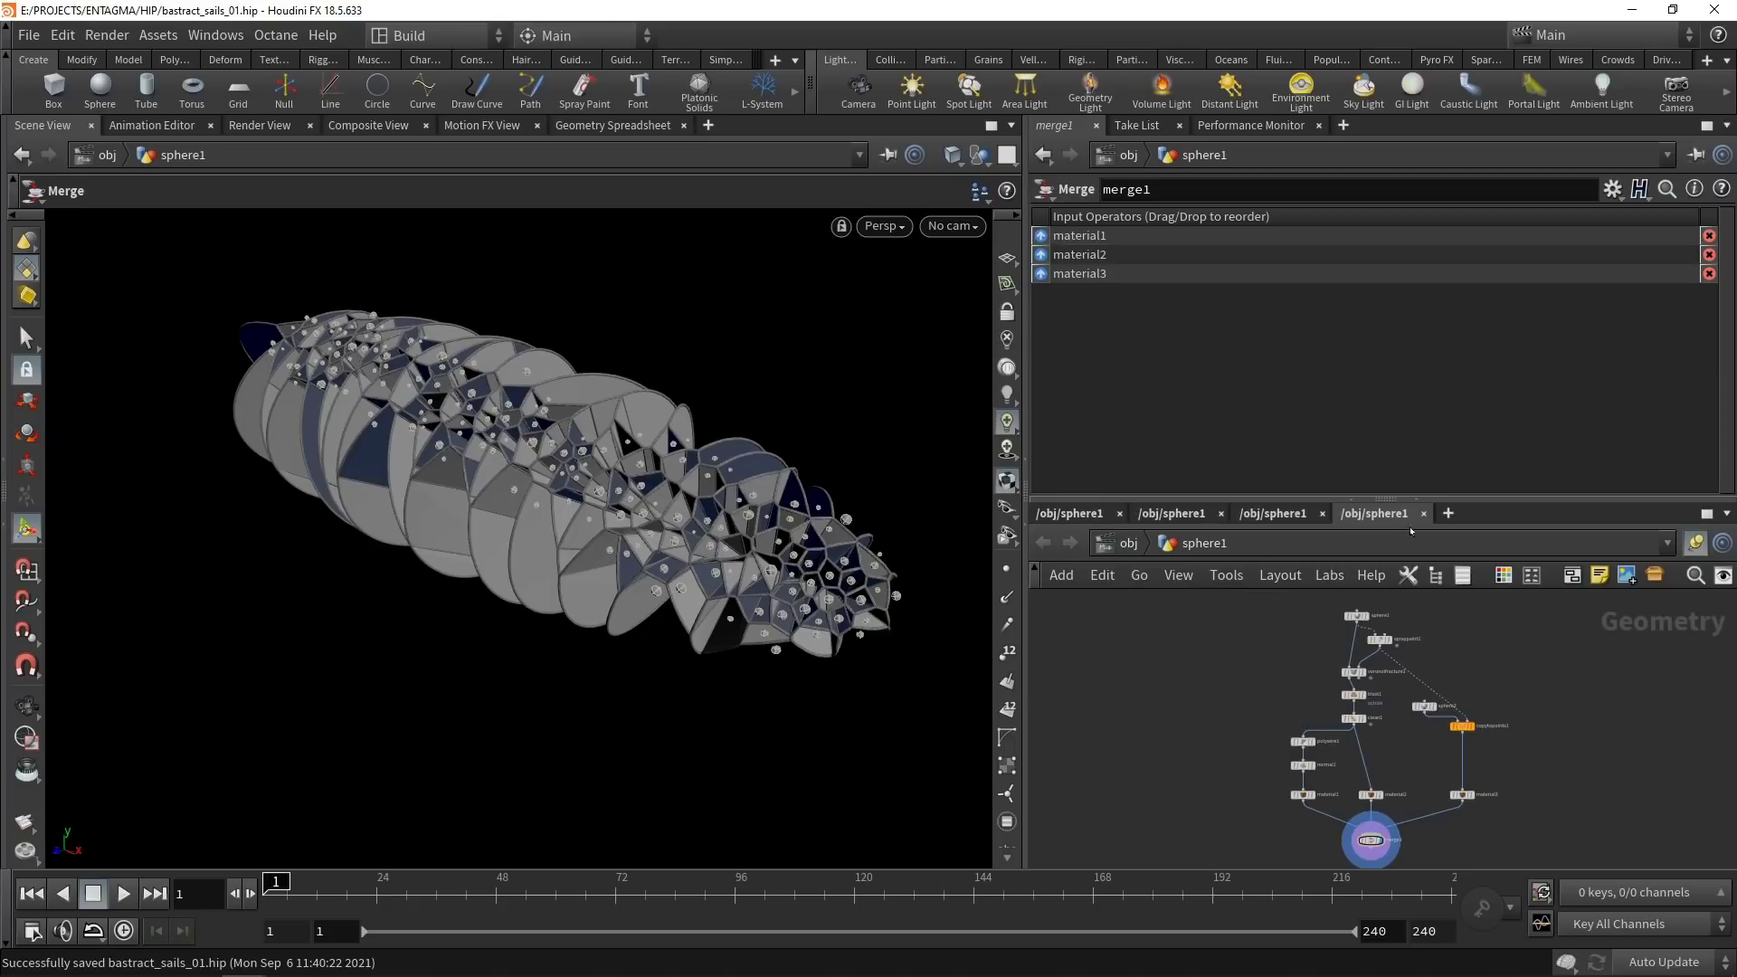
Point one network editor to out and another to mat, closing the surplus sphere1 editor.
left_click(1100, 536)
left_click(1128, 672)
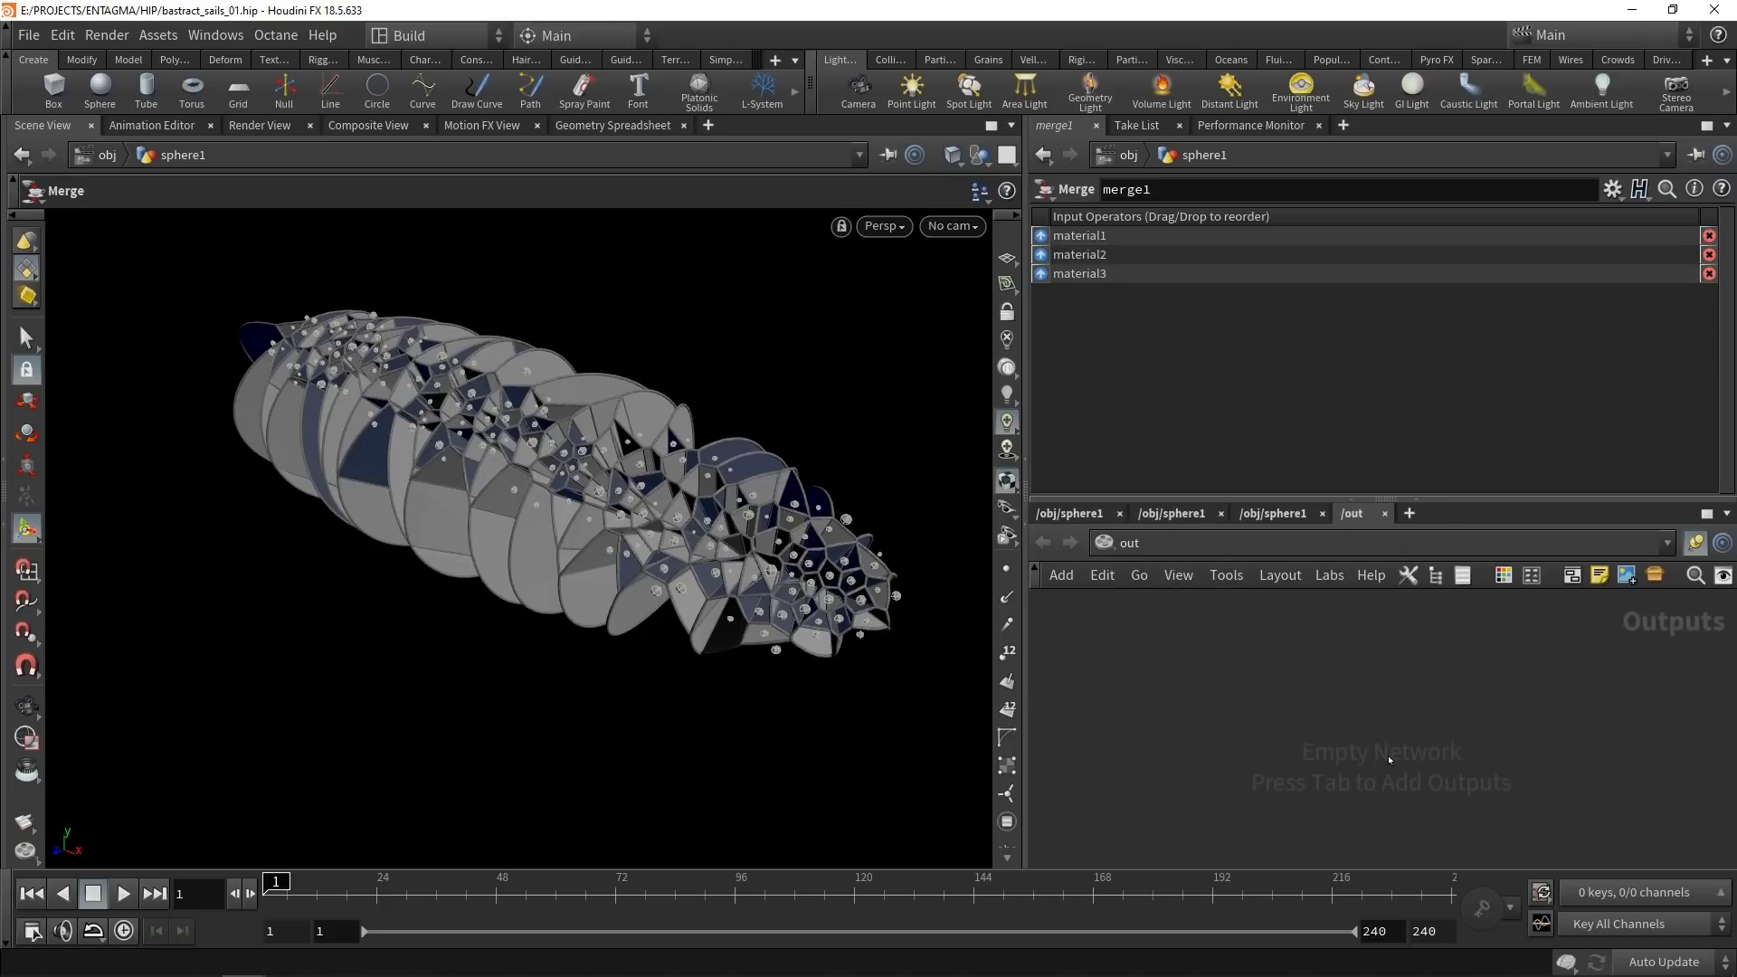
left_click(1220, 513)
left_click(1109, 547)
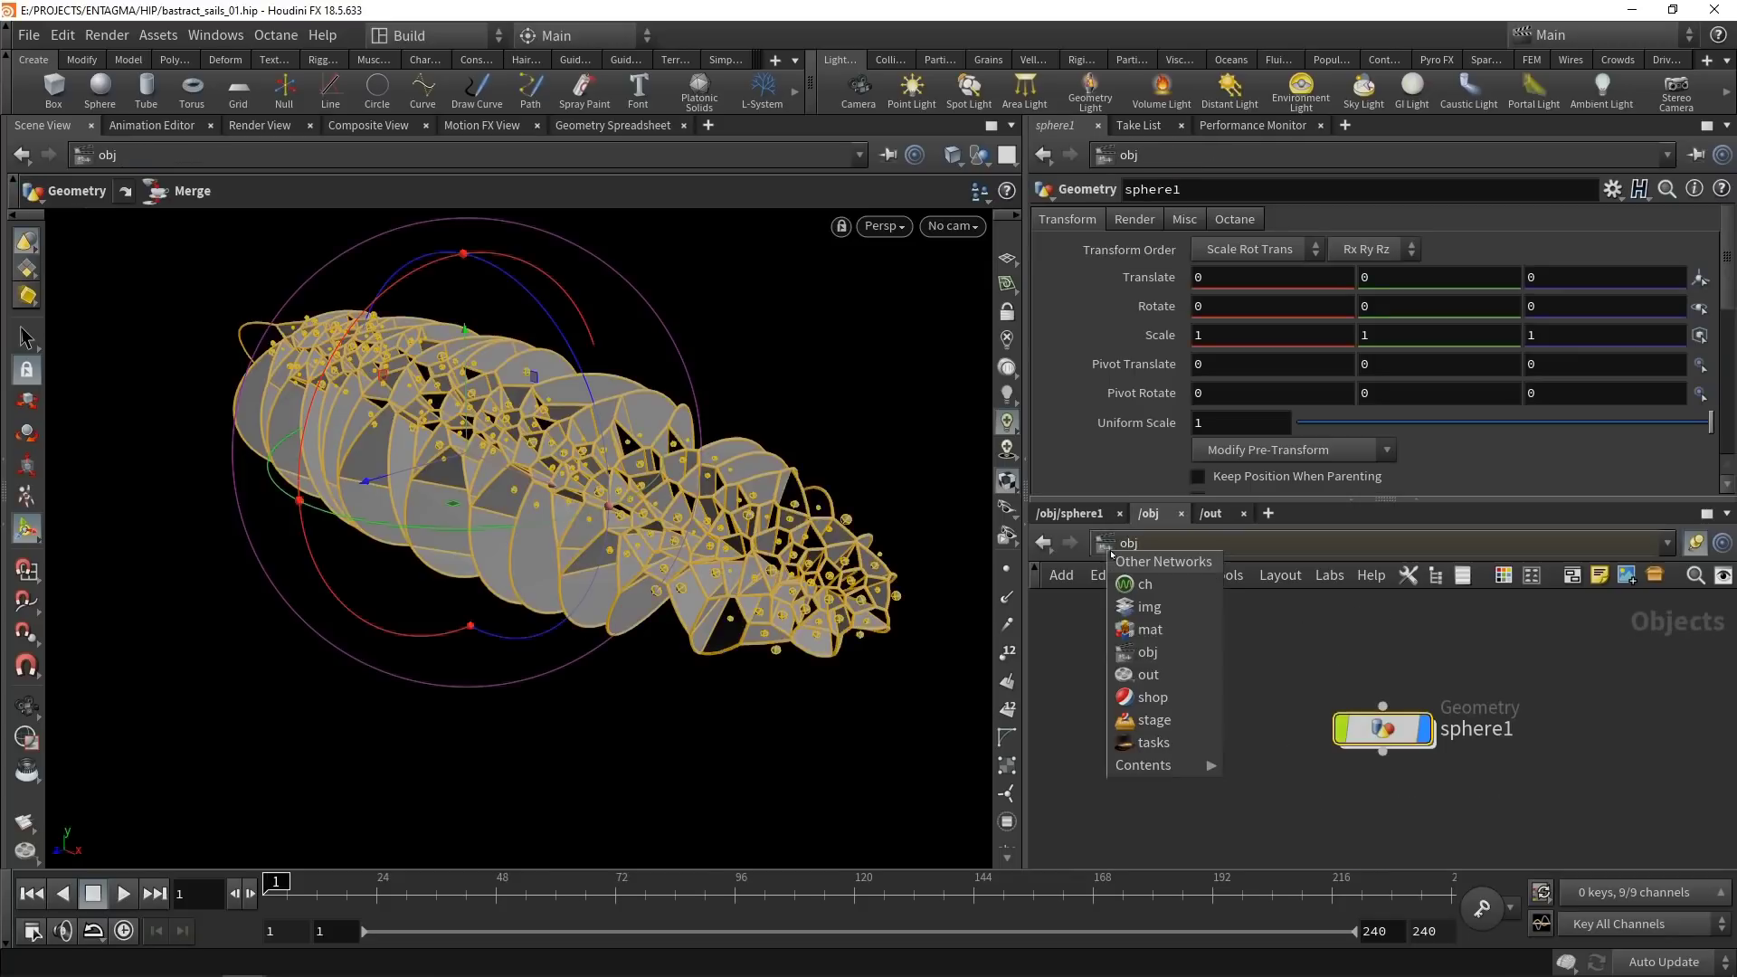
left_click(1154, 631)
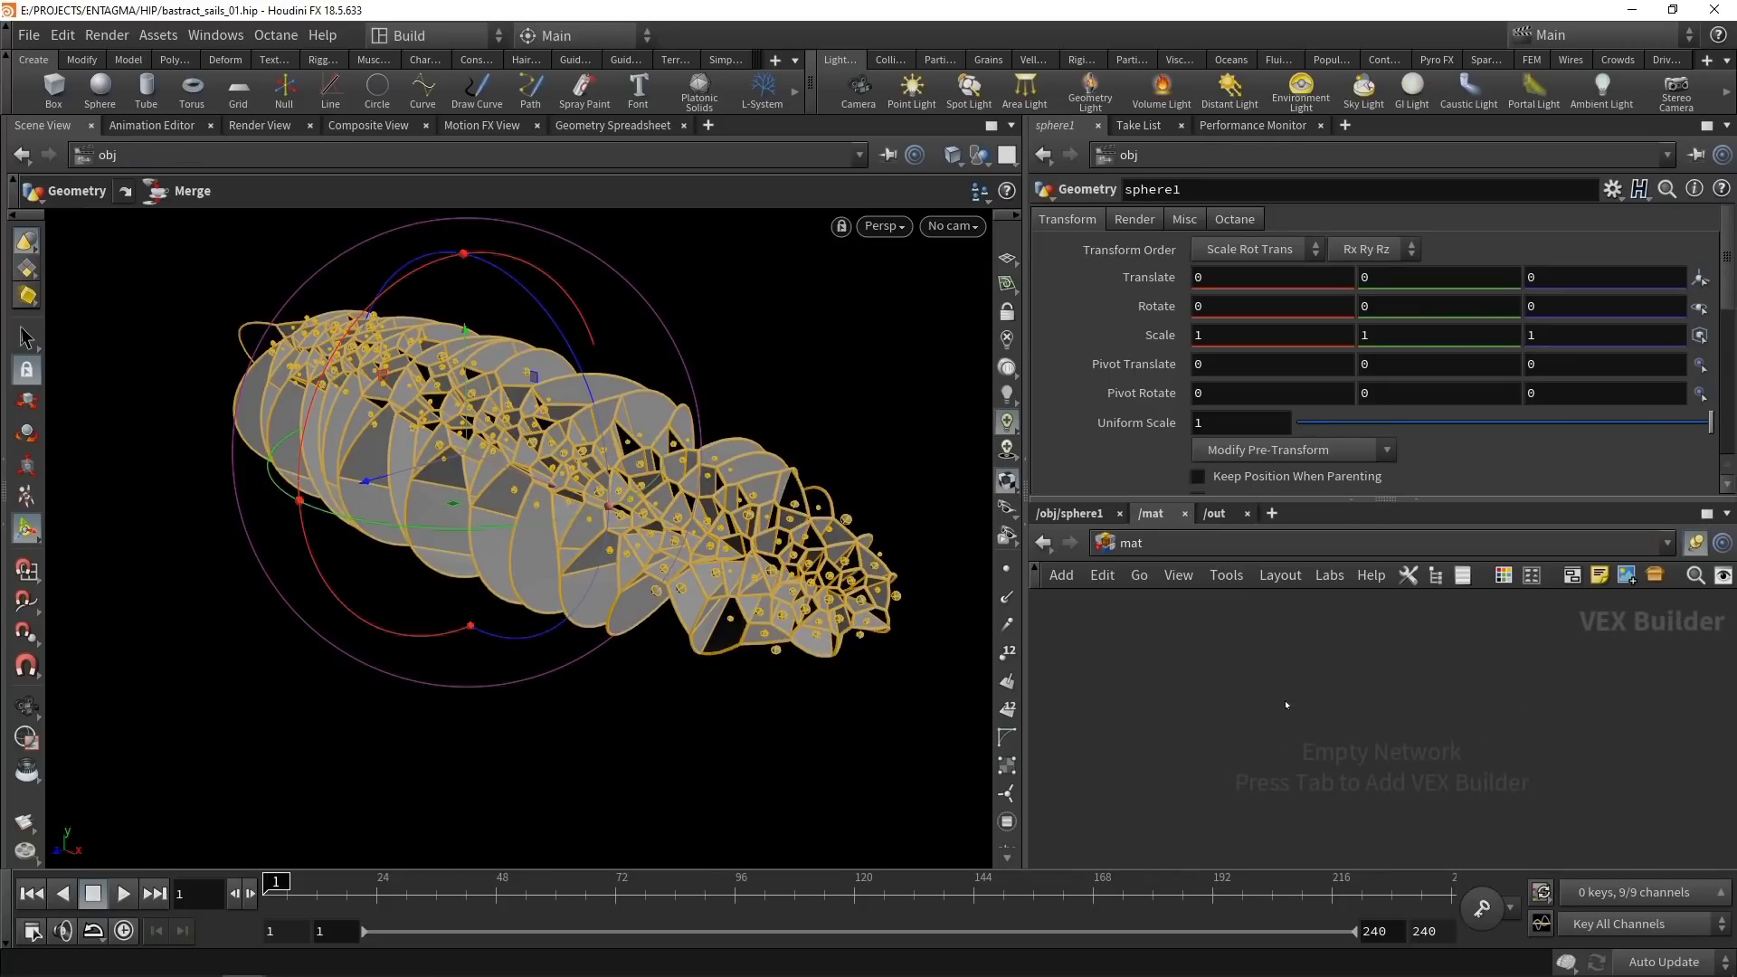
Add a Principled Shader to the empty mat network.
left_click(1256, 698)
key("Tab")
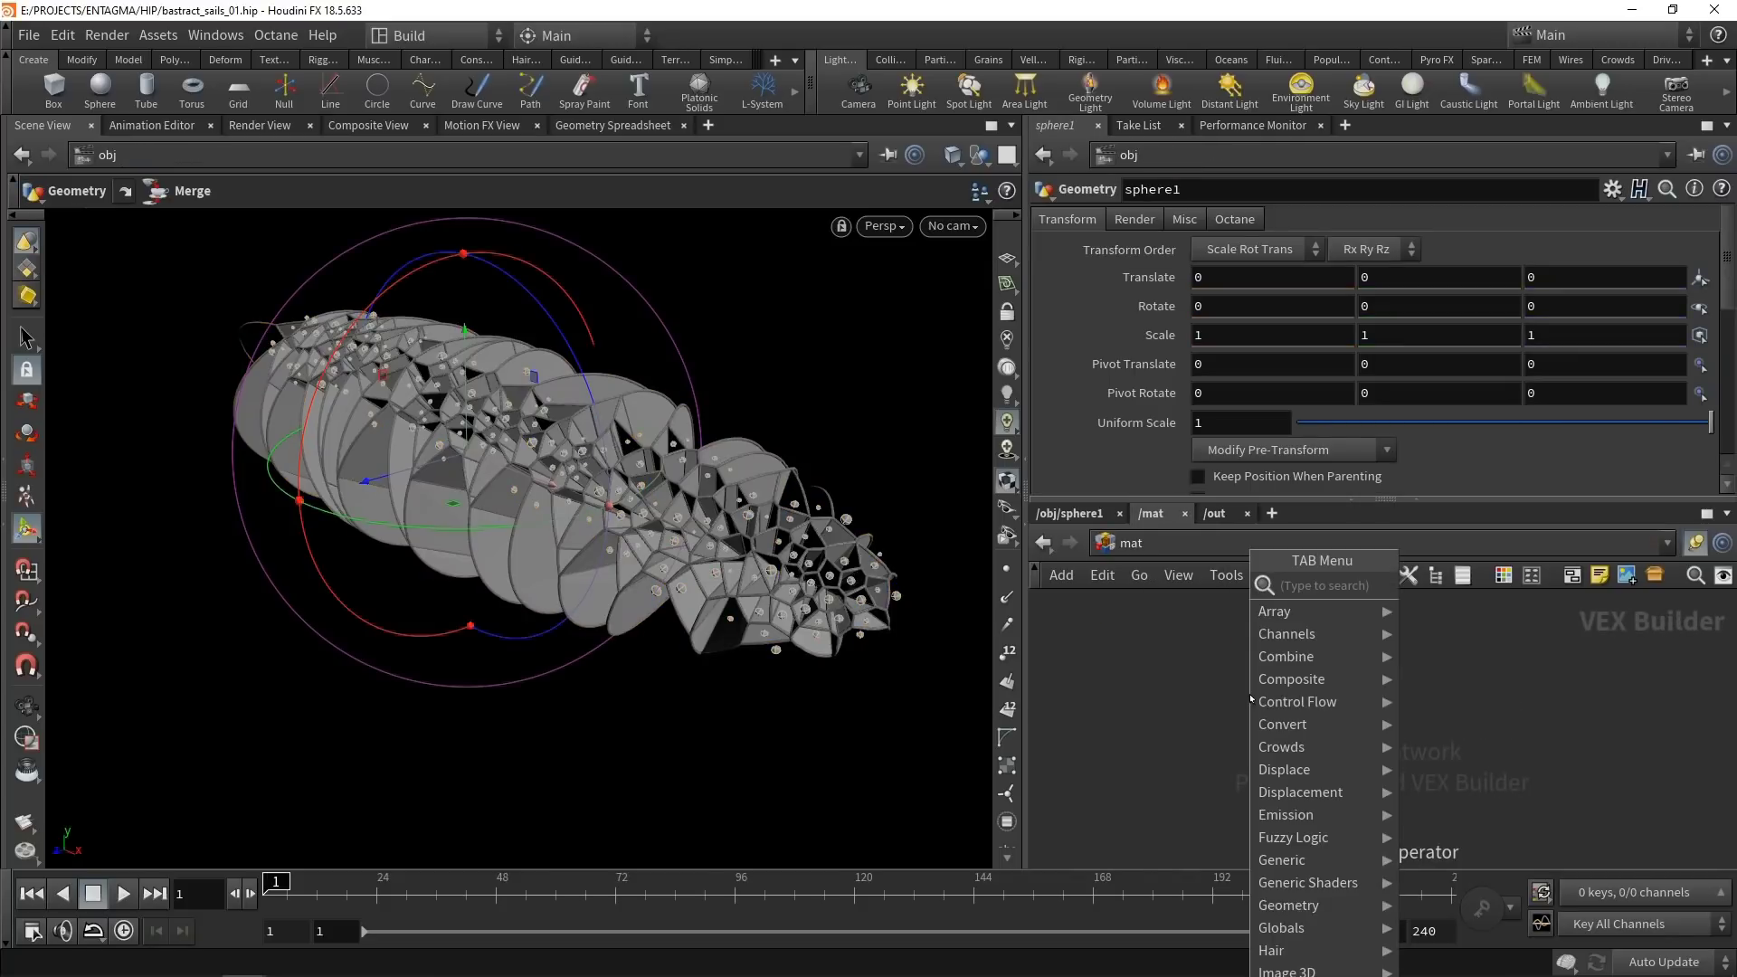
type("princi")
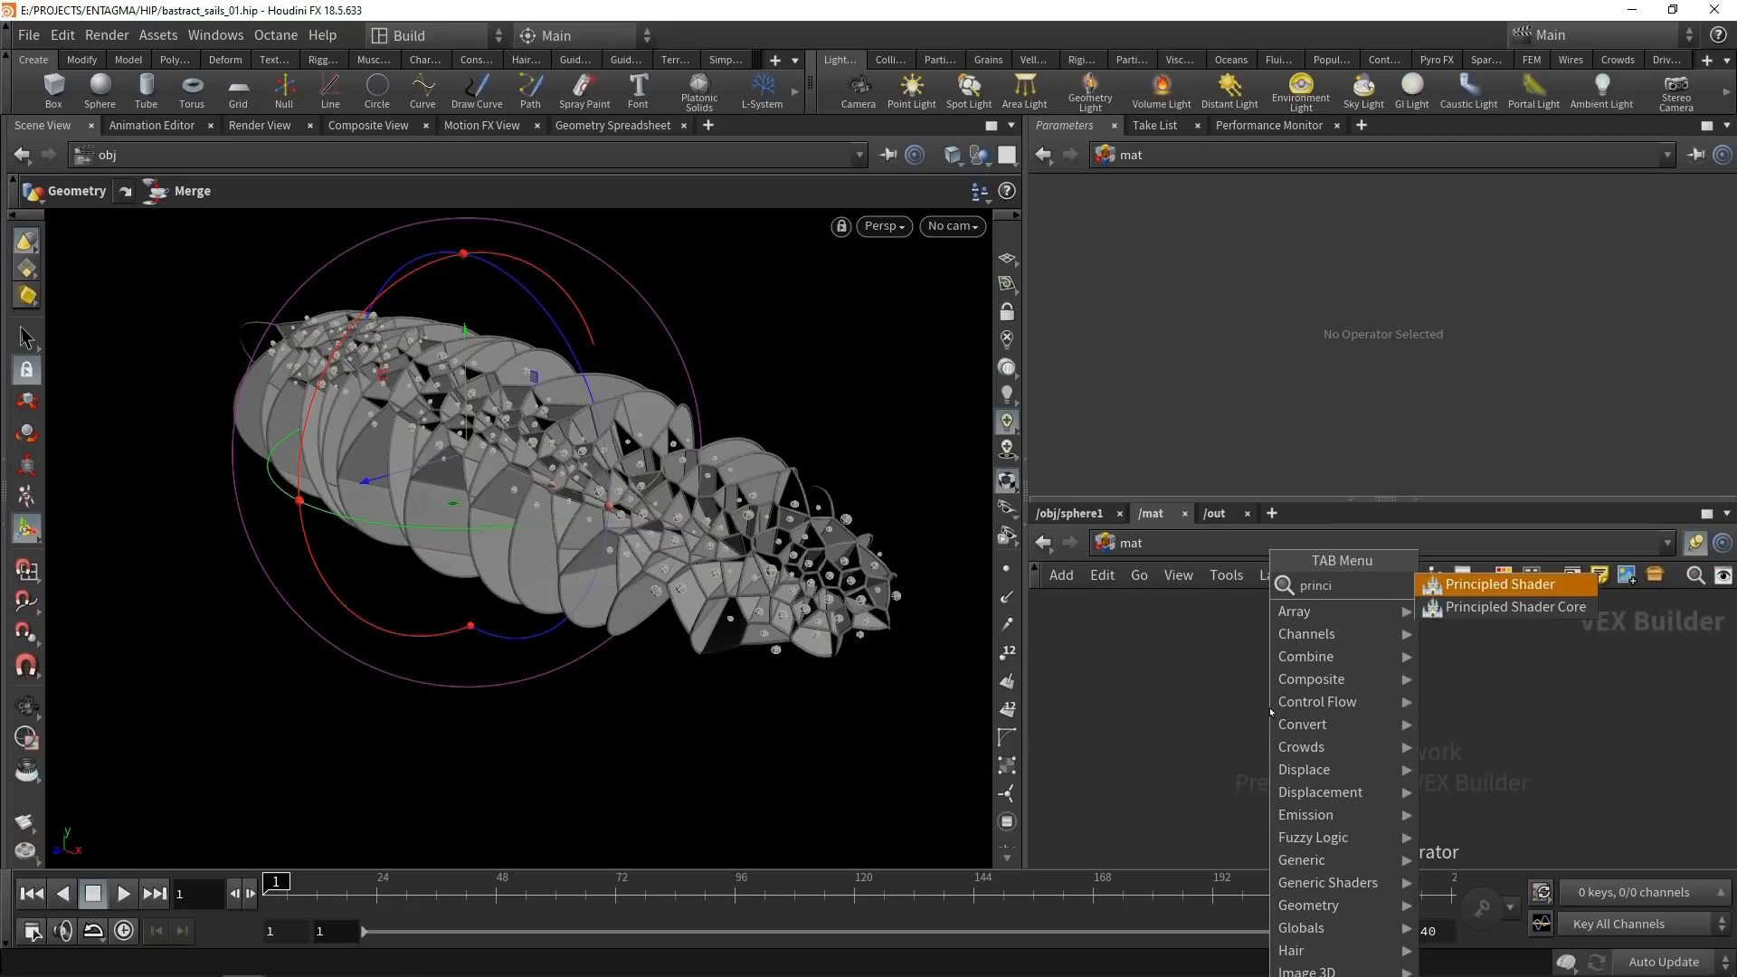
key("Return")
left_click(1271, 712)
scroll(1294, 692, "down", 2)
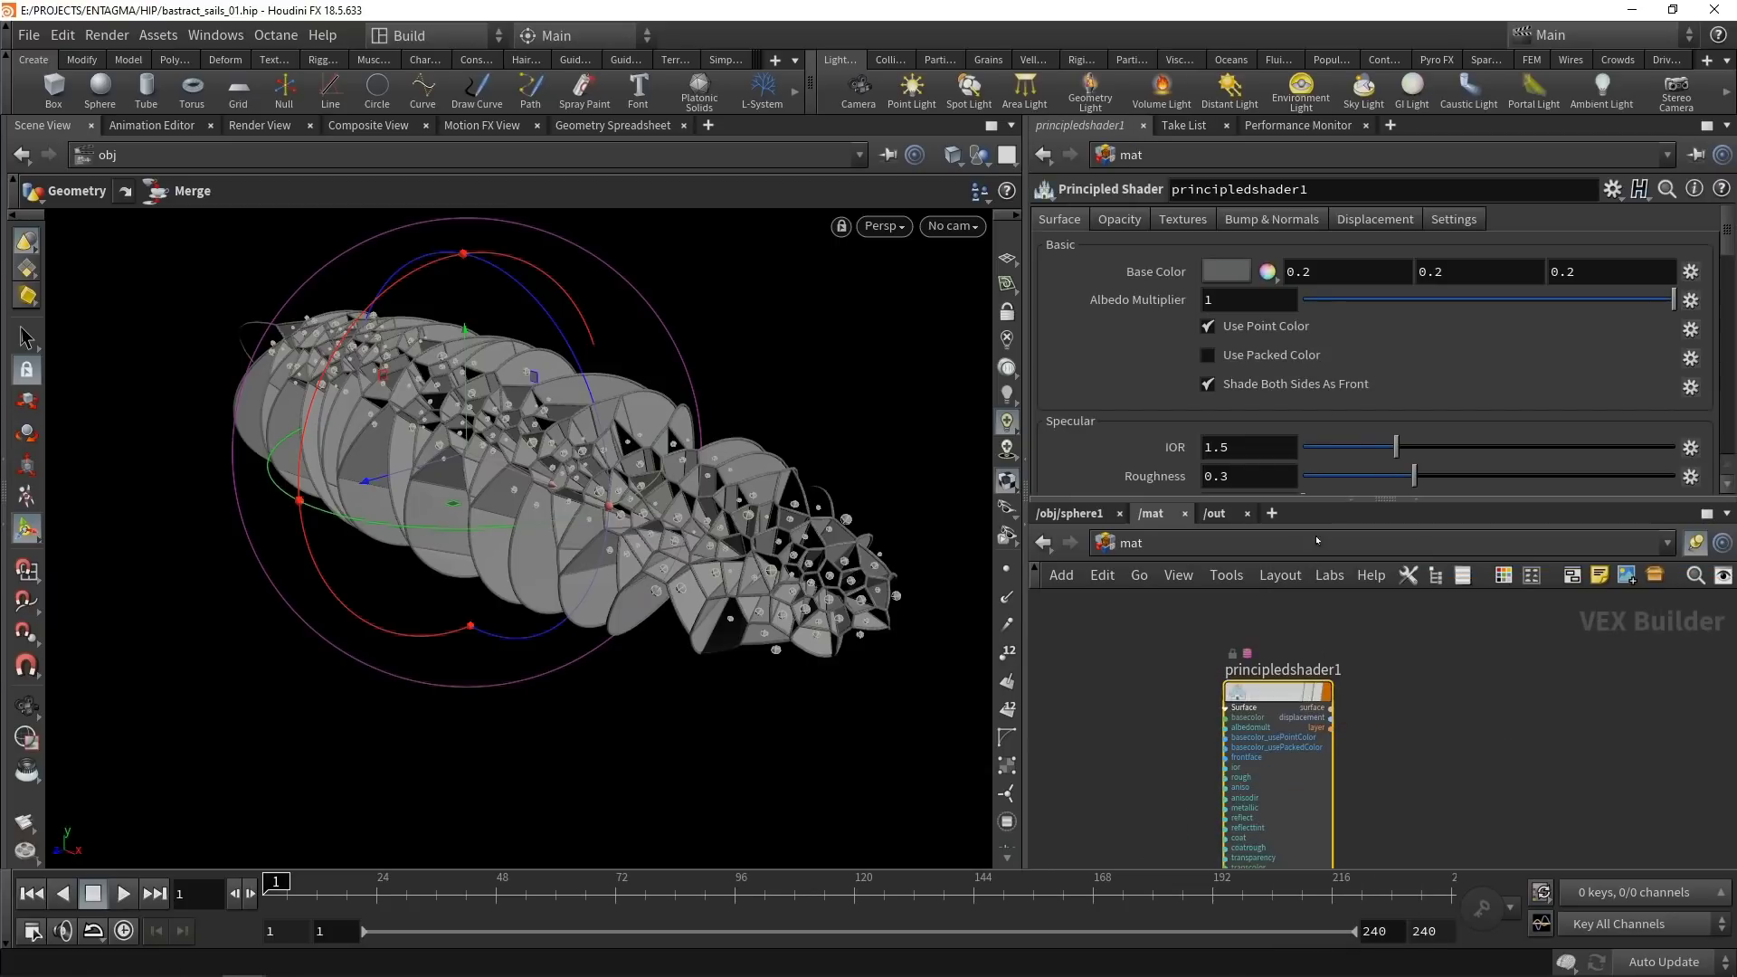
Duplicate the Principled Shader three times and lay out all four shaders evenly in a row.
key("ctrl+c")
key("ctrl+v")
key("ctrl+v")
key("ctrl+v")
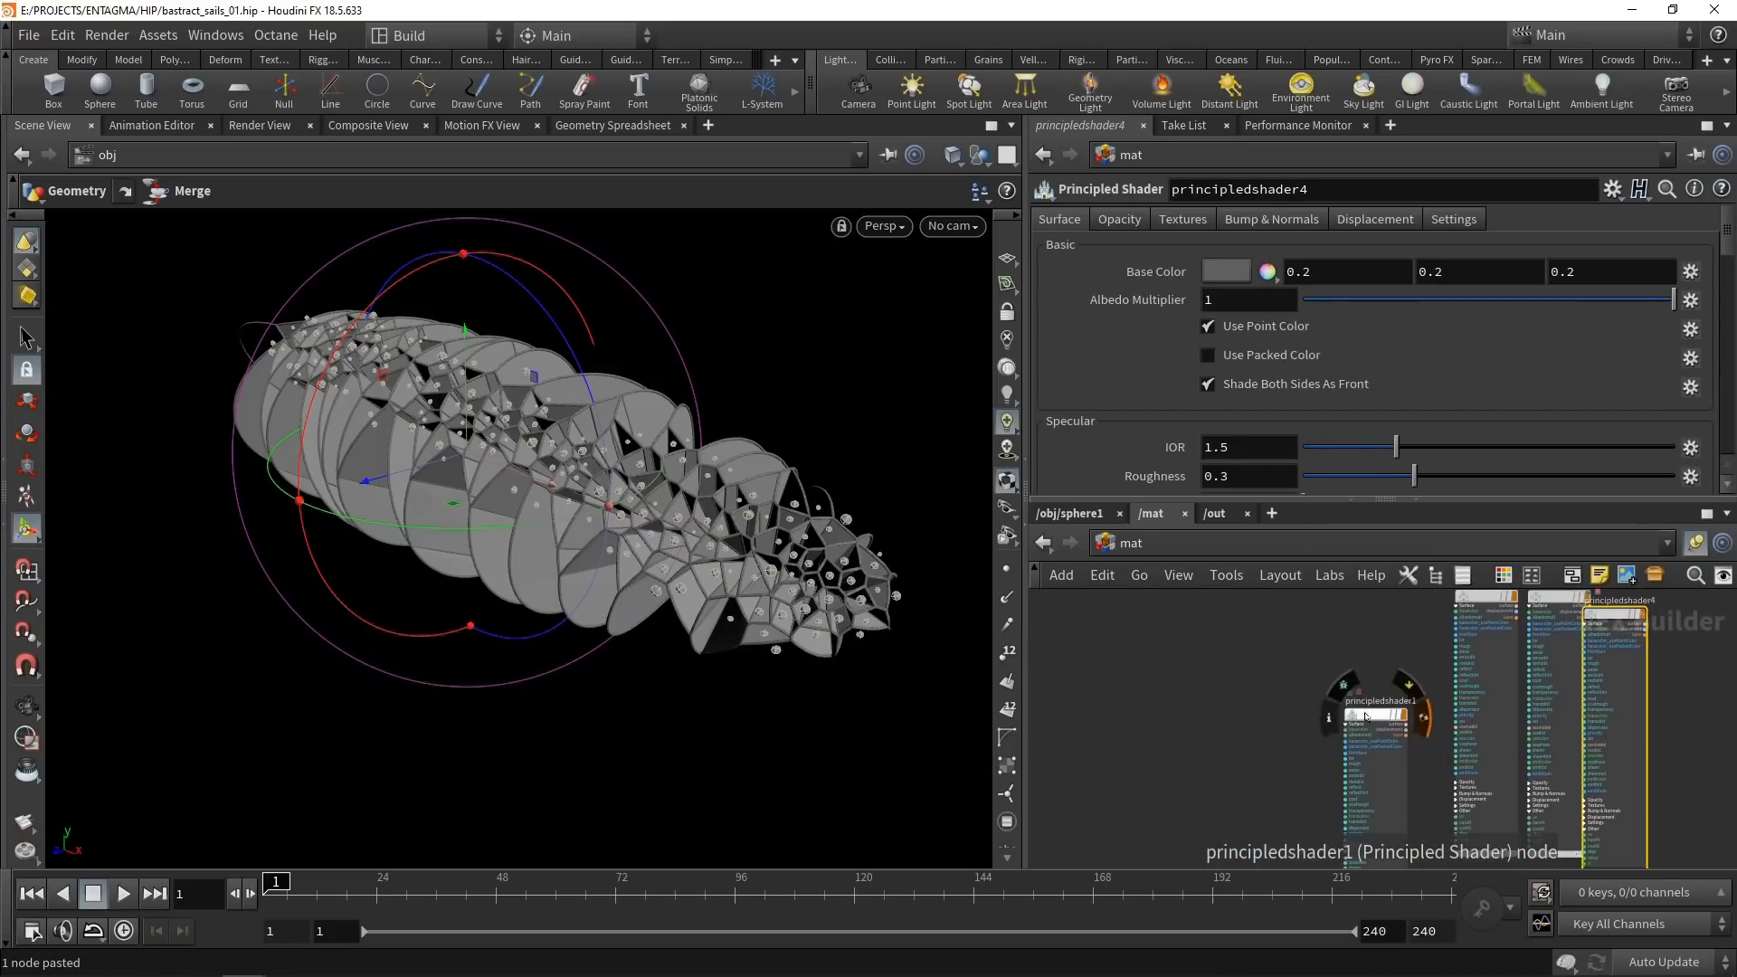
left_click_drag(1364, 713, 1315, 664)
left_click_drag(1165, 661, 1730, 786)
scroll(1484, 740, "down", 3)
scroll(1340, 666, "down", 1)
key("l")
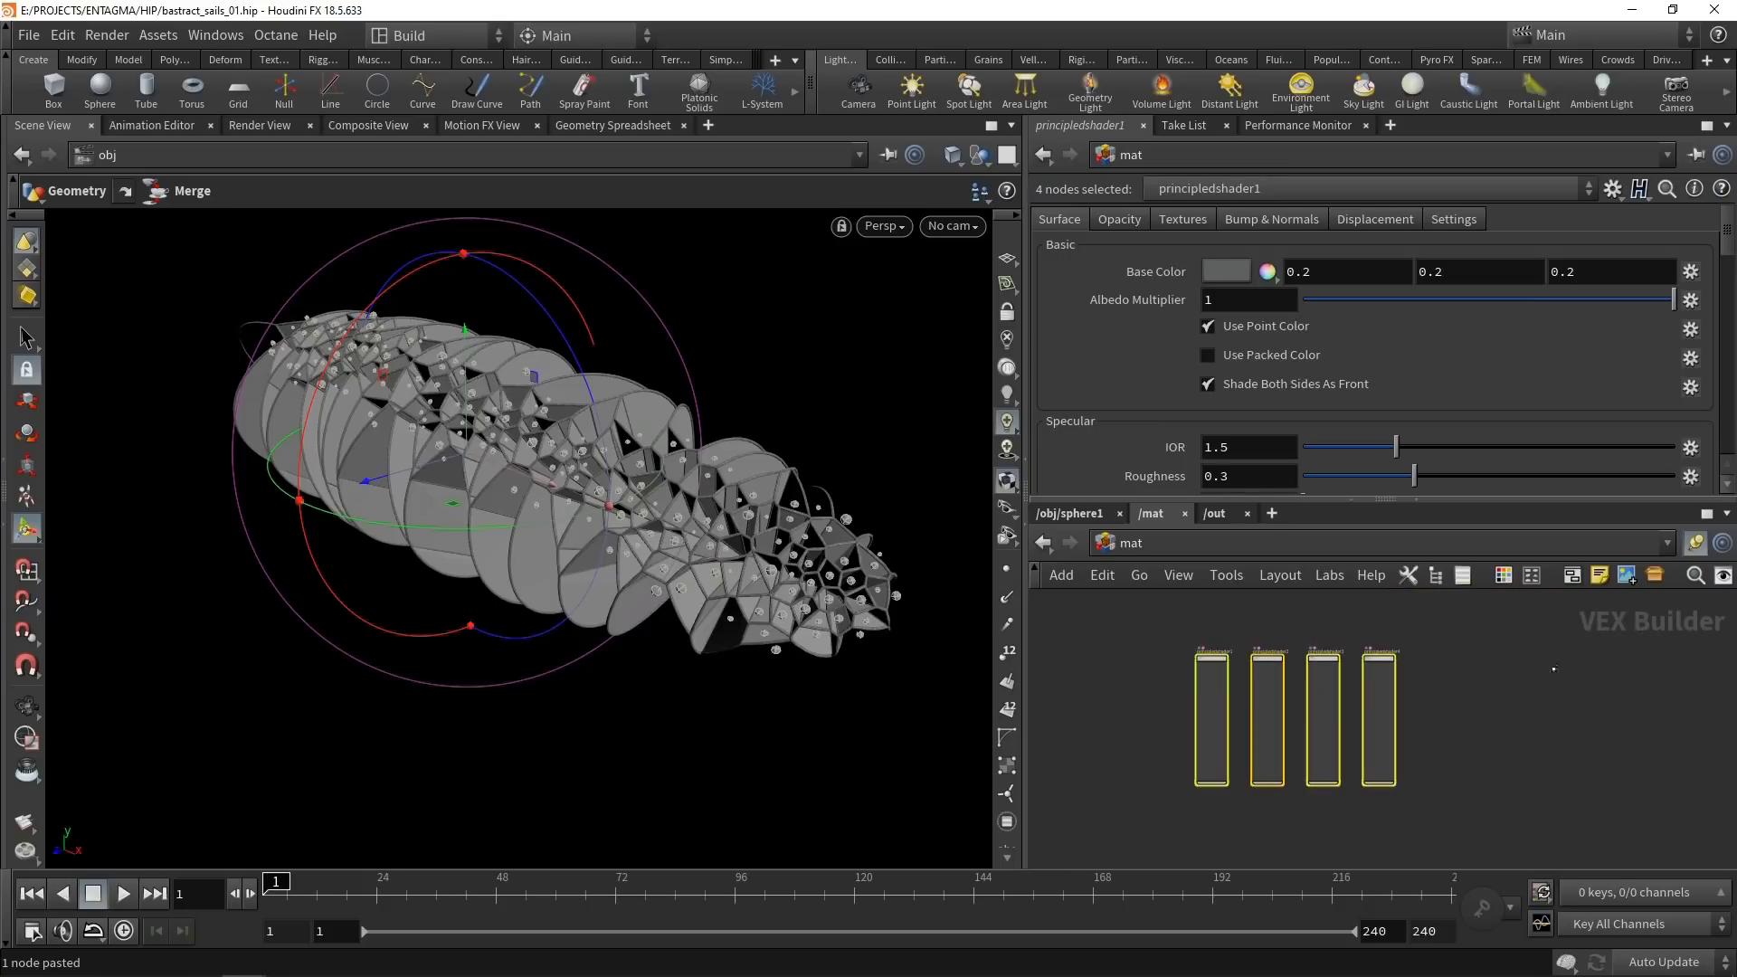
scroll(1211, 738, "up", 2)
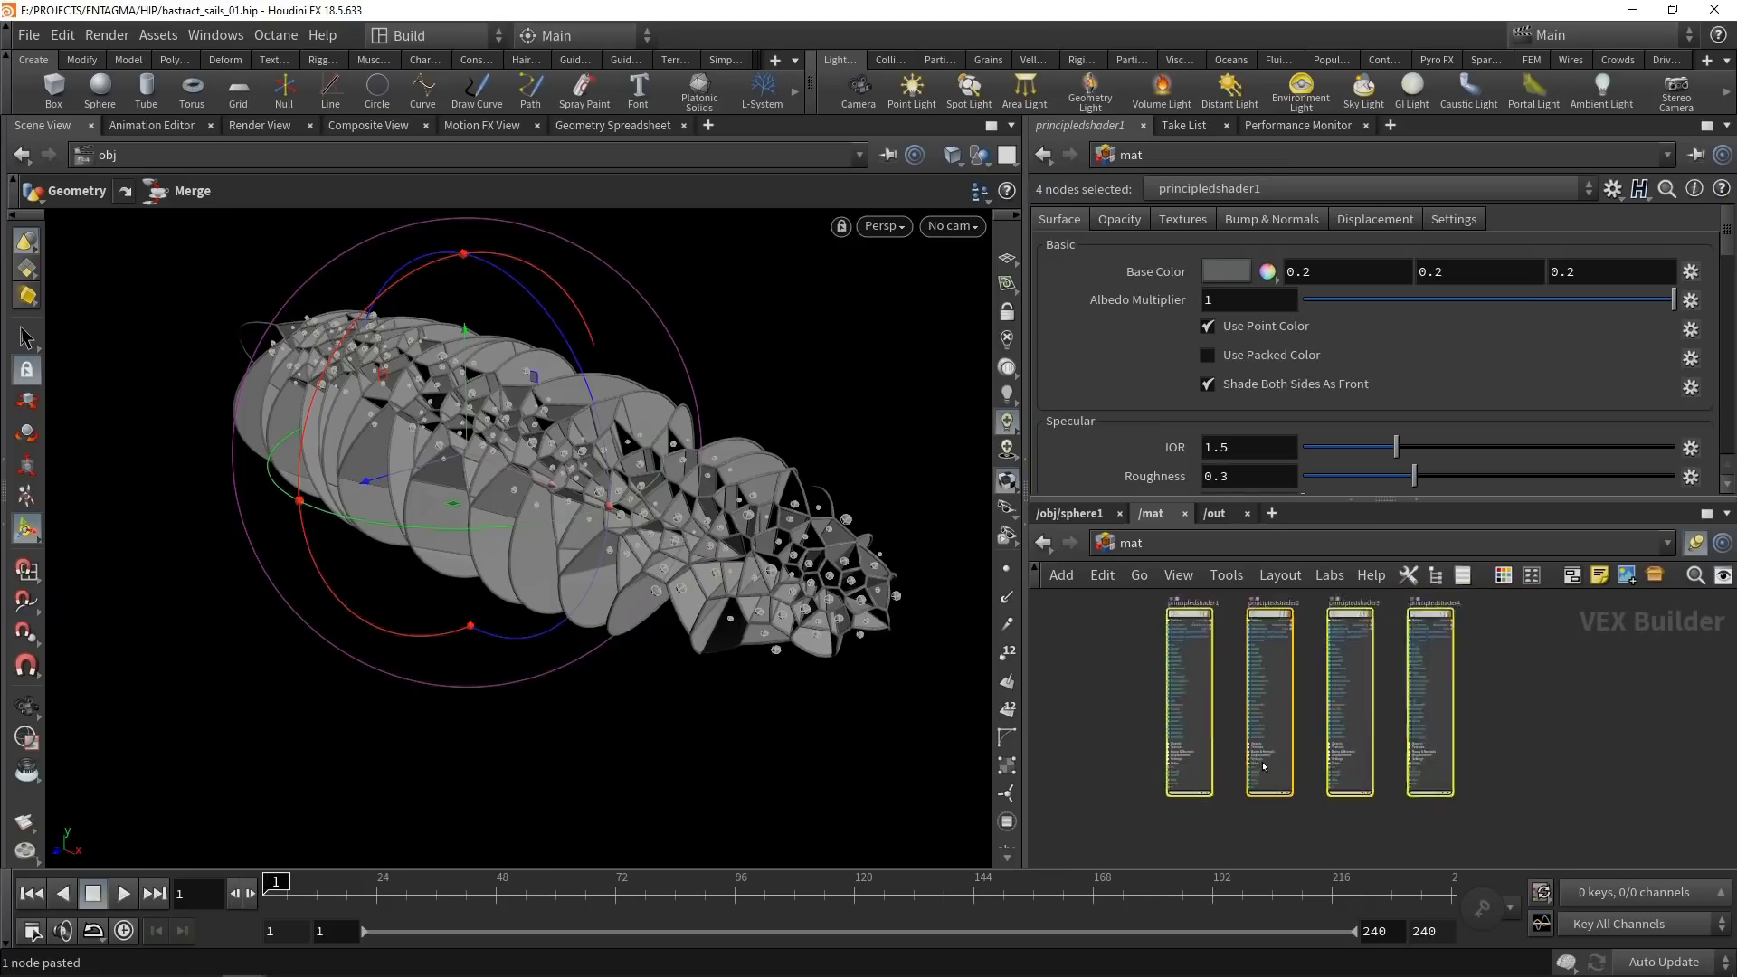
Rename the first Principled Shader as translucent.
left_click(1222, 725)
scroll(1224, 714, "up", 3)
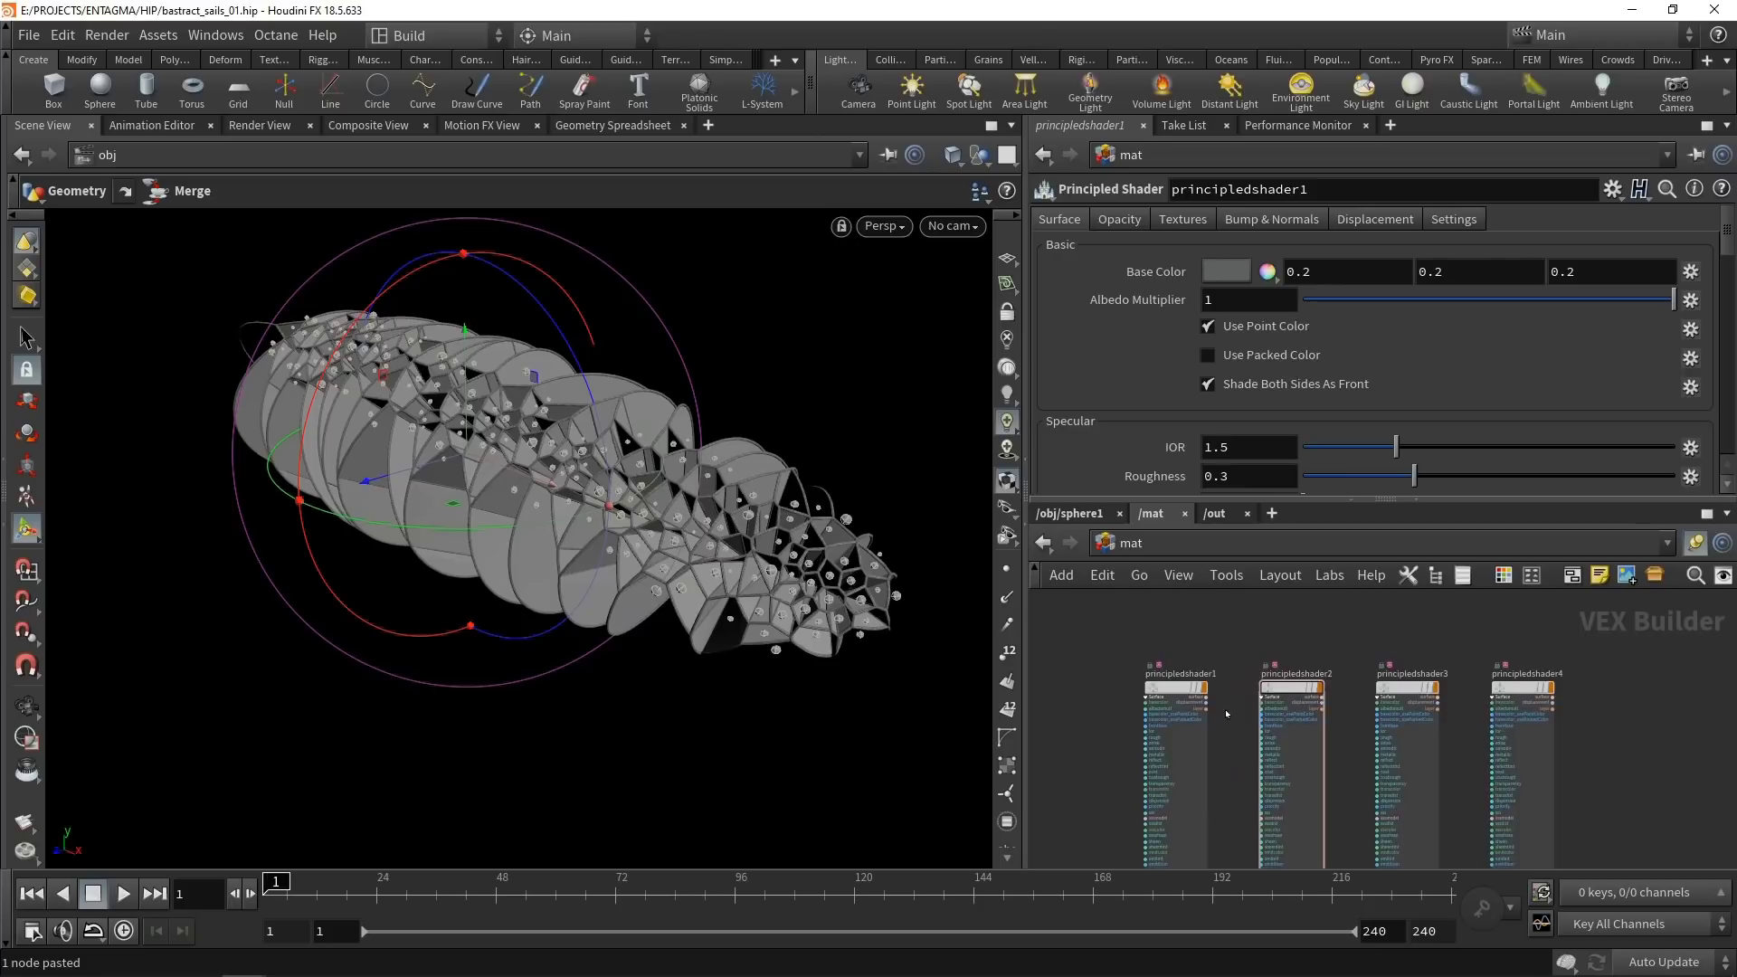
double_click(1154, 653)
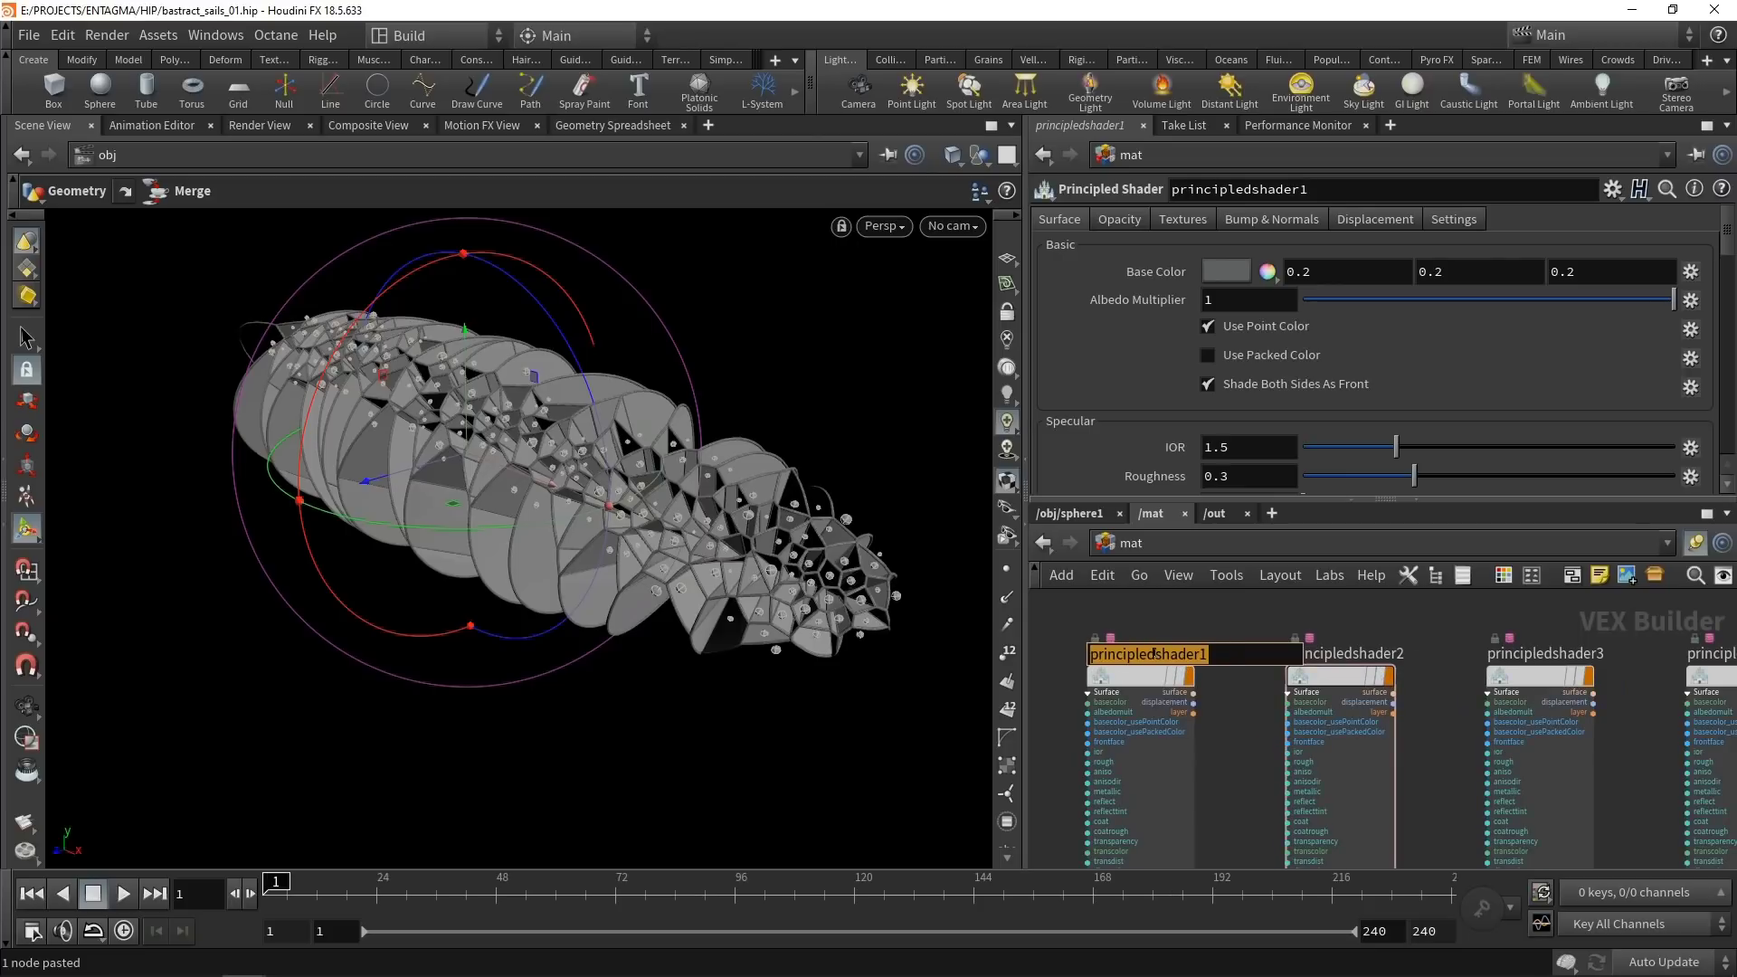
type("translucent")
key("Return")
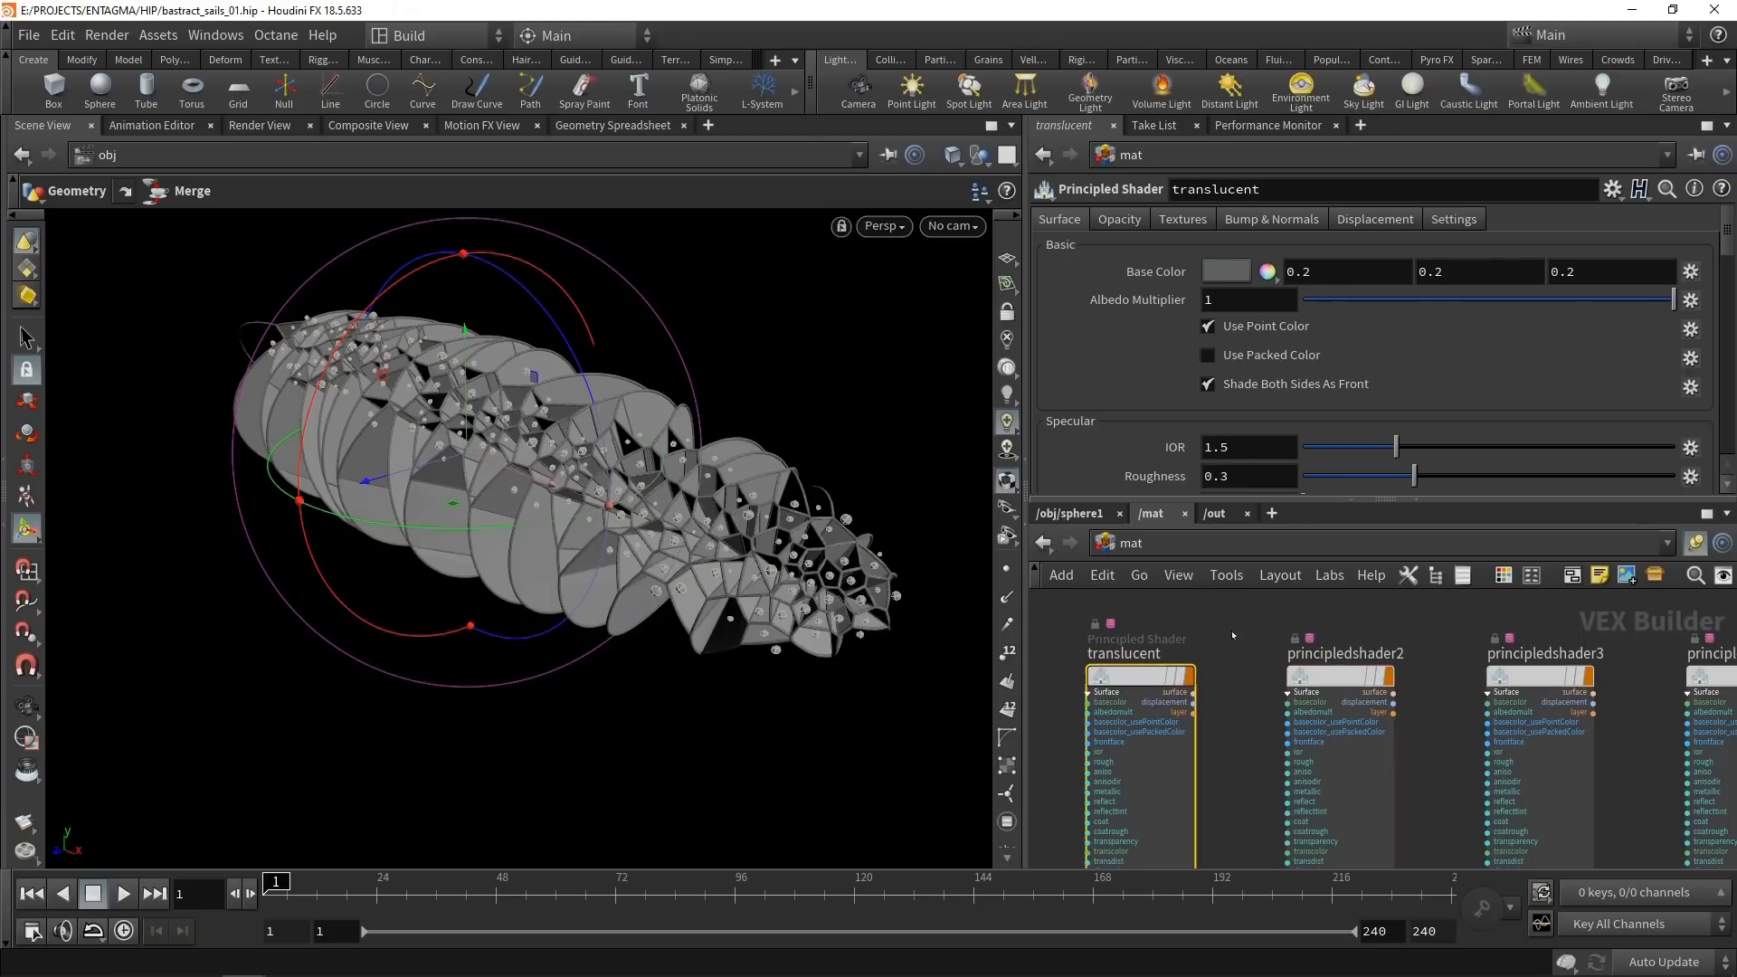
Give the translucent shader a light grey base color and set its roughness to 0.4.
left_click(1227, 268)
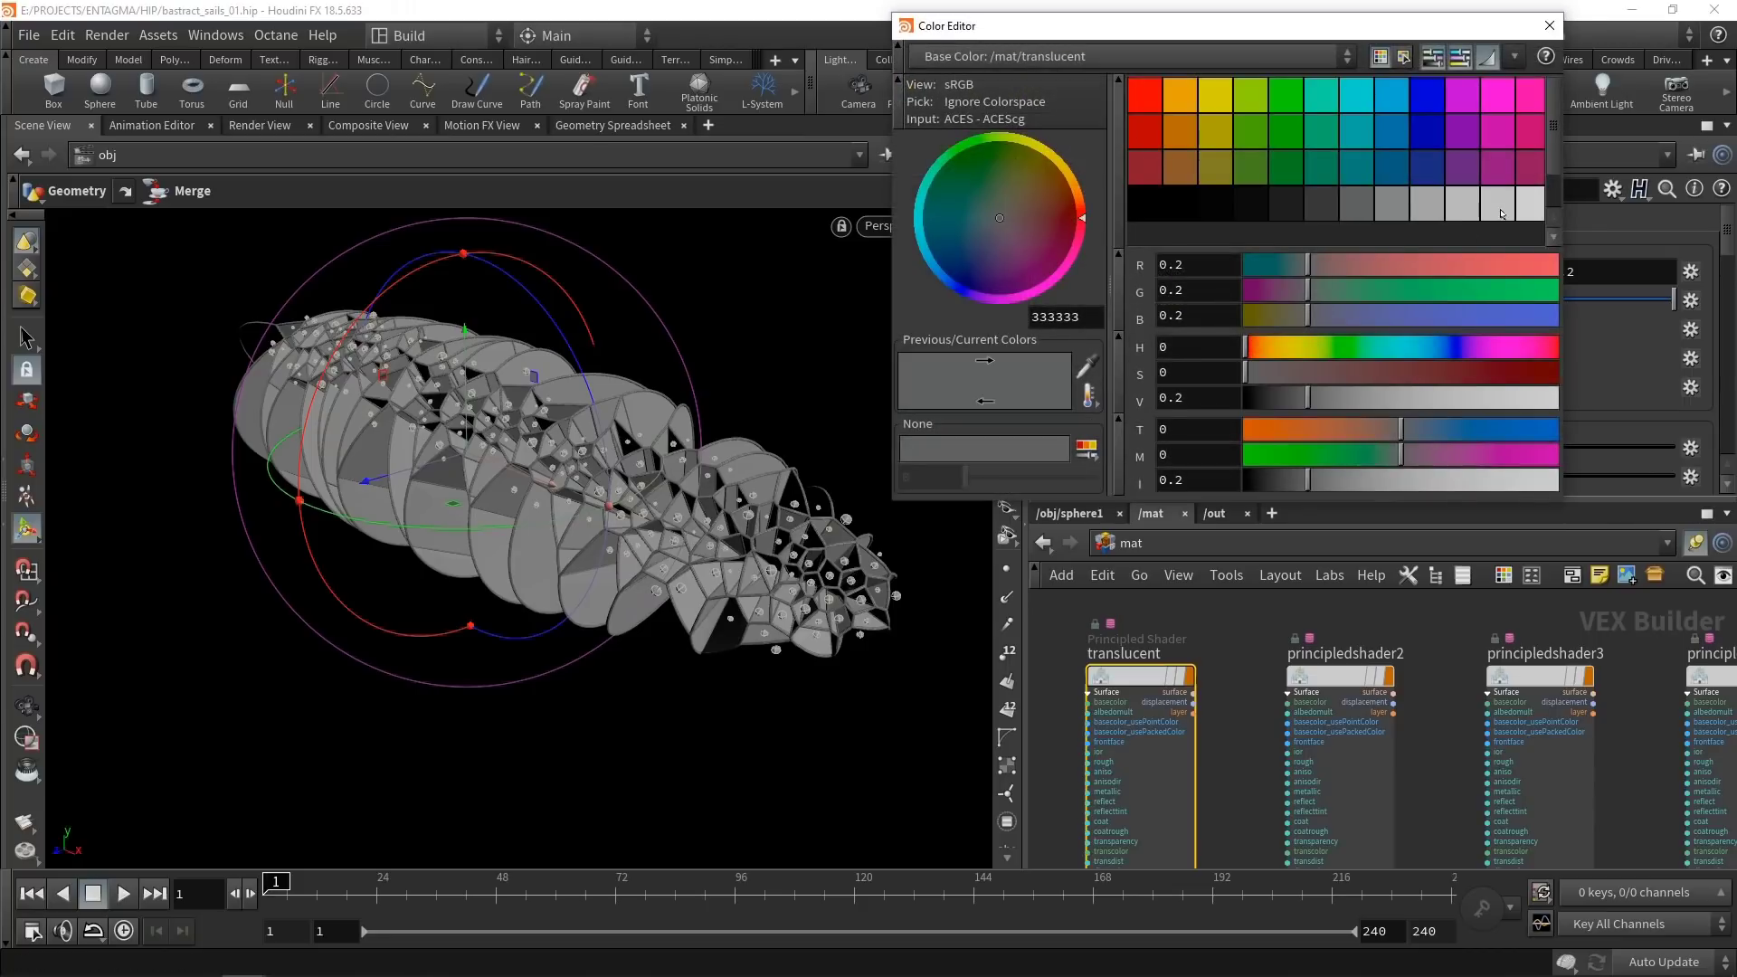
left_click(1501, 214)
left_click(1550, 26)
double_click(1249, 476)
type("0.4")
Set the translucent shader's Opacity Scale to 0.8.
mouse_move(1731, 256)
left_mouse_down()
mouse_move(1731, 404)
mouse_move(1731, 226)
left_mouse_up()
left_click(1123, 220)
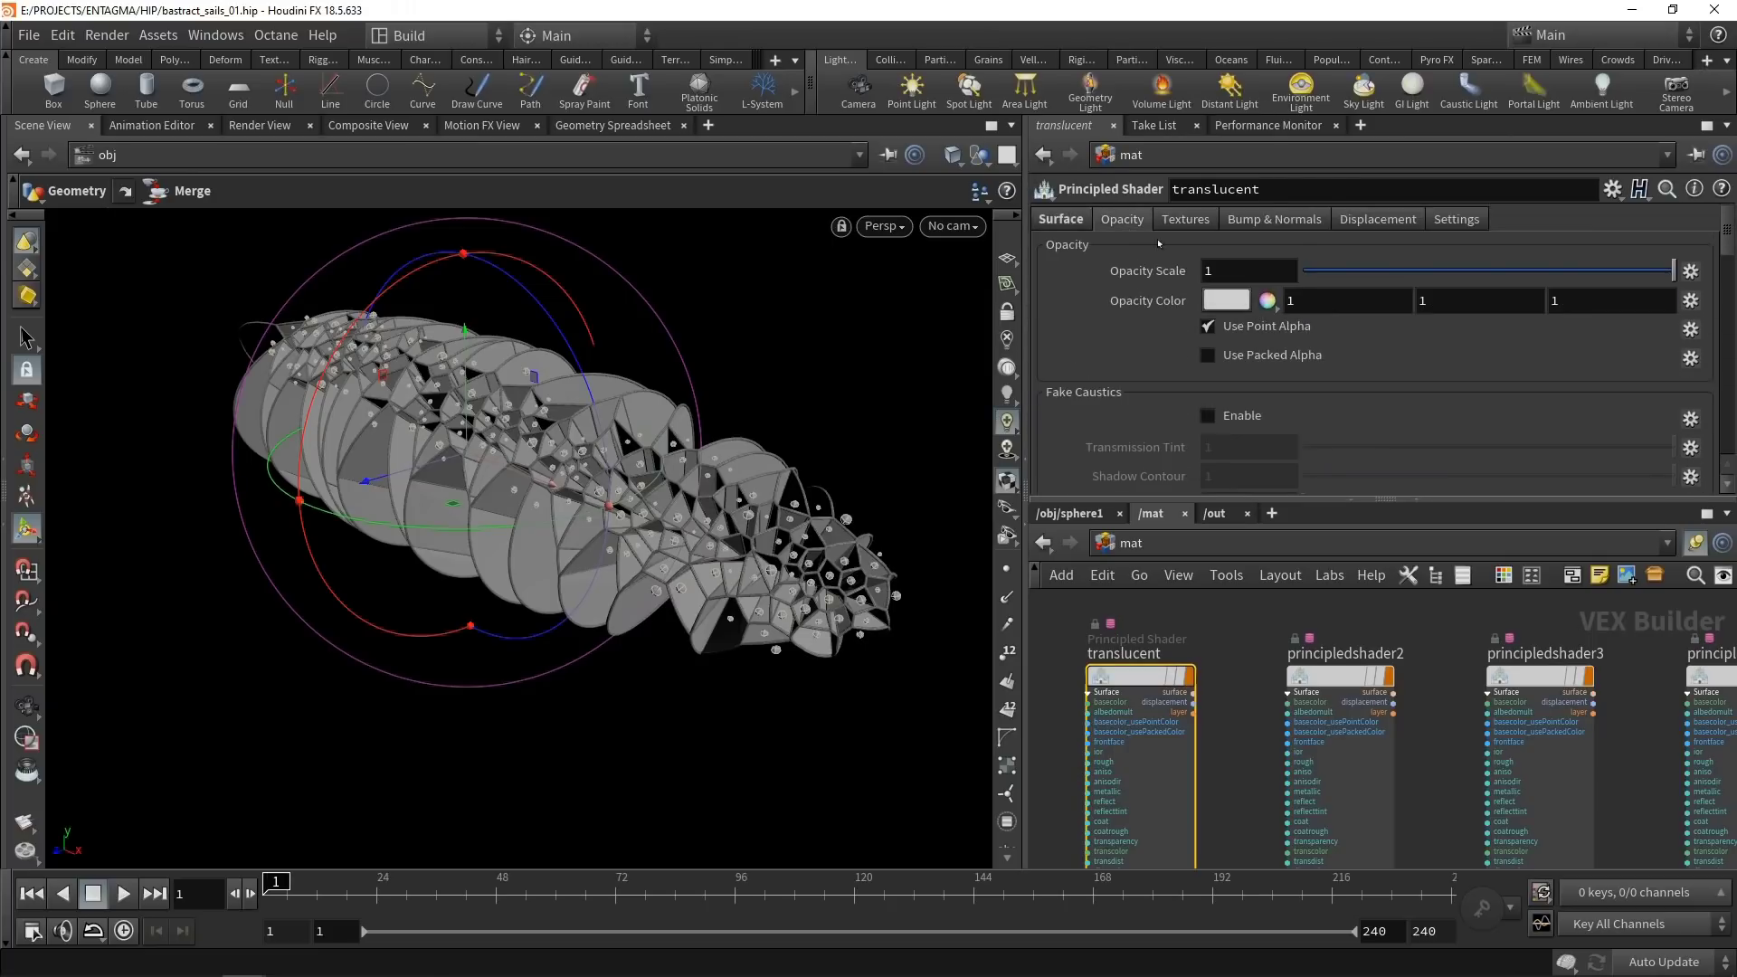
double_click(1217, 271)
type("0.8")
key("Return")
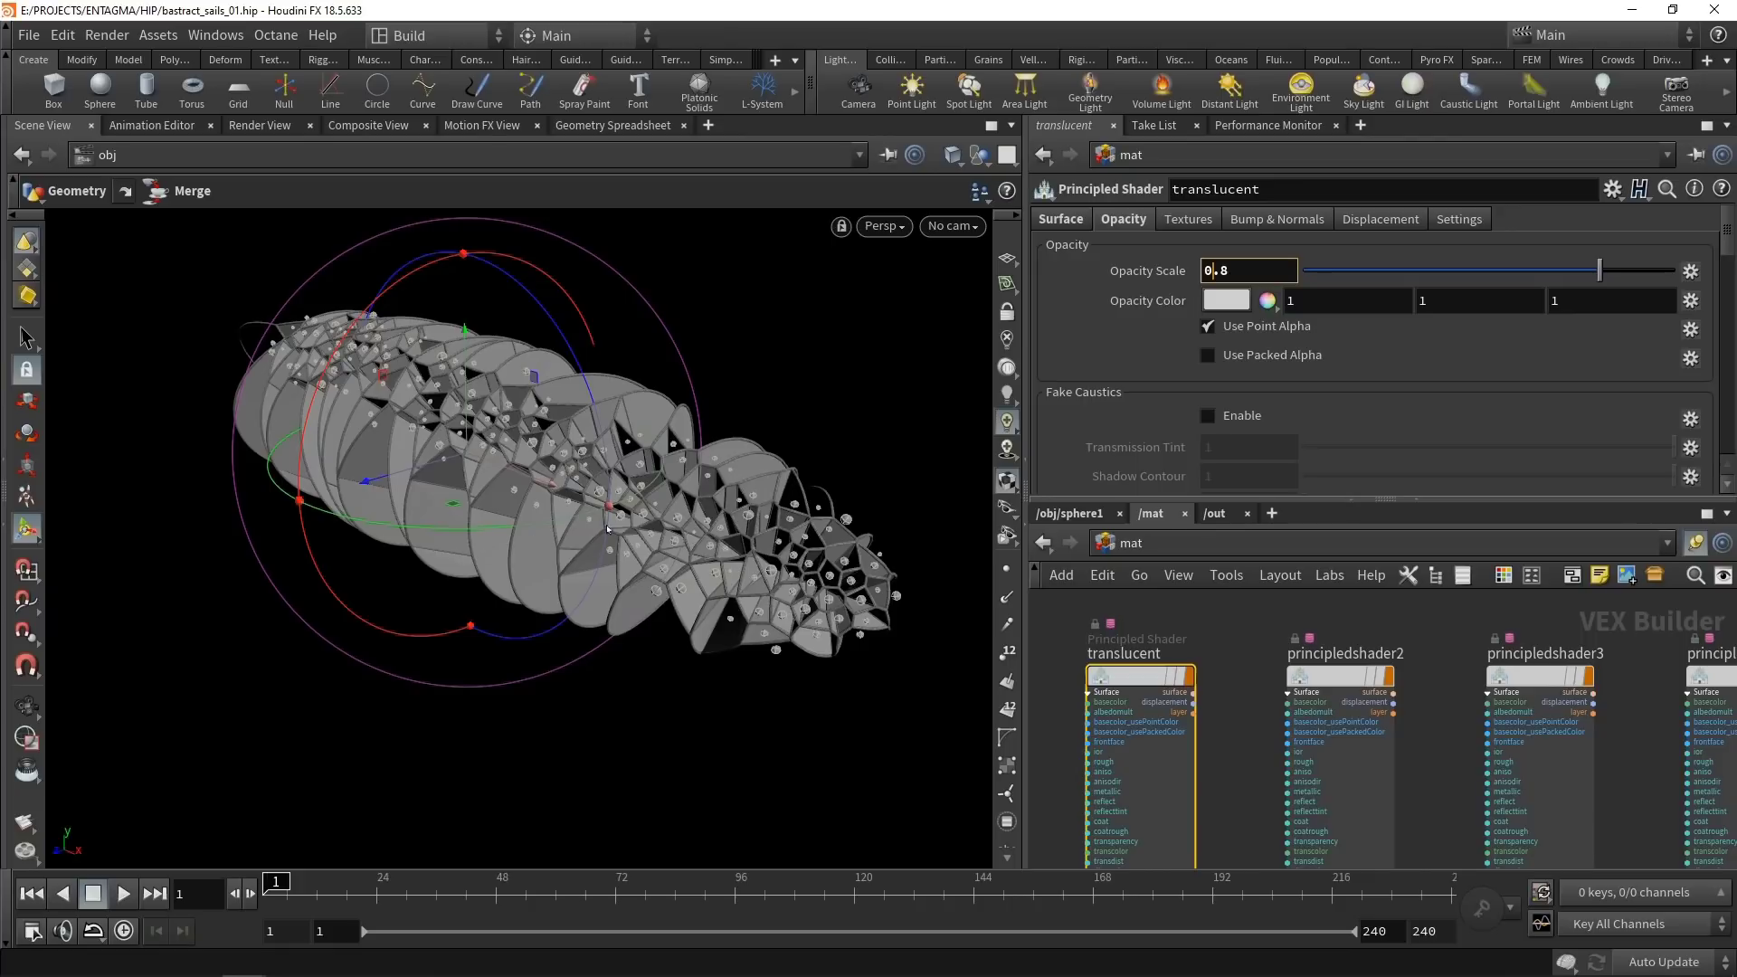
Display the material2 node in the sphere1 network and assign /mat/translucent as its material.
left_click(1073, 516)
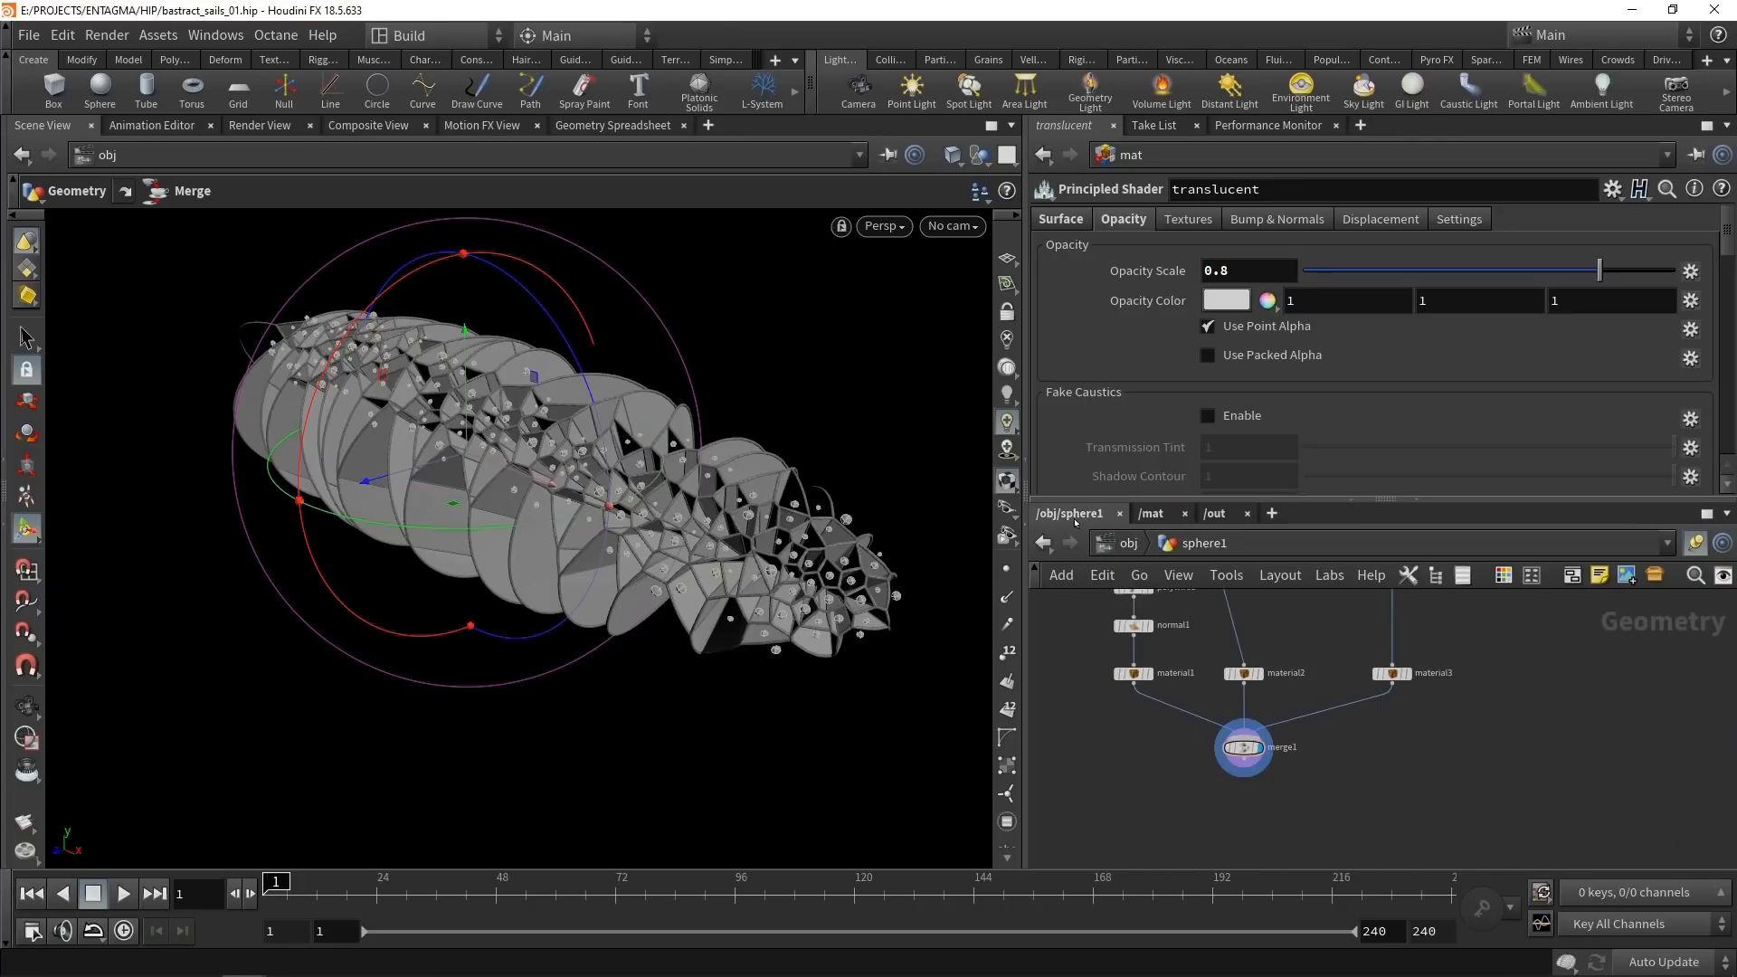
middle_click_drag(1210, 790, 1223, 815)
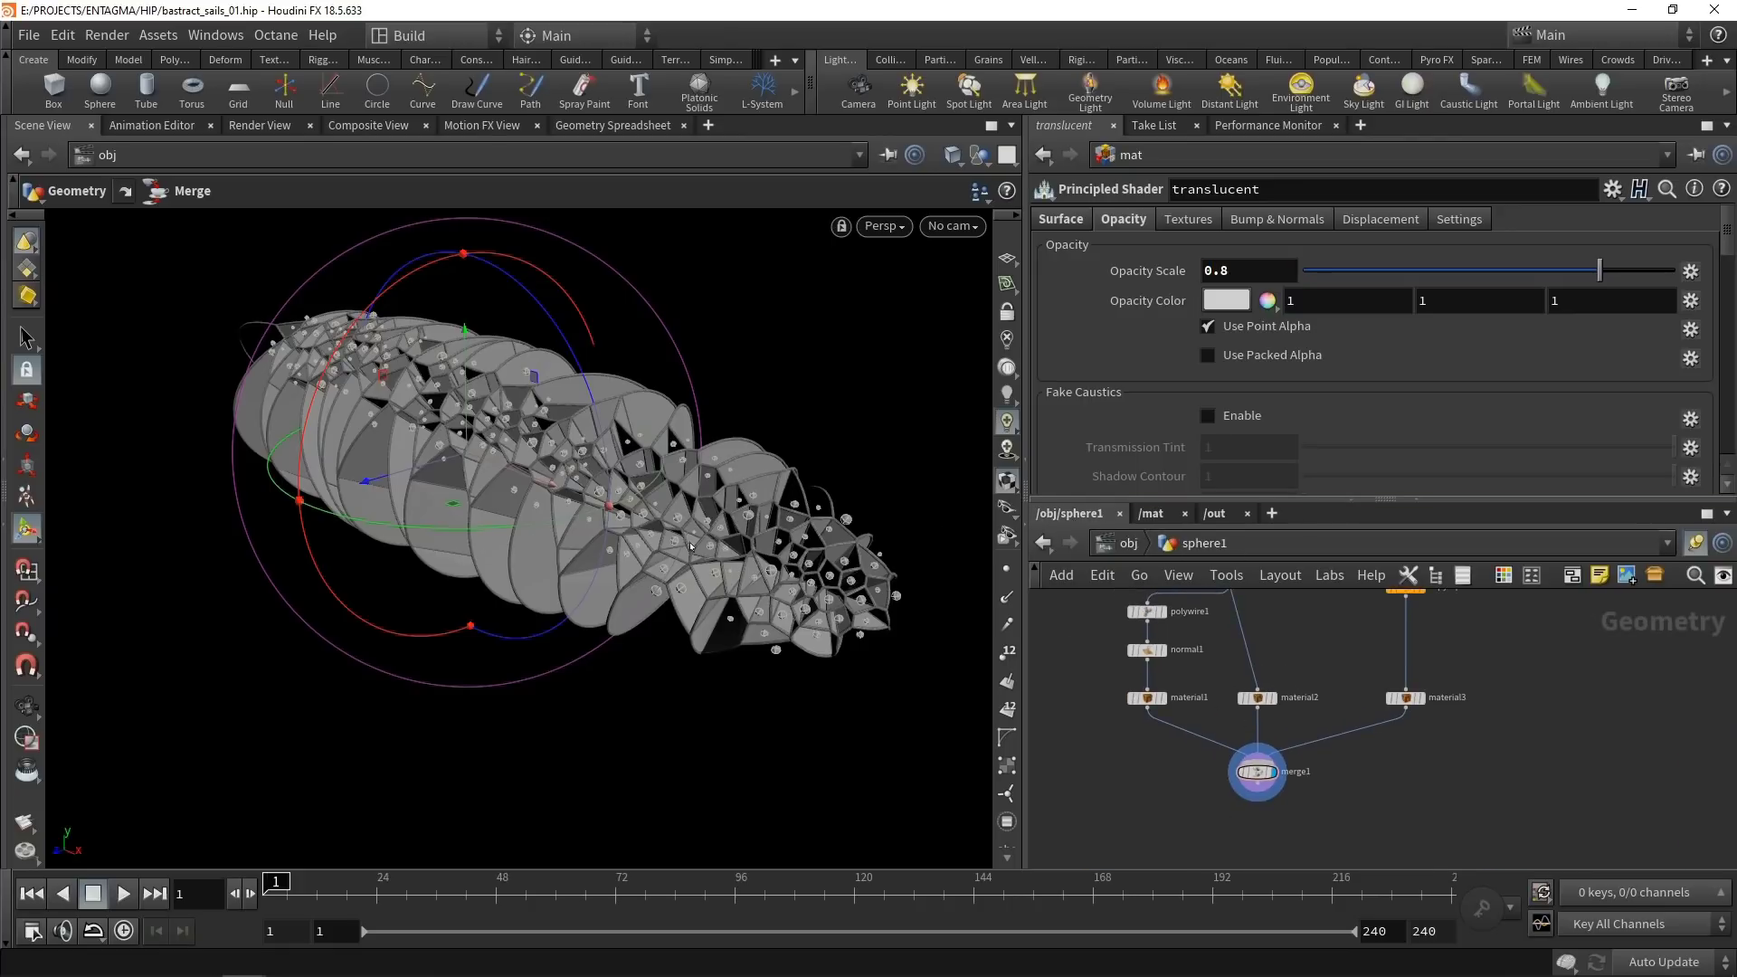
middle_click_drag(1227, 733, 1226, 822)
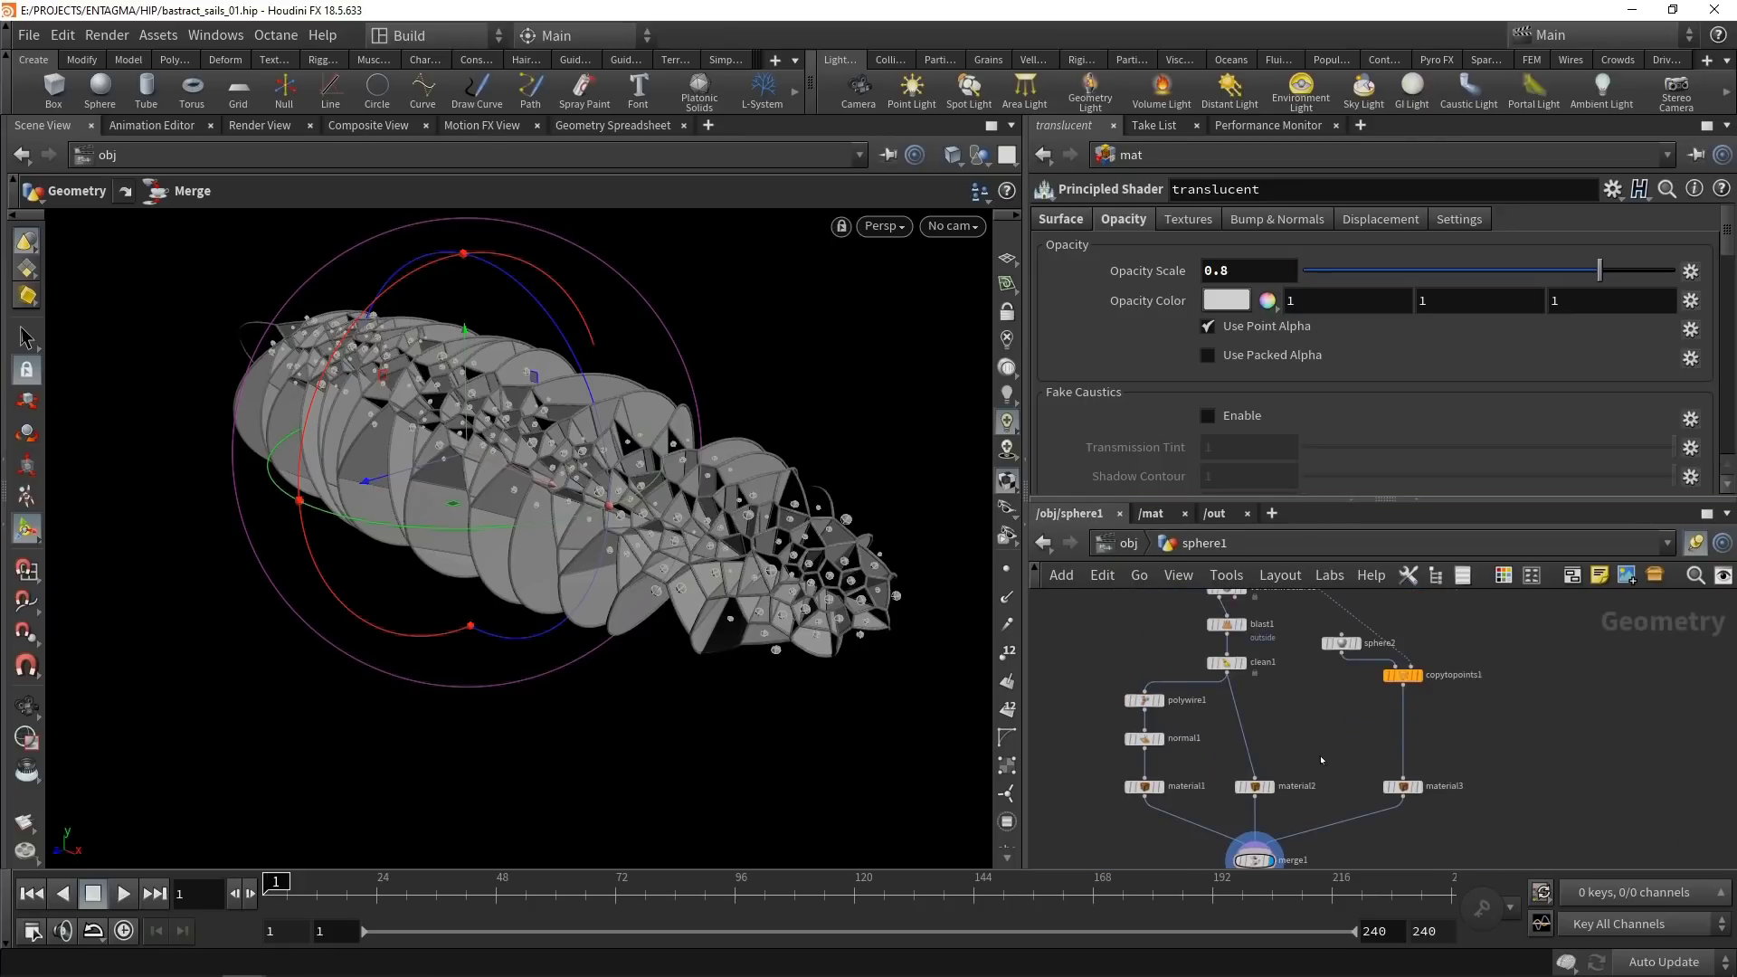
left_click(1255, 786)
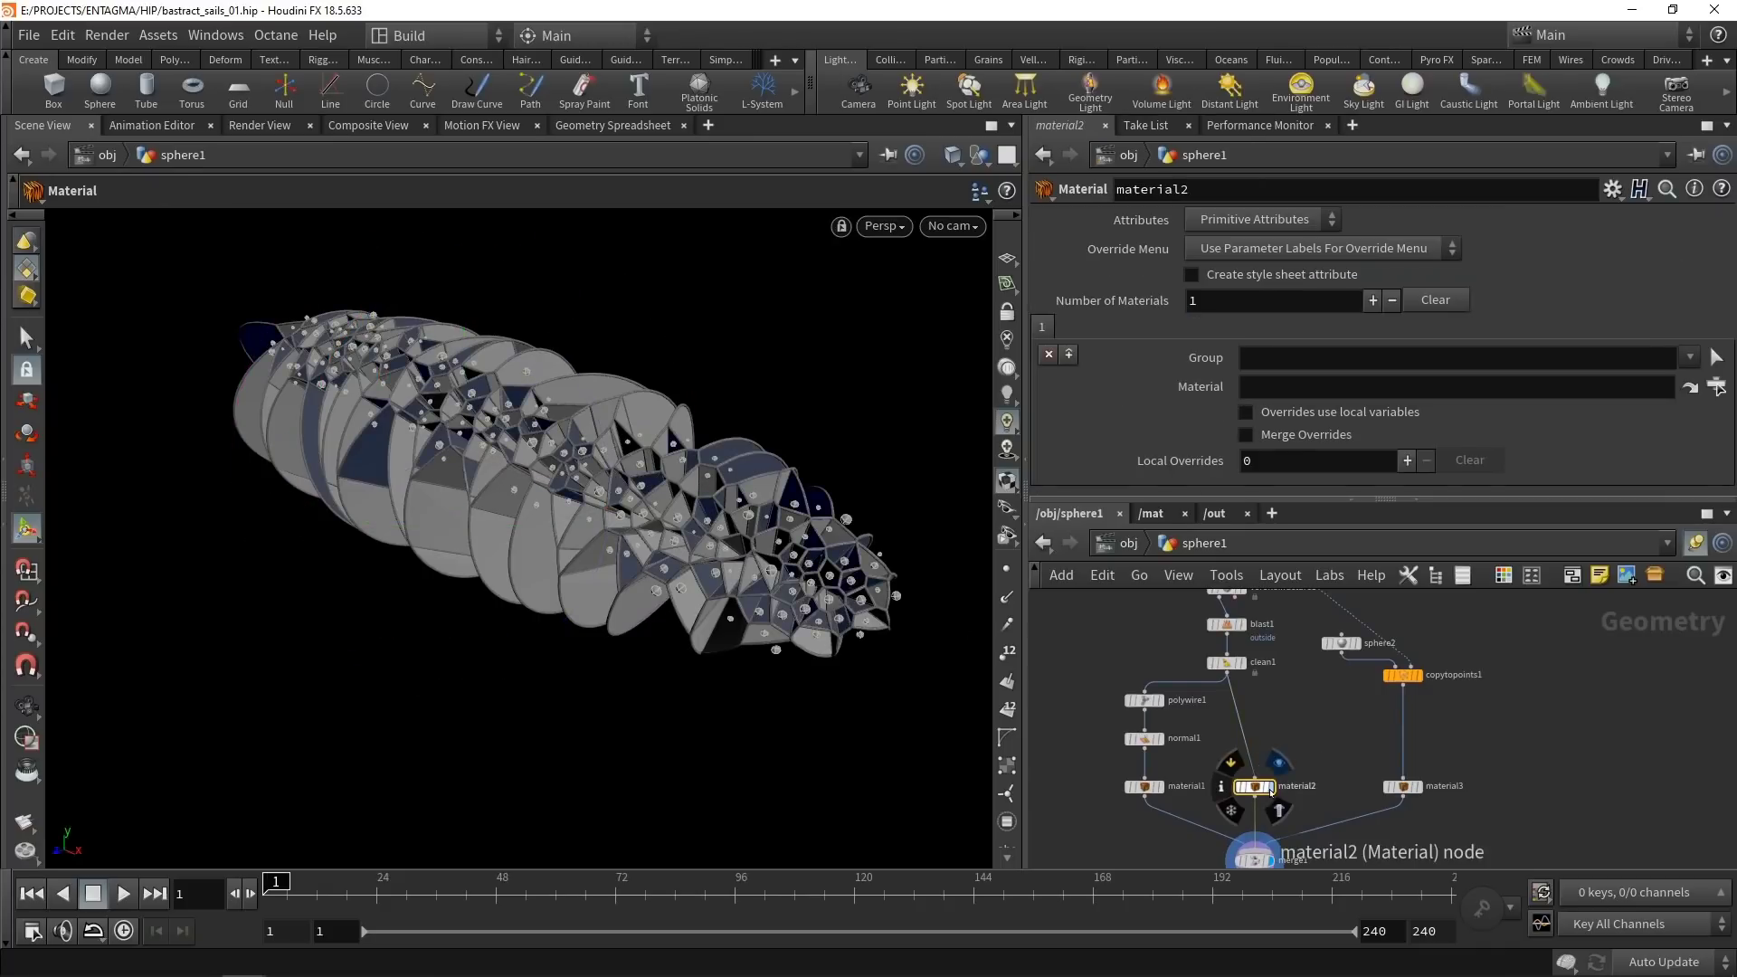
left_click(1270, 787)
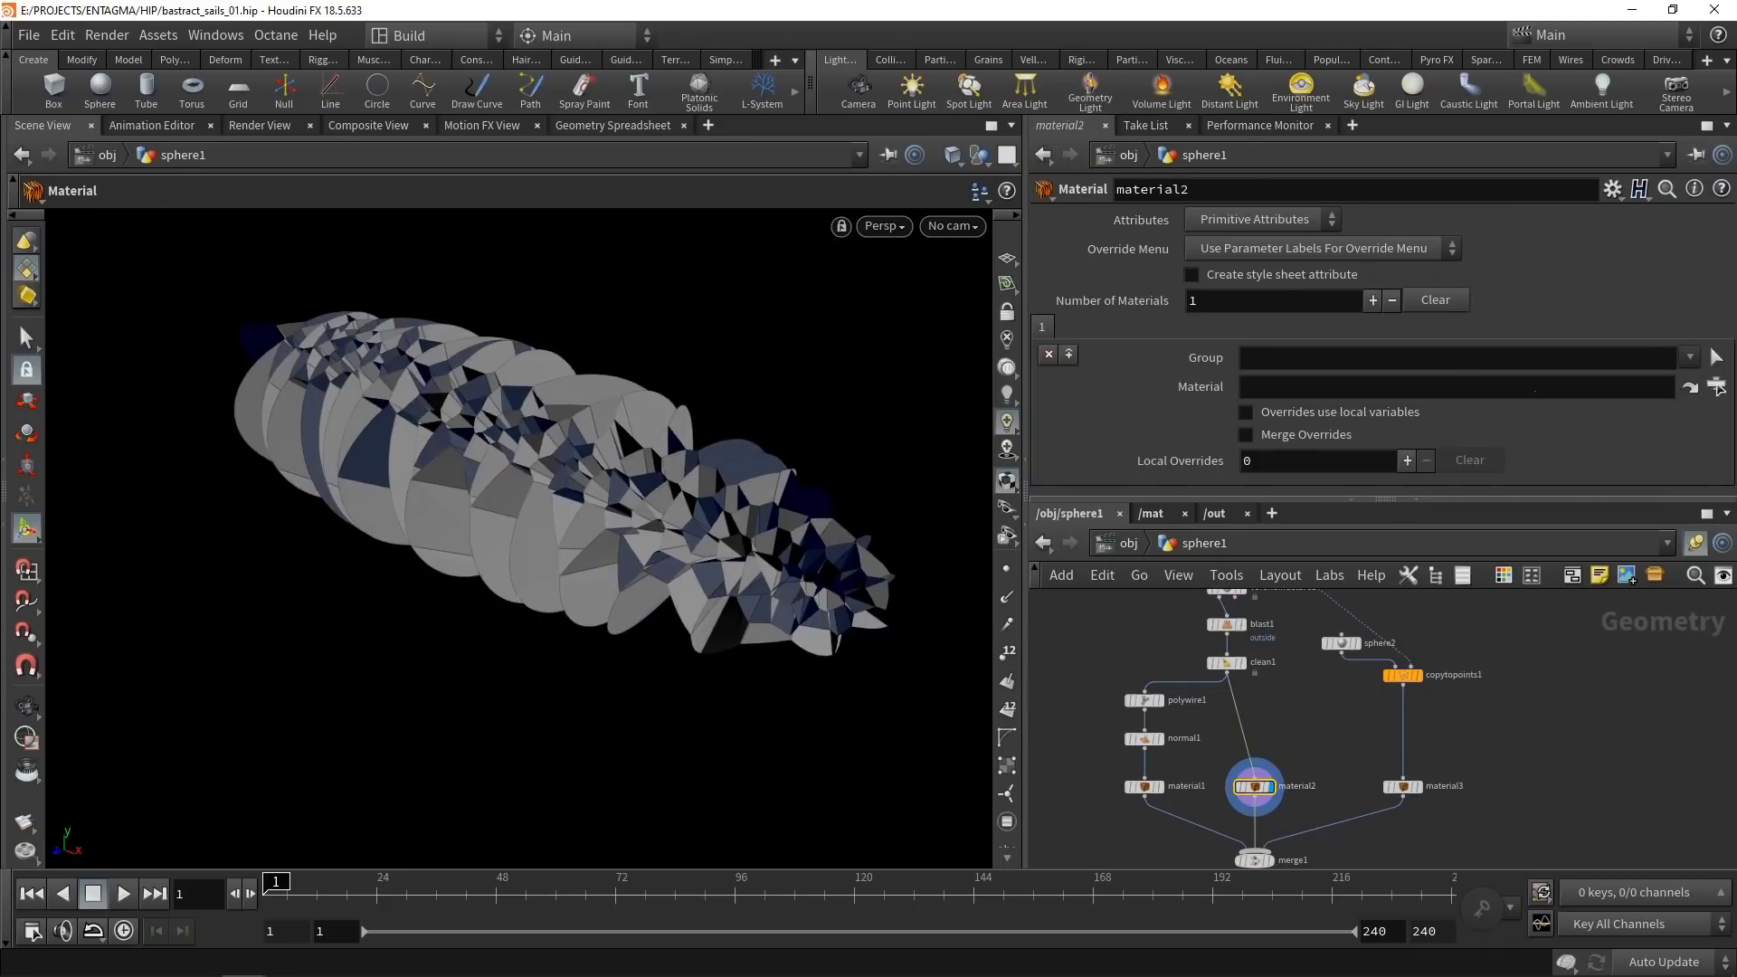
left_click(1717, 388)
left_click(1605, 234)
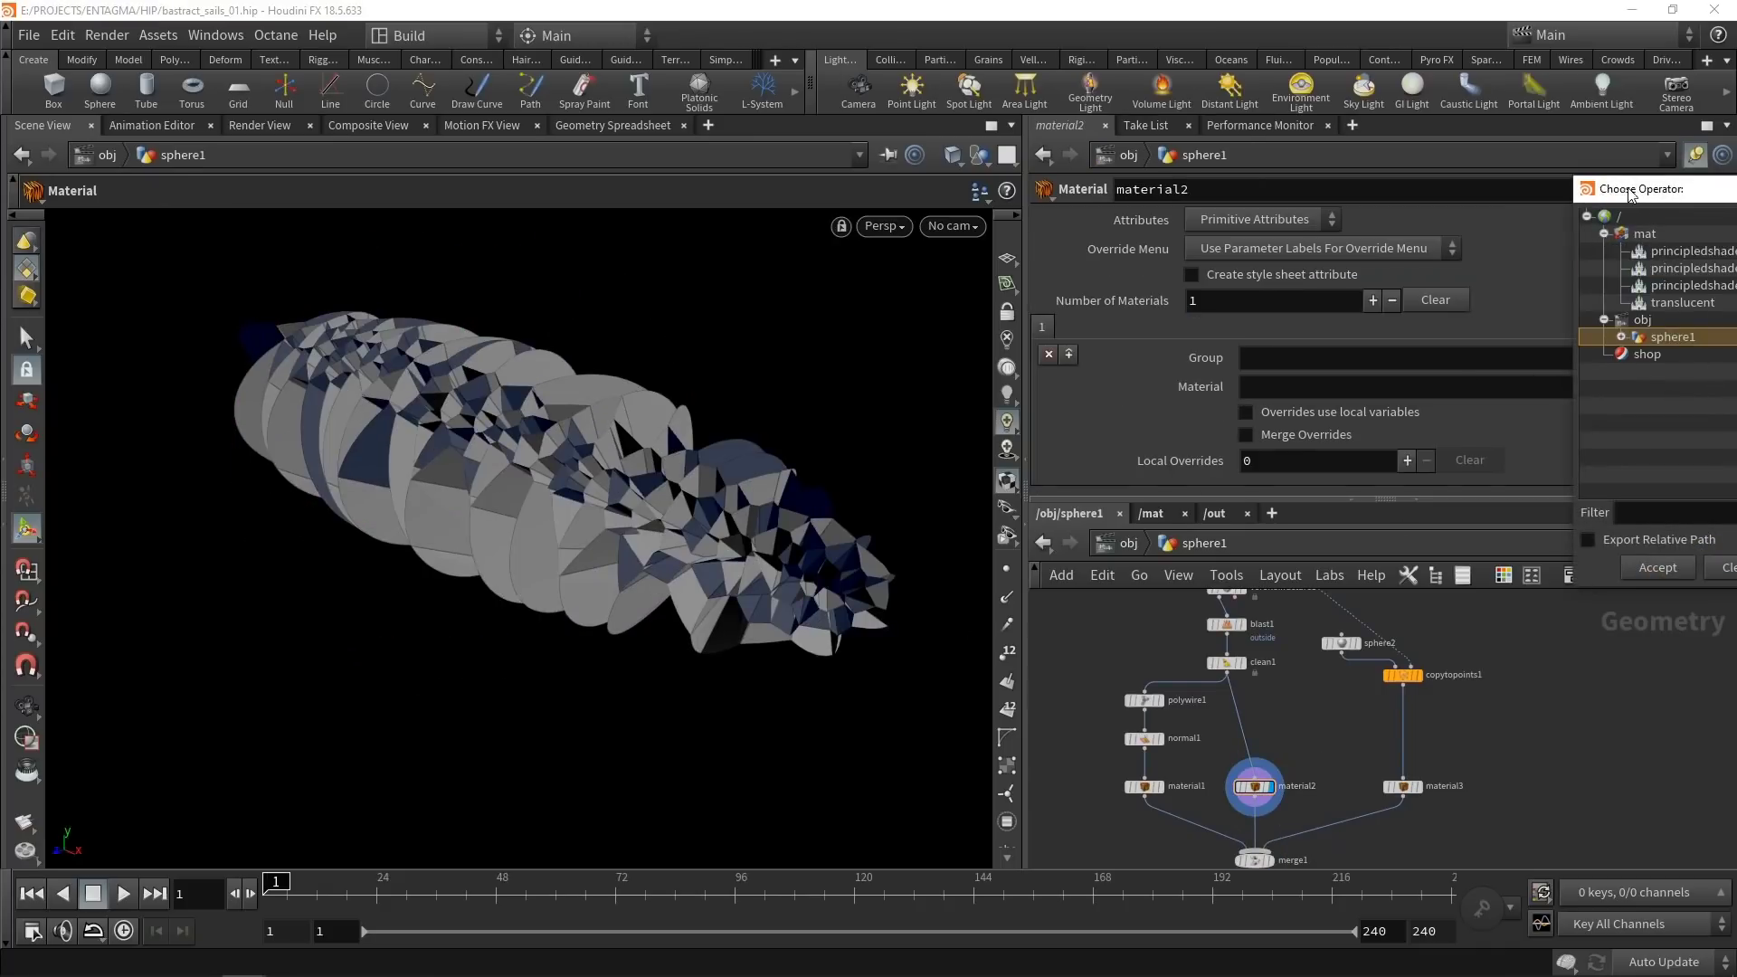
left_click_drag(1633, 190, 1228, 179)
left_click(1290, 295)
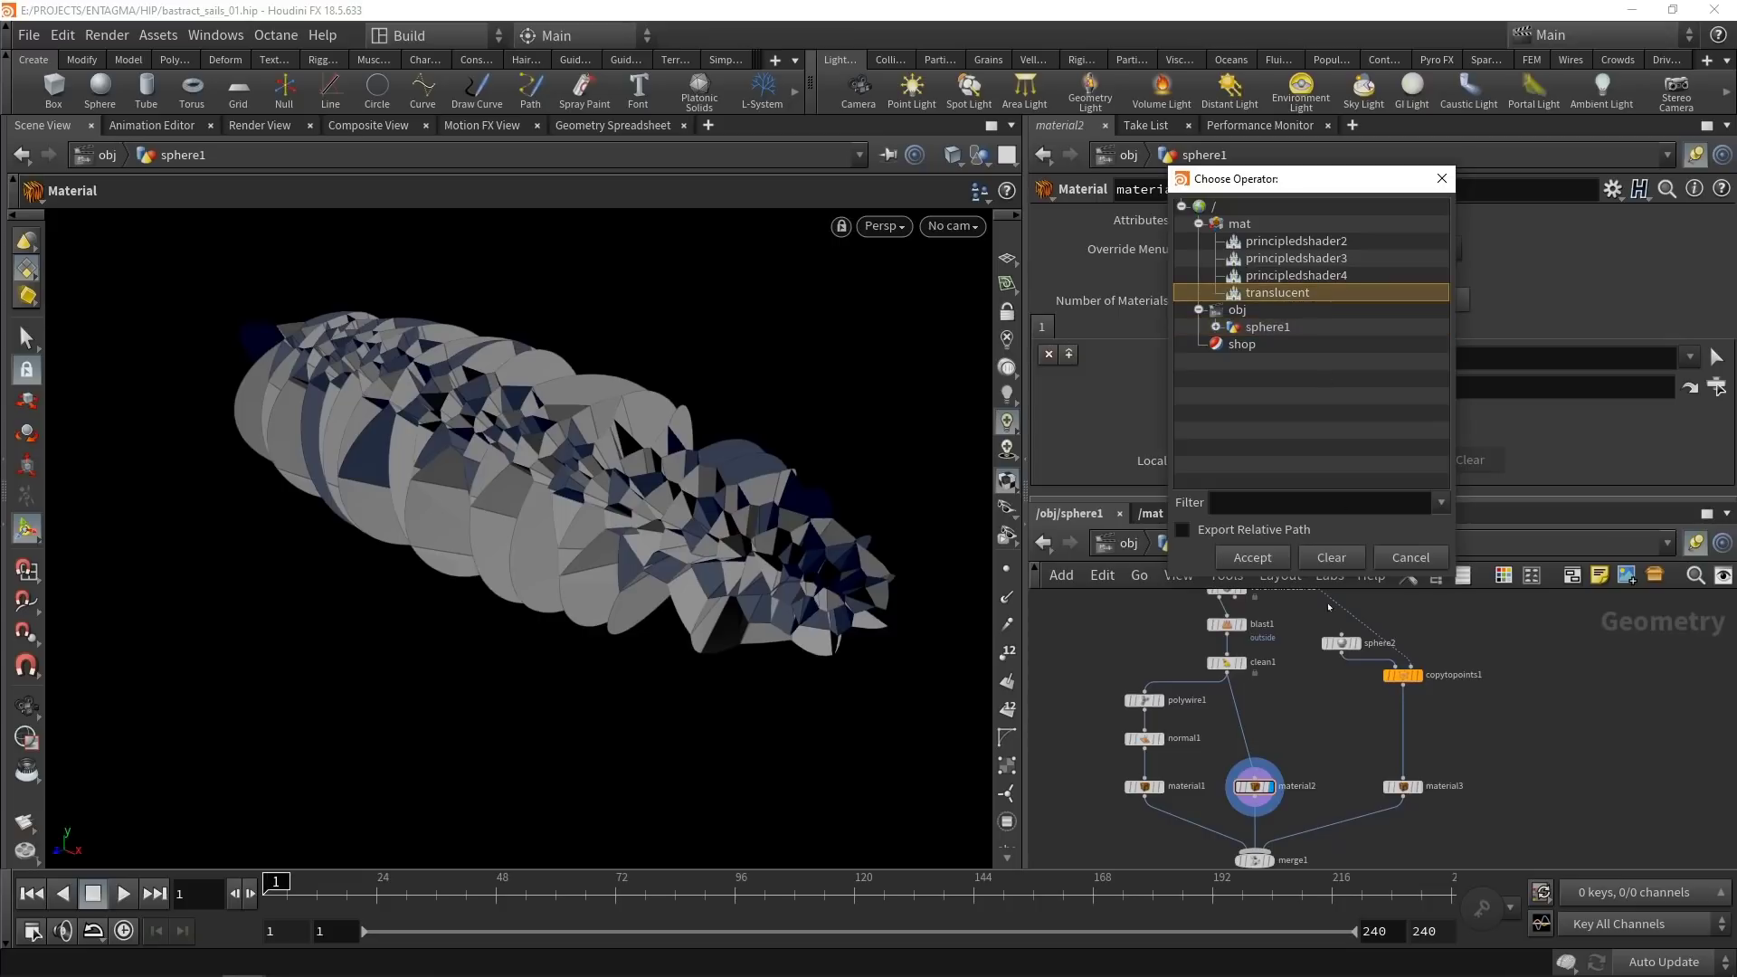
left_click(1253, 557)
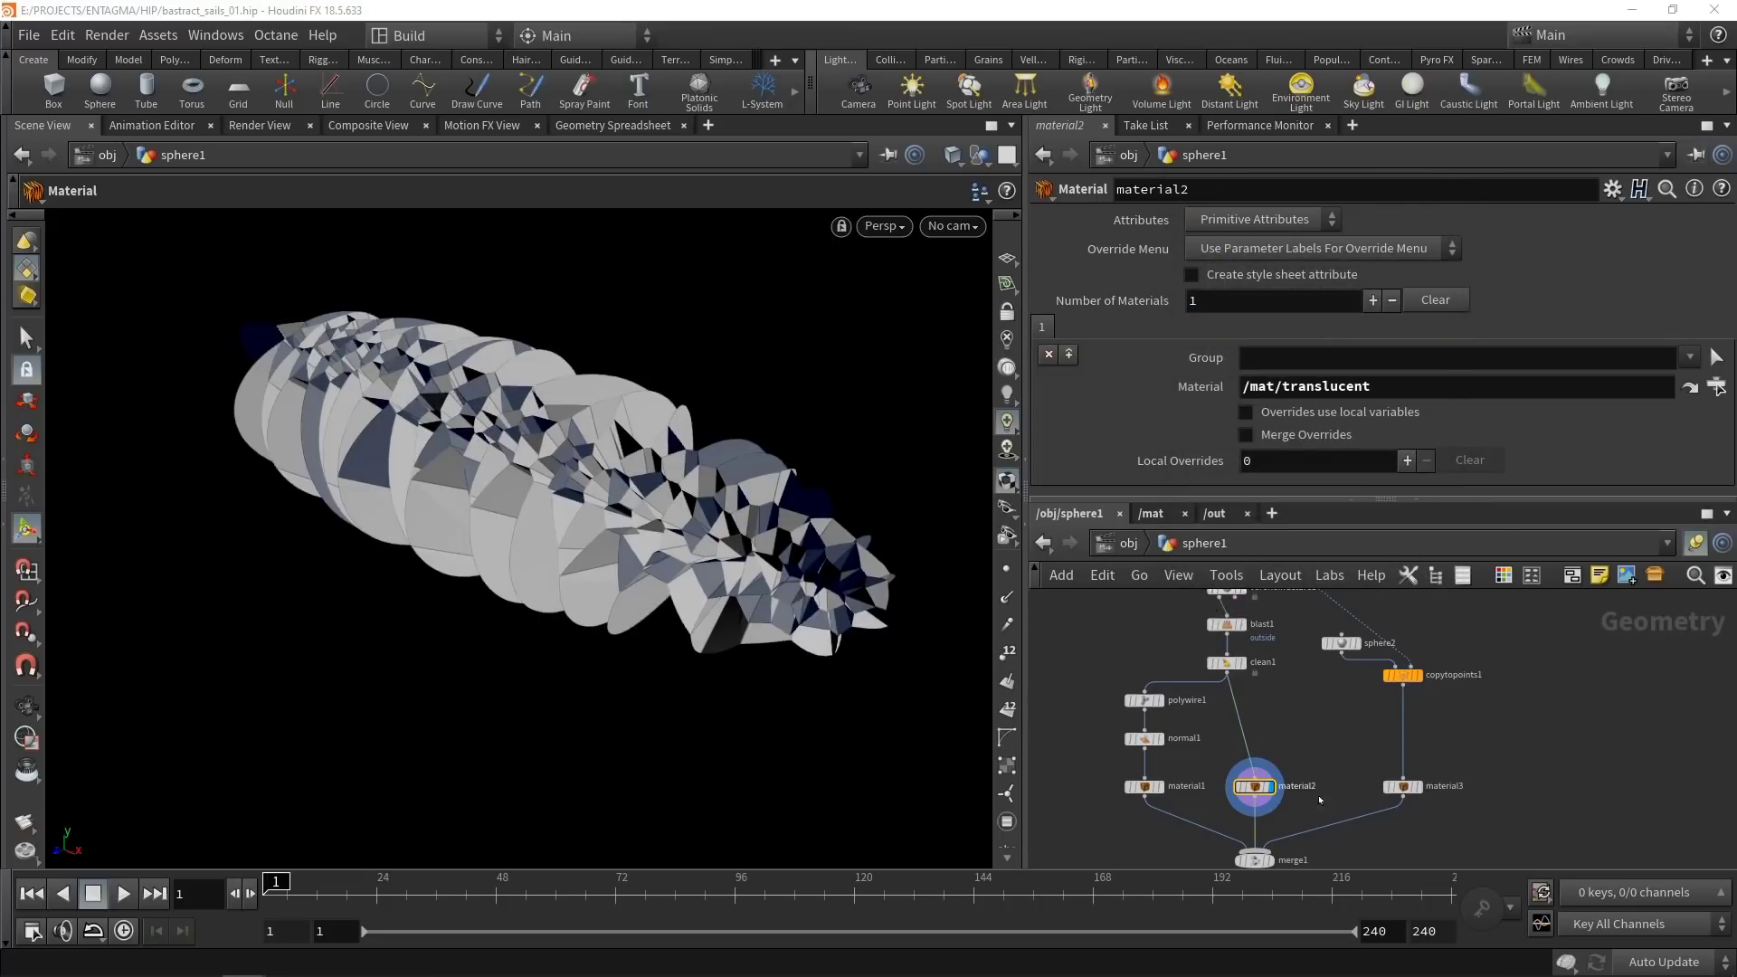
Rename the second Principled Shader in the mat network as metal.
left_click(1155, 514)
double_click(1330, 652)
type("metal")
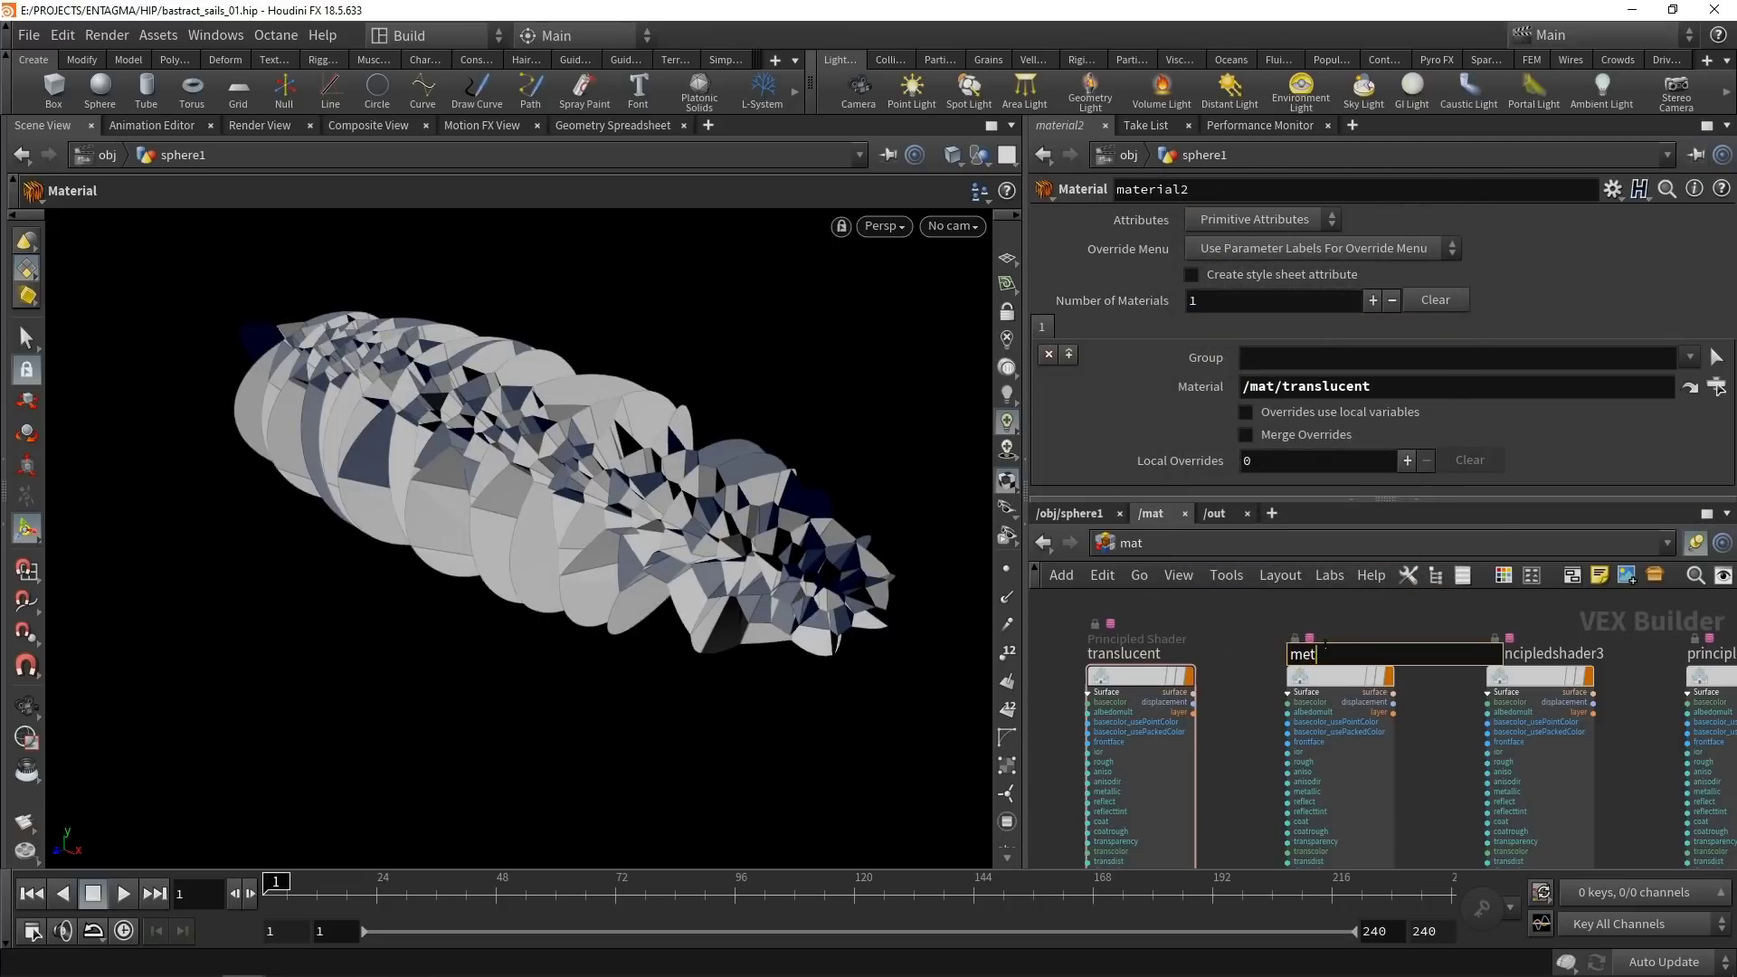
key("Return")
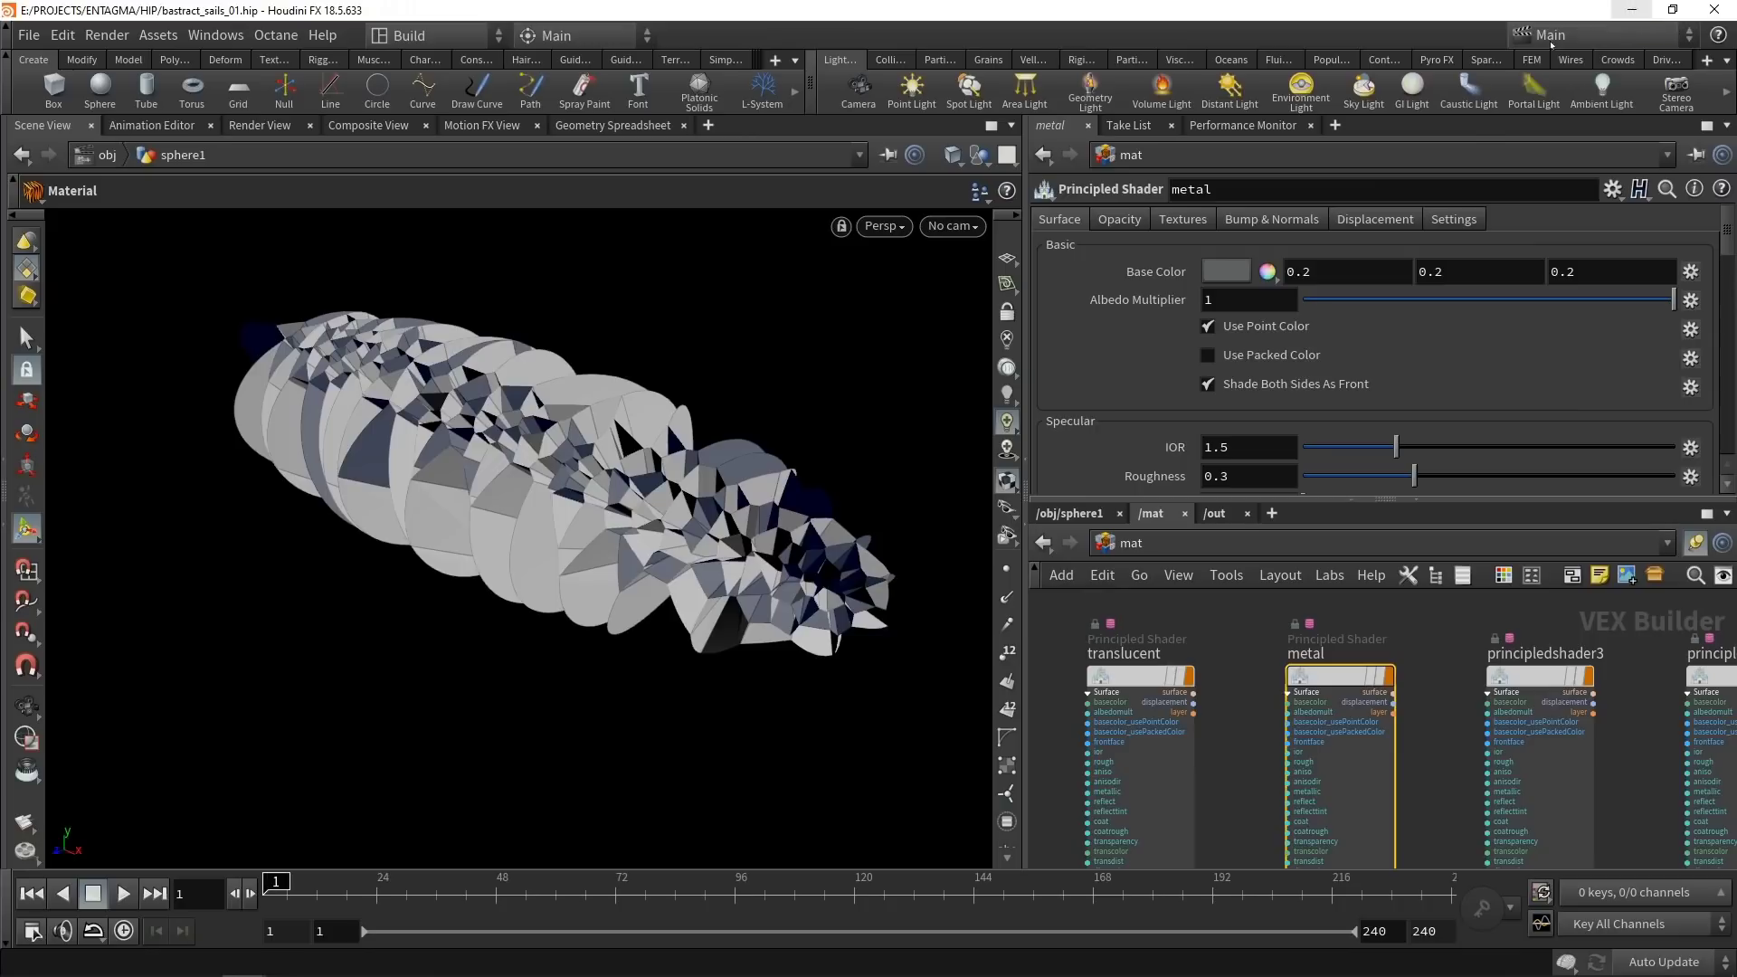
Set the metal shader's base color to a pale copper with hue 20, saturation 0.5 and value 1.
left_click(1230, 272)
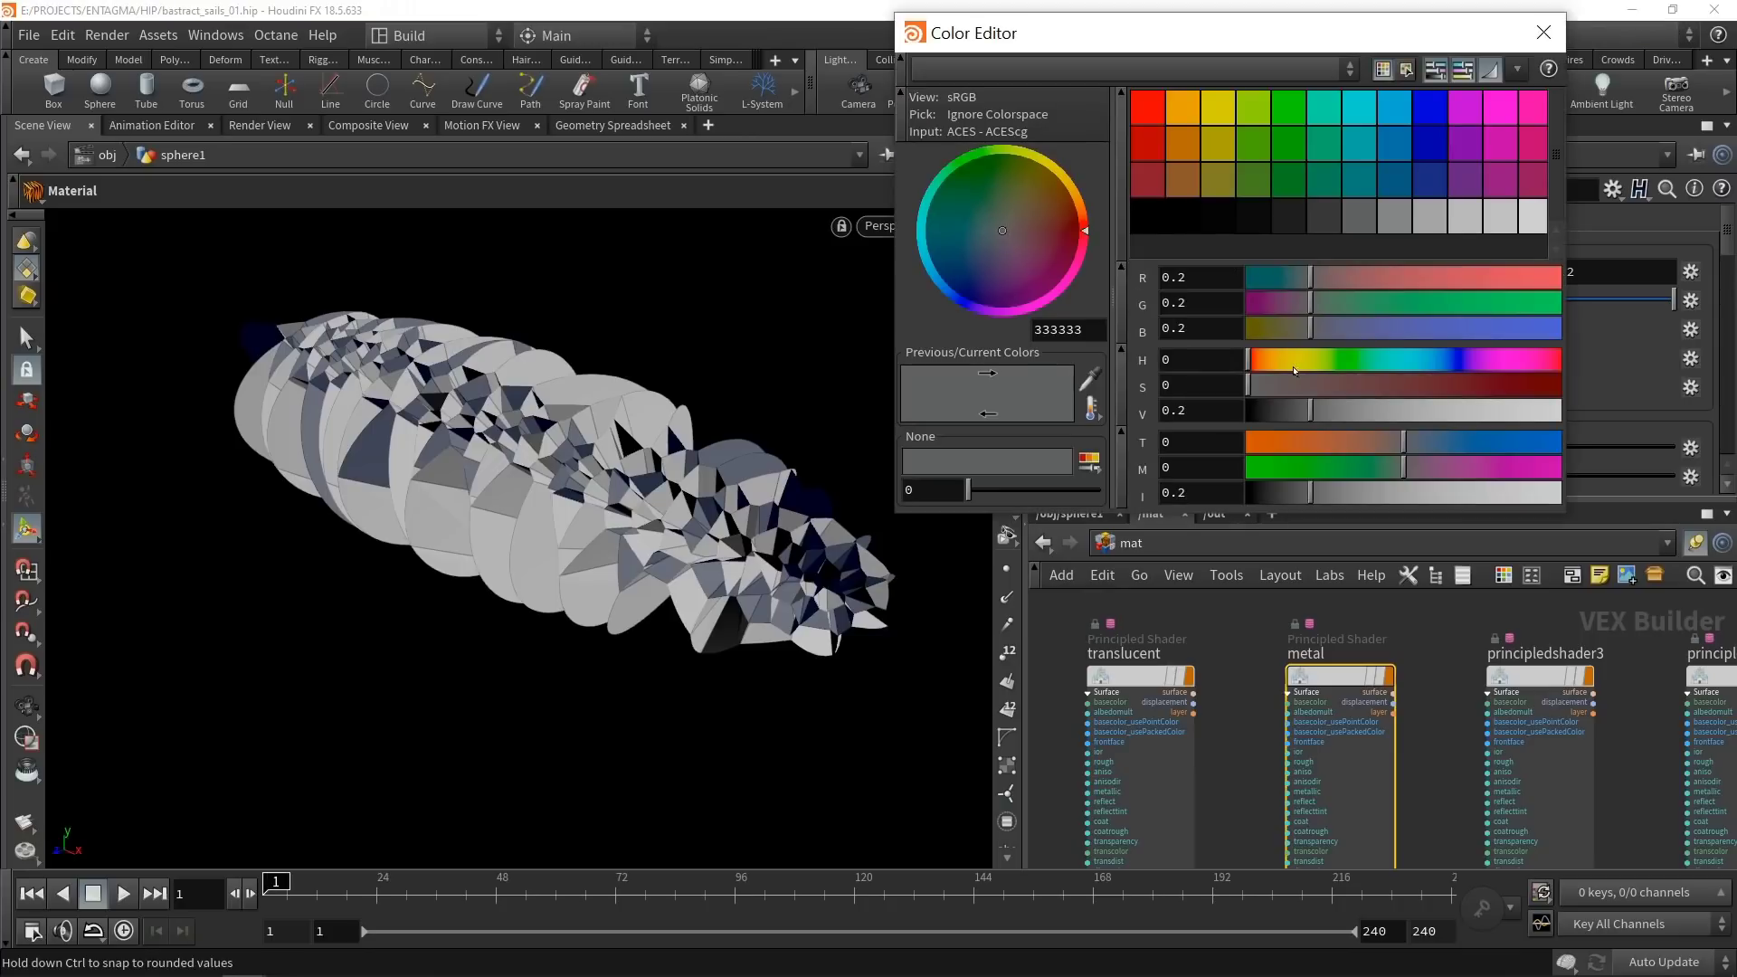
left_click(1267, 362)
left_click_drag(1267, 362, 1264, 364)
type("20")
key("Return")
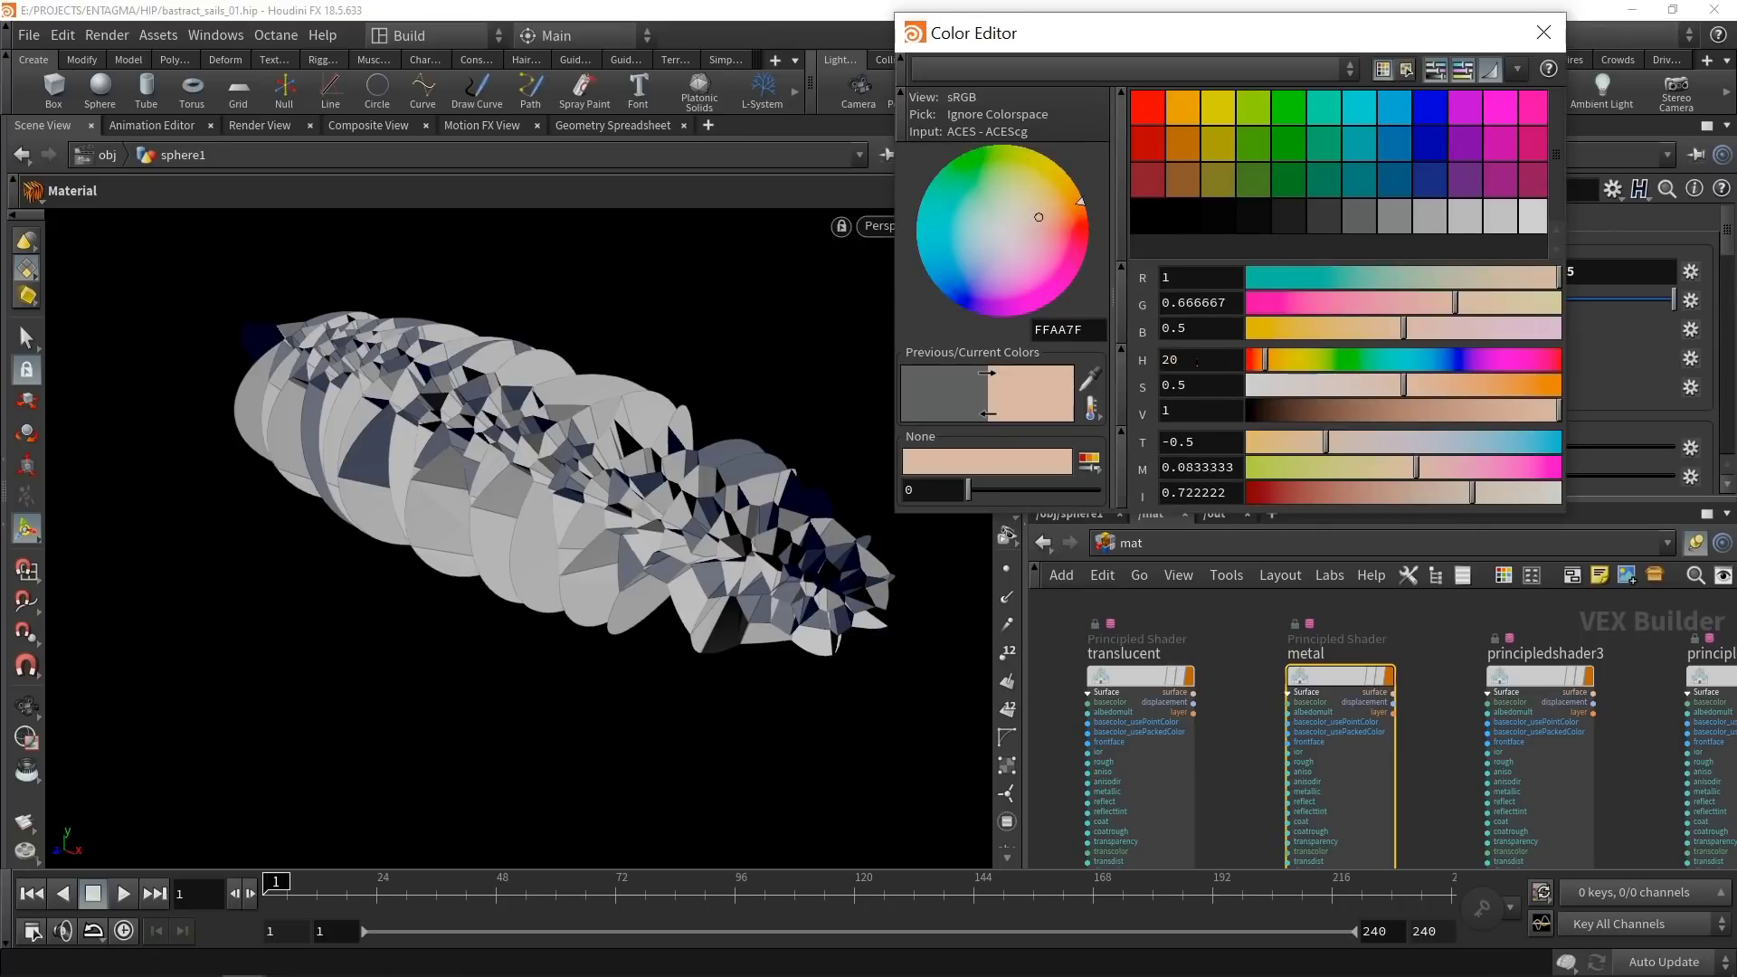
left_click(1544, 32)
Set the metal shader's roughness to 0.1 and its Metallic value to 1.
left_click(1277, 365)
key("BackSpace")
type("1")
key("Return")
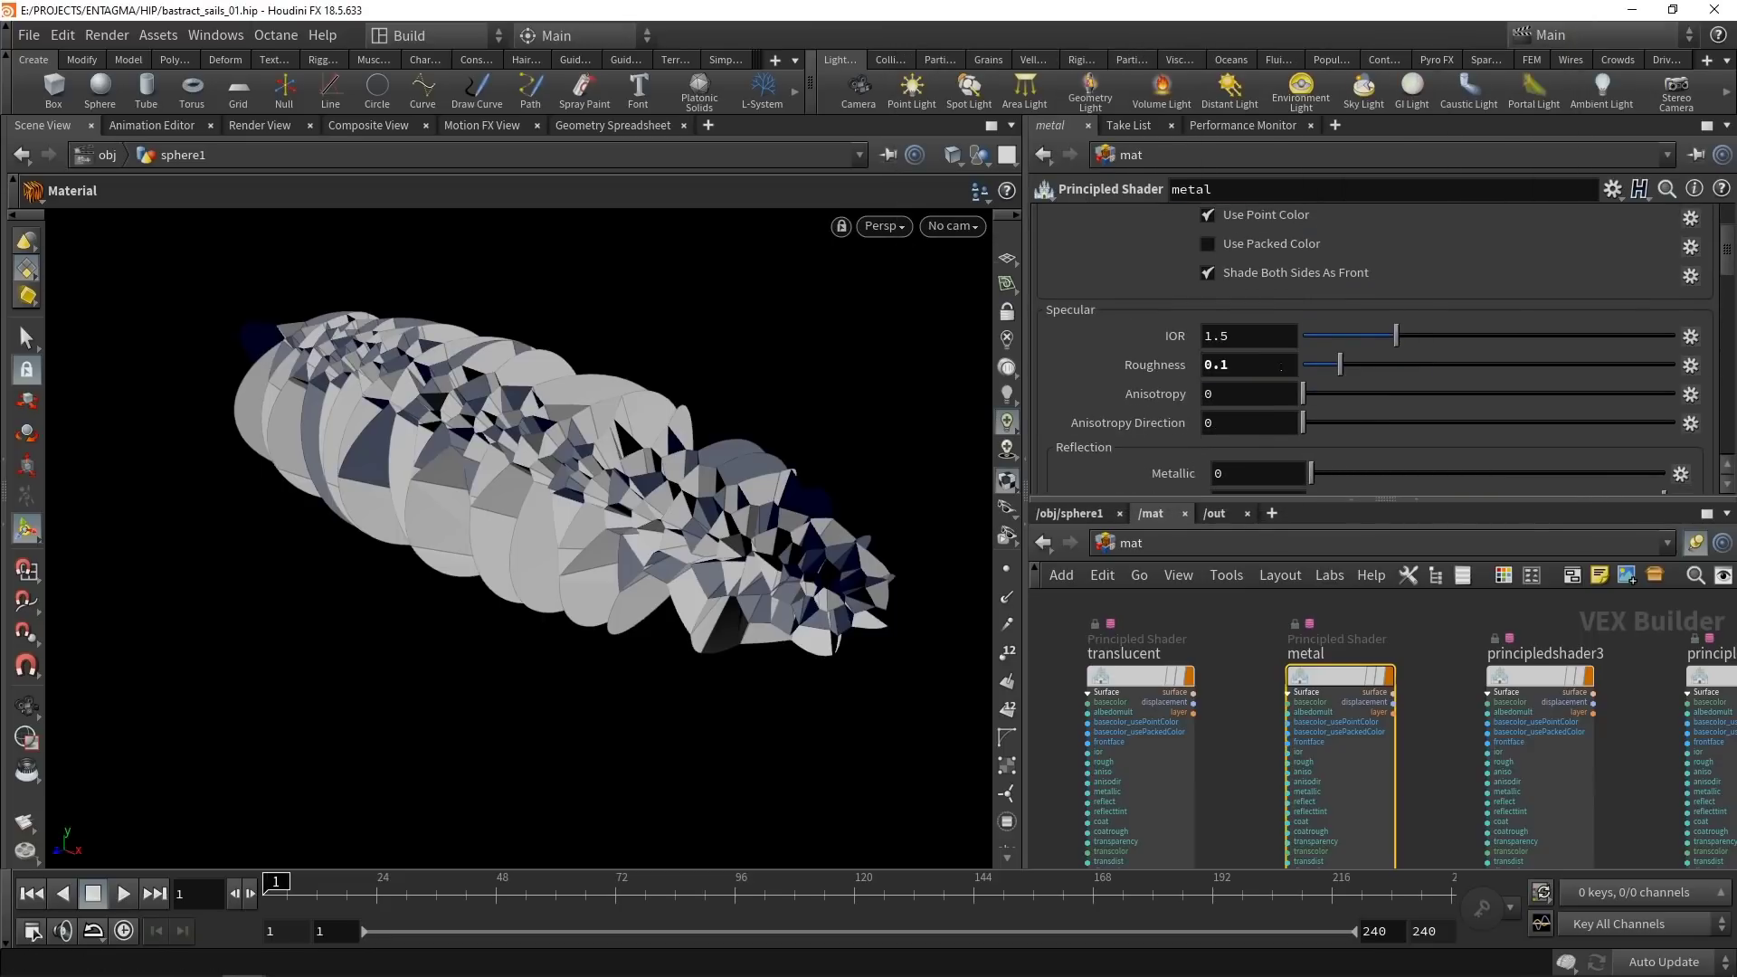
left_click_drag(1310, 474, 1665, 474)
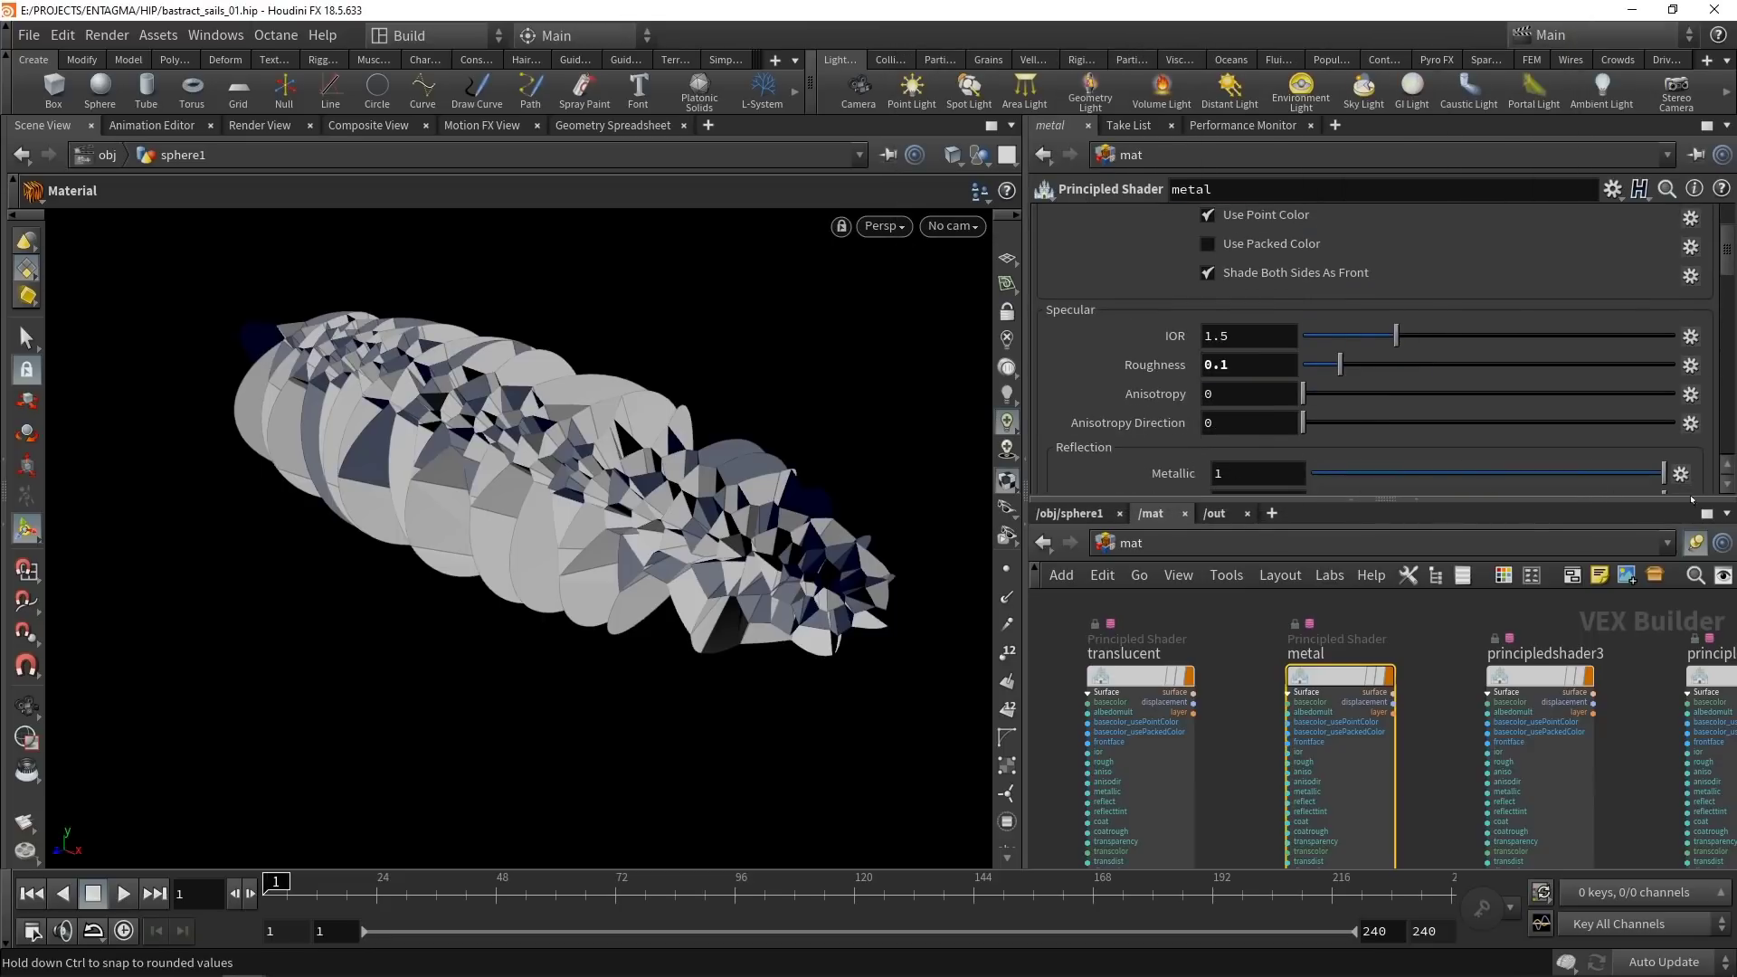
Display the material1 node in the sphere1 network and assign /mat/metal to the wires.
left_click(1070, 513)
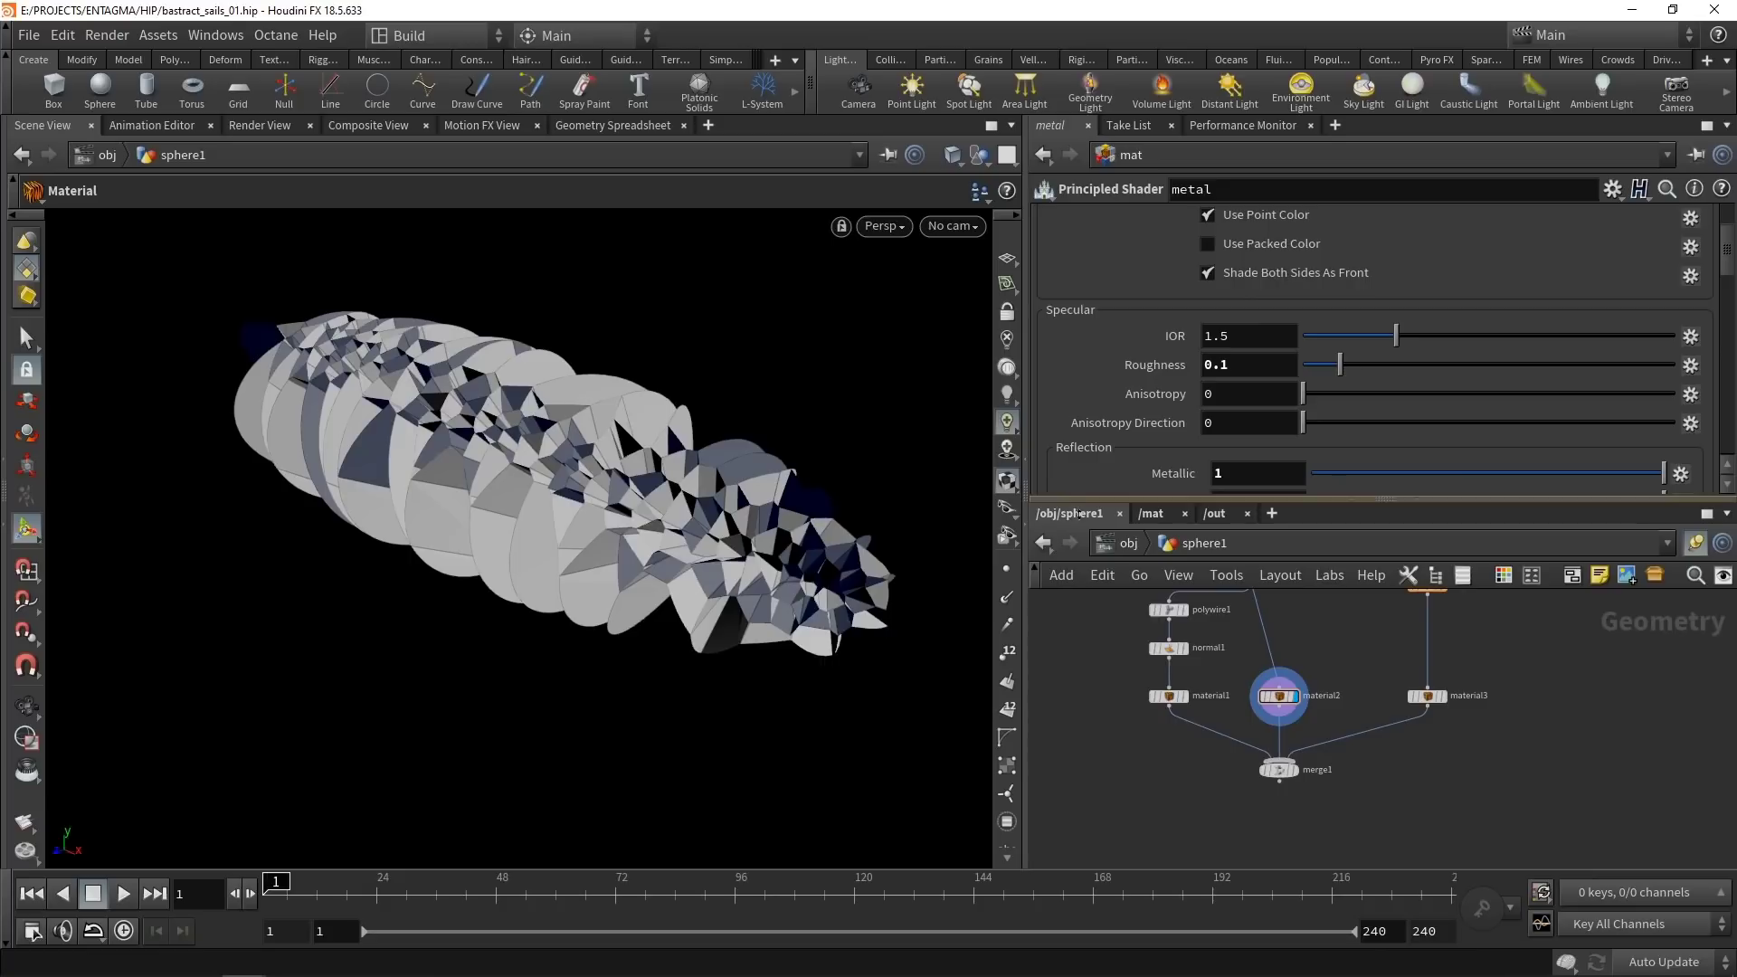
left_click(1182, 759)
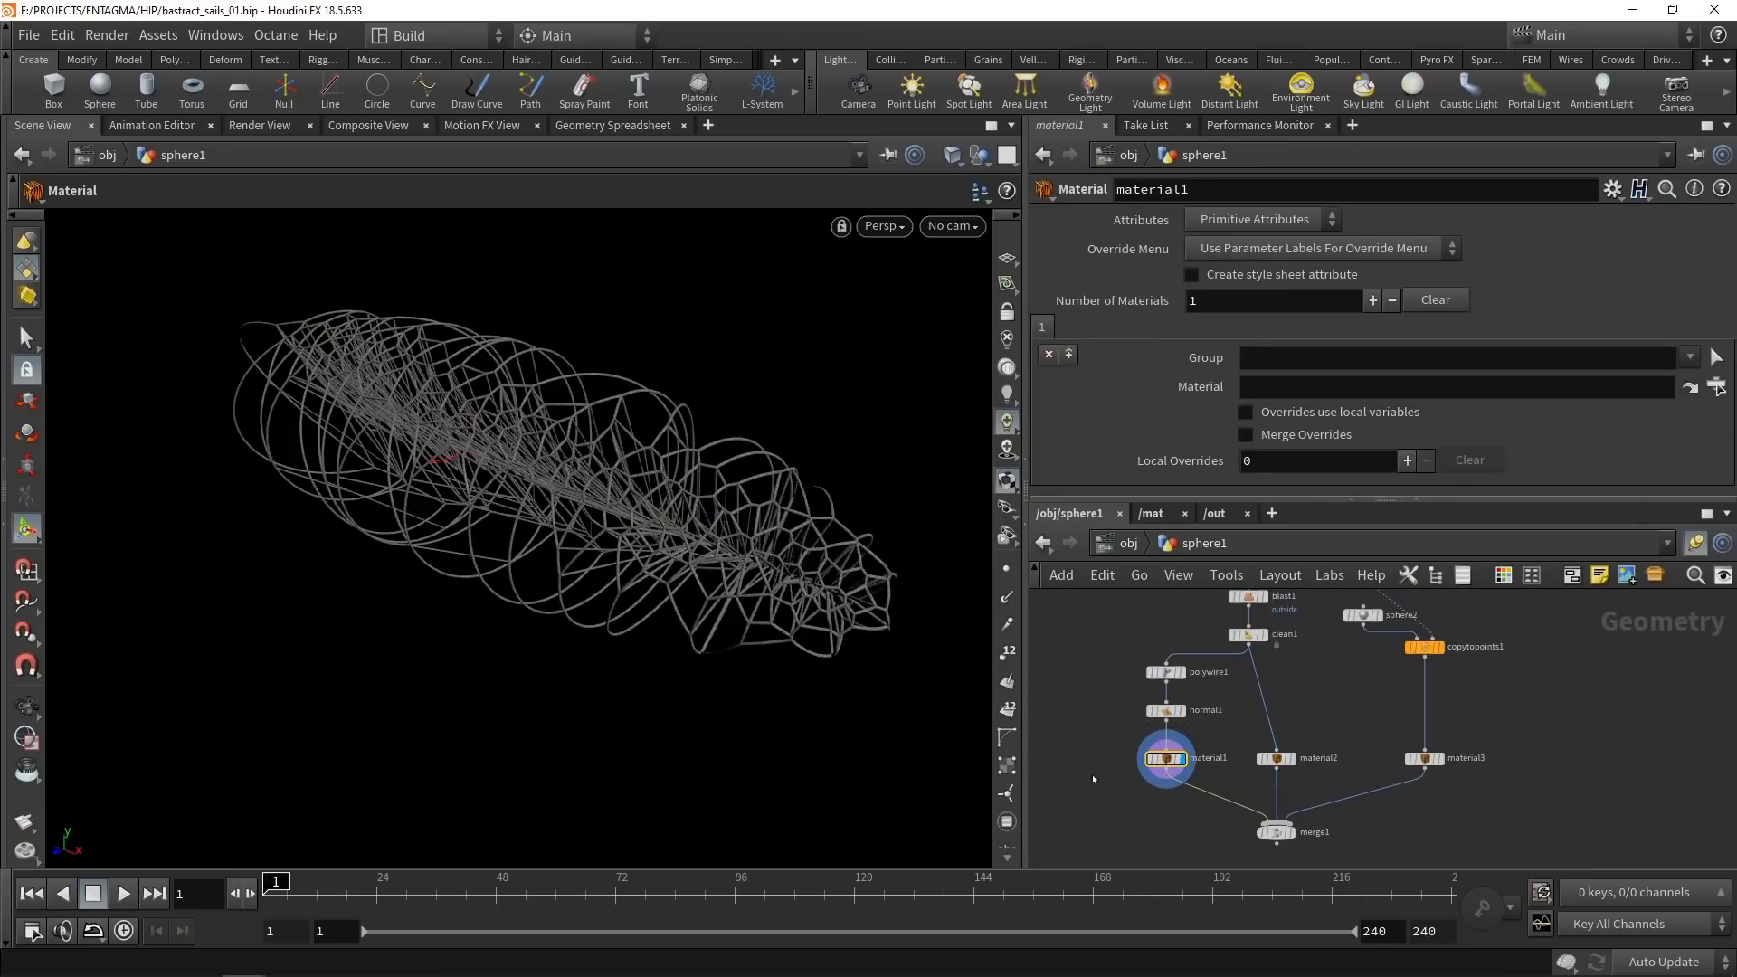
left_click(1717, 387)
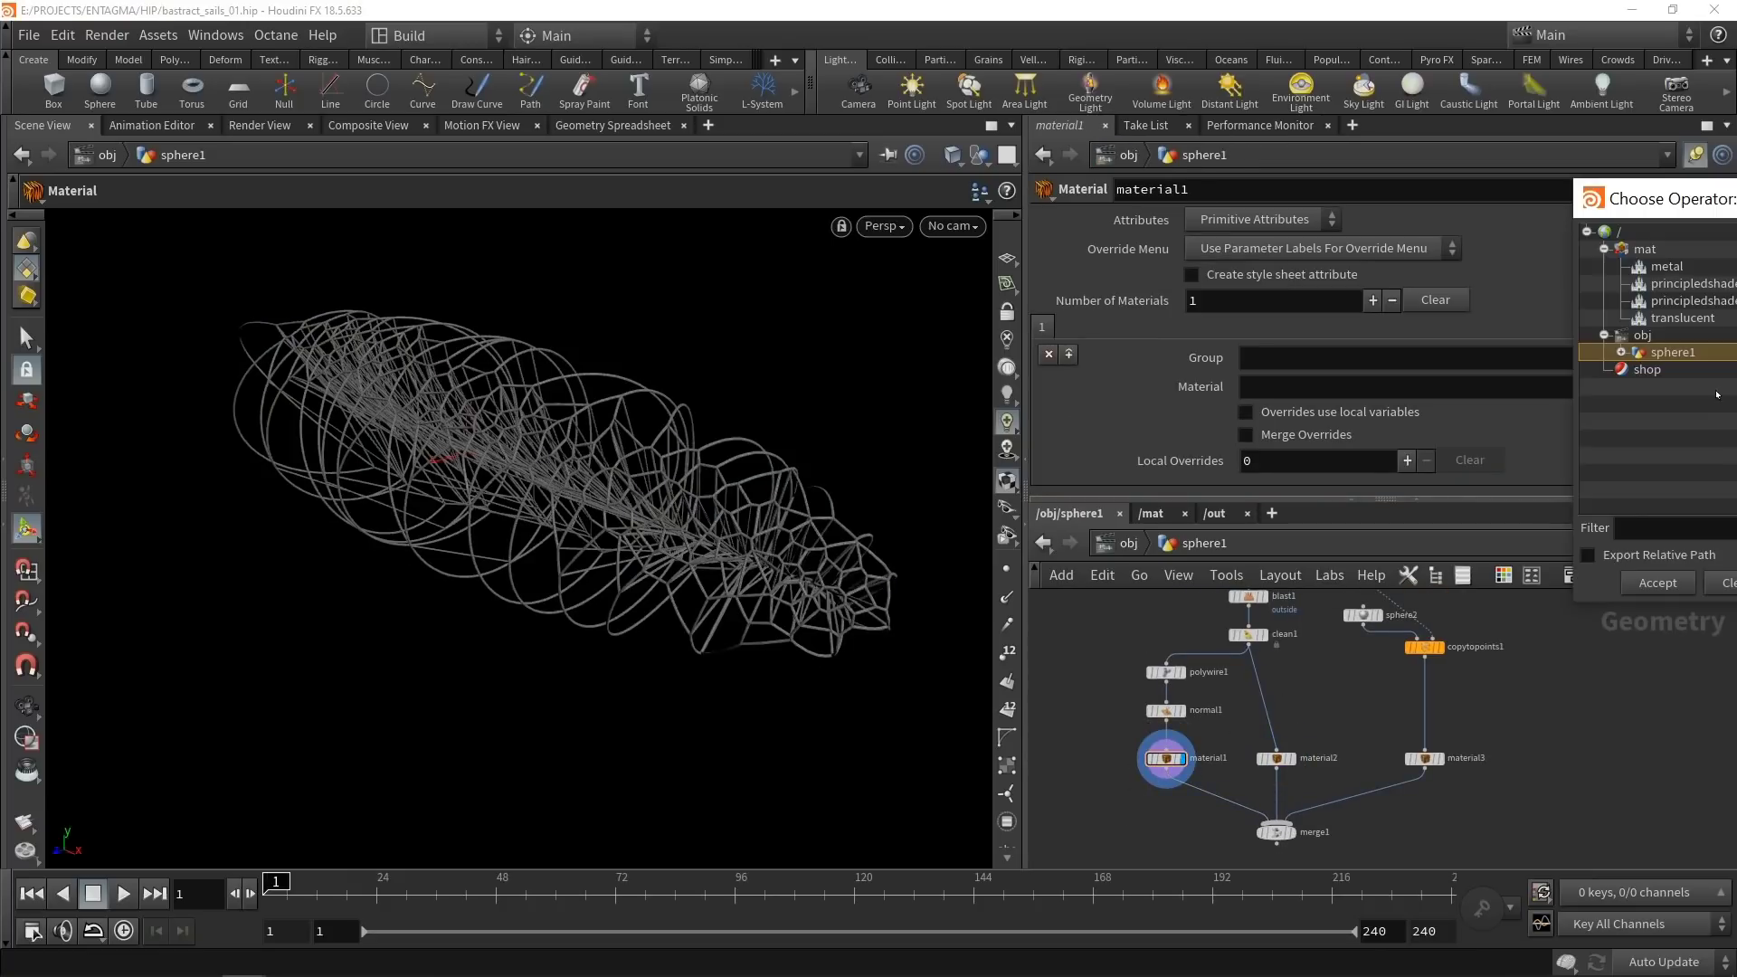
double_click(1665, 267)
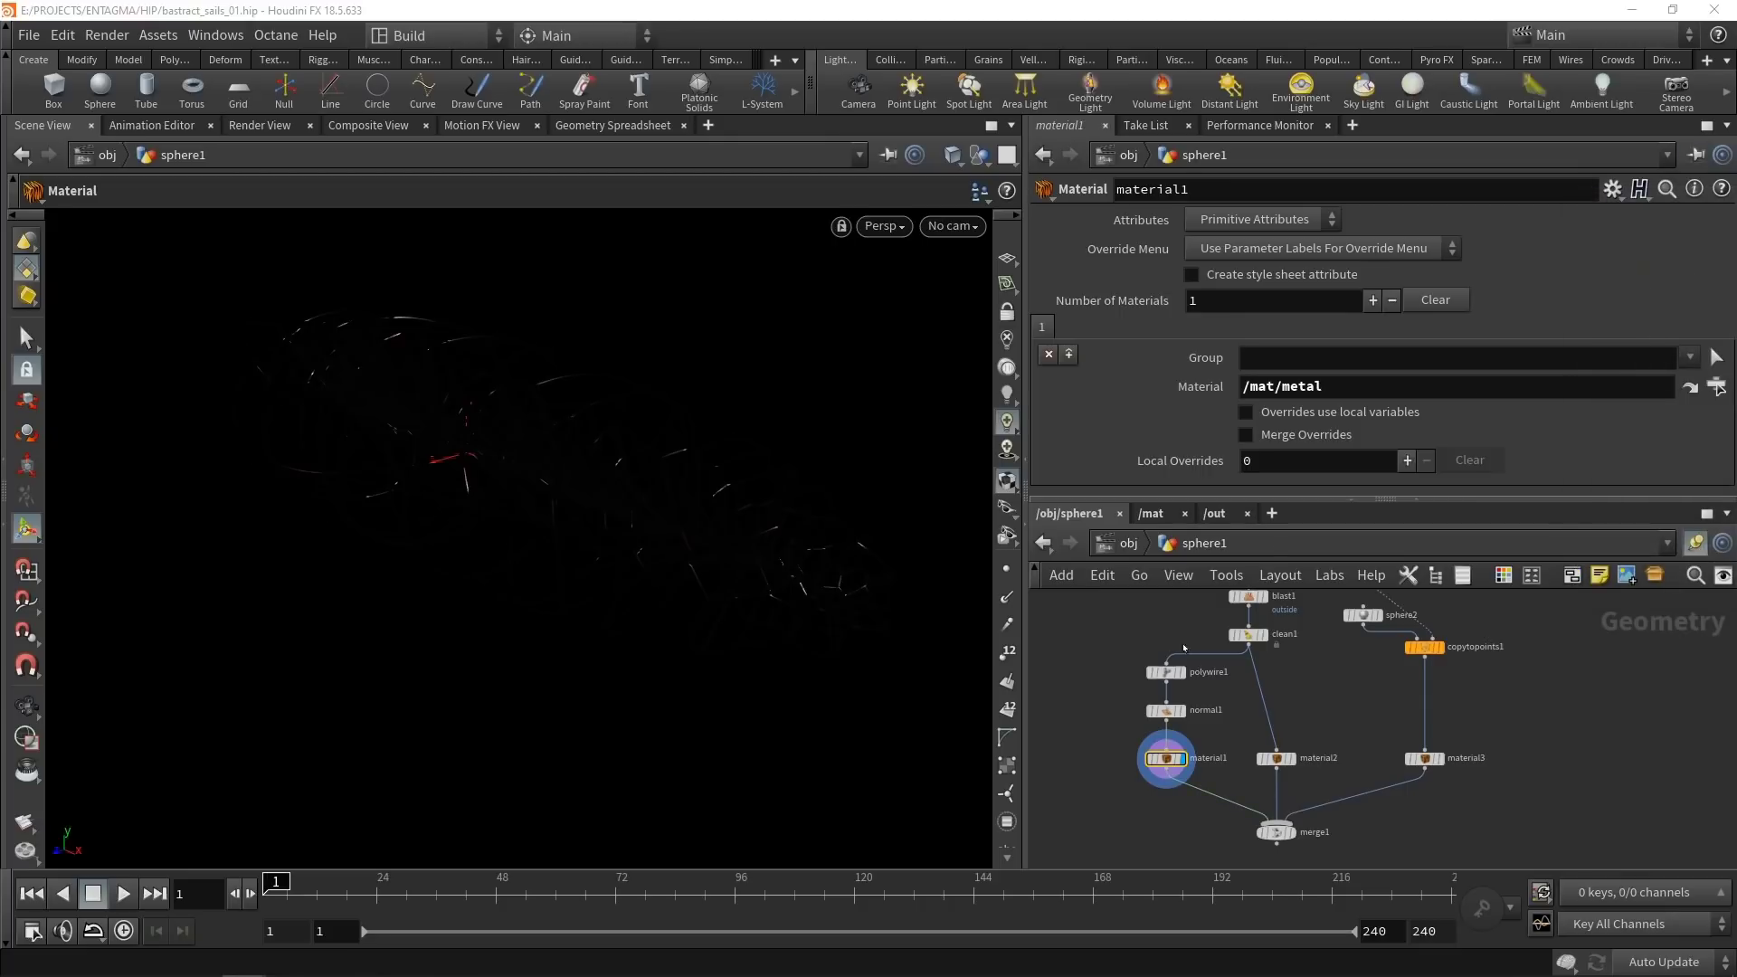
Rename the two remaining Principled Shaders in the mat network as glass and BG.
left_click(1152, 514)
mouse_move(1498, 715)
middle_click_drag(1498, 718, 1382, 720)
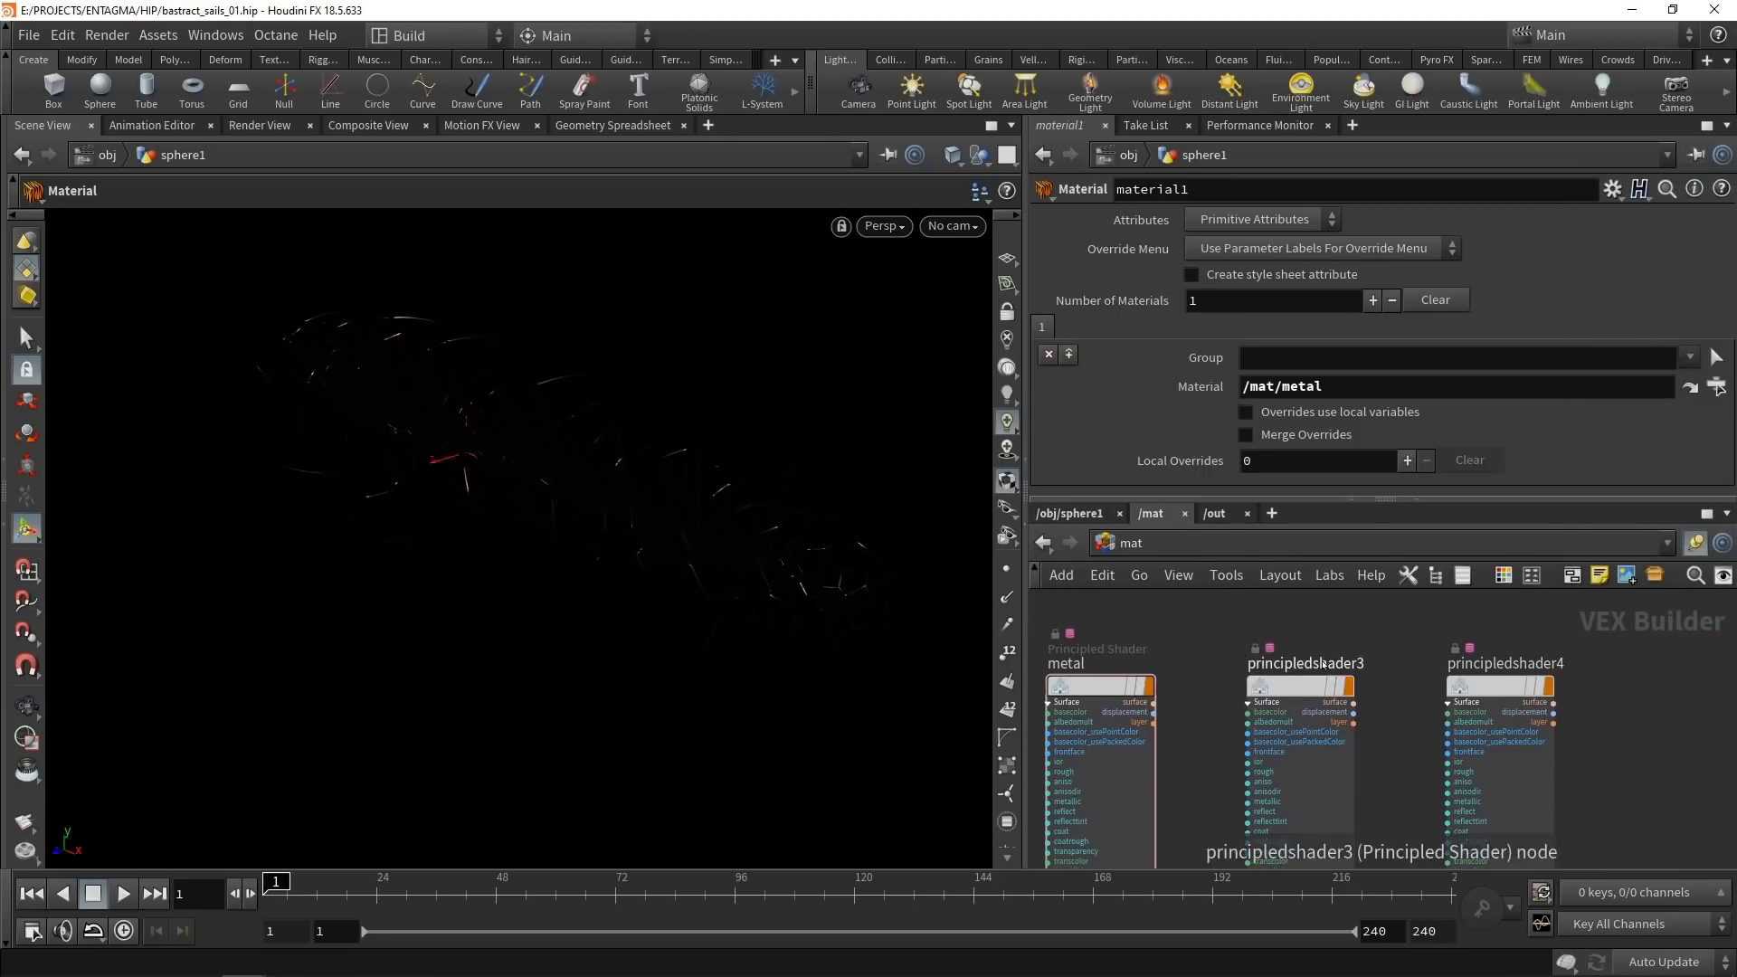
double_click(1324, 665)
type("glass")
double_click(1525, 665)
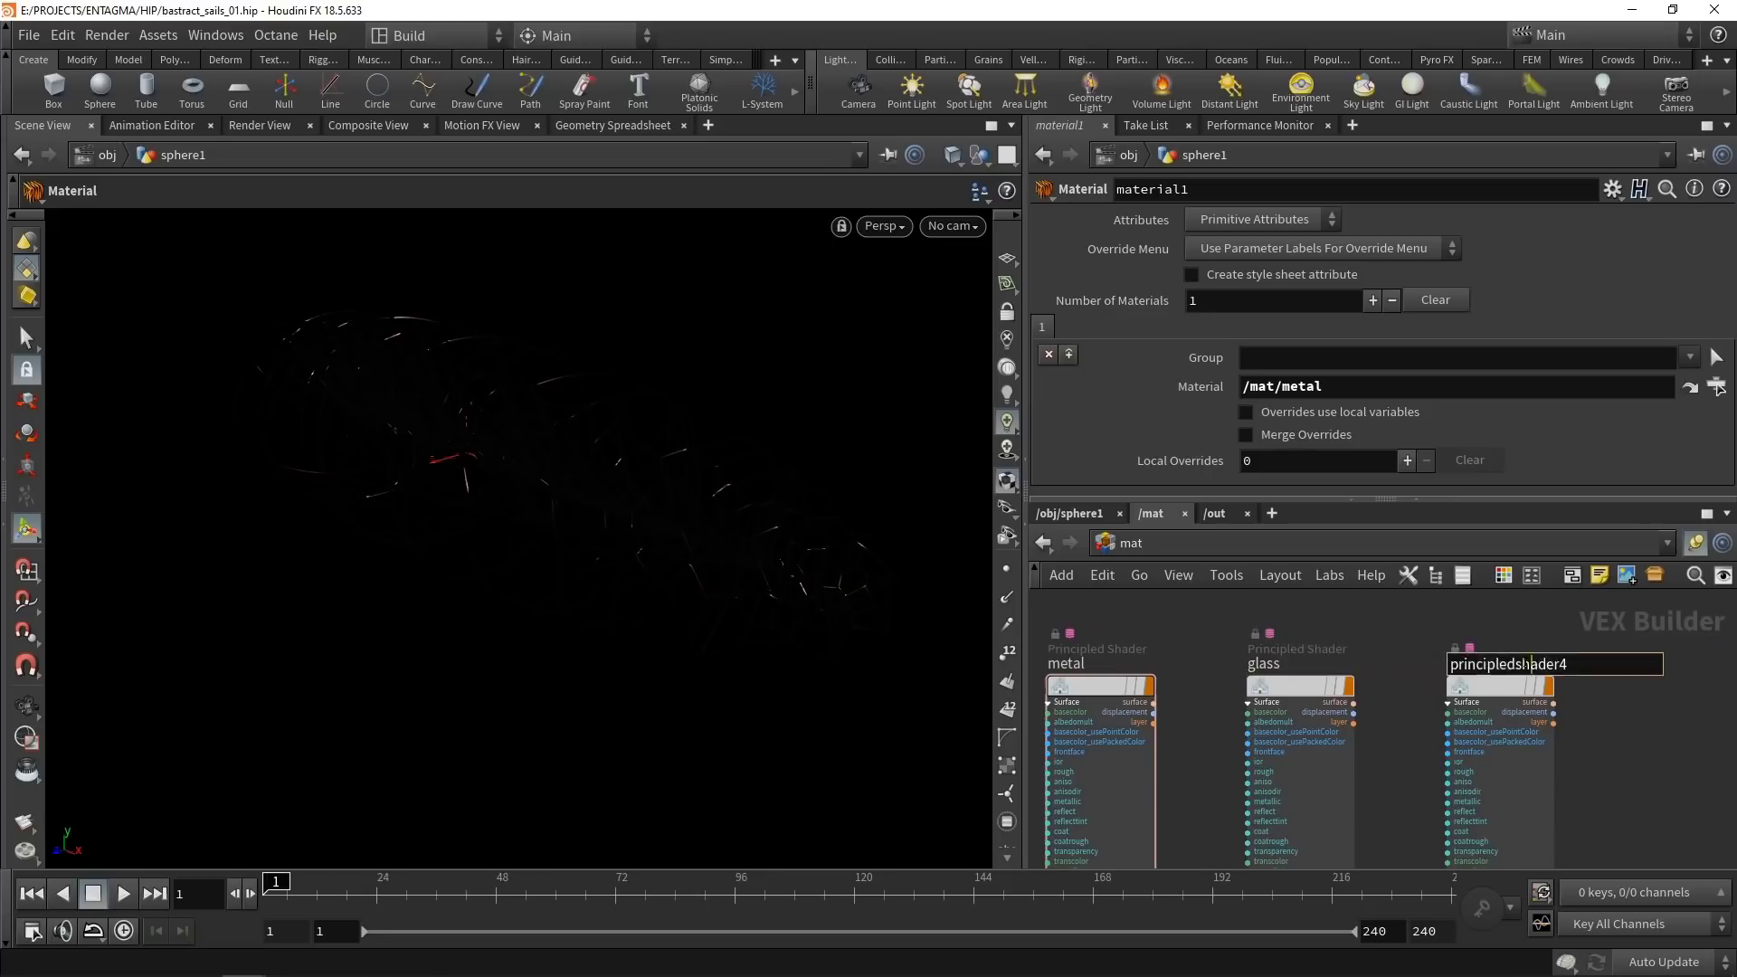
type("BG")
key("Return")
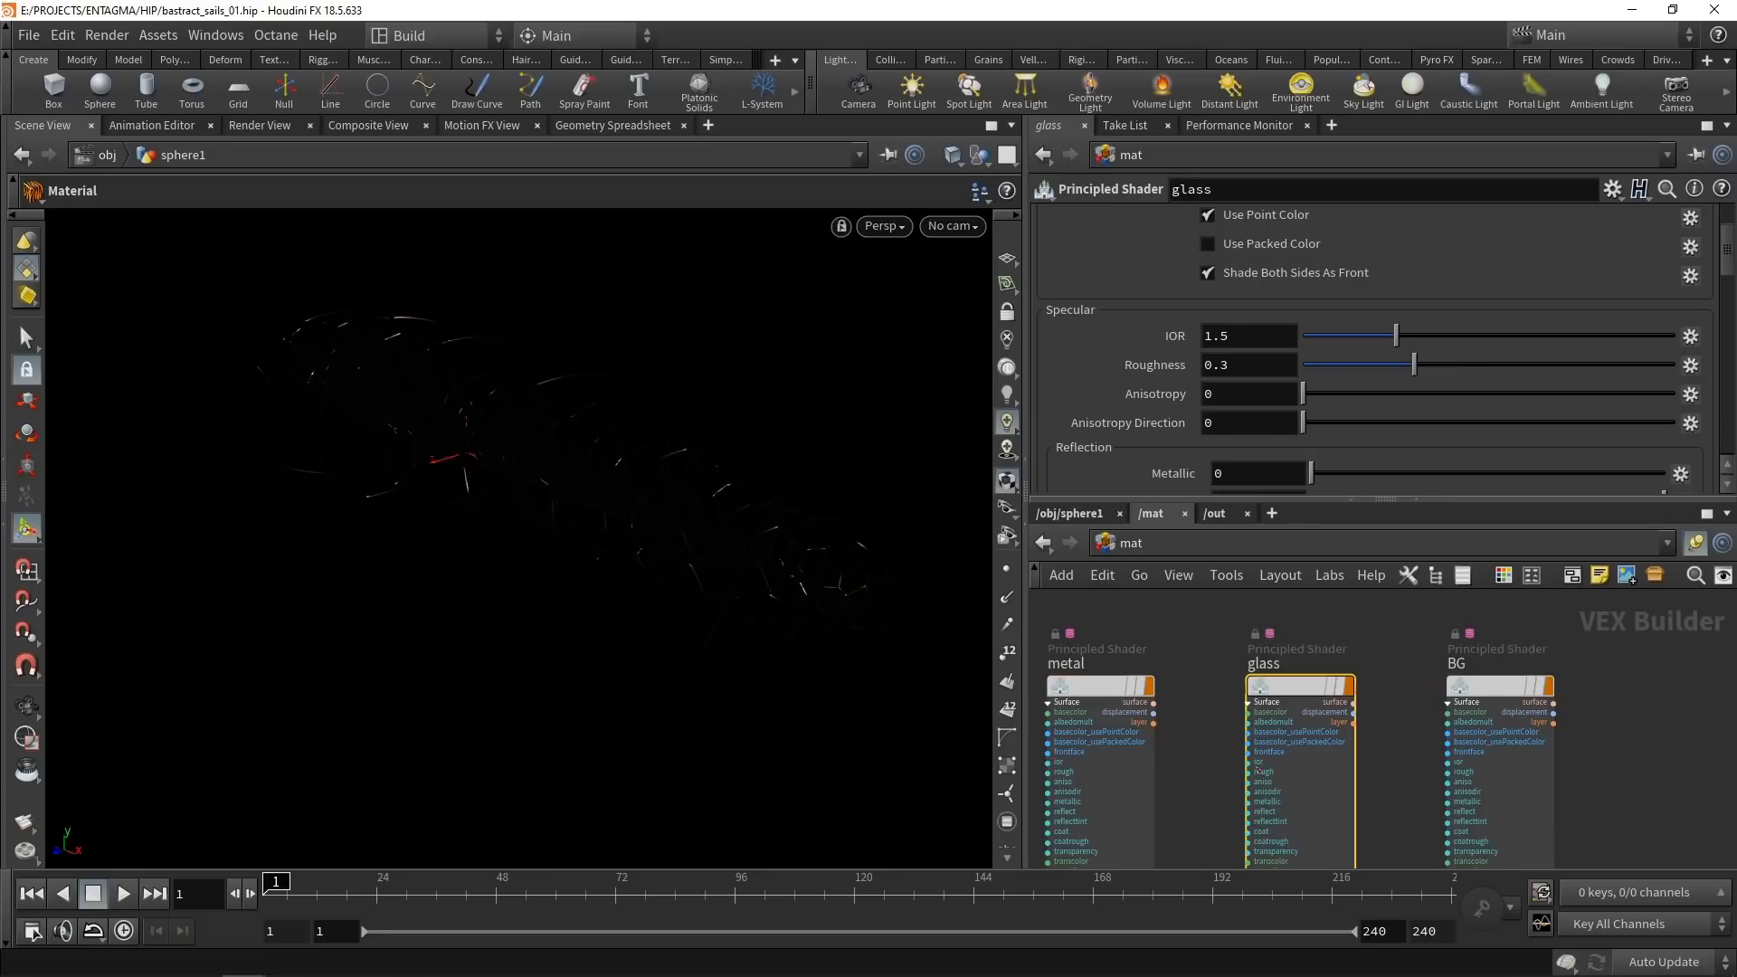
Set the glass shader's base color to black.
scroll(1723, 253, "up", 5)
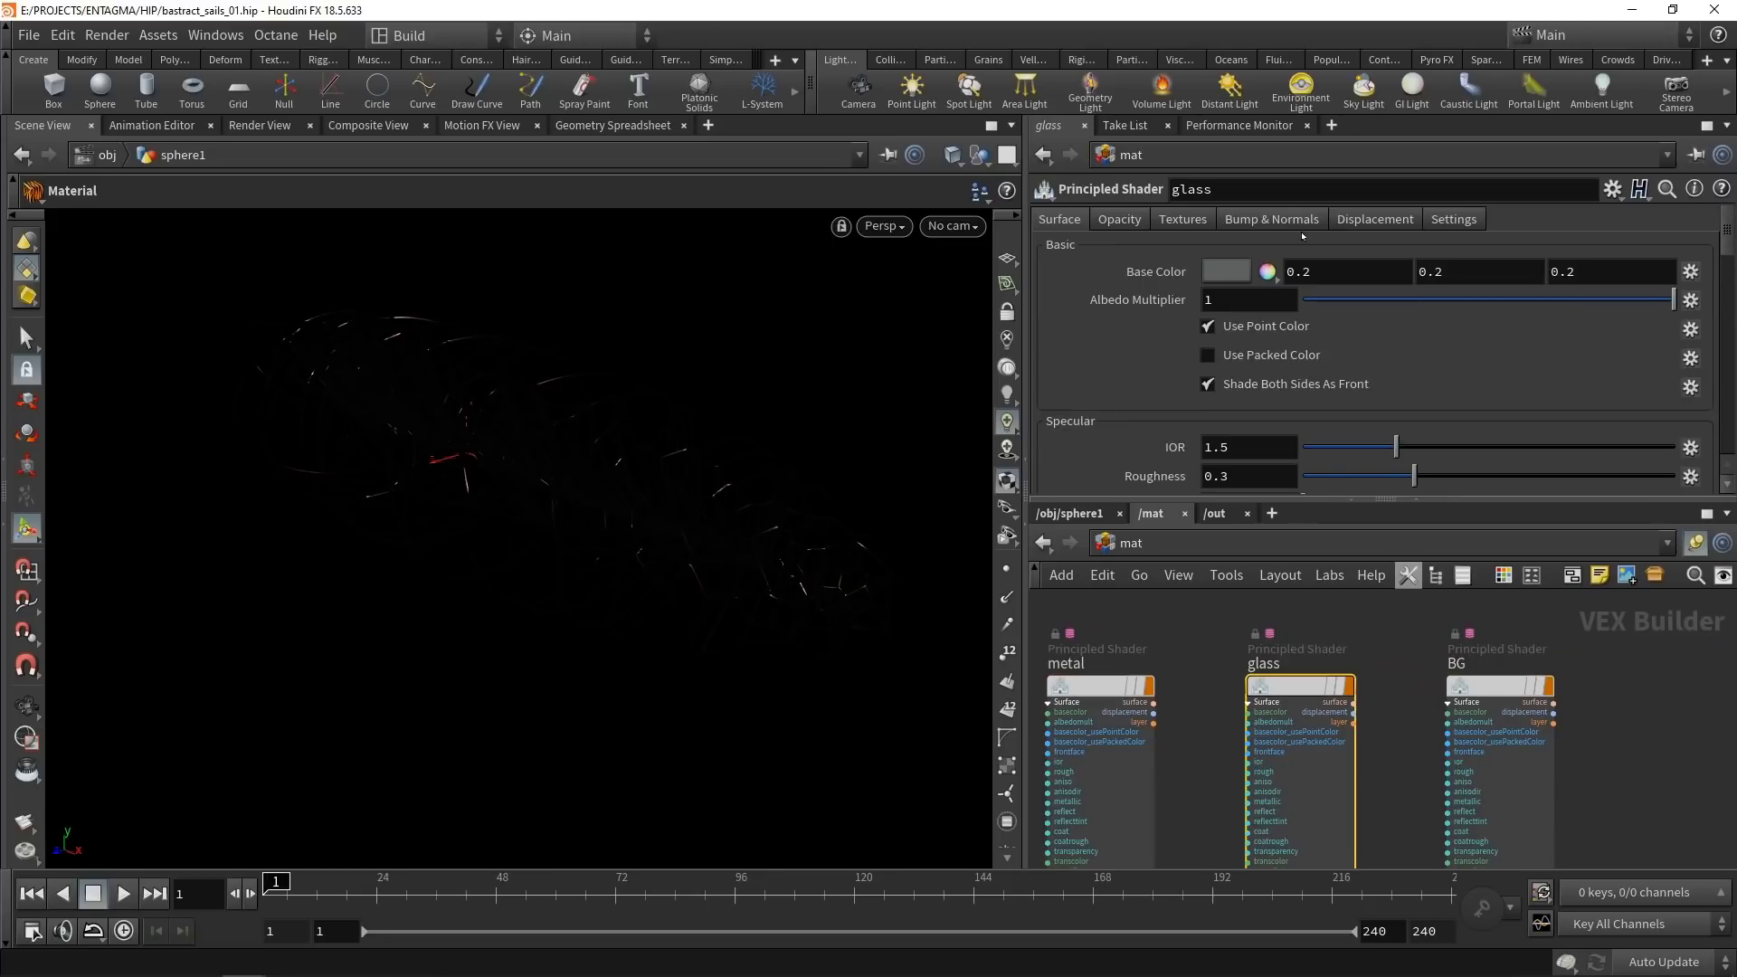
left_click(1208, 271)
left_click(1151, 219)
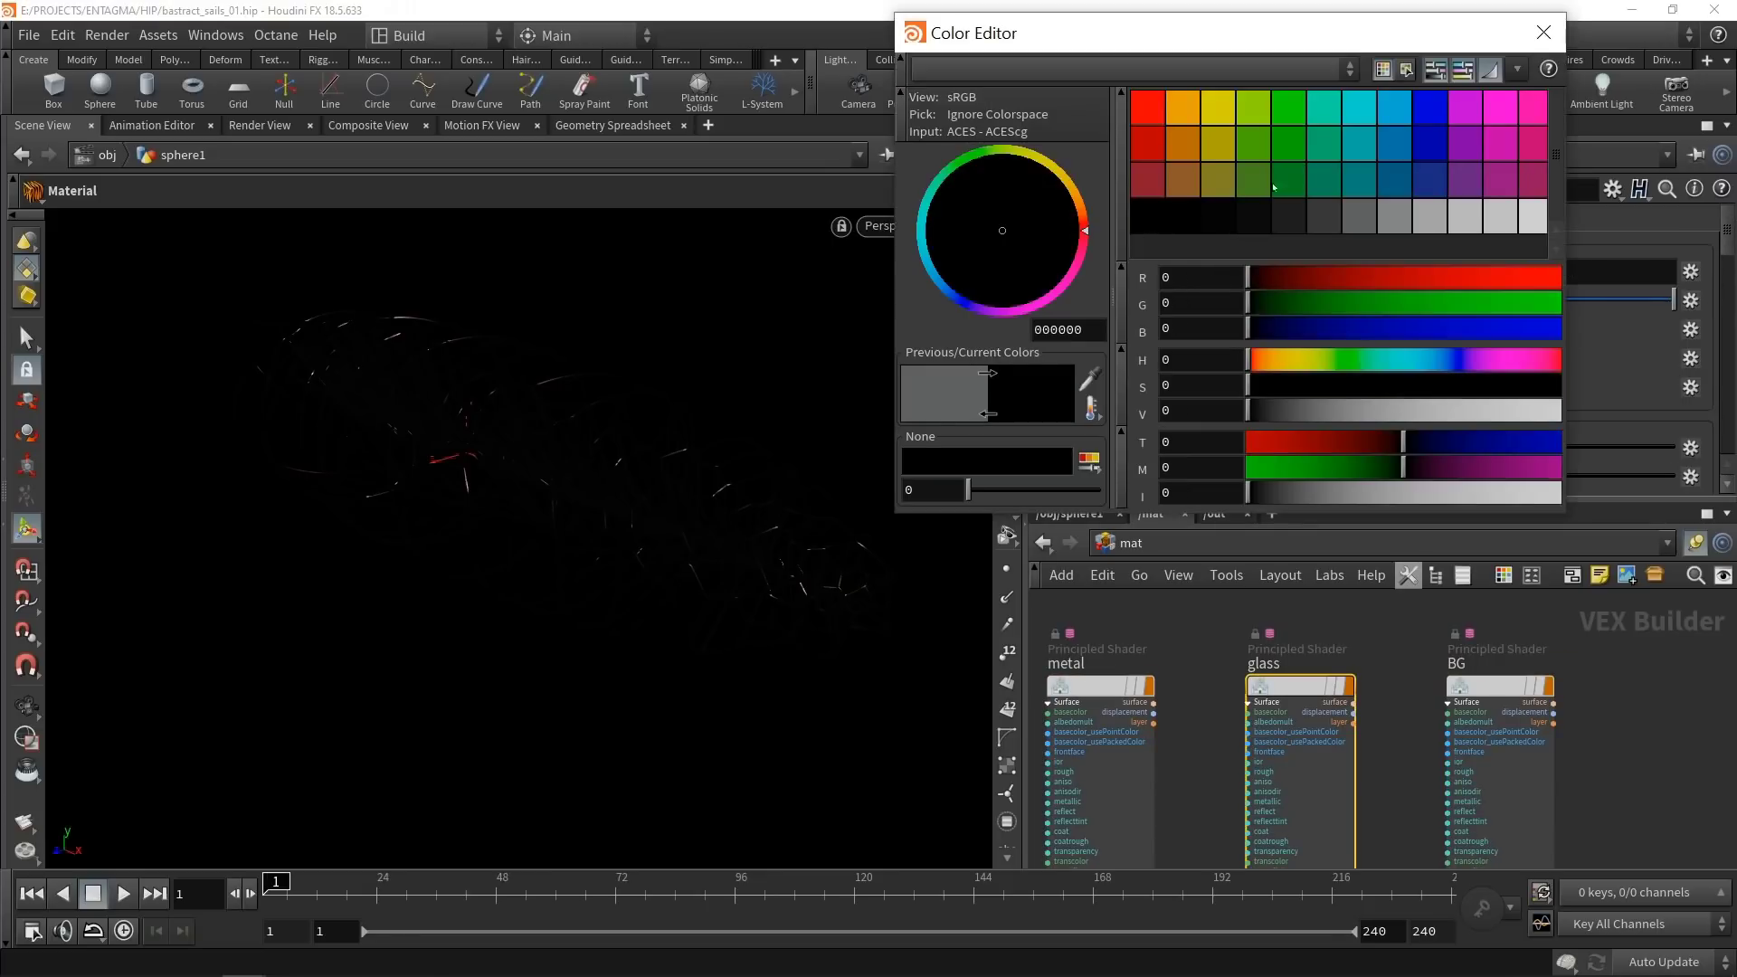
left_click(1543, 33)
Set the glass shader's roughness to 0.0 and its IOR to 1.6.
scroll(1258, 352, "down", 2)
left_click(1251, 361)
key("BackSpace")
type("0")
key("Return")
left_click(1245, 333)
key("BackSpace")
type("6")
key("Return")
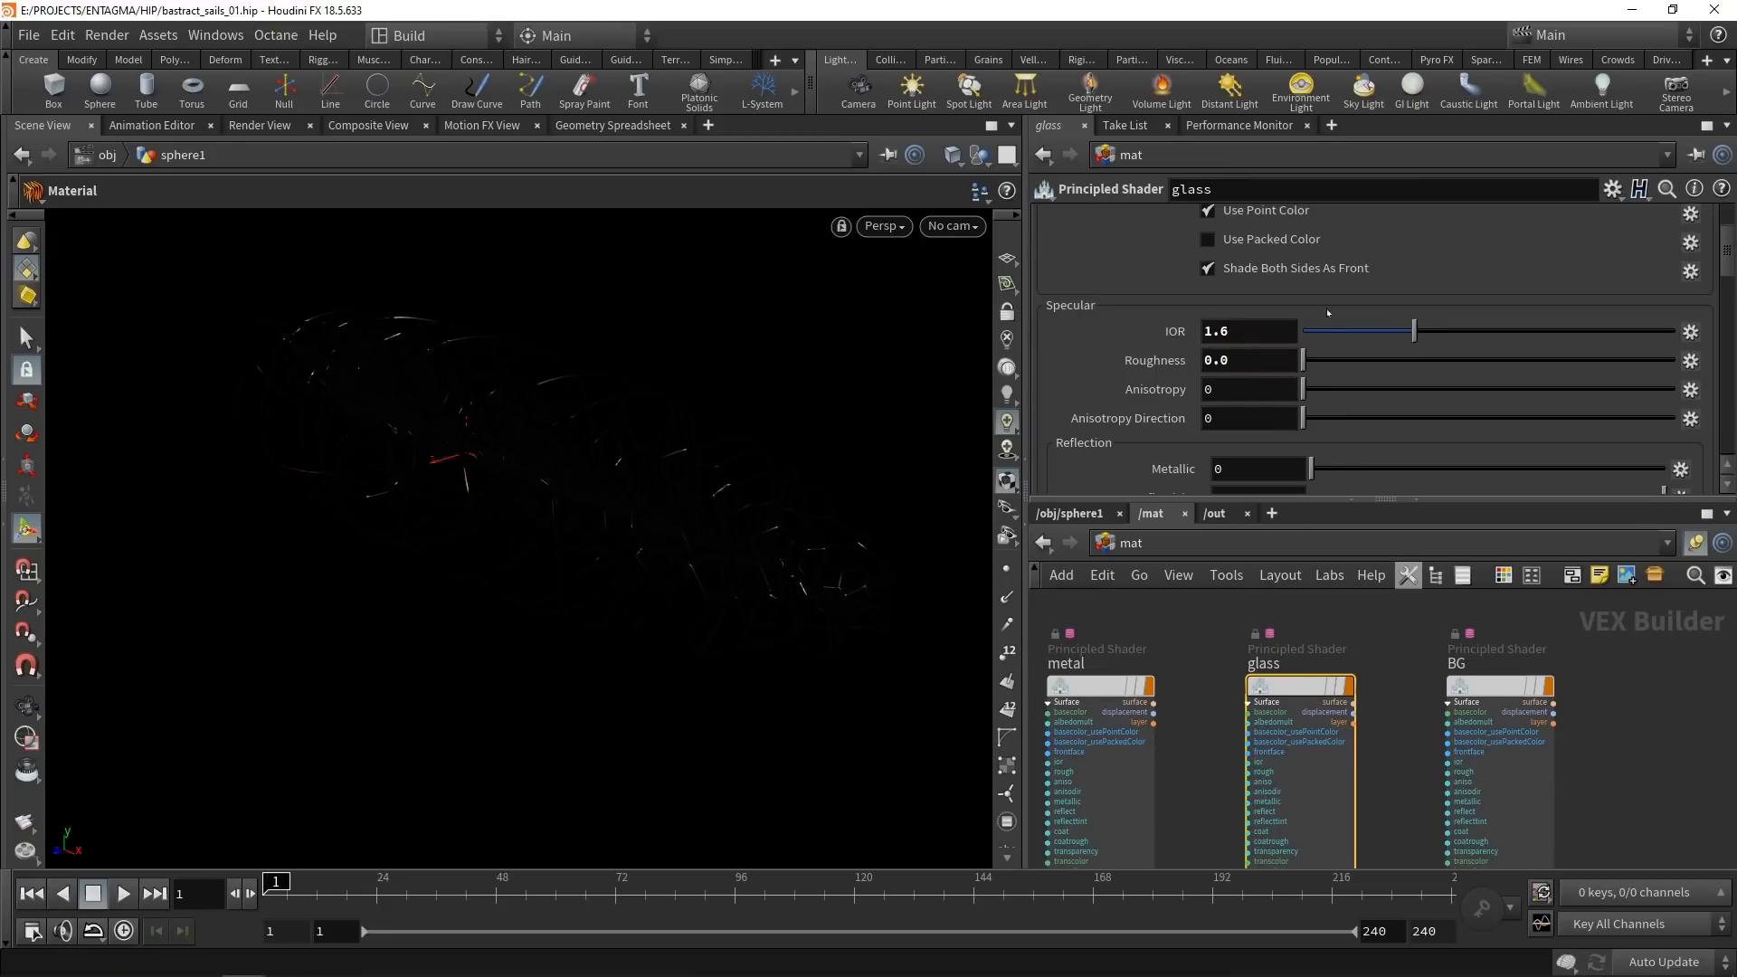
Set the glass shader's Transparency to 1.
left_click_drag(1729, 266, 1734, 324)
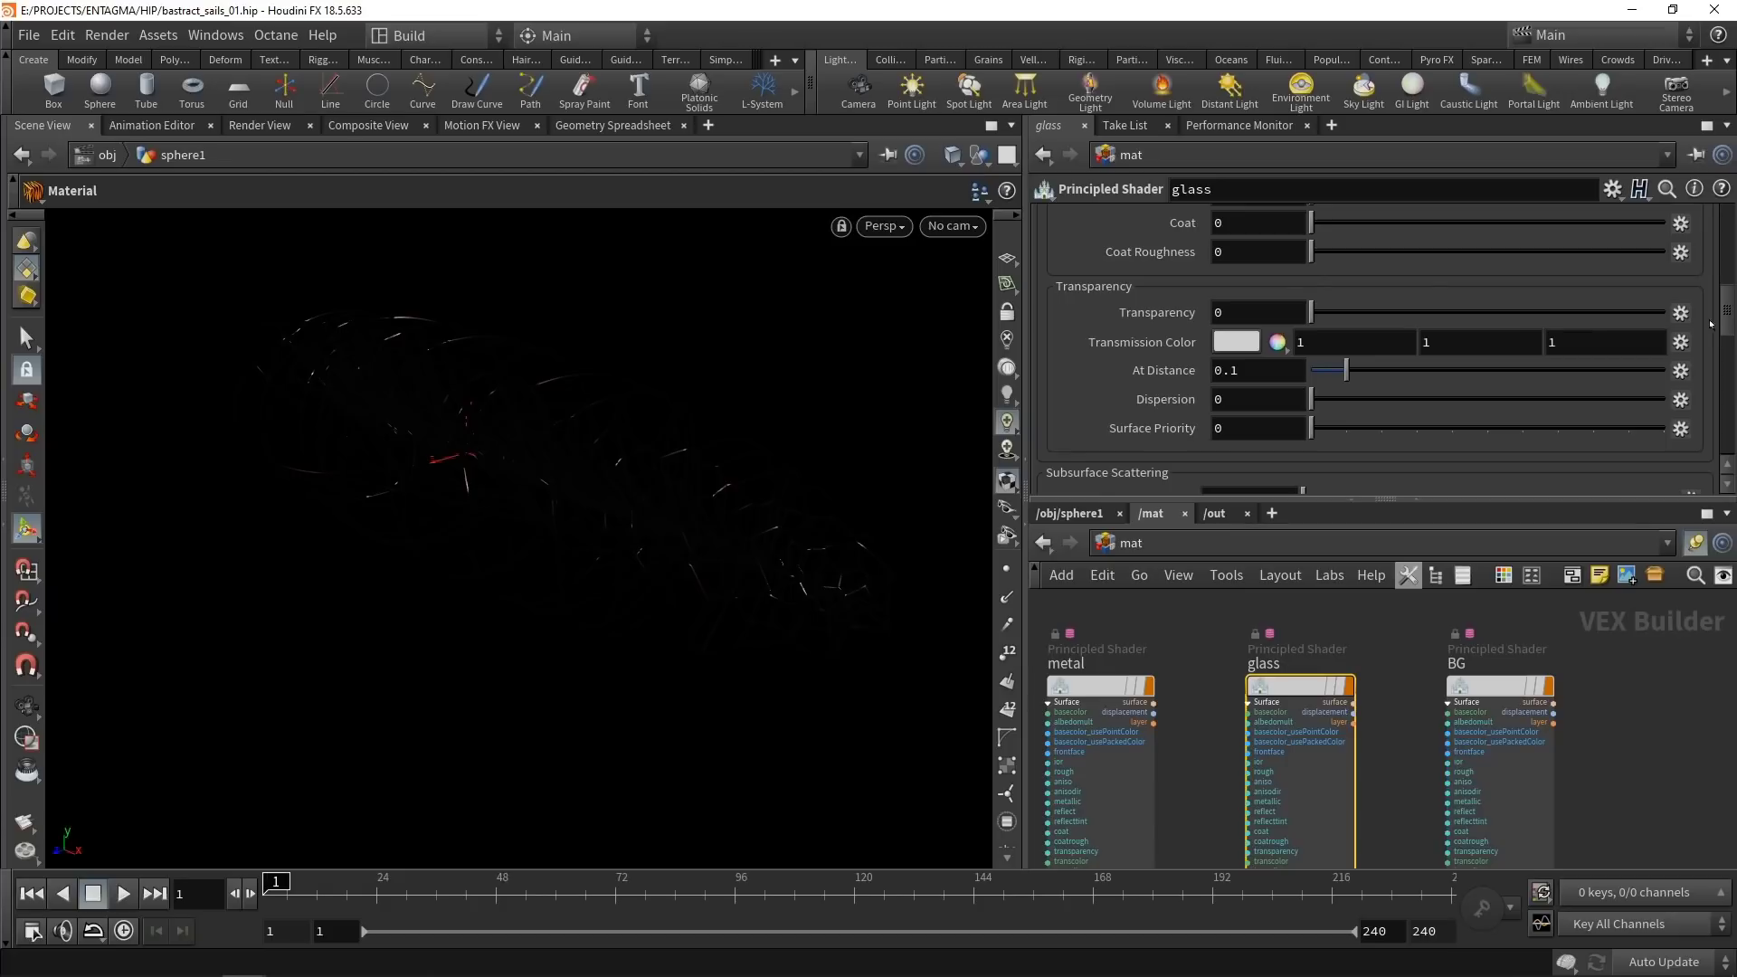
left_click(1217, 312)
key("BackSpace")
type("1")
key("Return")
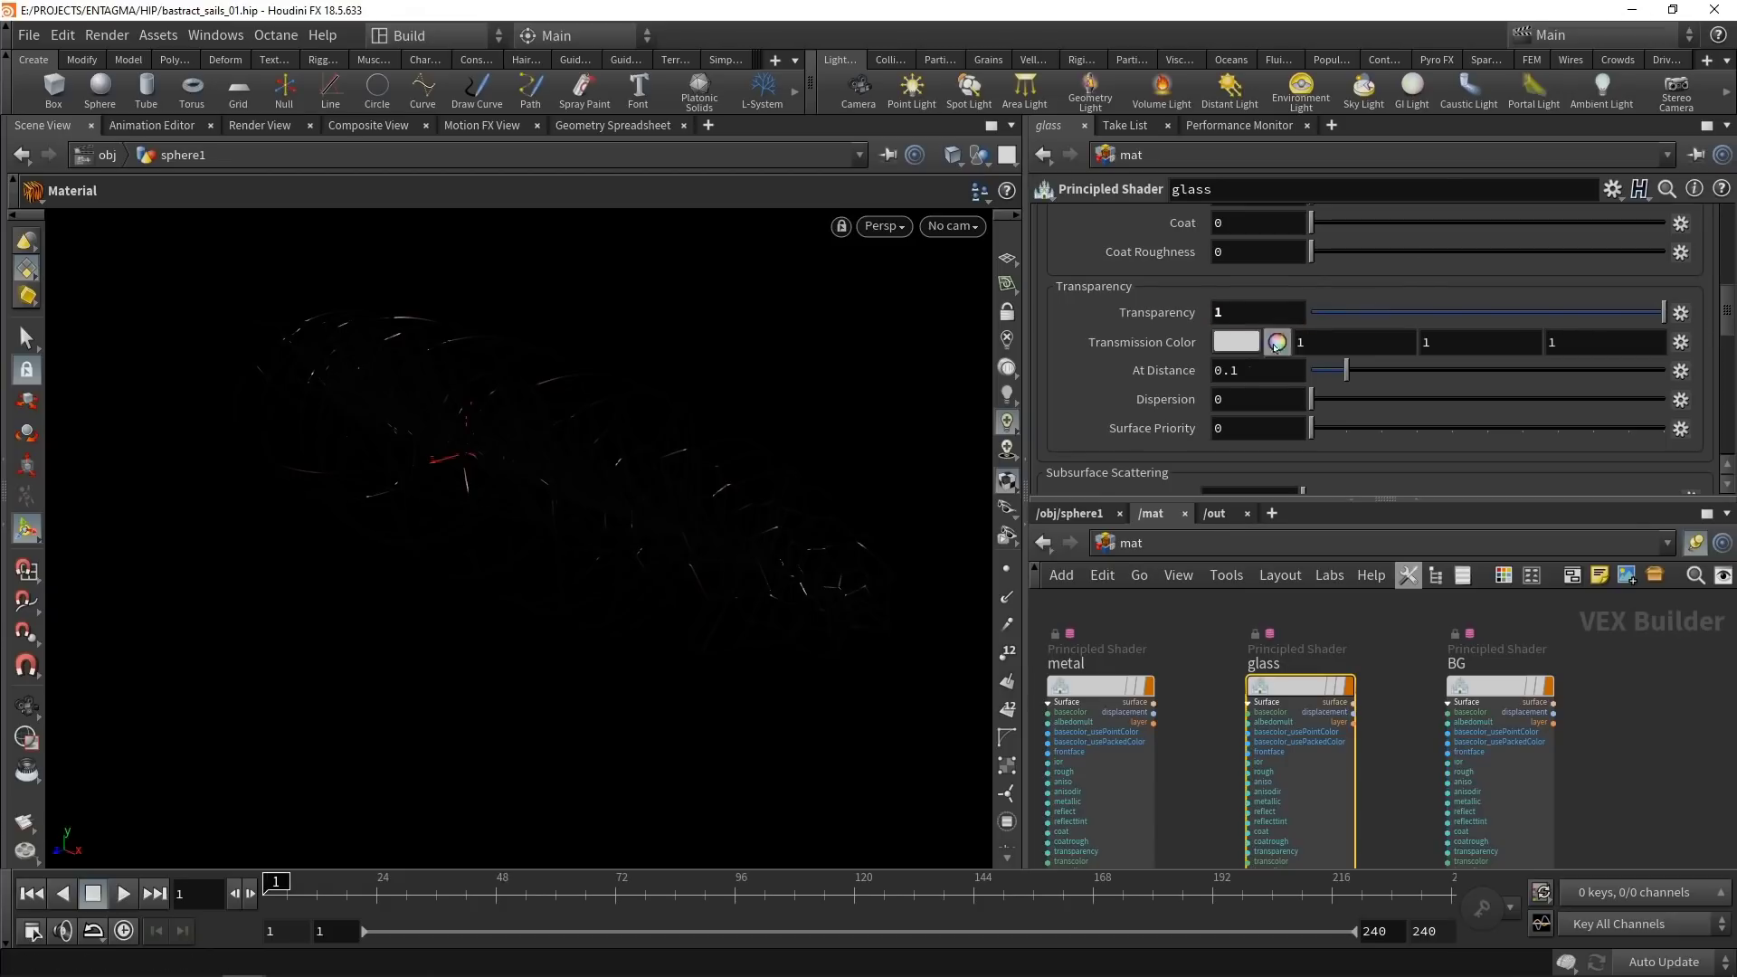
Set the glass shader's Transmission Color to hue 100 and saturation 0.2.
left_click(1242, 343)
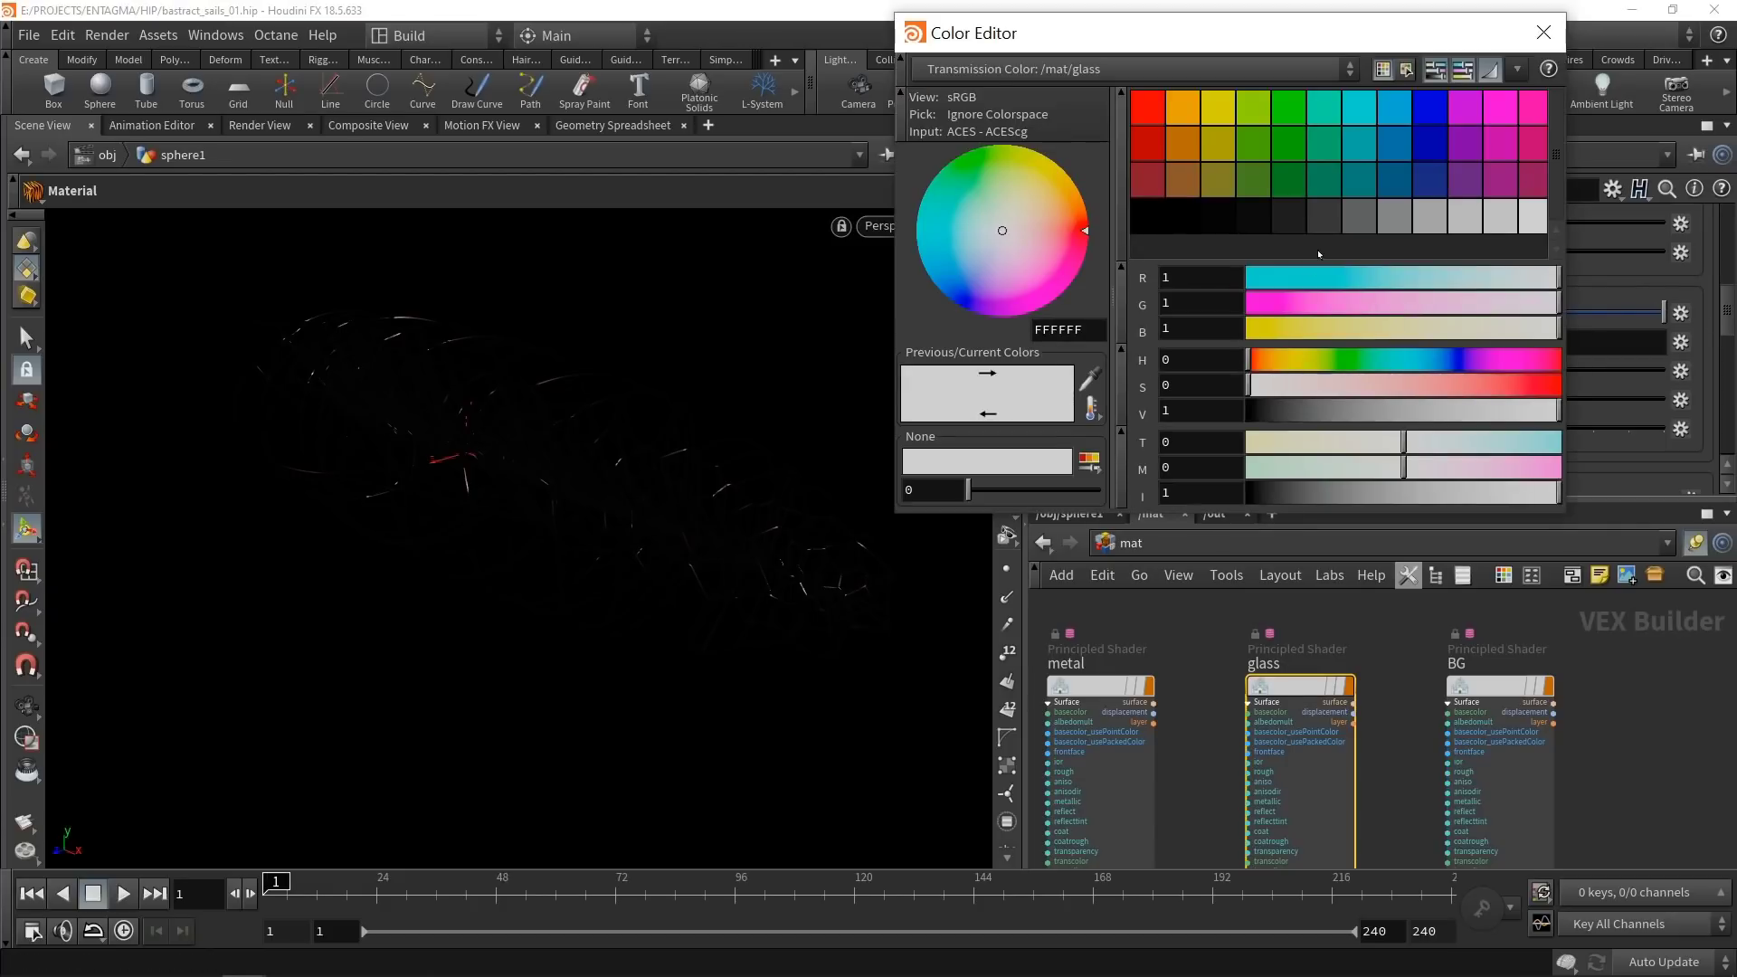
double_click(1190, 362)
type("100")
key("Tab")
type(".2")
key("Tab")
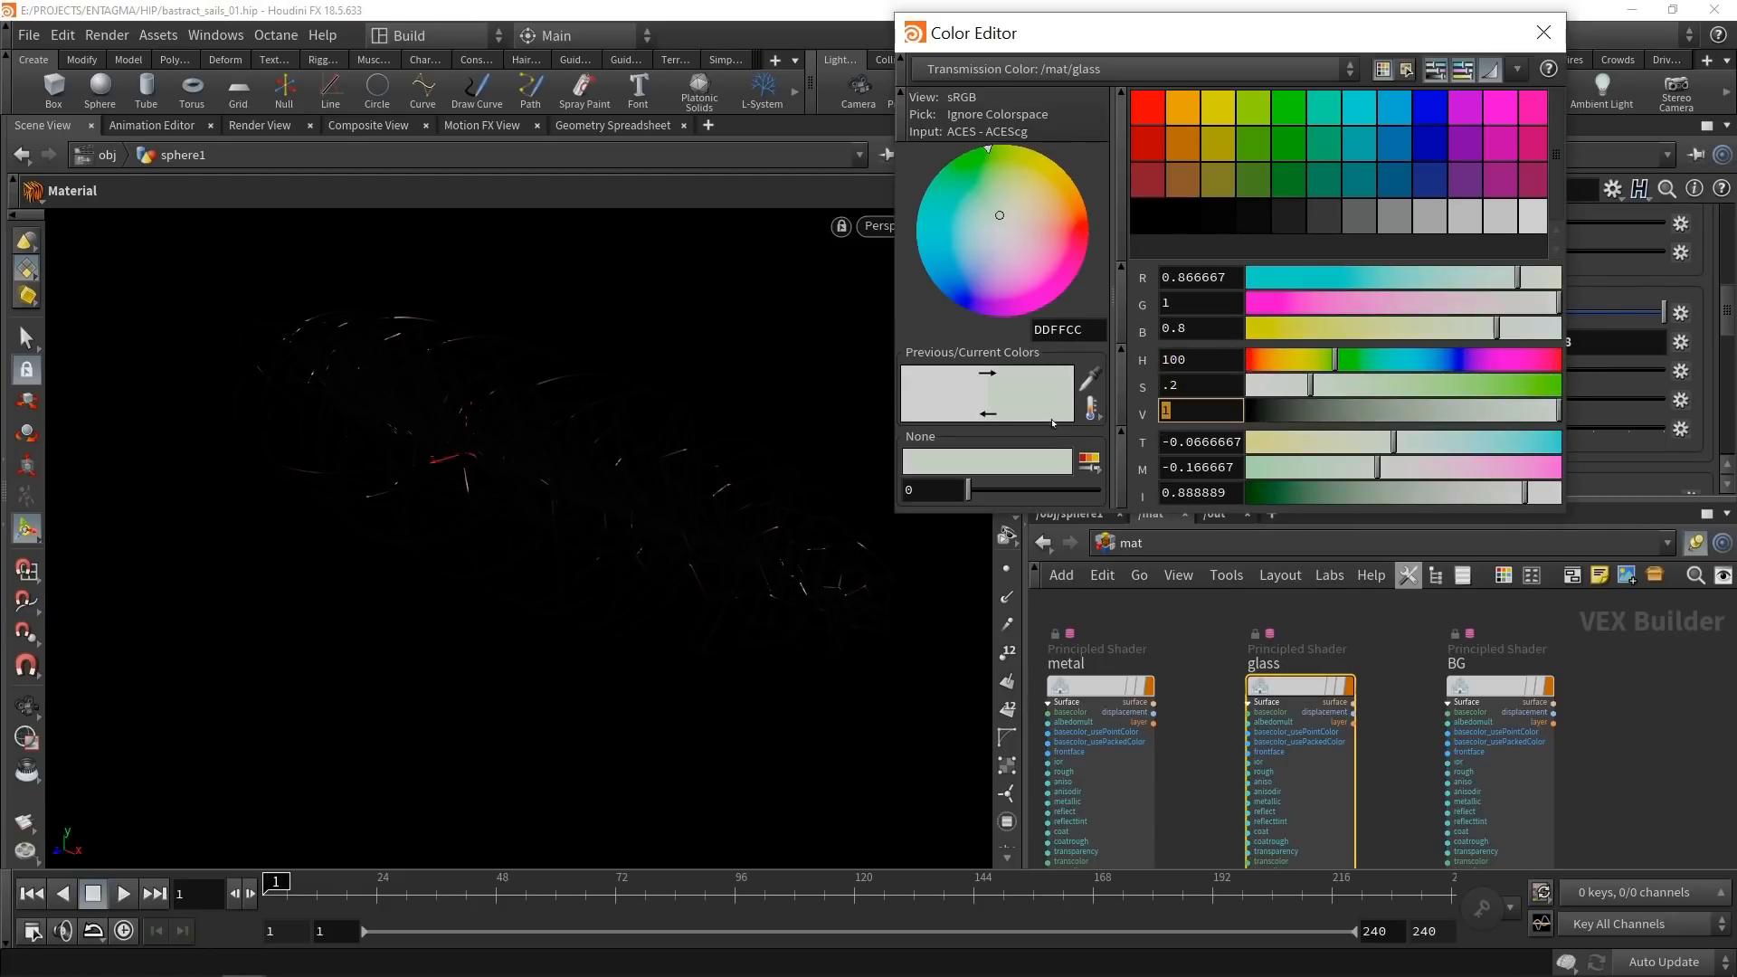
Set the BG shader's Base Color to a dark grey of 0.05 in all three channels.
left_click_drag(1606, 628, 1460, 802)
left_click_drag(1730, 310, 1726, 230)
left_click(1232, 271)
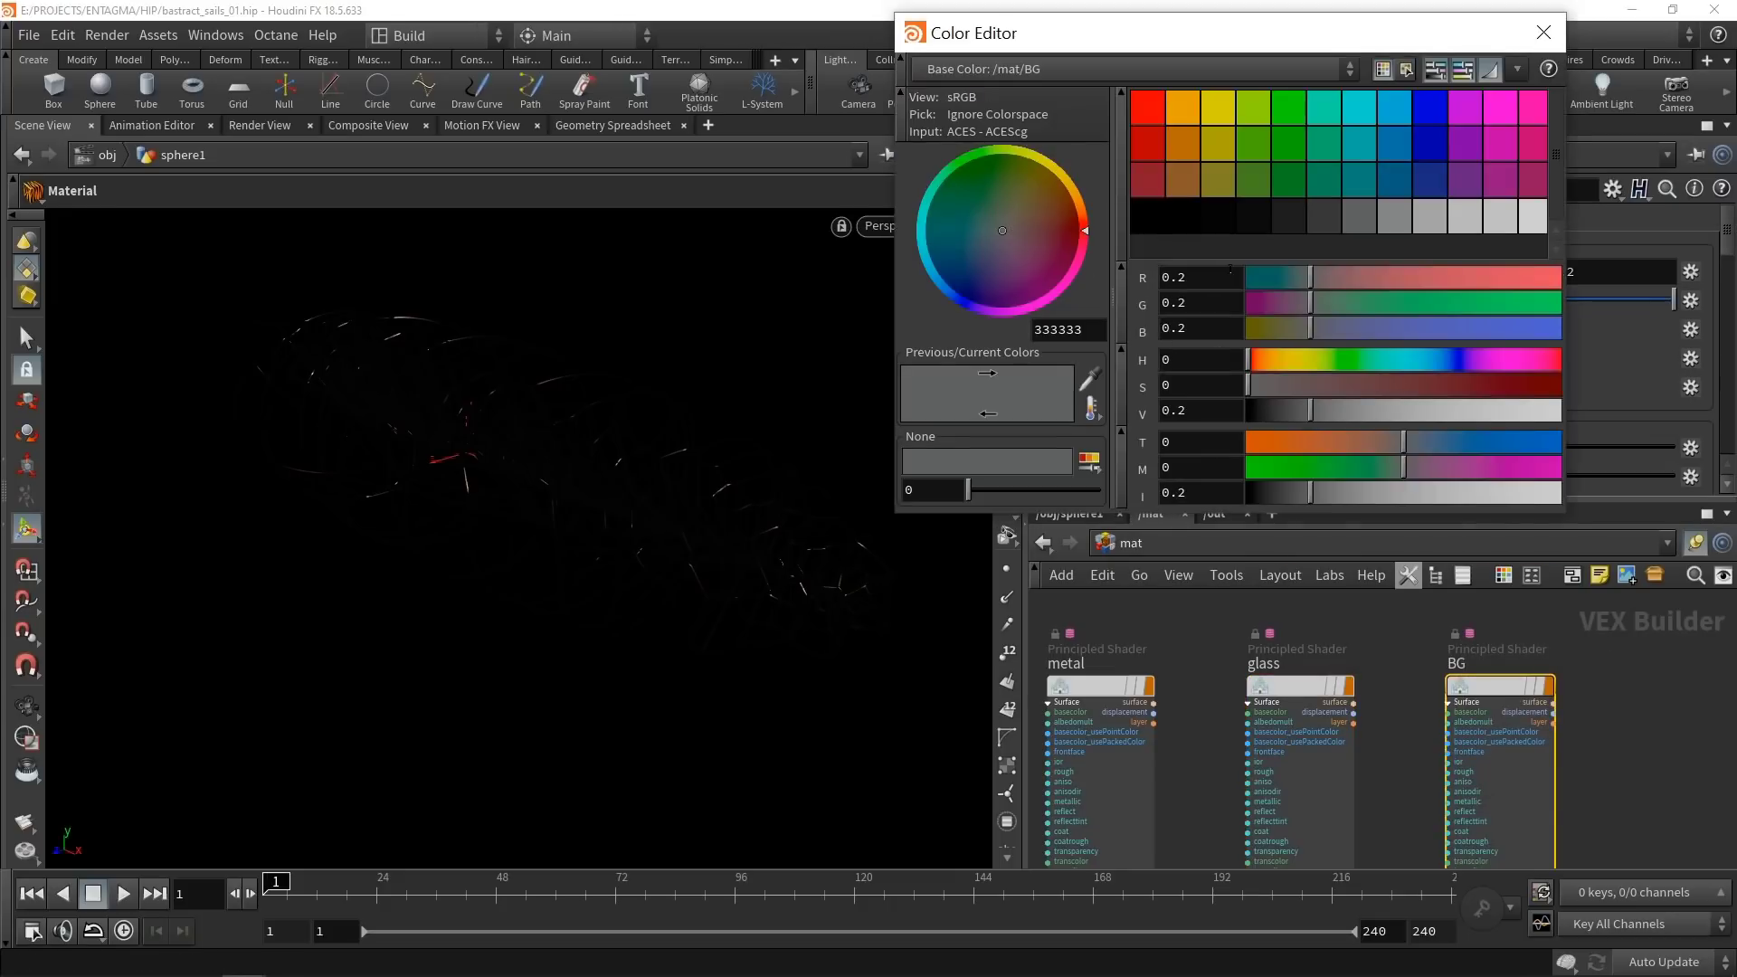
left_click(1220, 230)
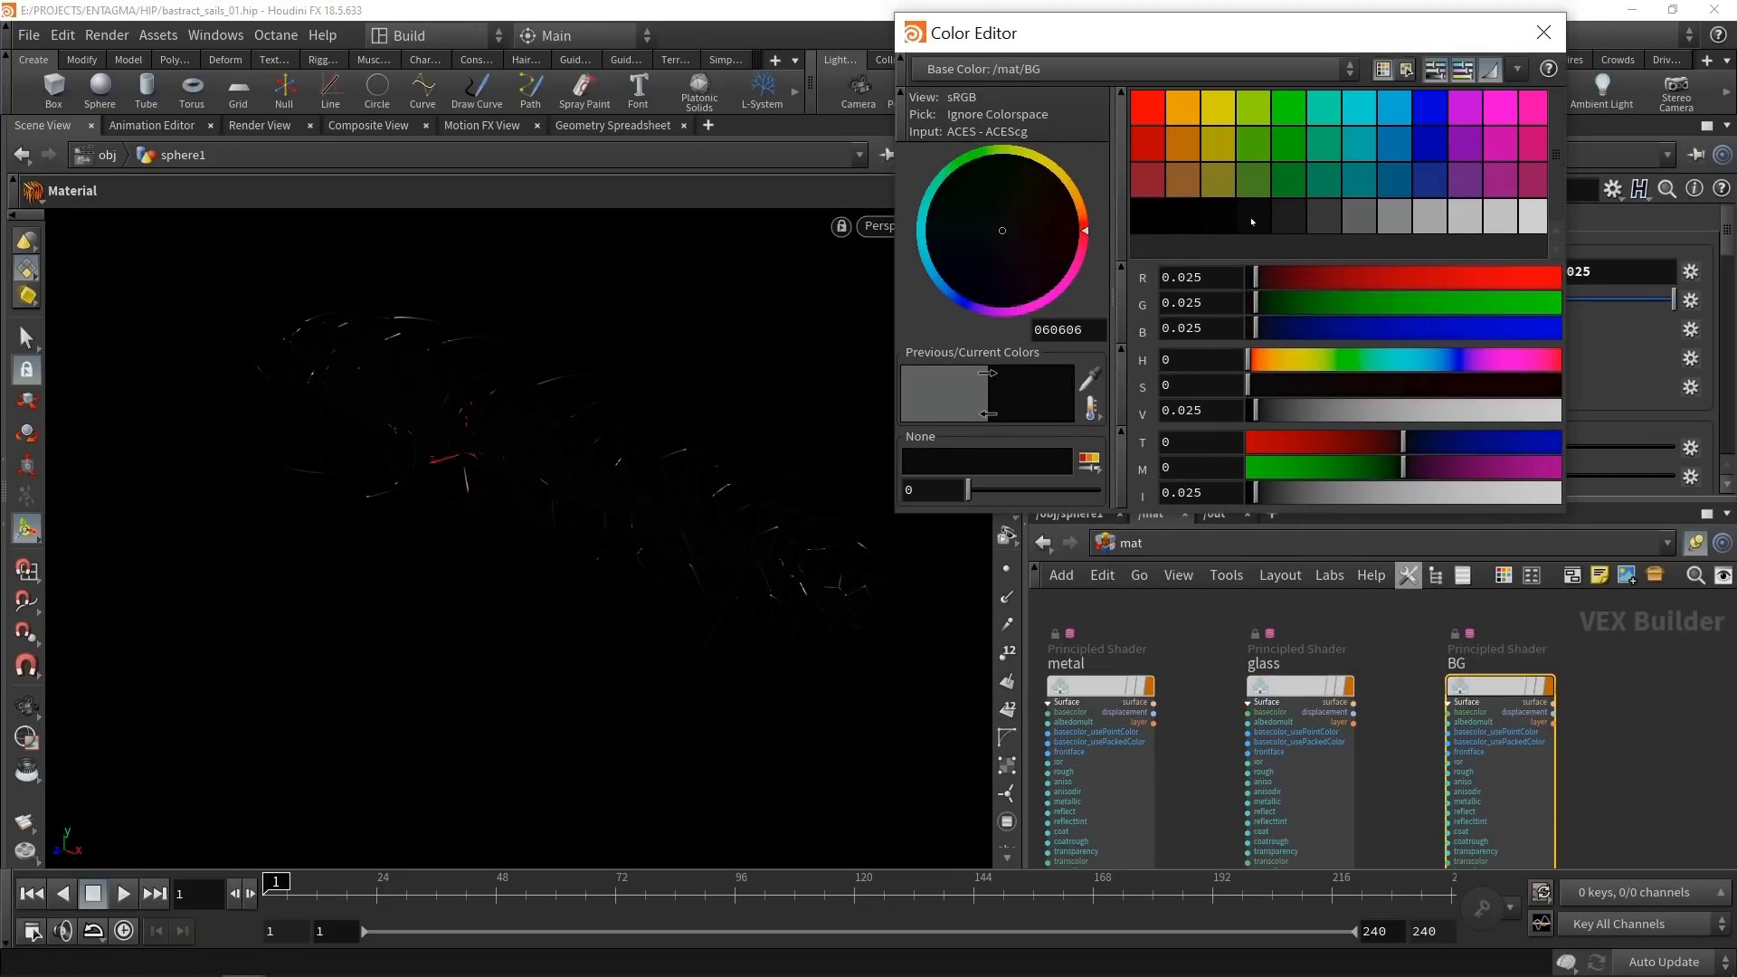
left_click(1252, 222)
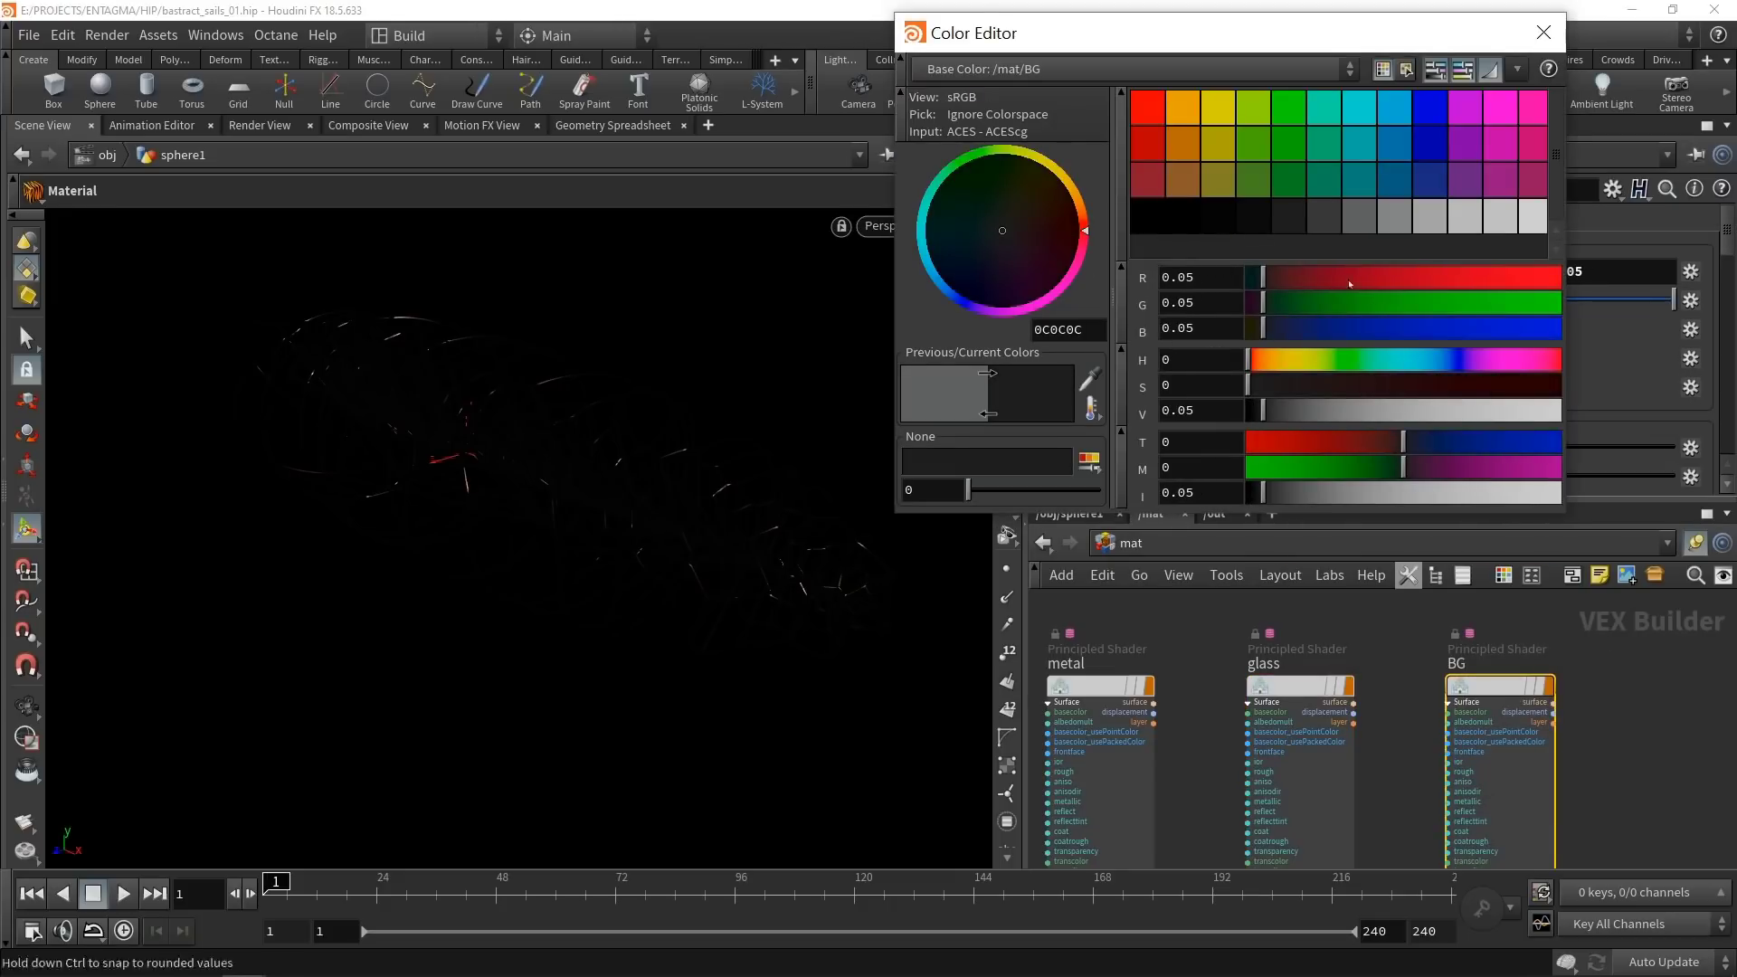
left_click(1543, 32)
Set the BG shader's Roughness to 0.5.
left_click(1267, 476)
type("0.5")
left_click(1191, 670)
Assign /mat/glass to the material3 node below copytopoints1 in the sphere1 network.
left_click(1074, 513)
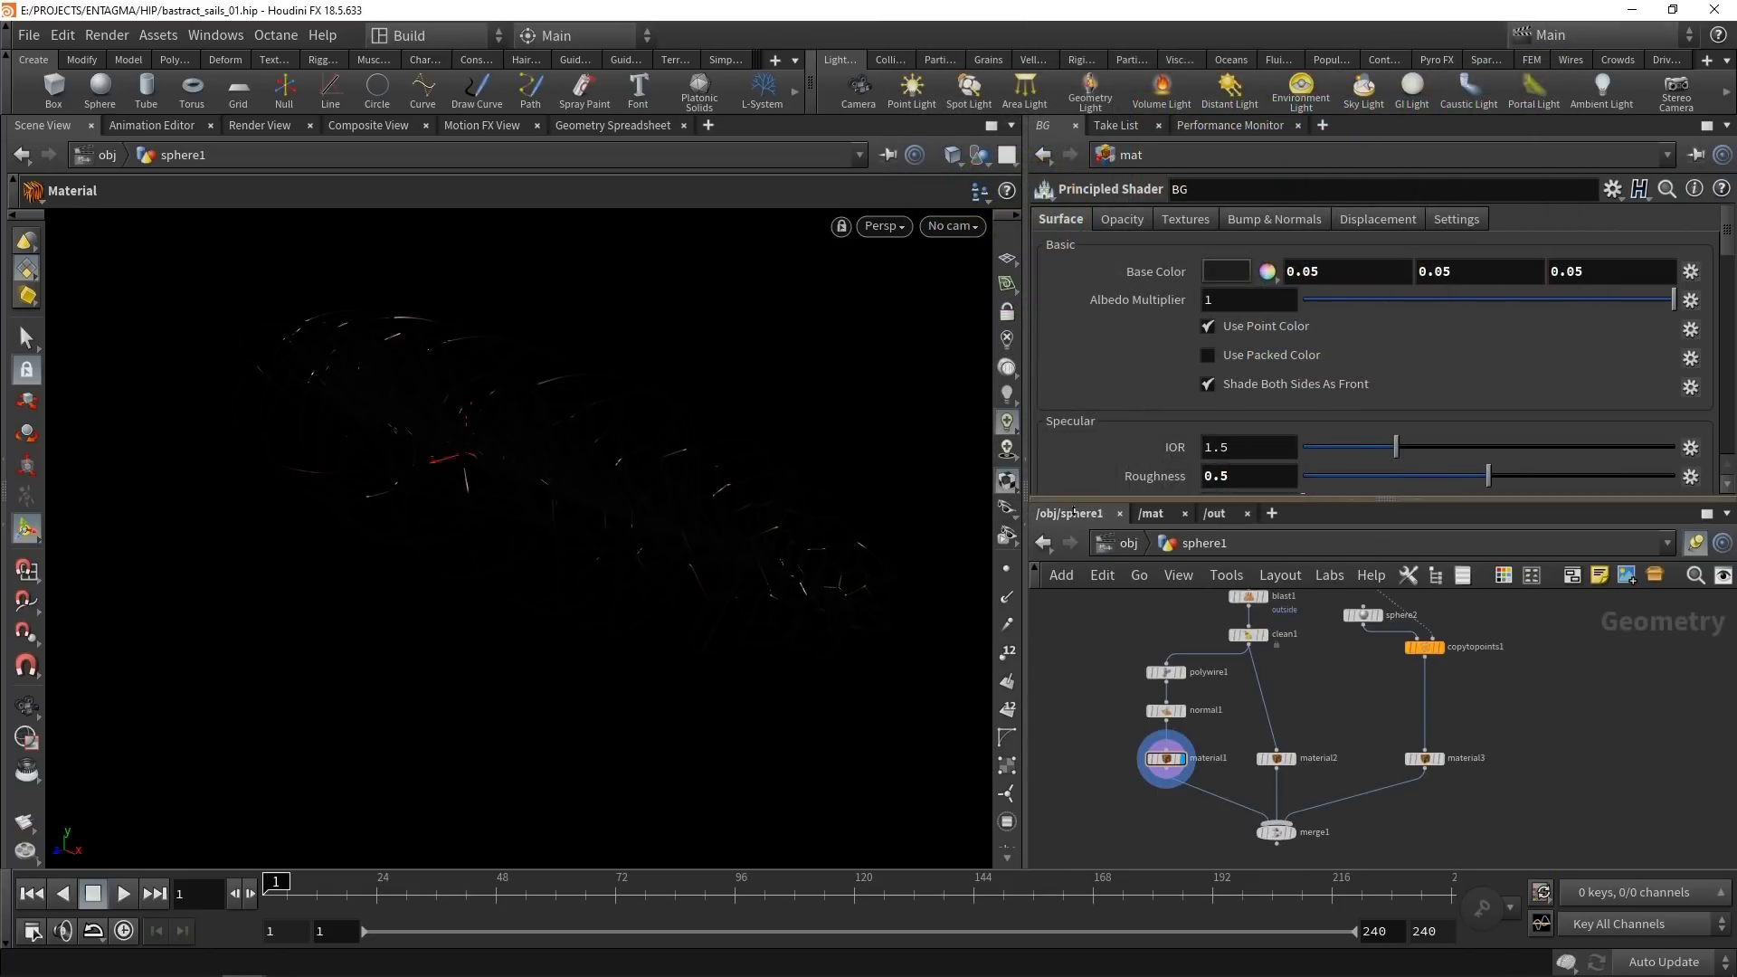
left_click_drag(1546, 721, 1413, 811)
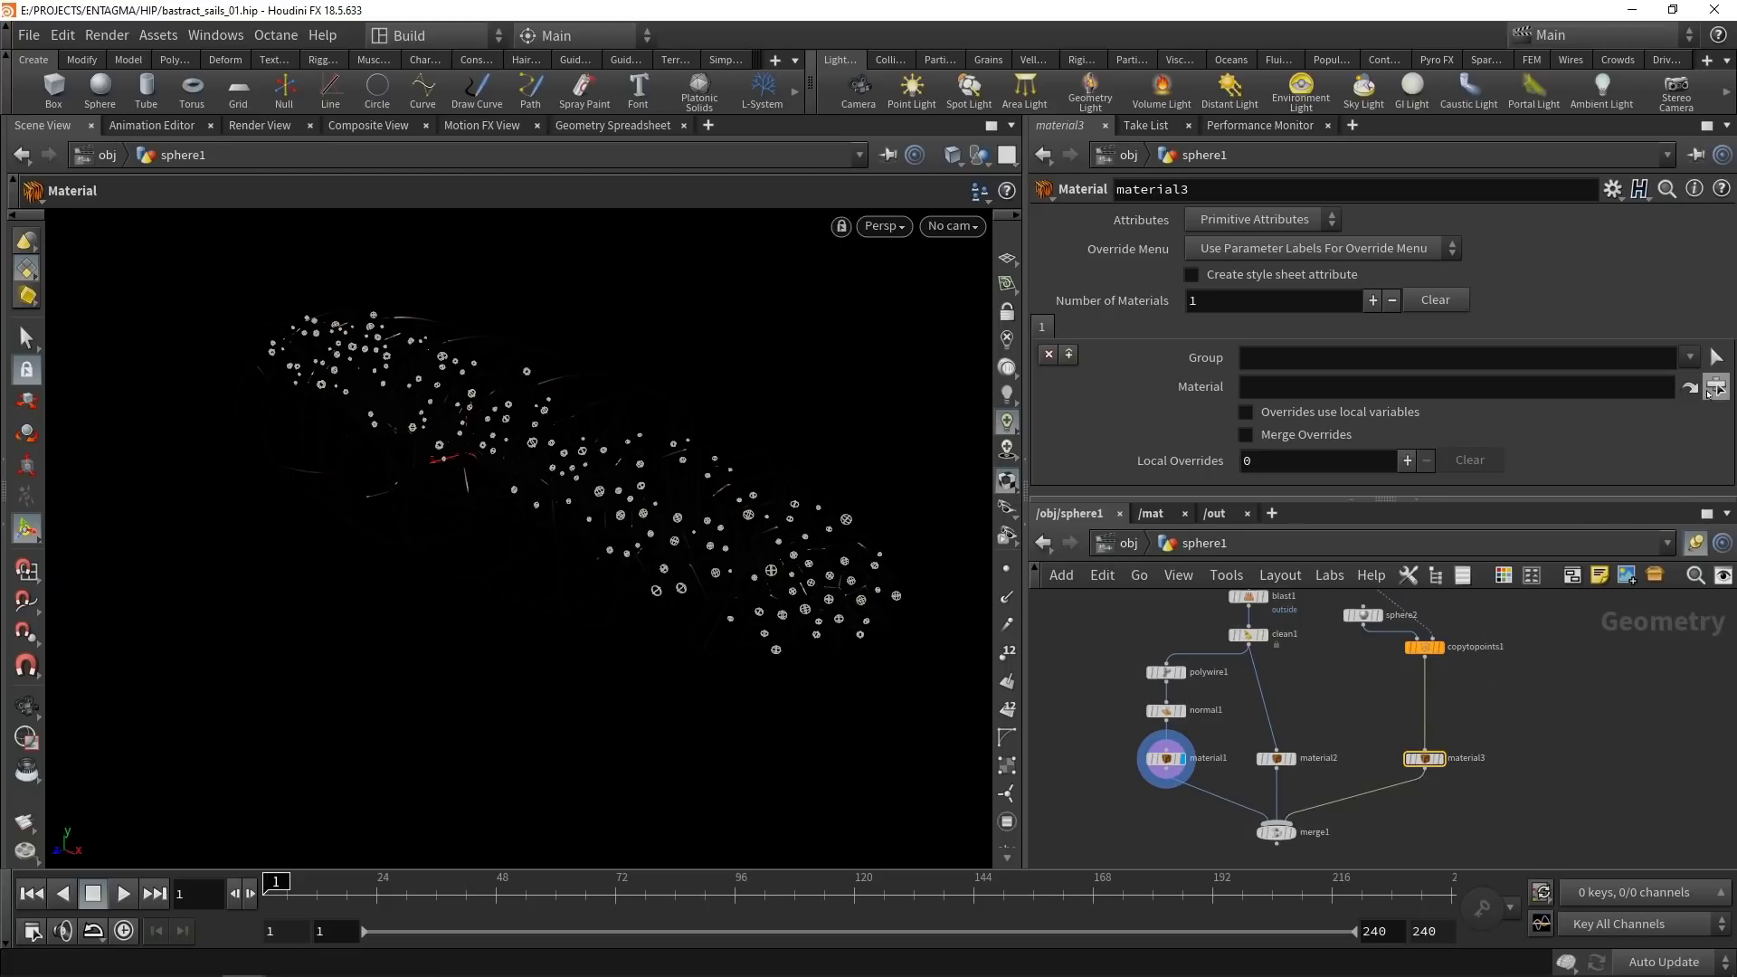
left_click(1717, 387)
double_click(1665, 285)
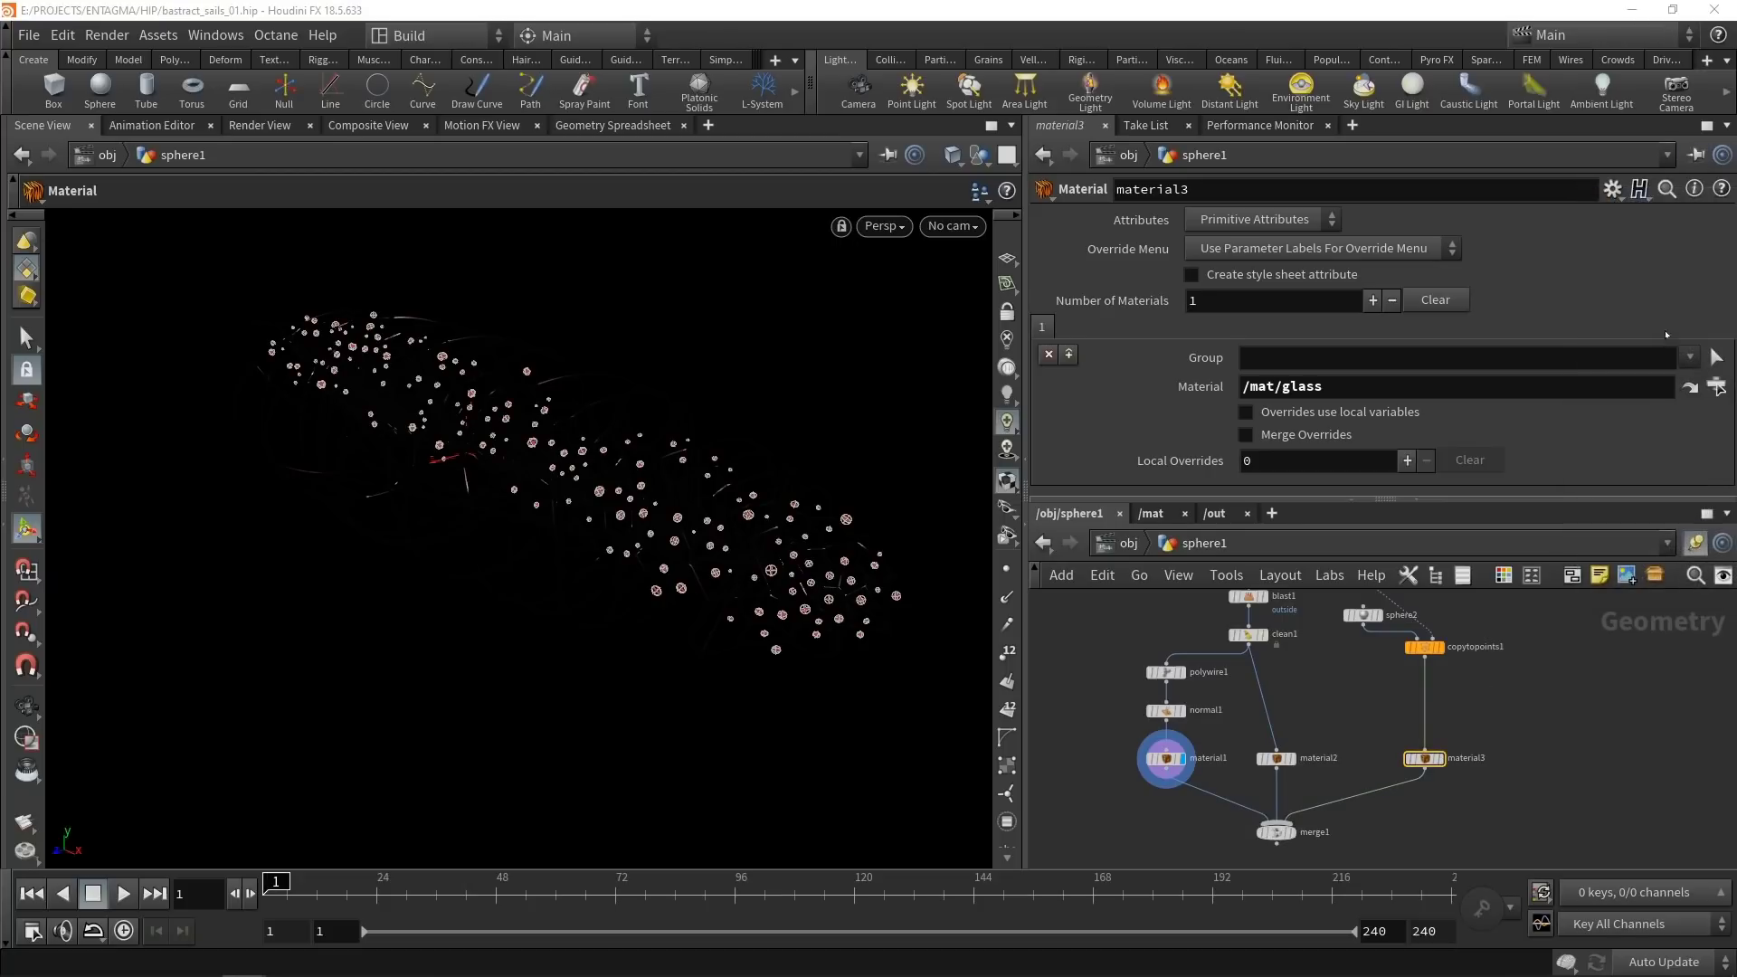
Display the merge1 node, return to object level and save the scene.
left_click(1291, 833)
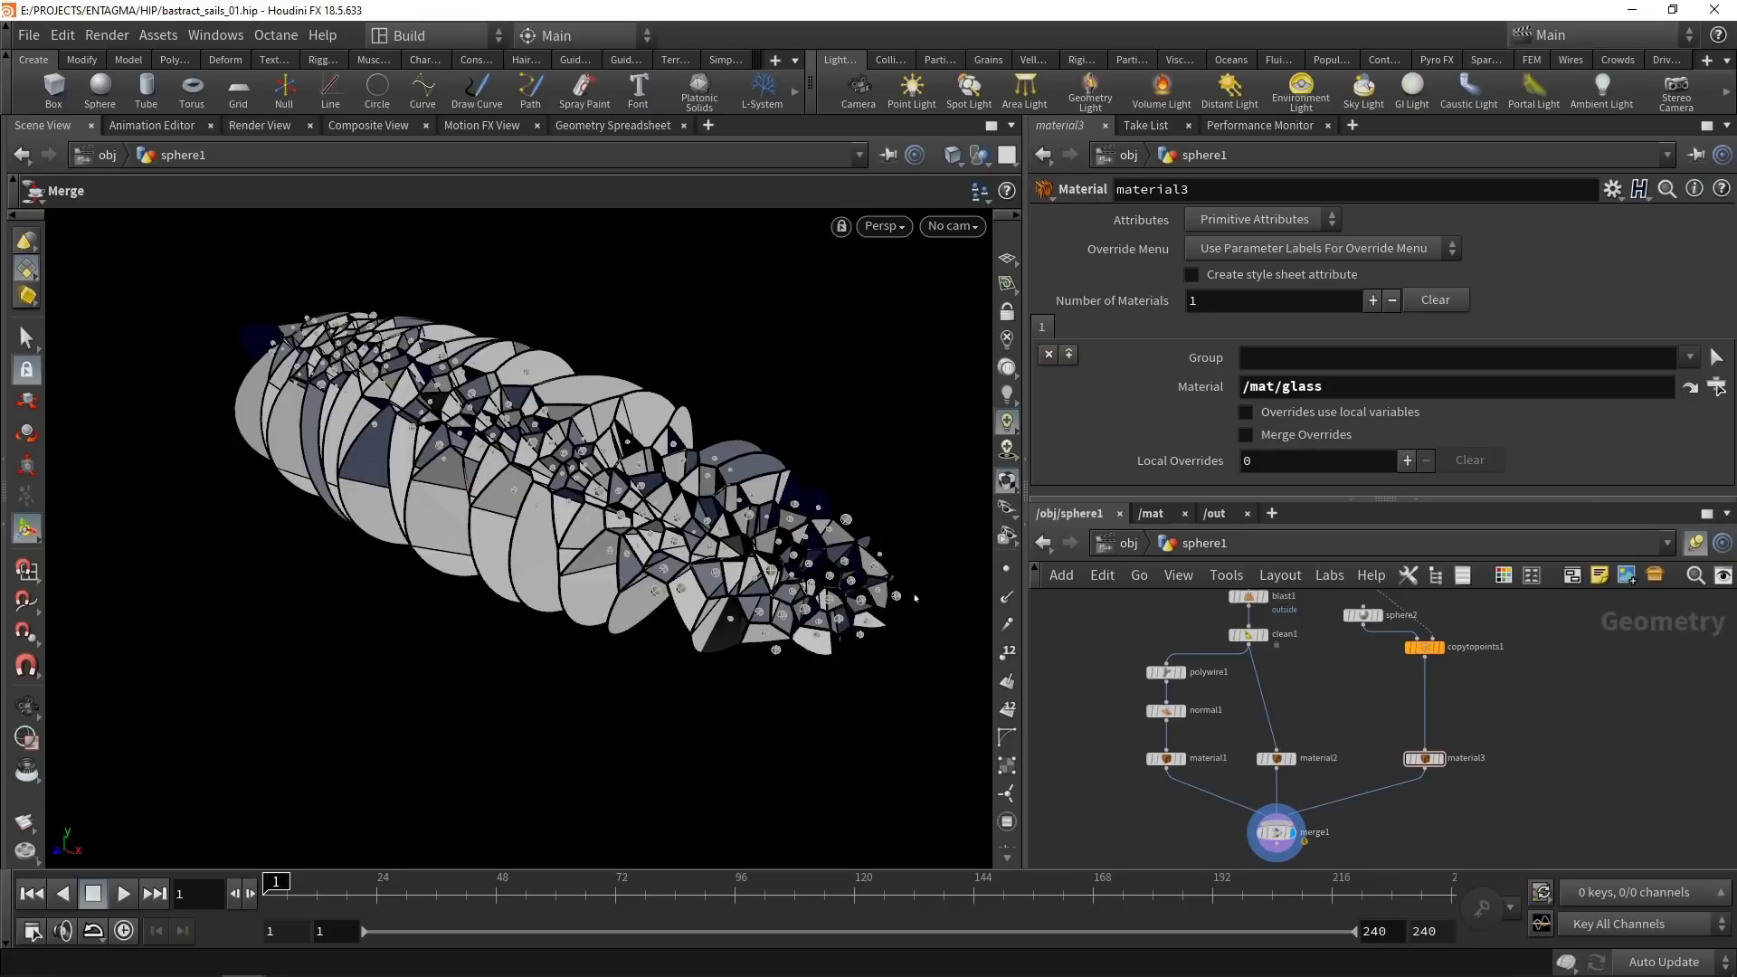
left_click(1111, 546)
key("ctrl+s")
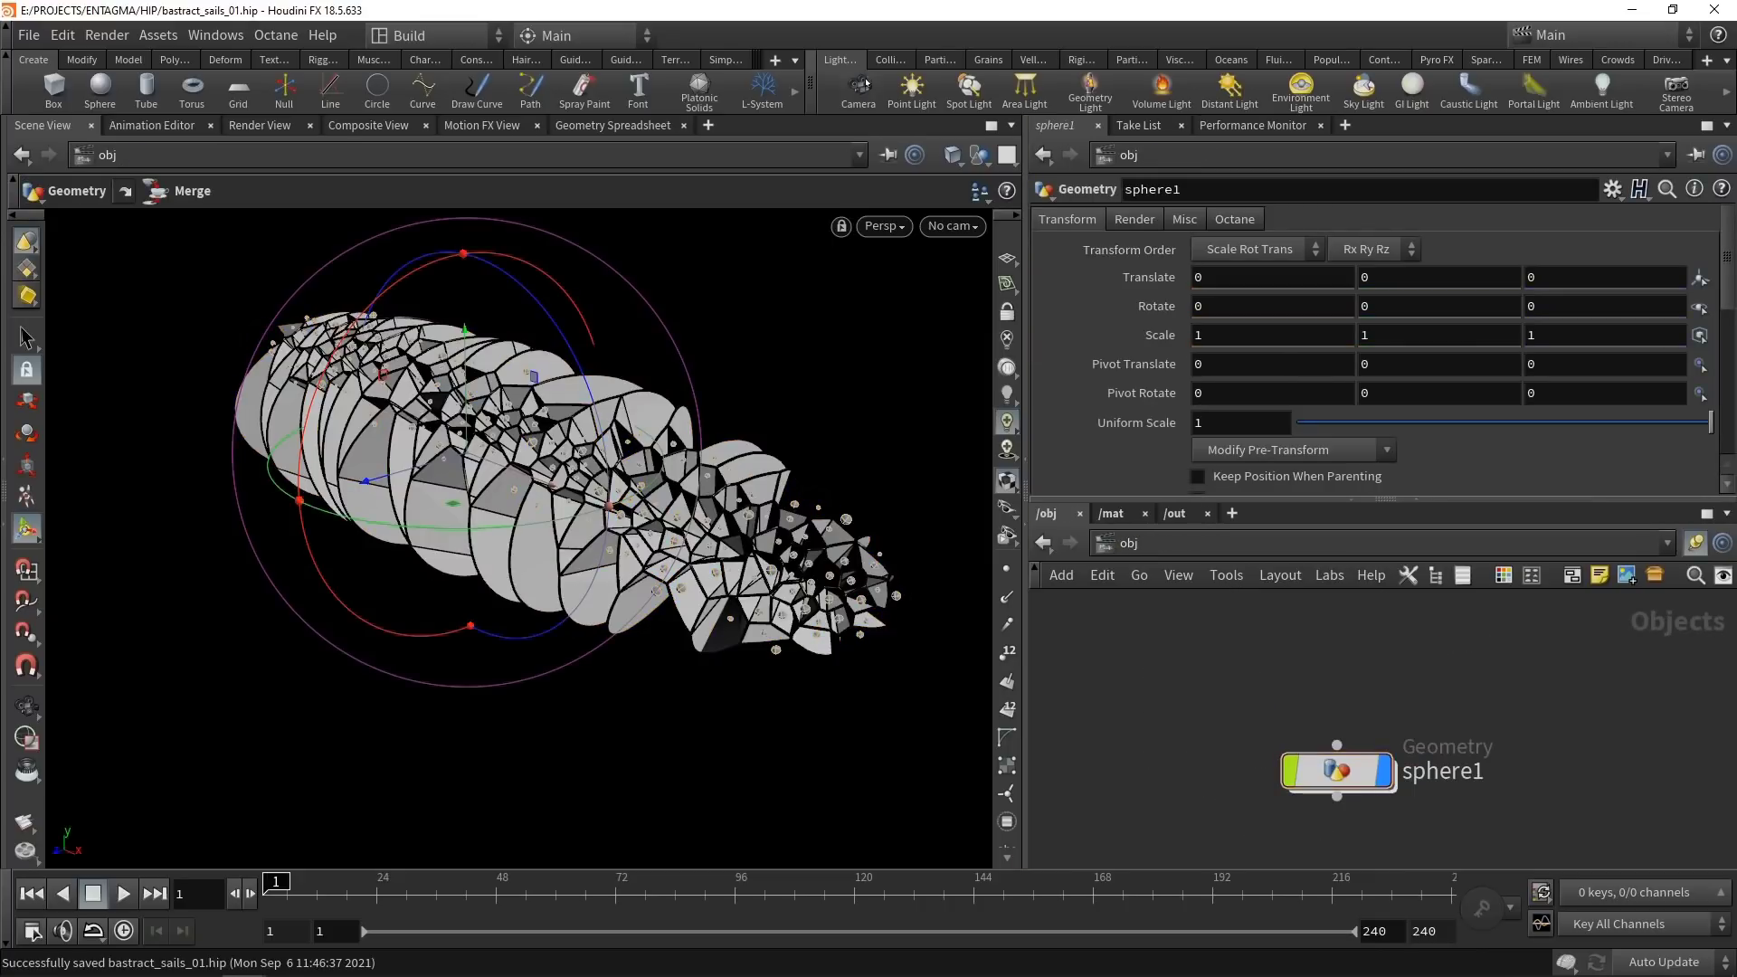
Create a camera from the current view and reframe the structure with the camera locked to the viewport, then unlock it.
left_click(859, 88, "ctrl")
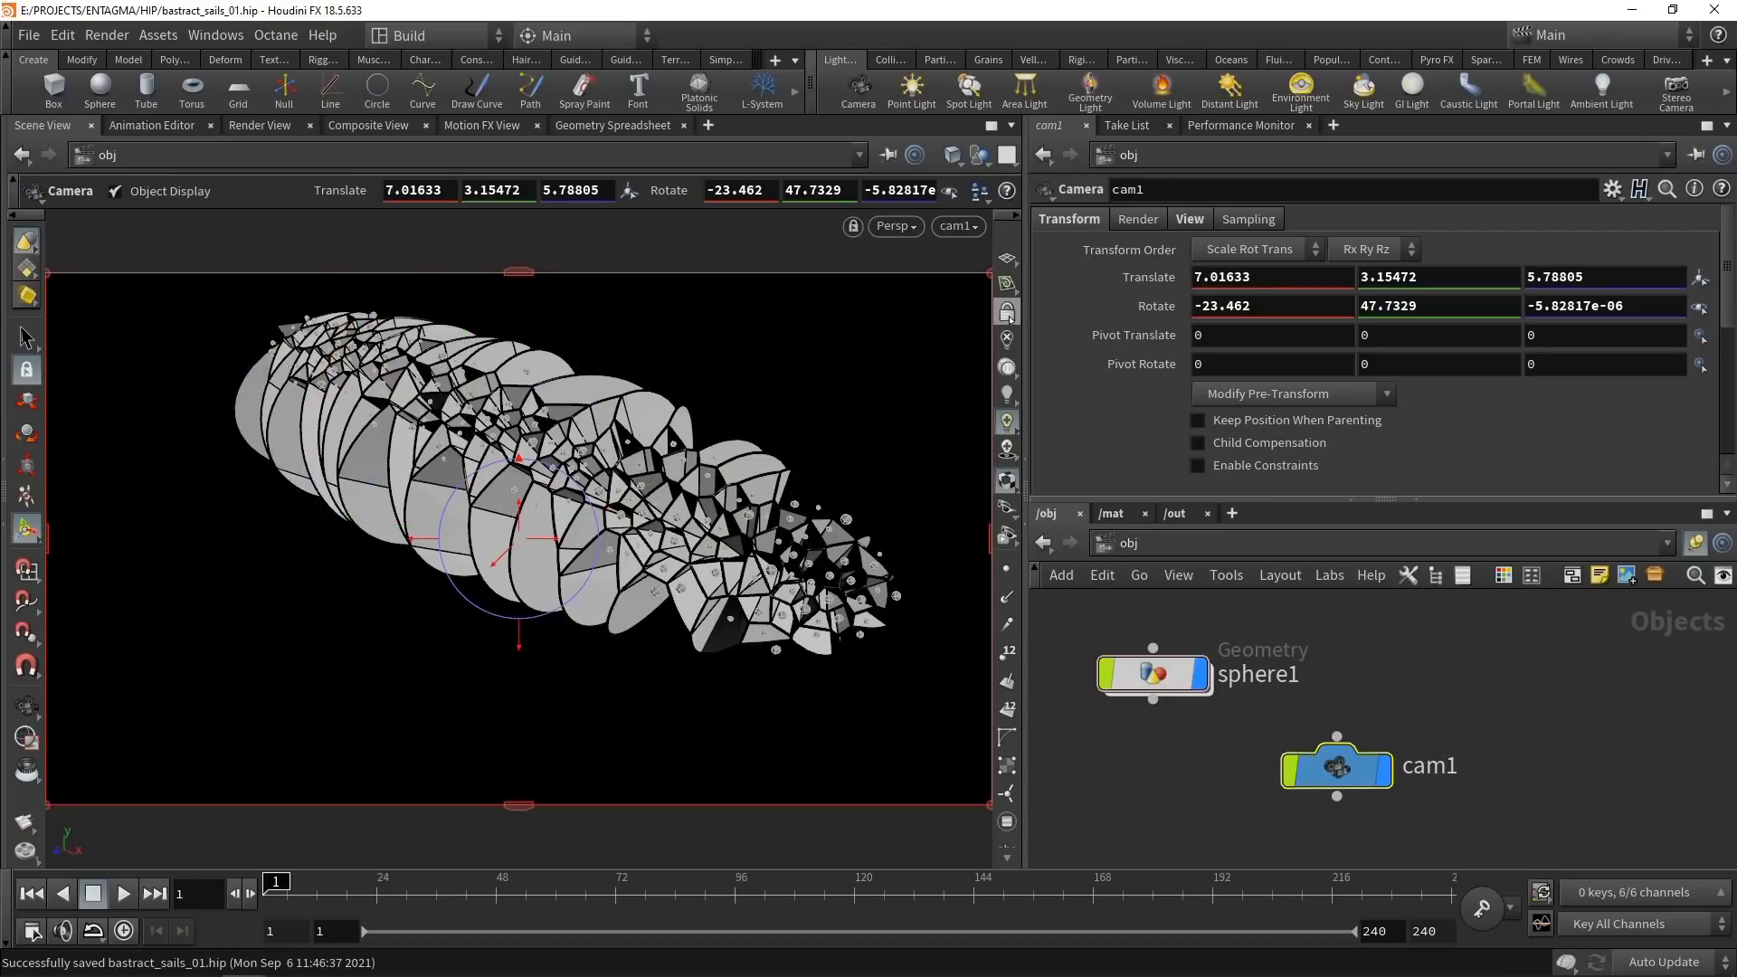
left_click(1008, 315)
mouse_move(658, 517)
left_mouse_down("alt")
mouse_move(668, 471)
mouse_move(688, 534)
left_mouse_up("alt")
middle_click_drag(687, 533, 672, 572, "alt")
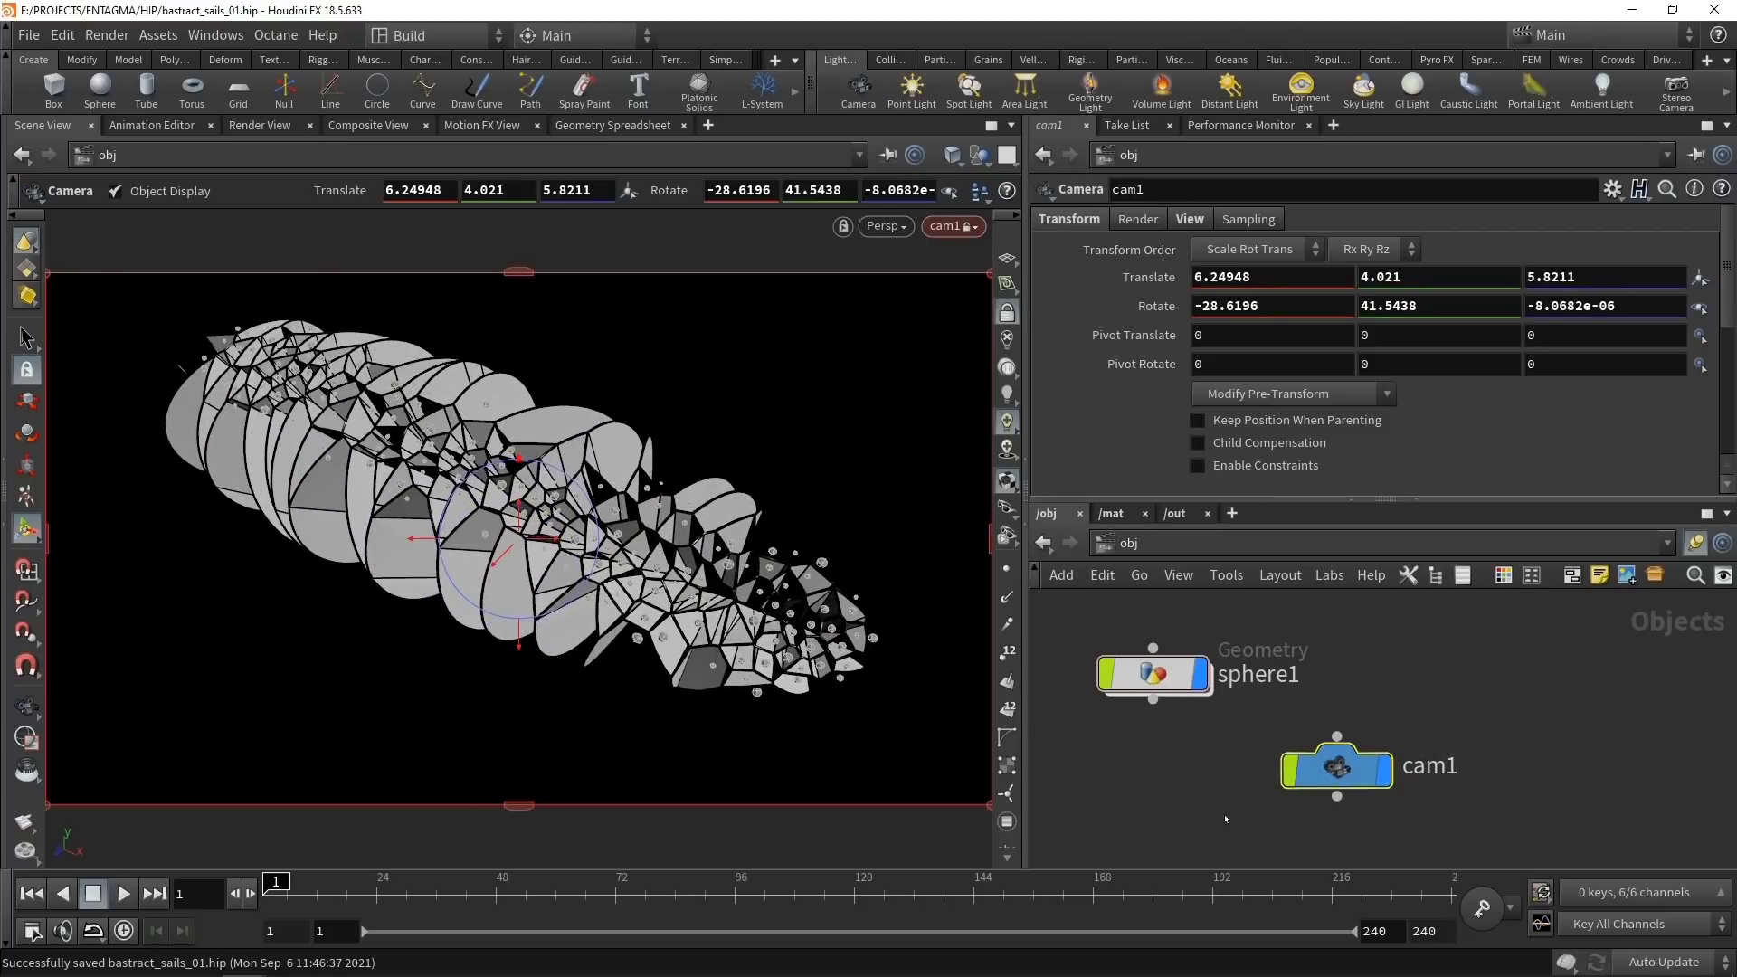
middle_click_drag(1225, 801, 1225, 722)
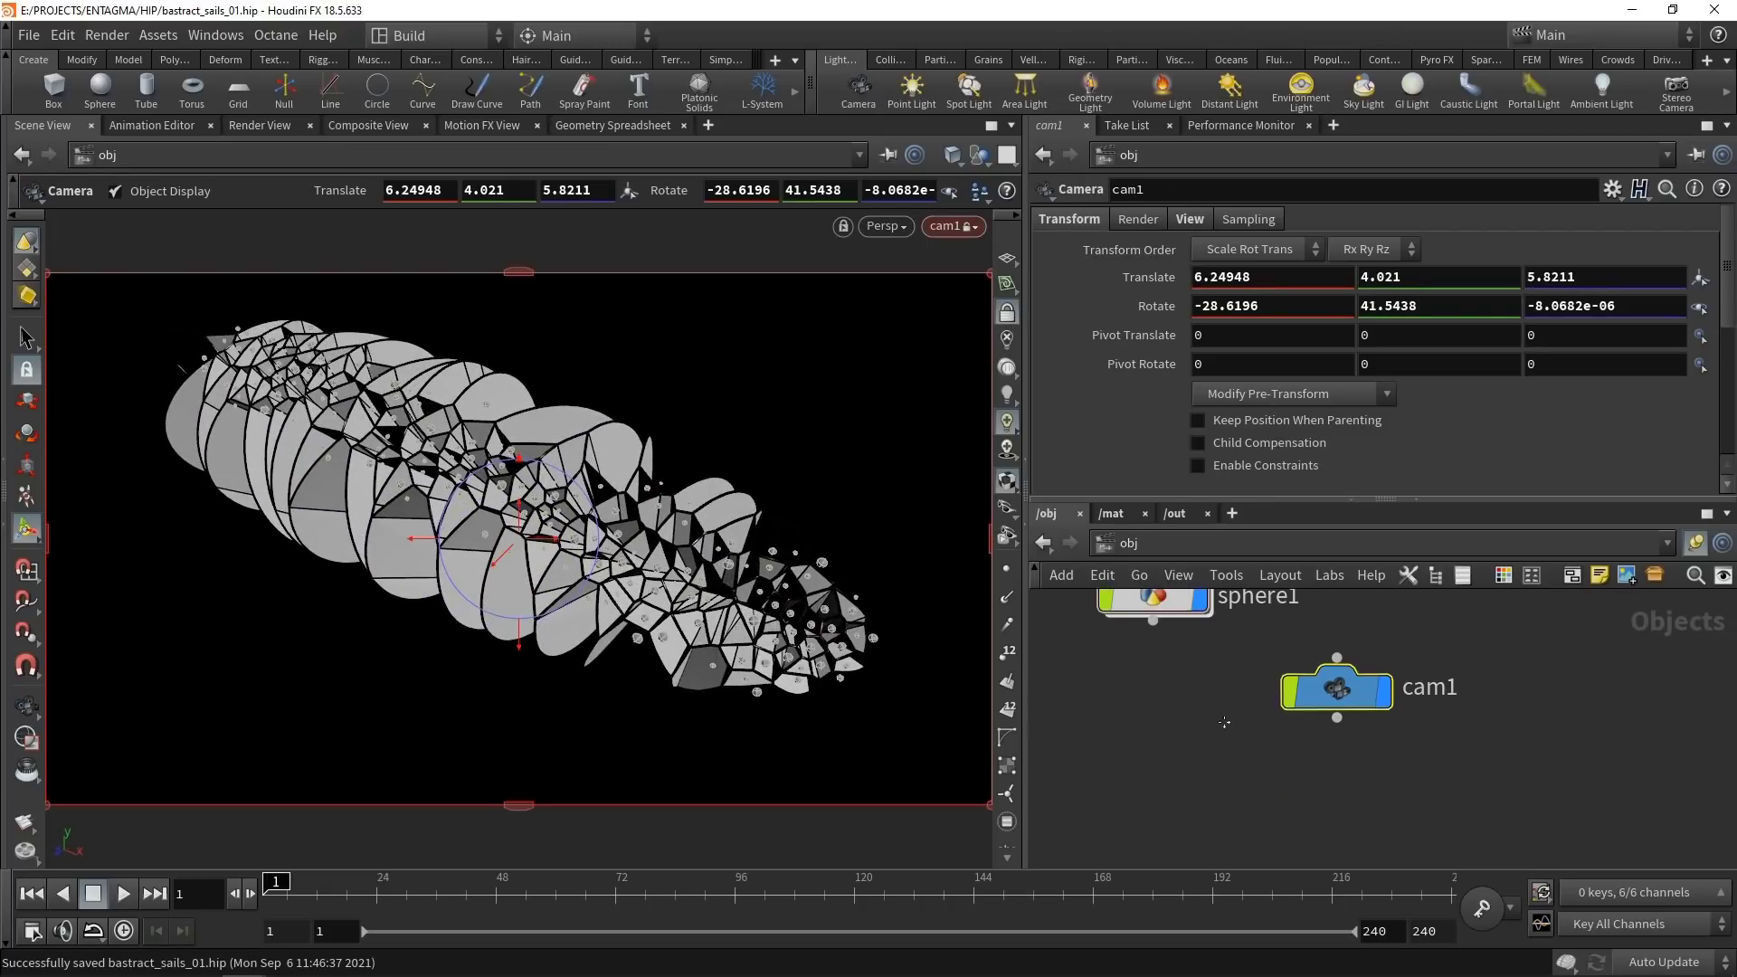
left_click(1007, 312)
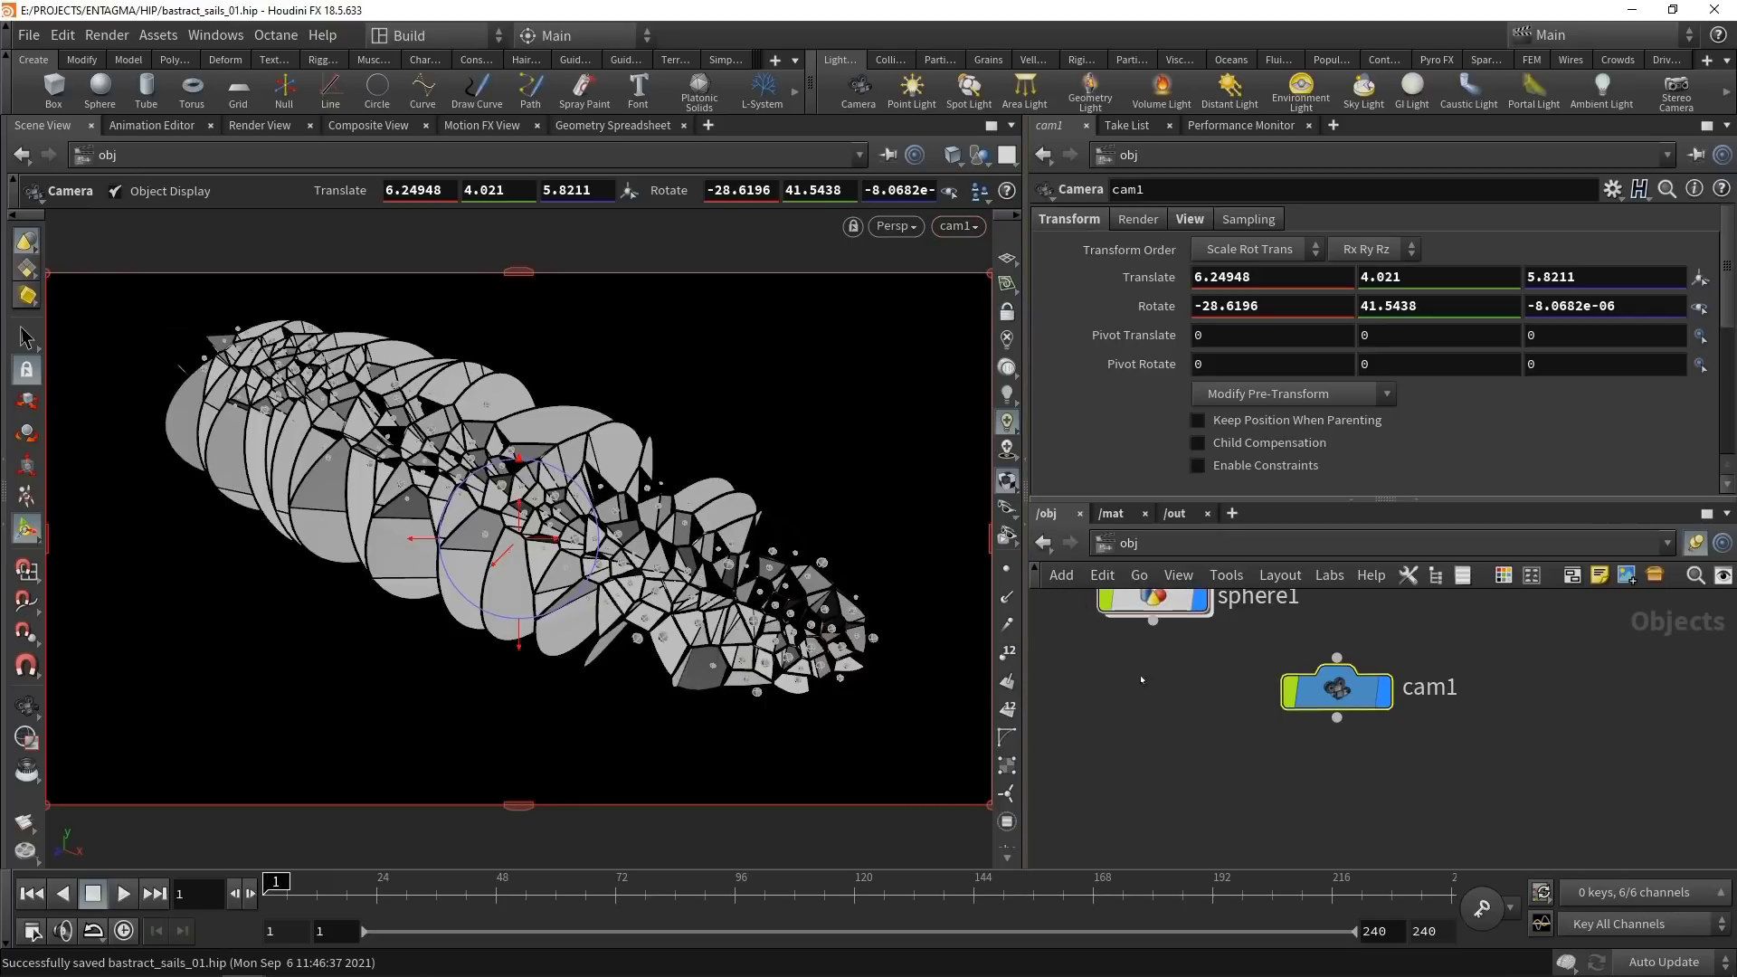
Add a grid object, set its Orientation to XY Plane and return to object level.
key("Tab")
type("grid")
key("Return")
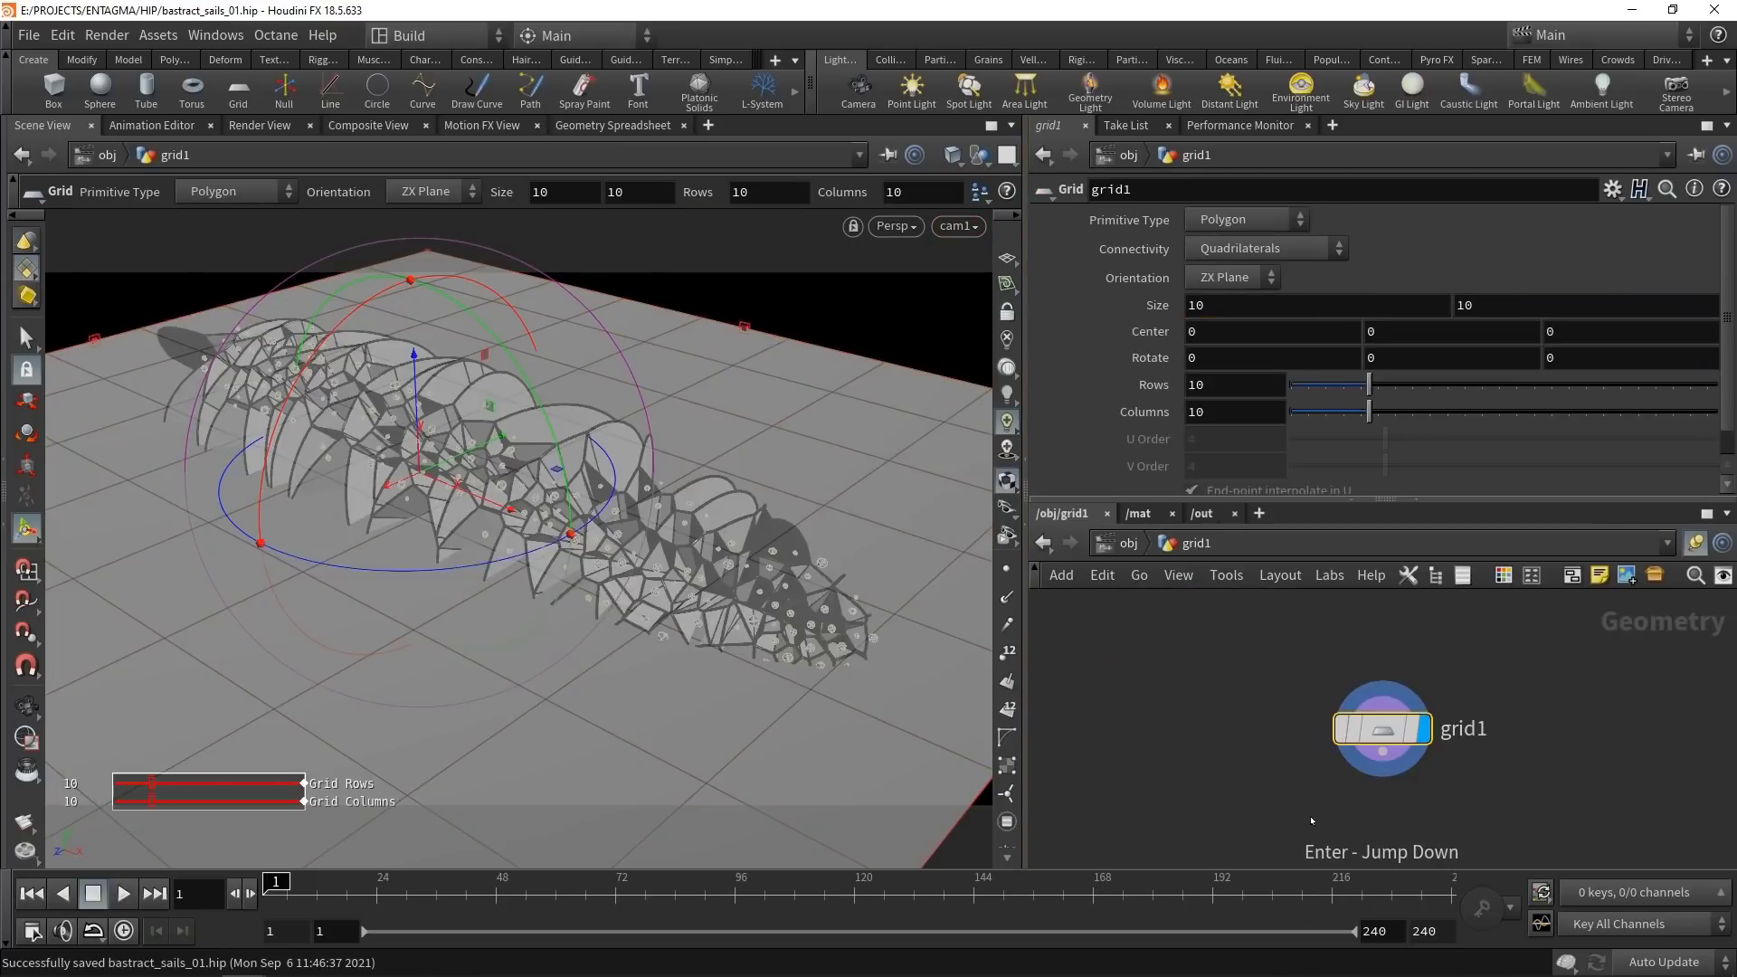
left_click(1495, 662)
left_click(1235, 277)
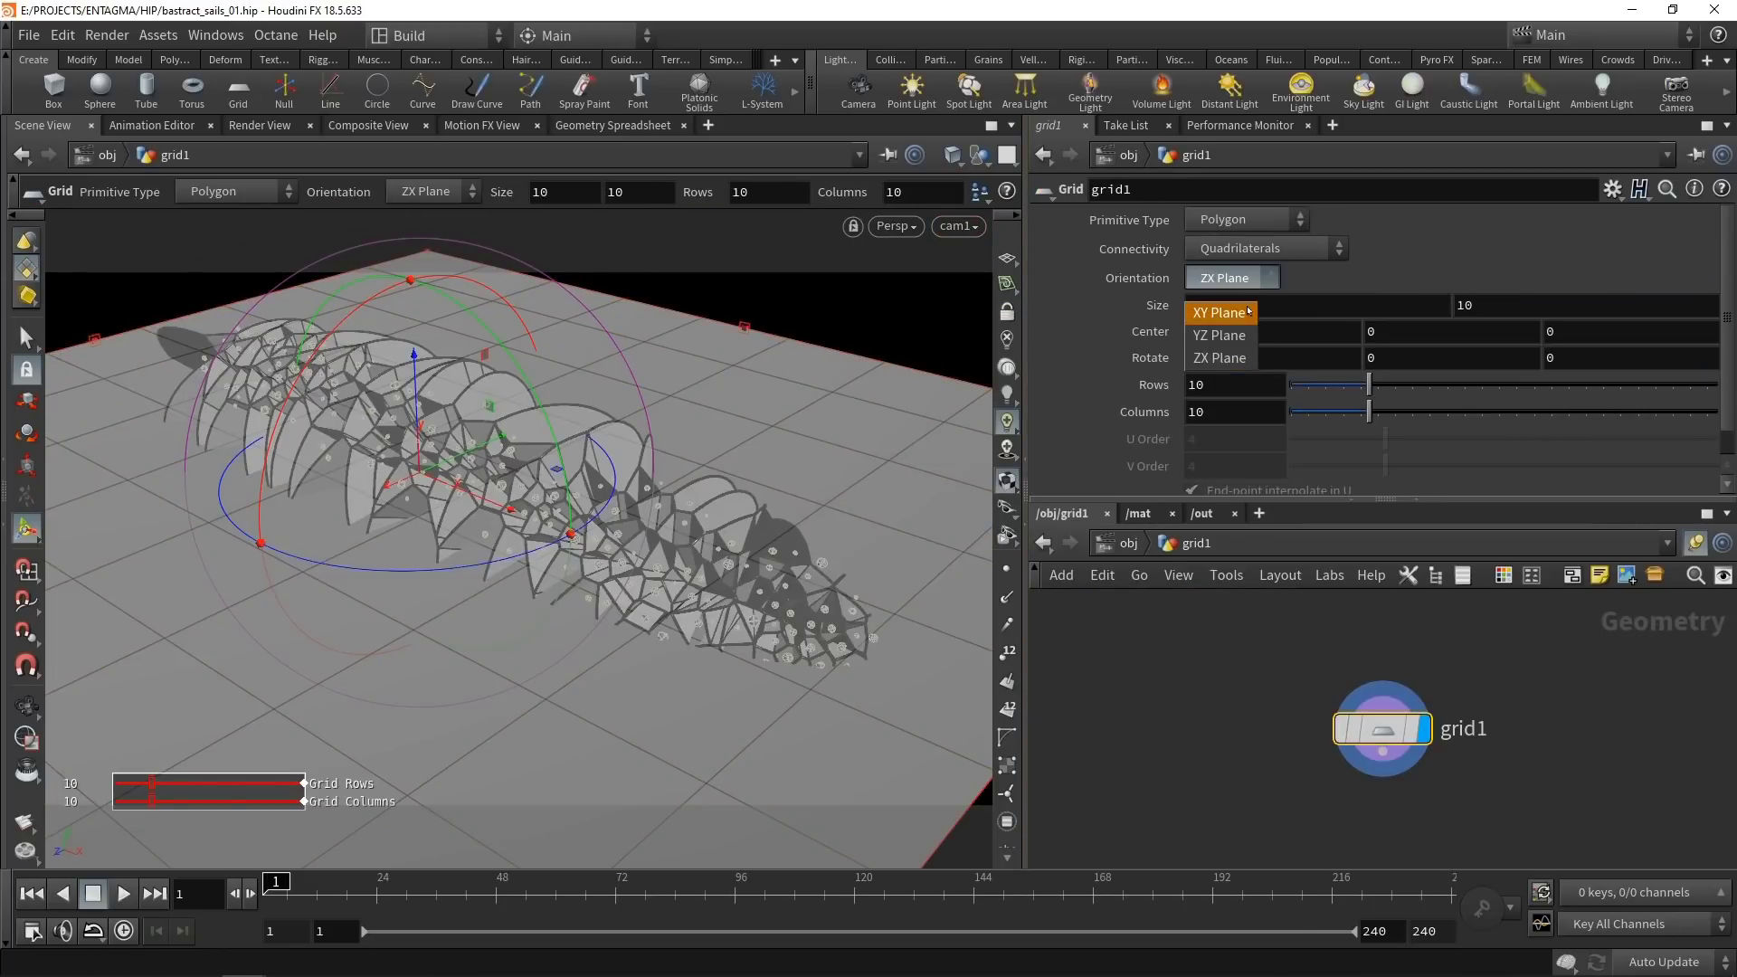
left_click(1223, 312)
key("u")
Parent grid1 to cam1 and align its node beneath the camera node.
left_click(1337, 717)
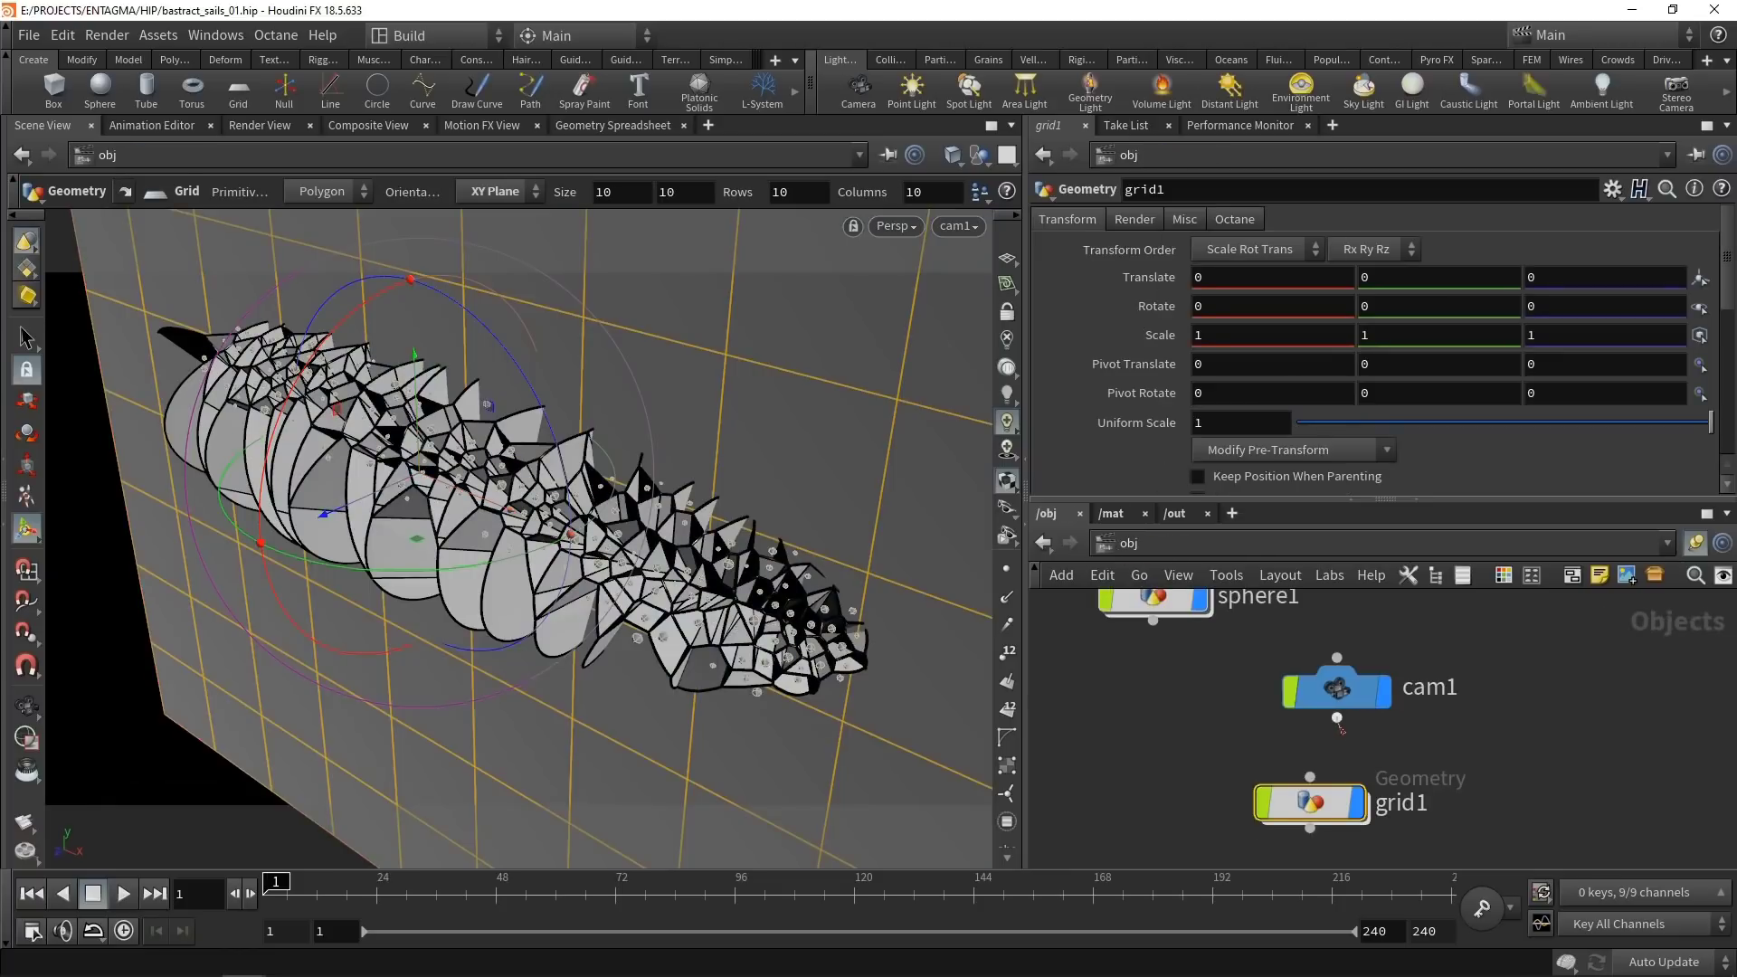
left_click(1312, 776)
left_click_drag(1310, 801, 1337, 800)
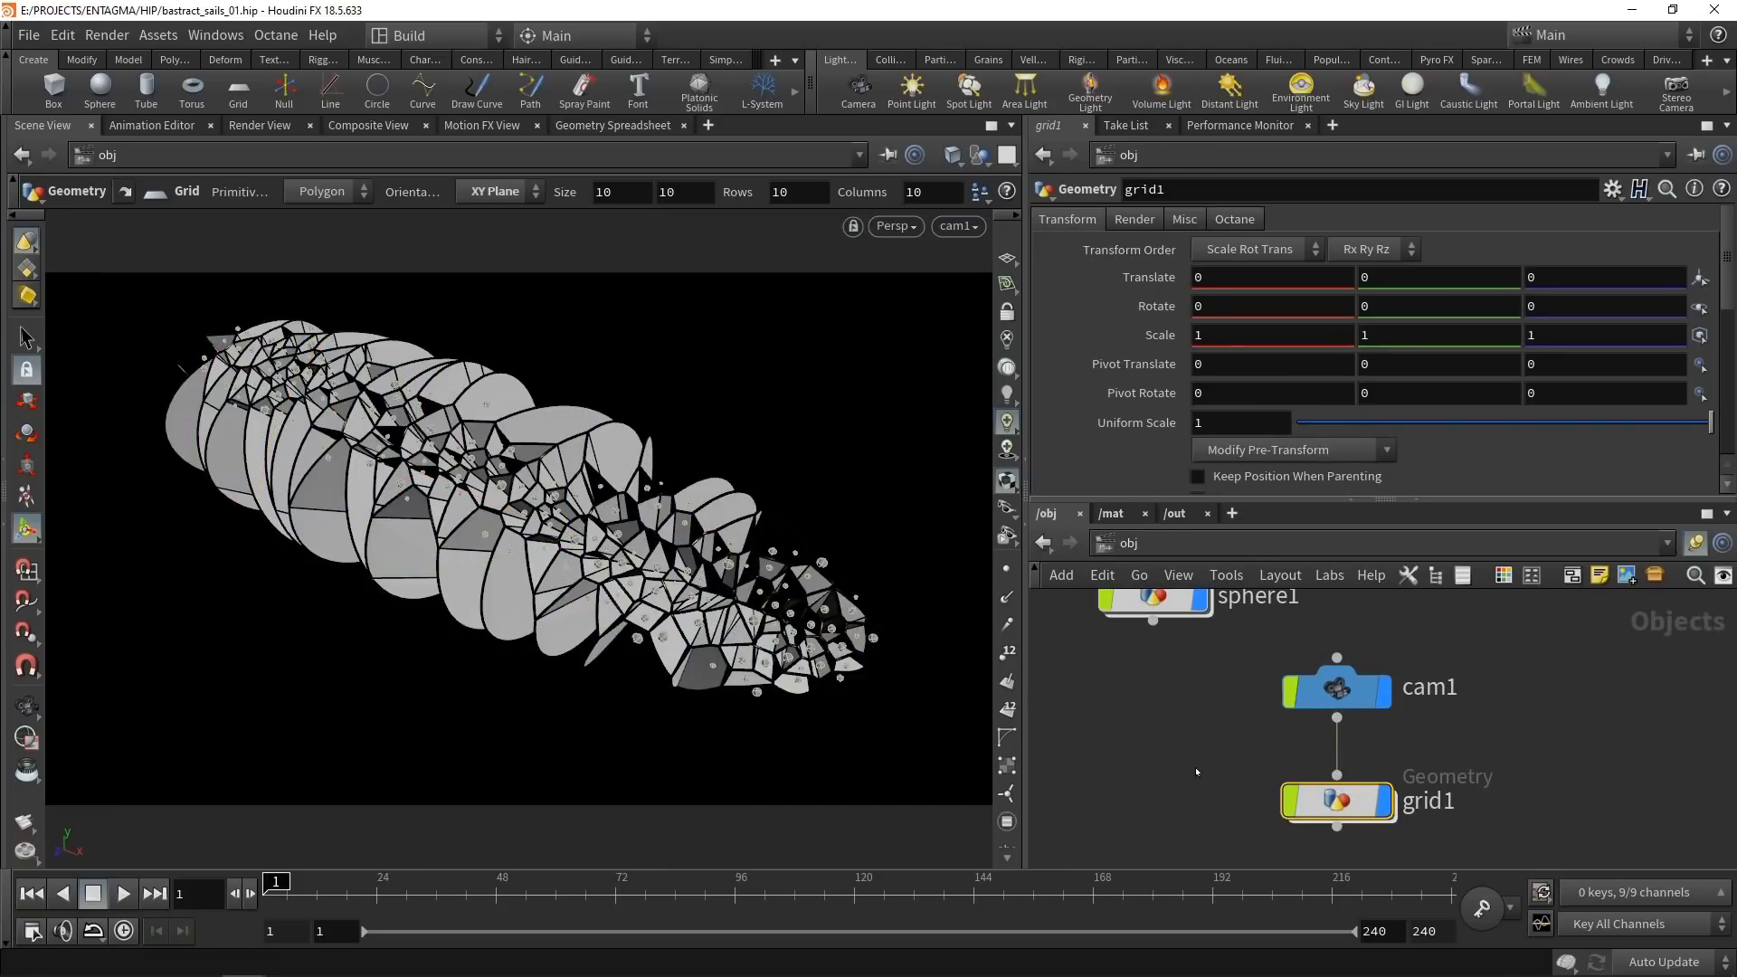
Set grid1's Z translation to -20 and its X scale to 1.7 so it fills the camera's background.
left_click_drag(1196, 768, 1396, 839)
left_click(1614, 281)
scroll(1614, 281, "down", 4)
scroll(1614, 281, "down", 7)
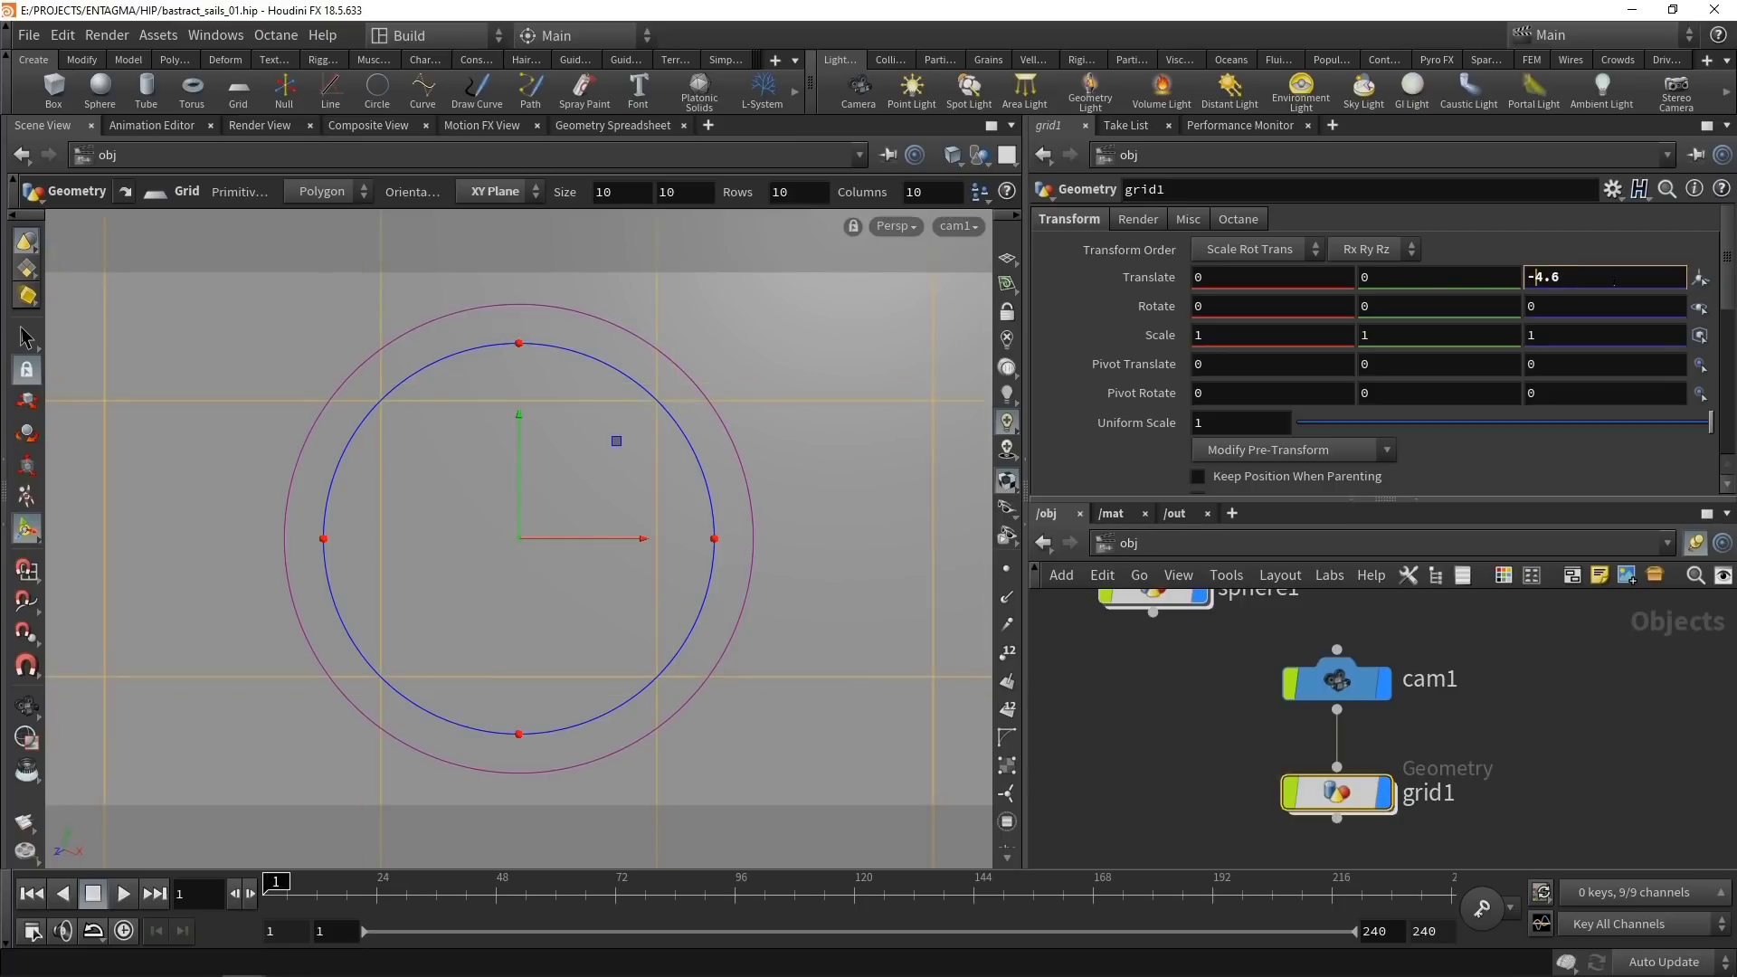
scroll(1615, 278, "down", 15)
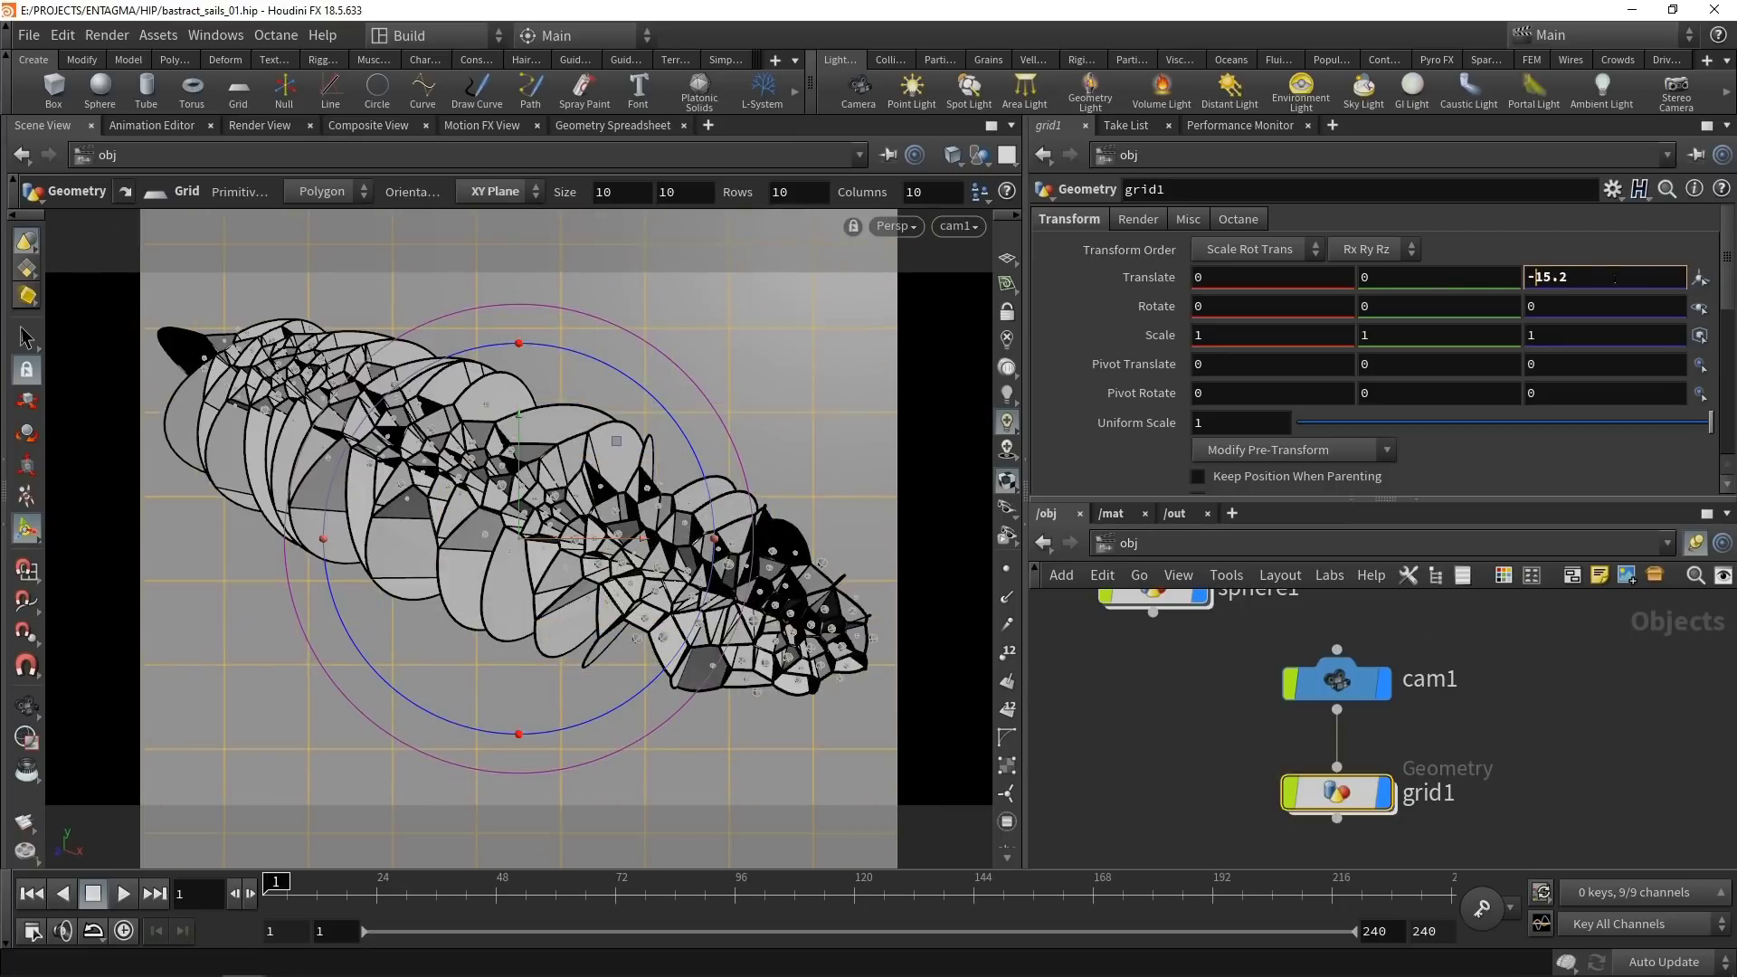
double_click(1623, 281)
type("-20")
key("Return")
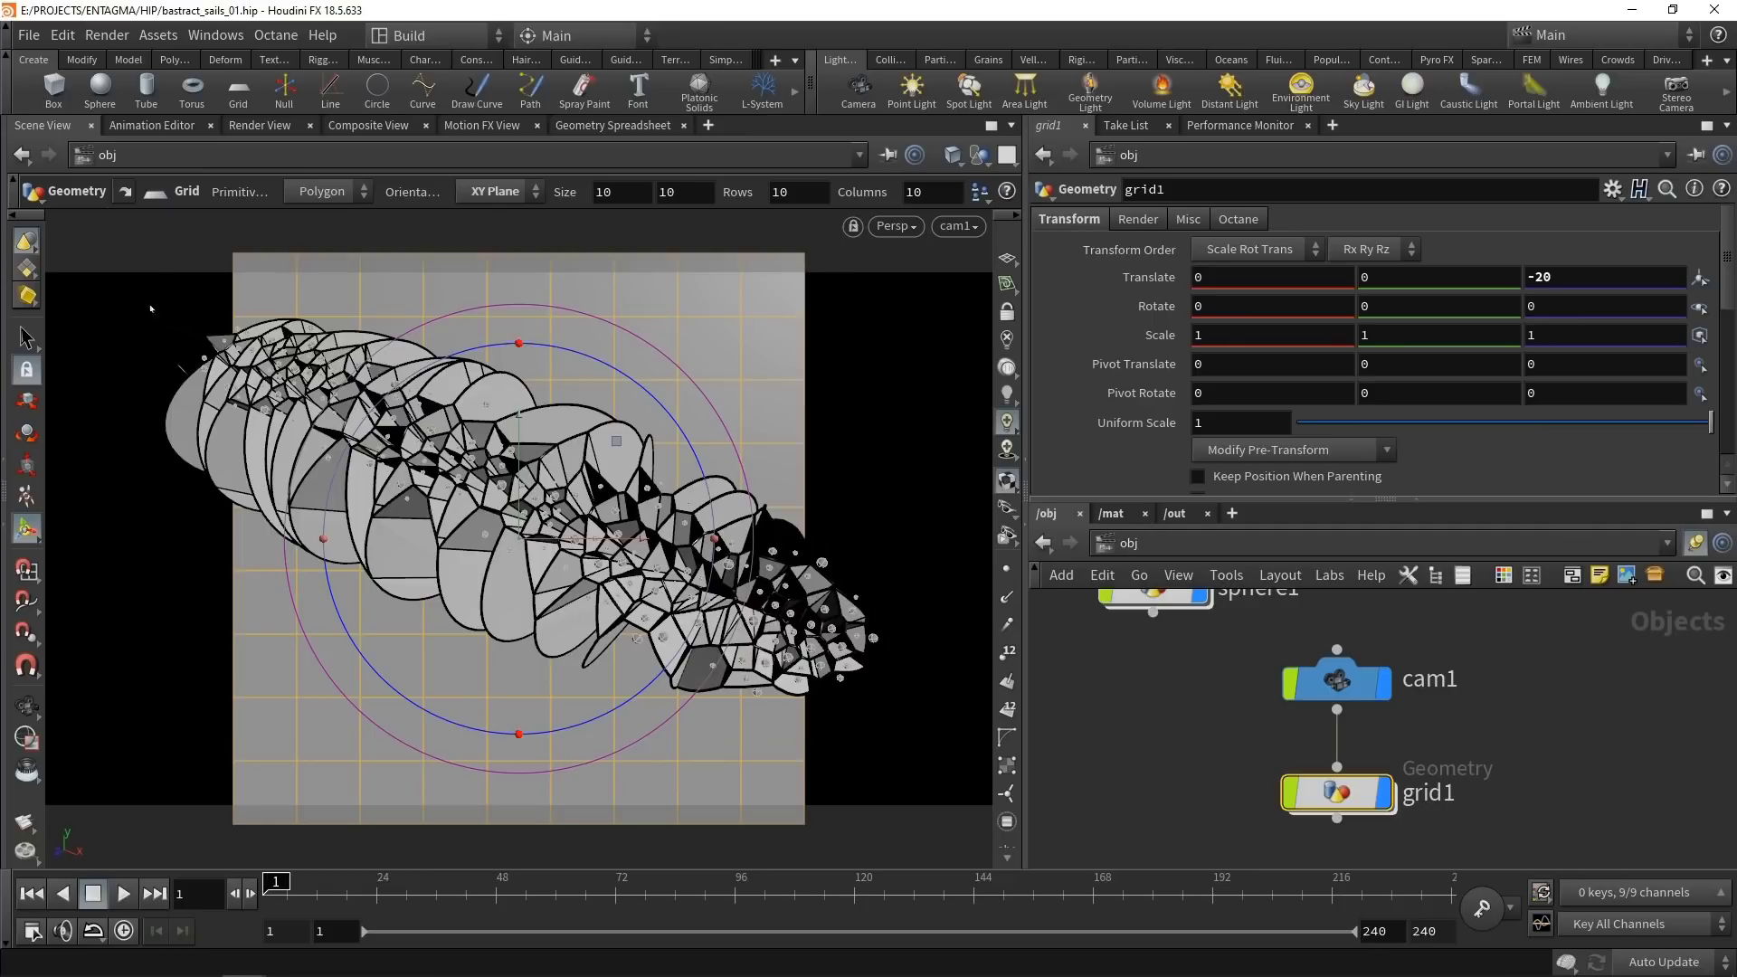
type(".7")
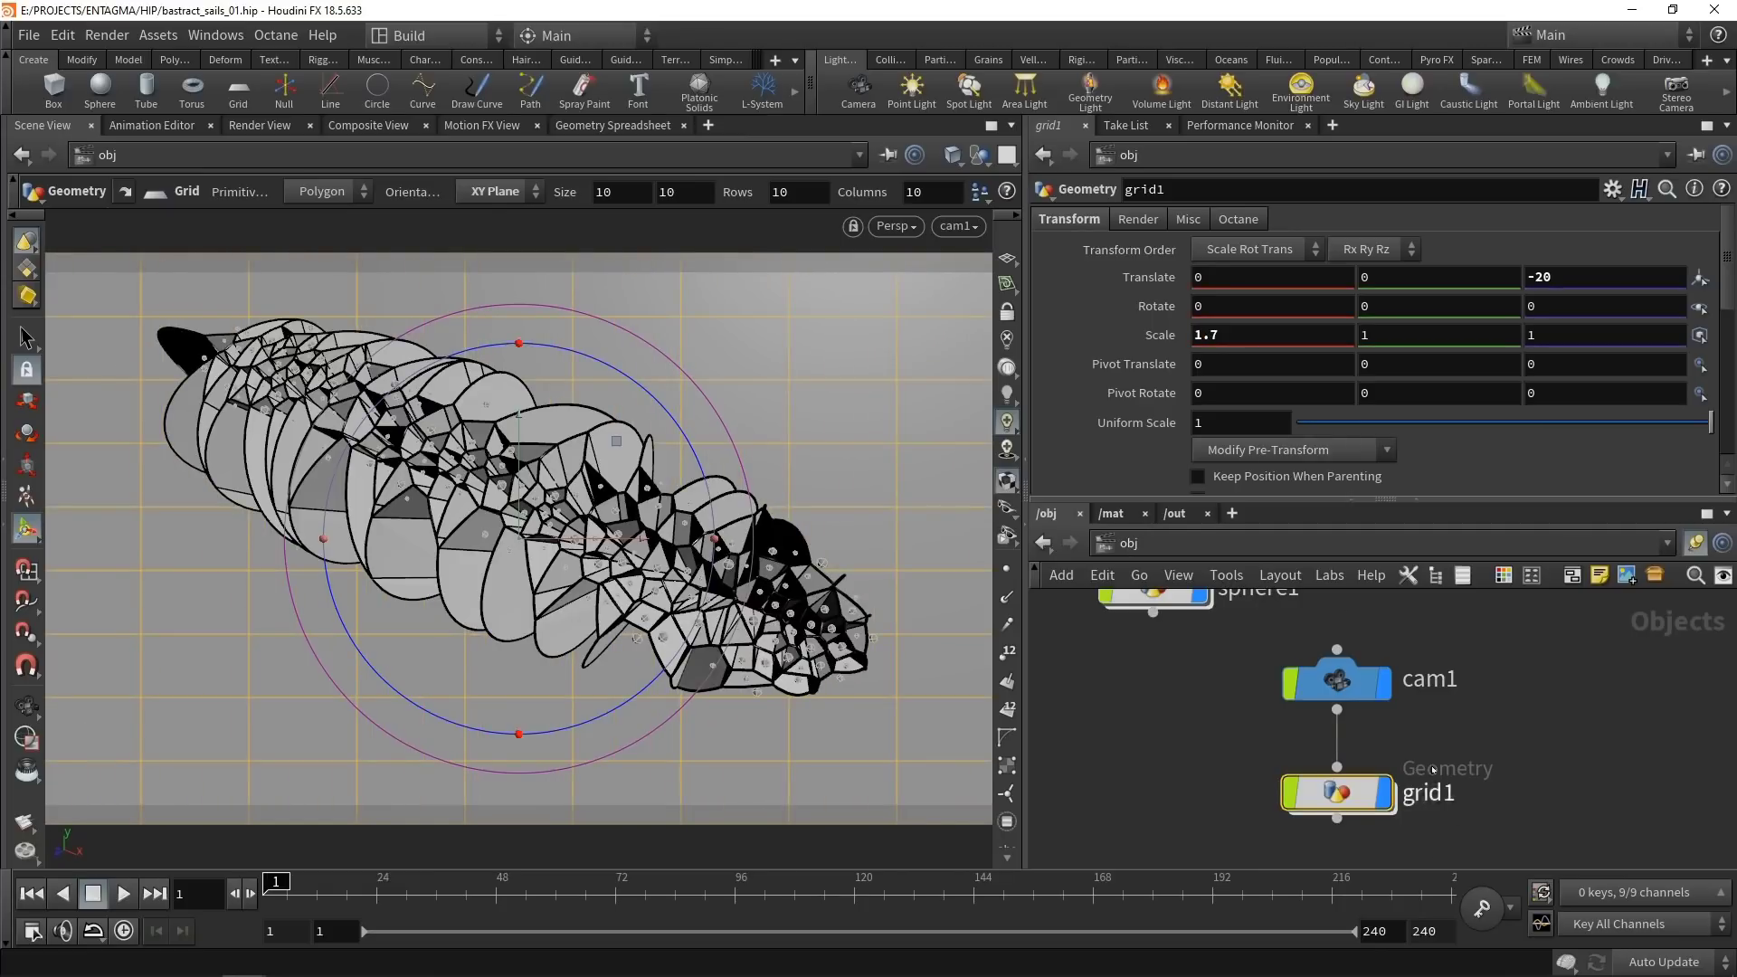
Assign /mat/BG as the render material of grid1.
left_click(1138, 219)
left_click(1700, 249)
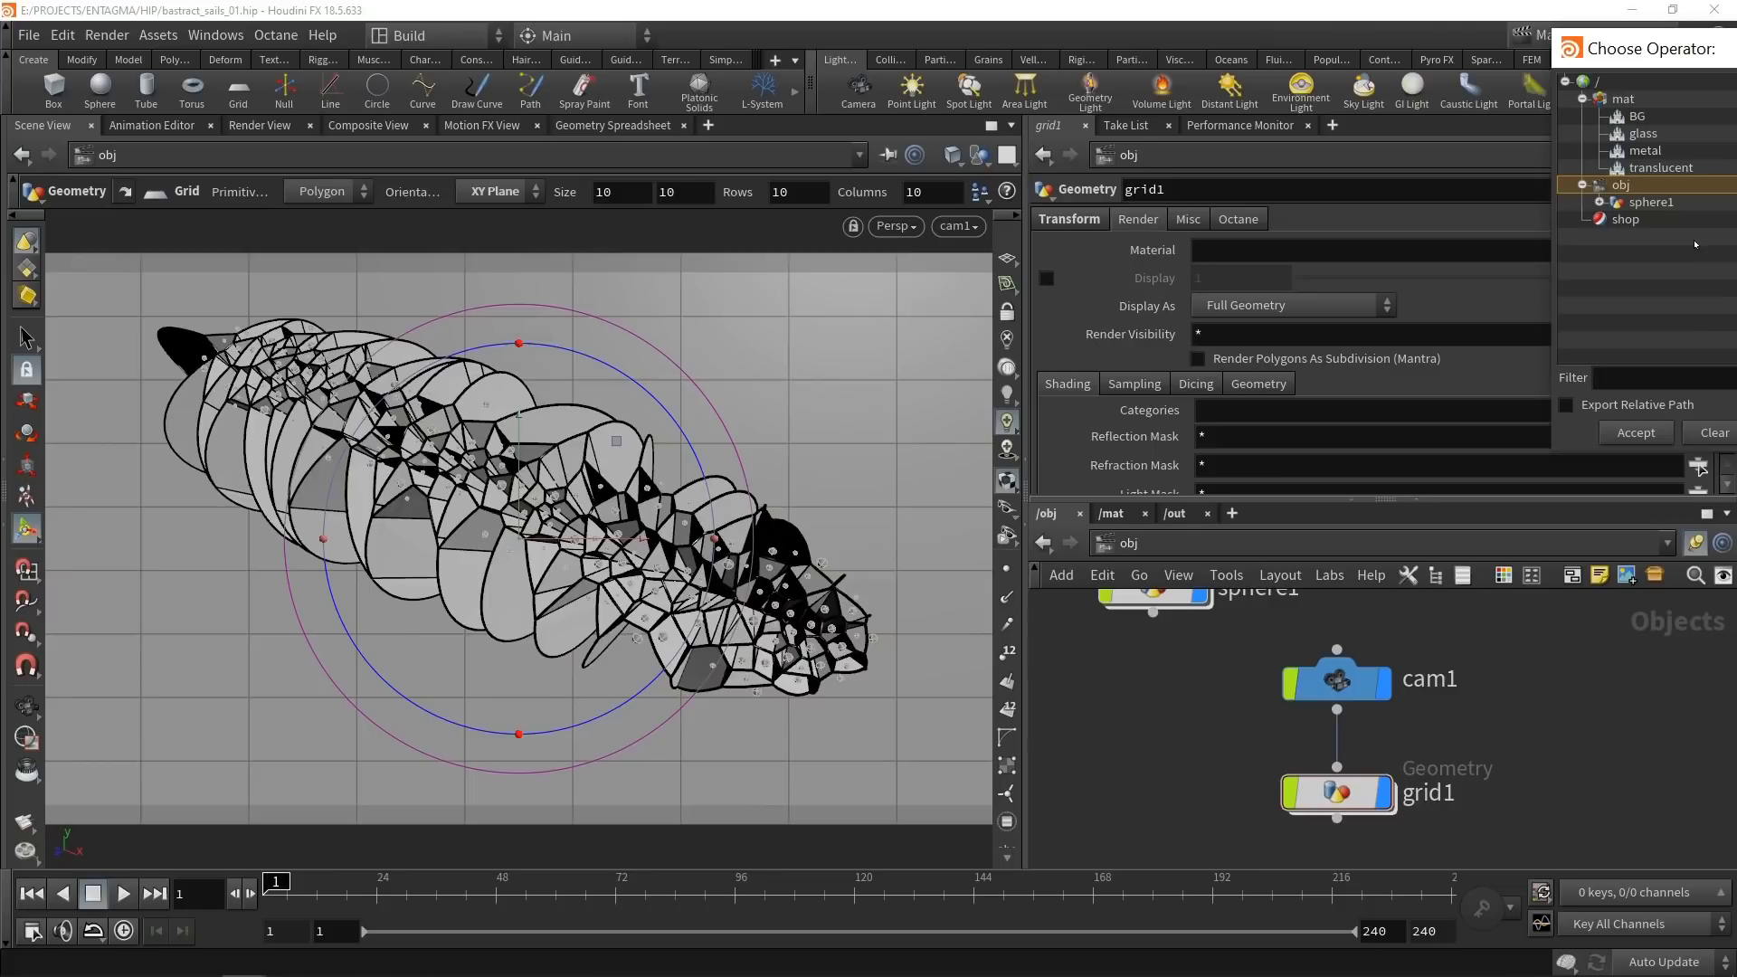
double_click(1637, 116)
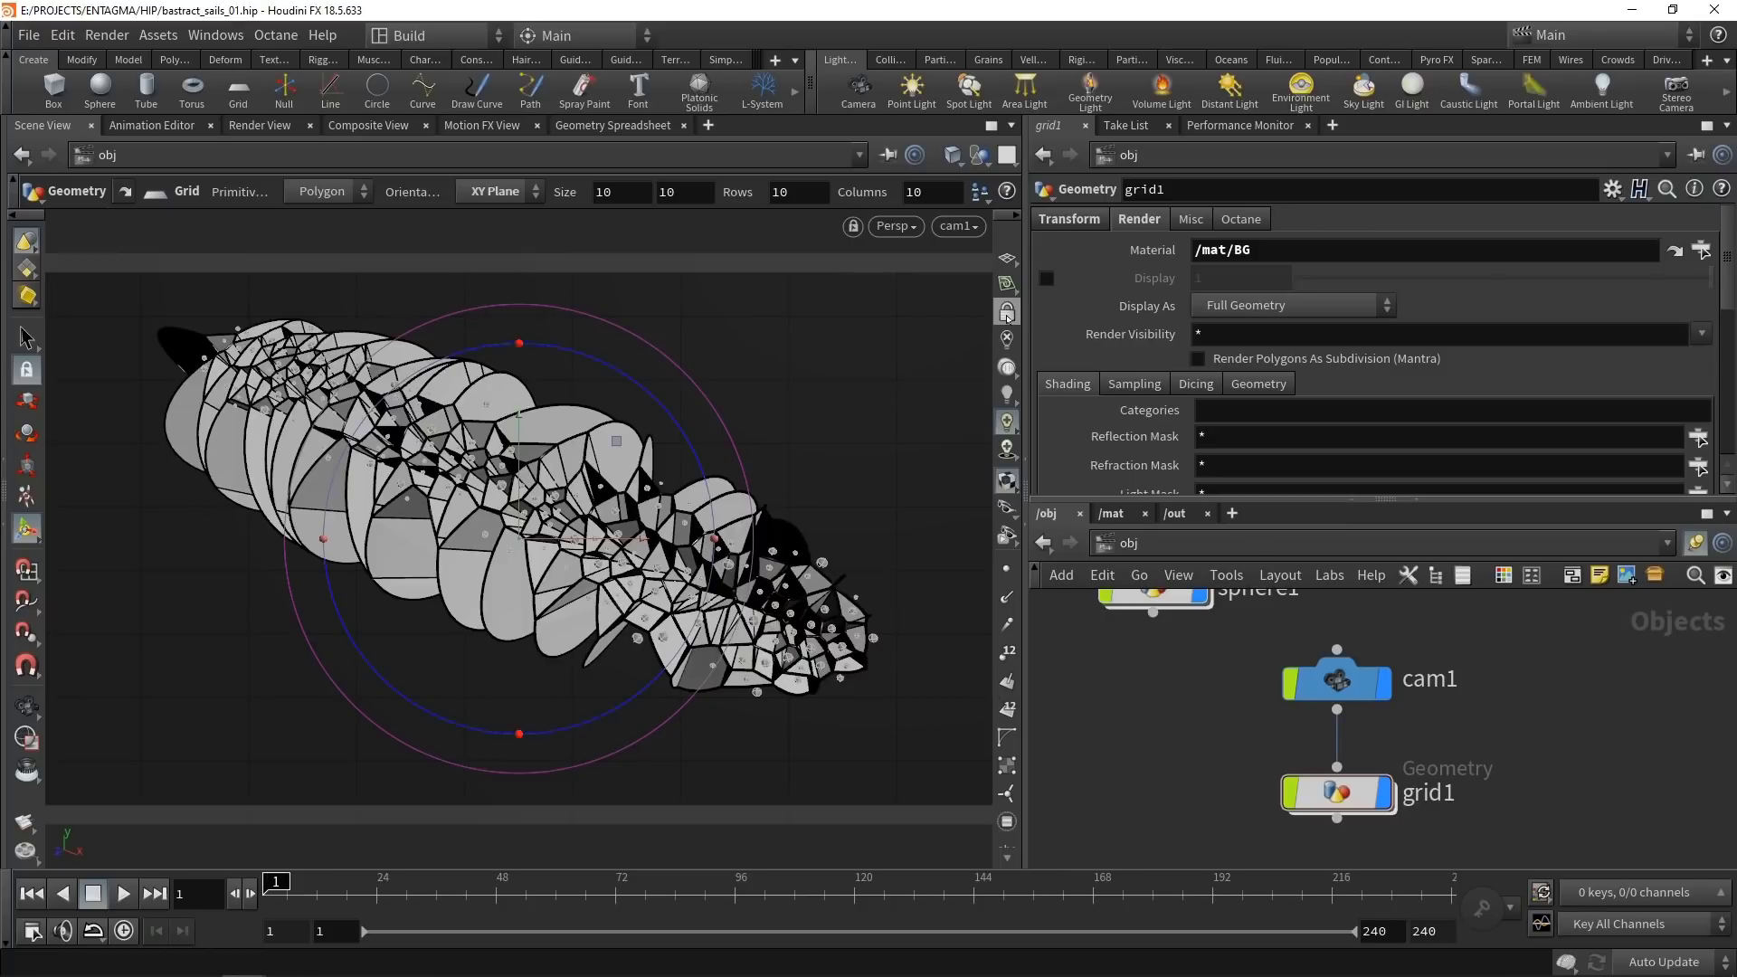
Lock the camera to the viewport, fine-tune cam1's framing of the structure and tidy the object nodes.
left_click(1007, 313)
left_click_drag(518, 539, 599, 507, "alt")
middle_click_drag(1166, 693, 1207, 736)
left_click_drag(1183, 637, 1137, 730)
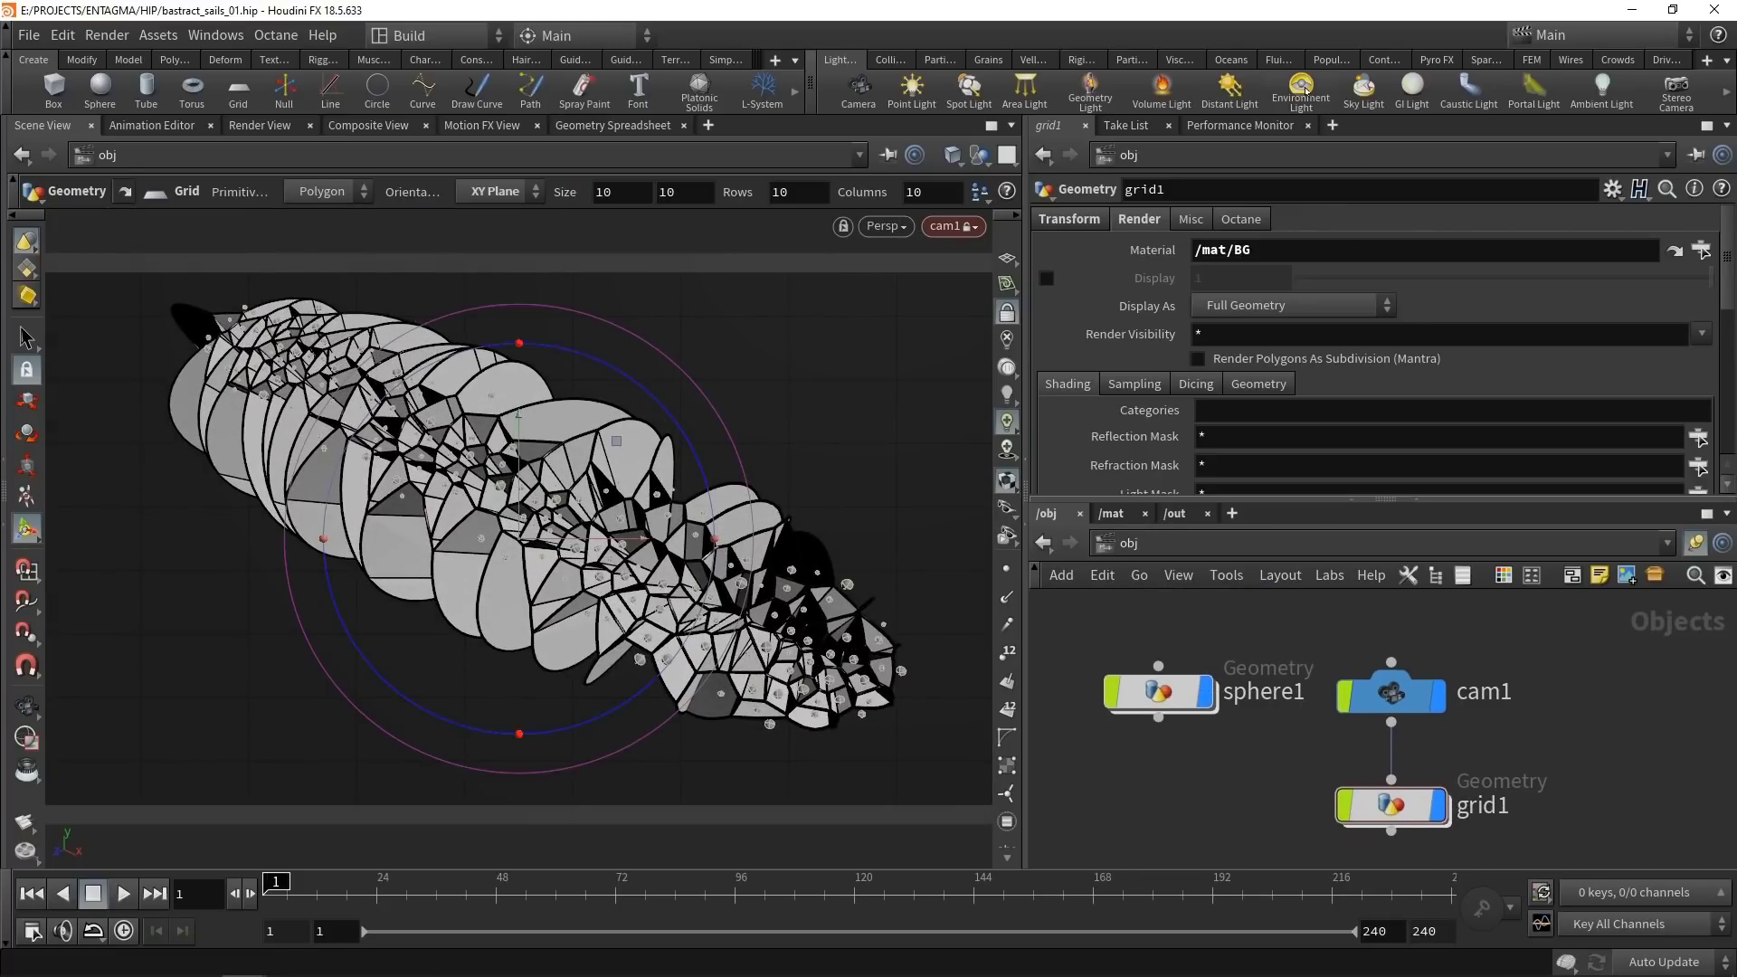
Add an Environment Light and place its node below sphere1.
left_click(1301, 86)
left_click(1503, 839)
left_click_drag(1511, 840, 1098, 739)
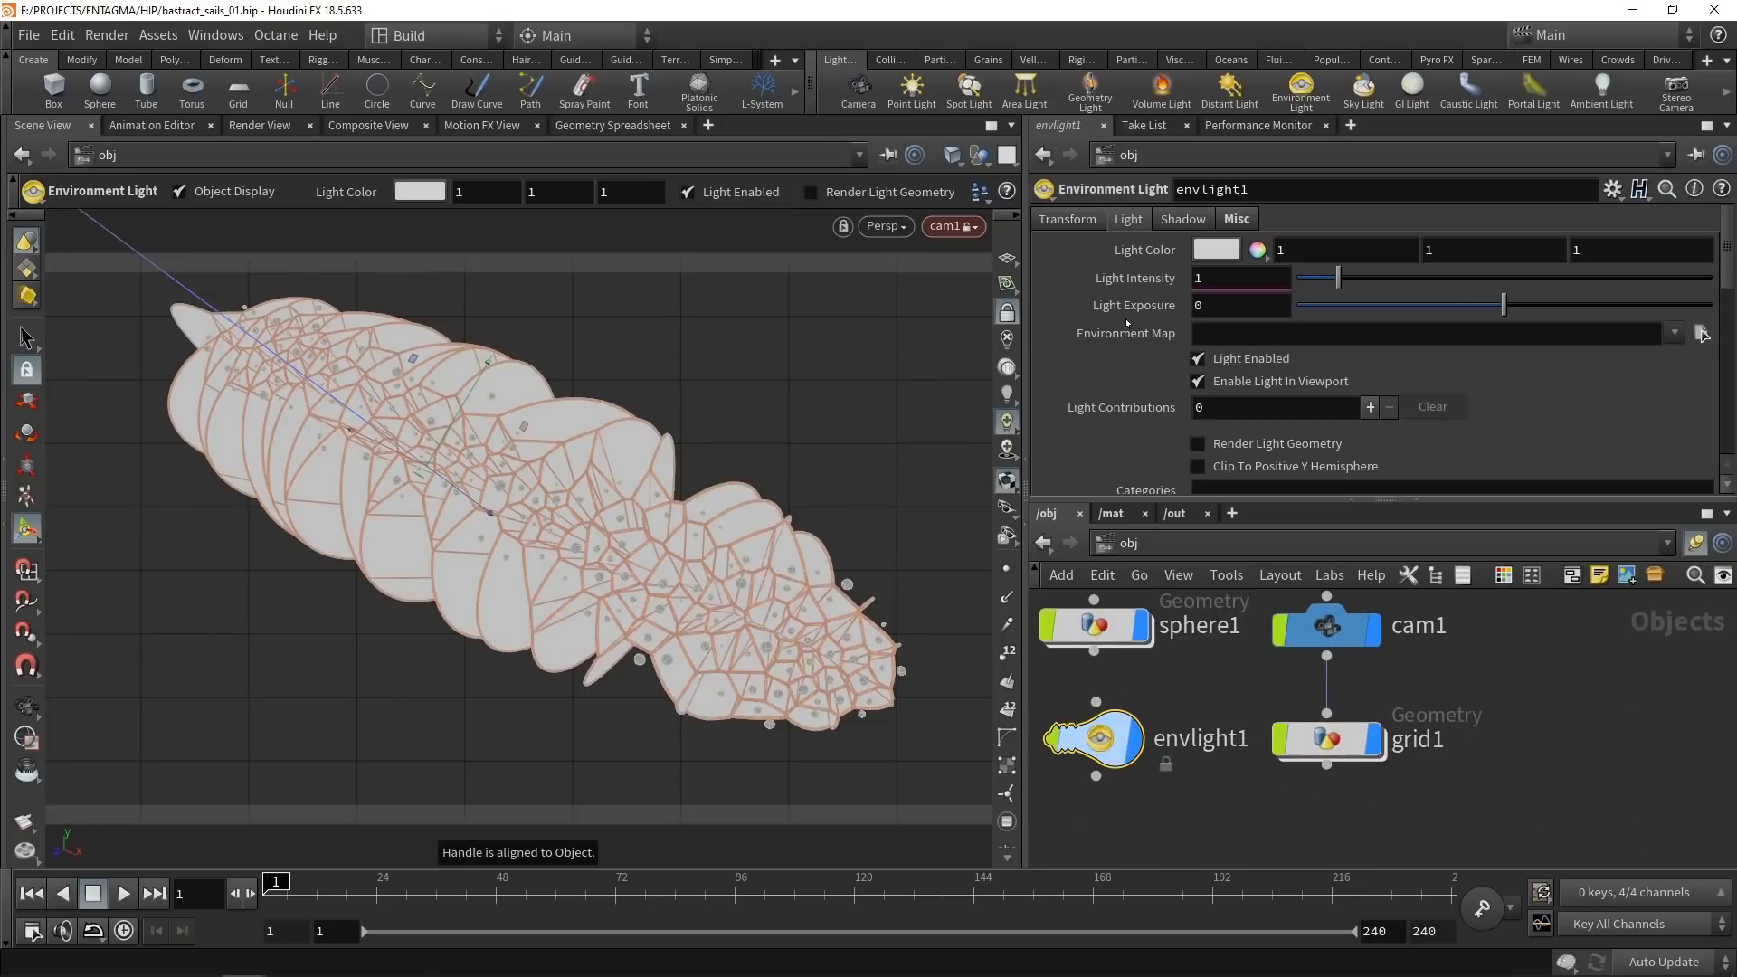
Load artist_workshop_4k.hdr as the light's Environment Map, filtering the file list to *.hdr.
left_click(1701, 333)
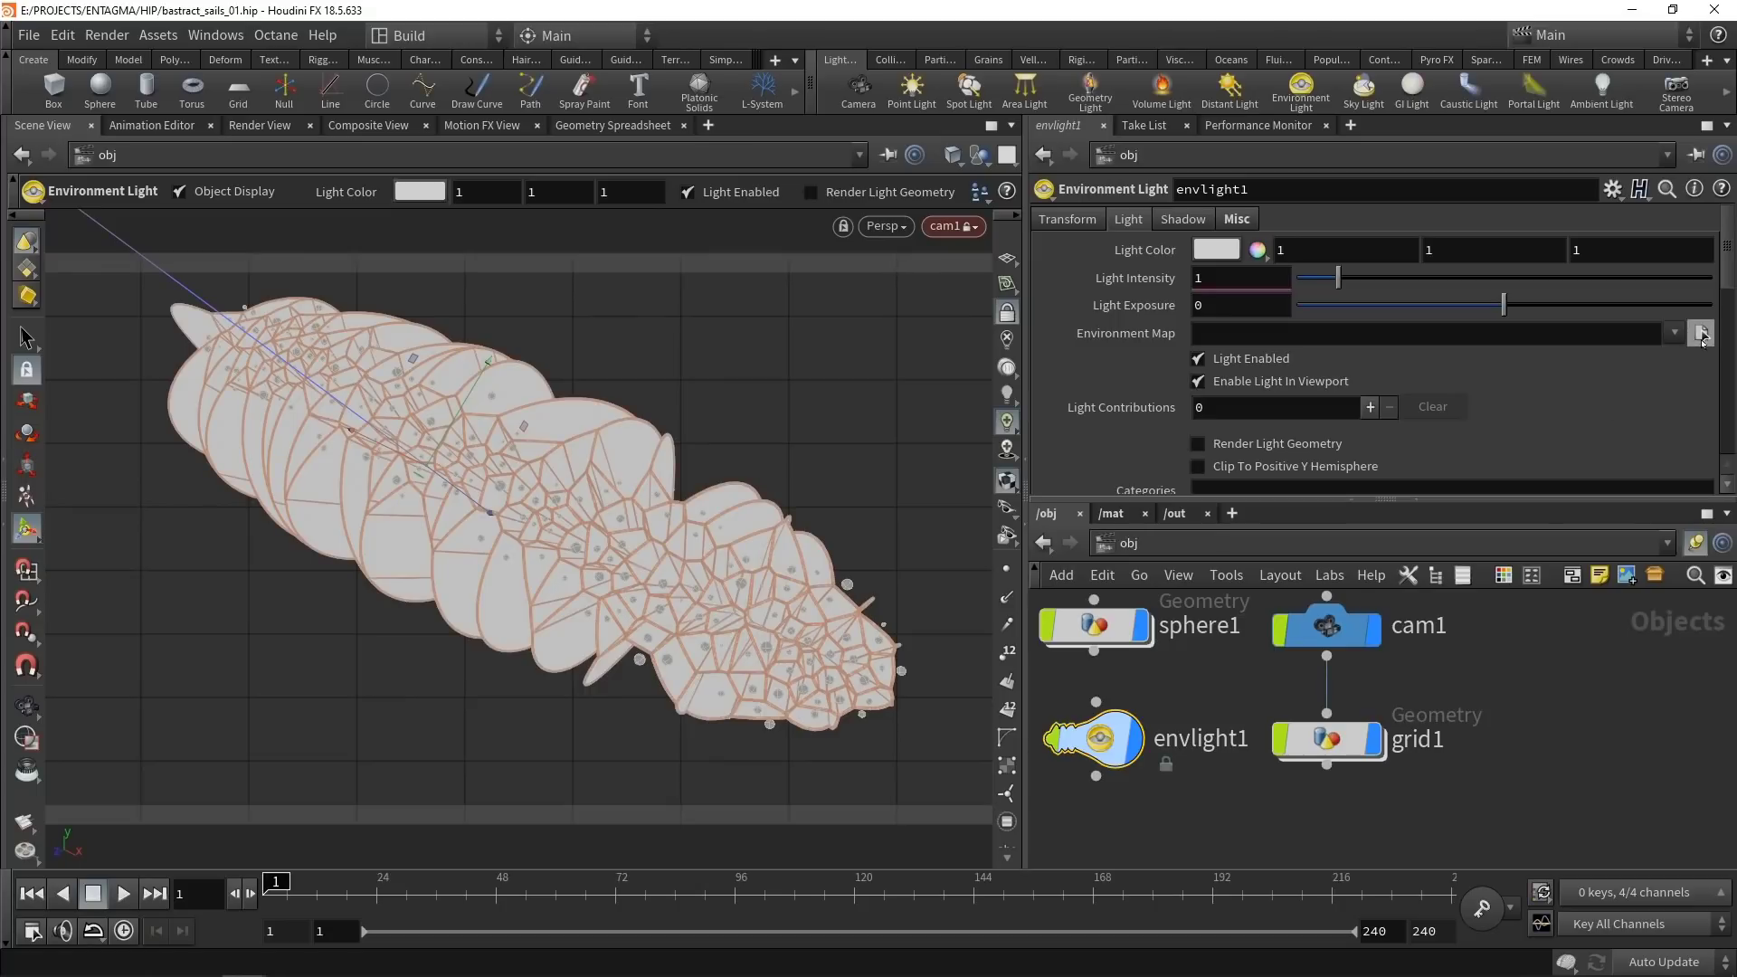
left_click_drag(896, 590, 931, 285)
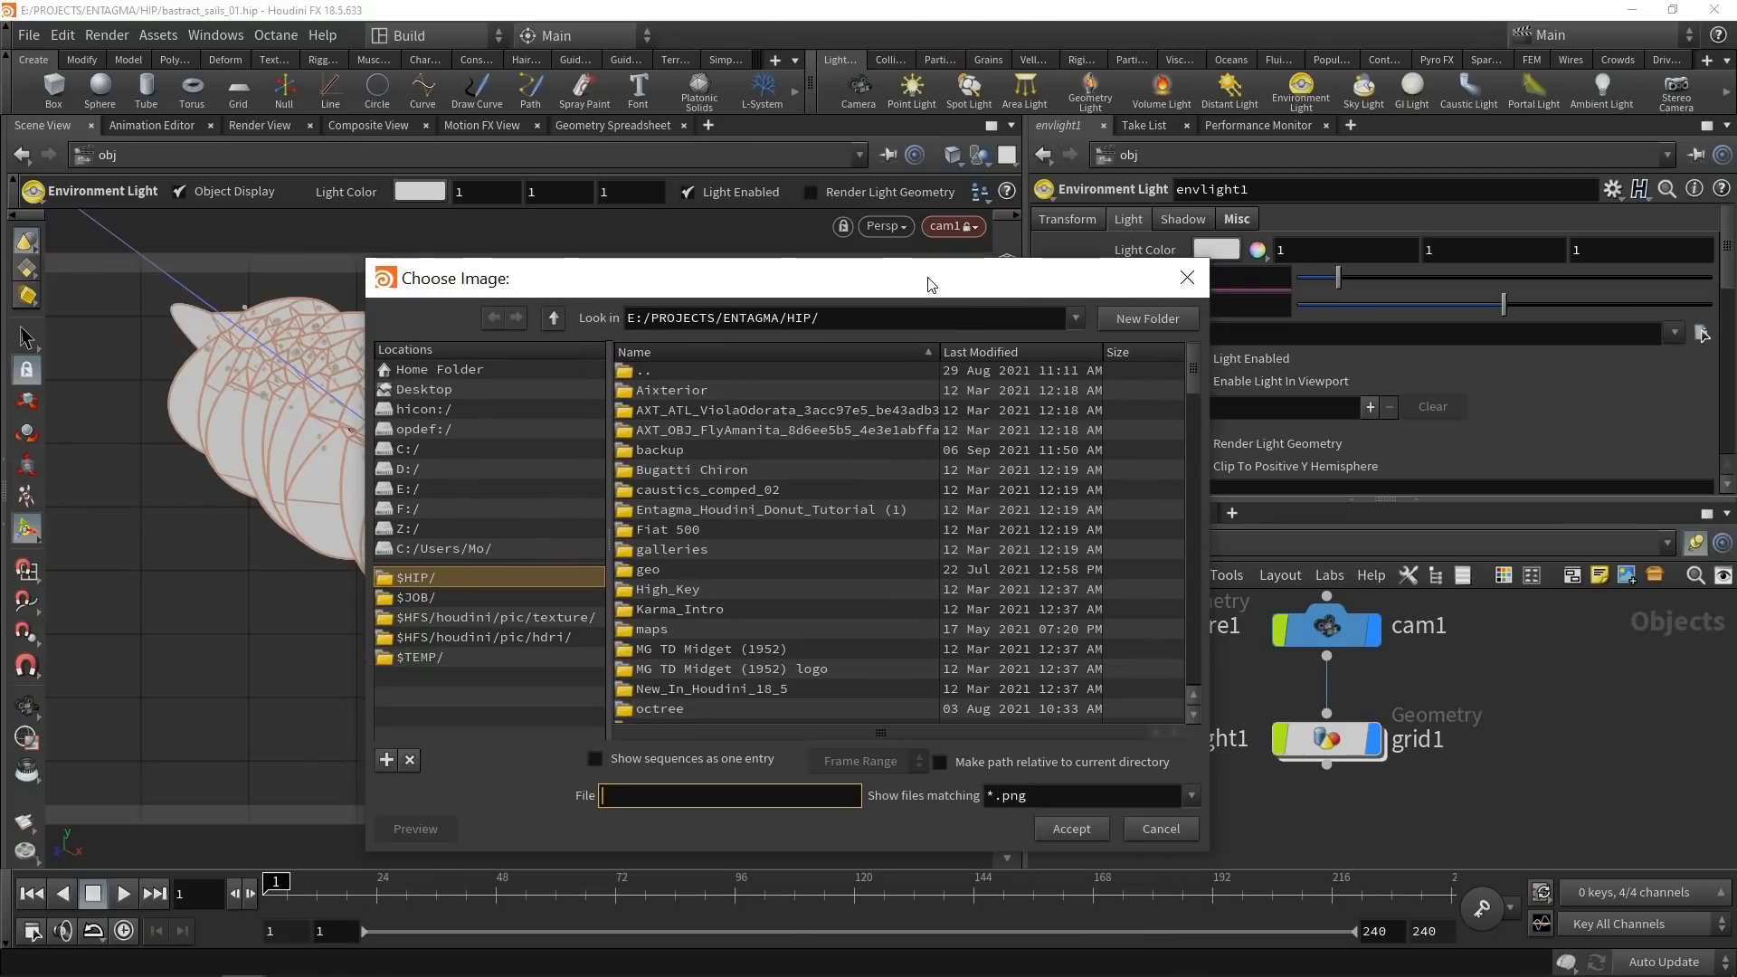
left_click(1190, 795)
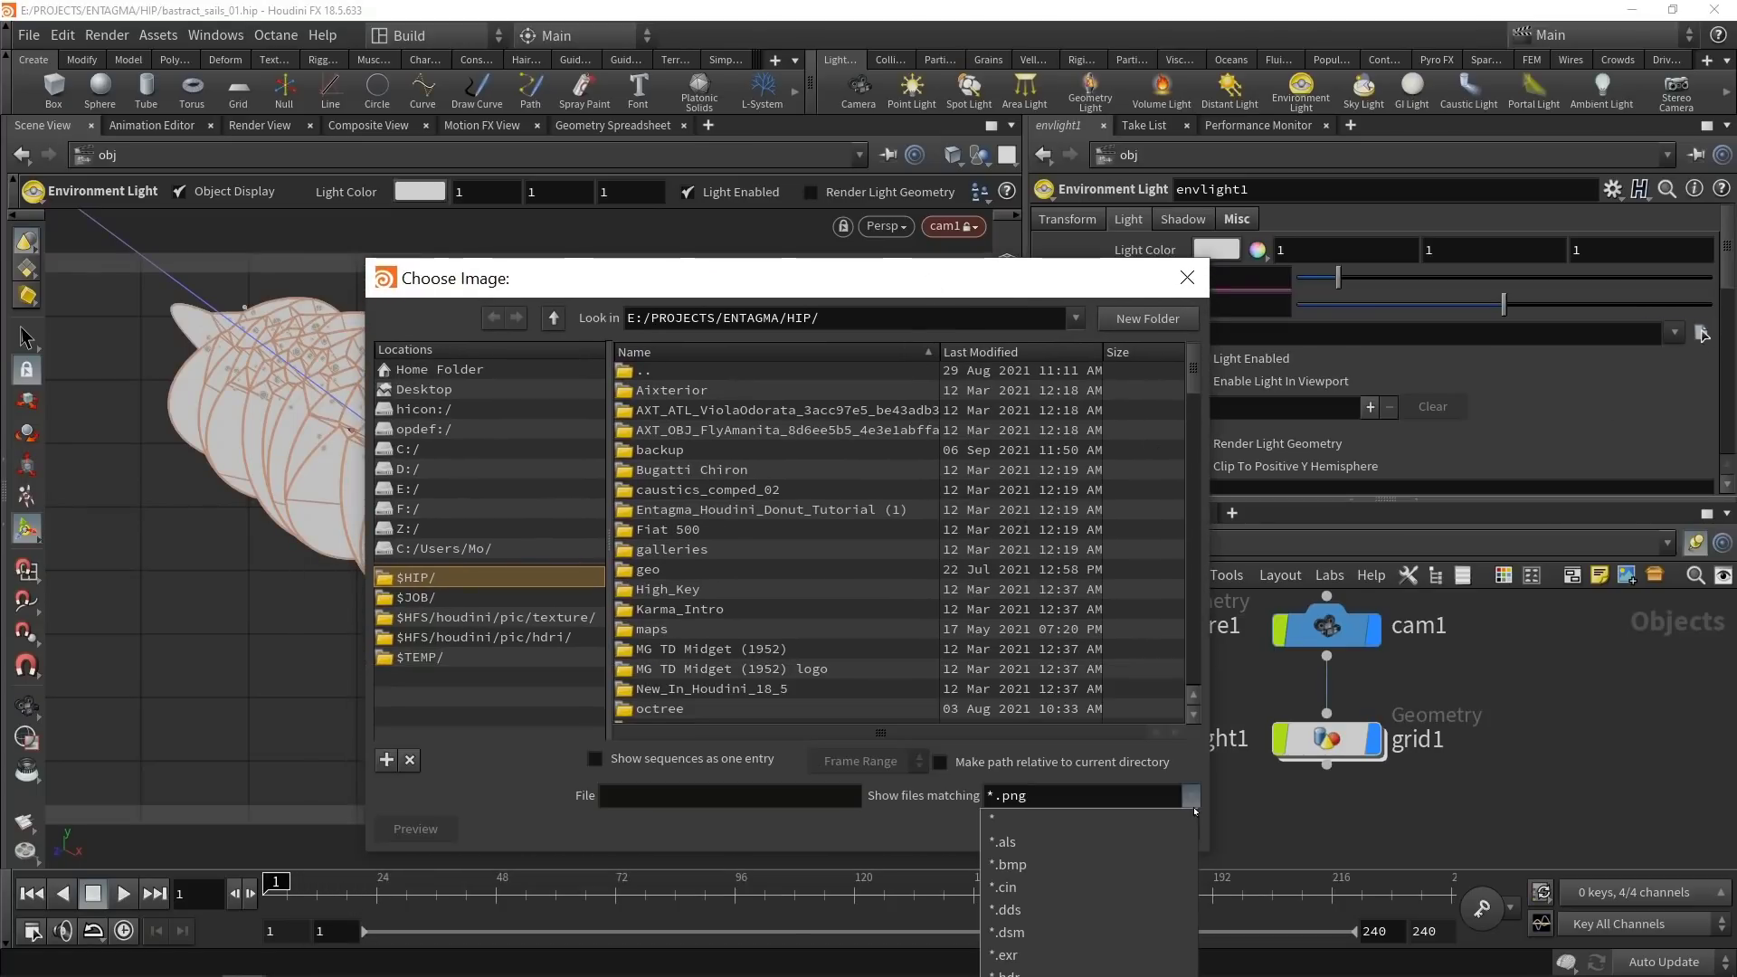
left_click(1086, 889)
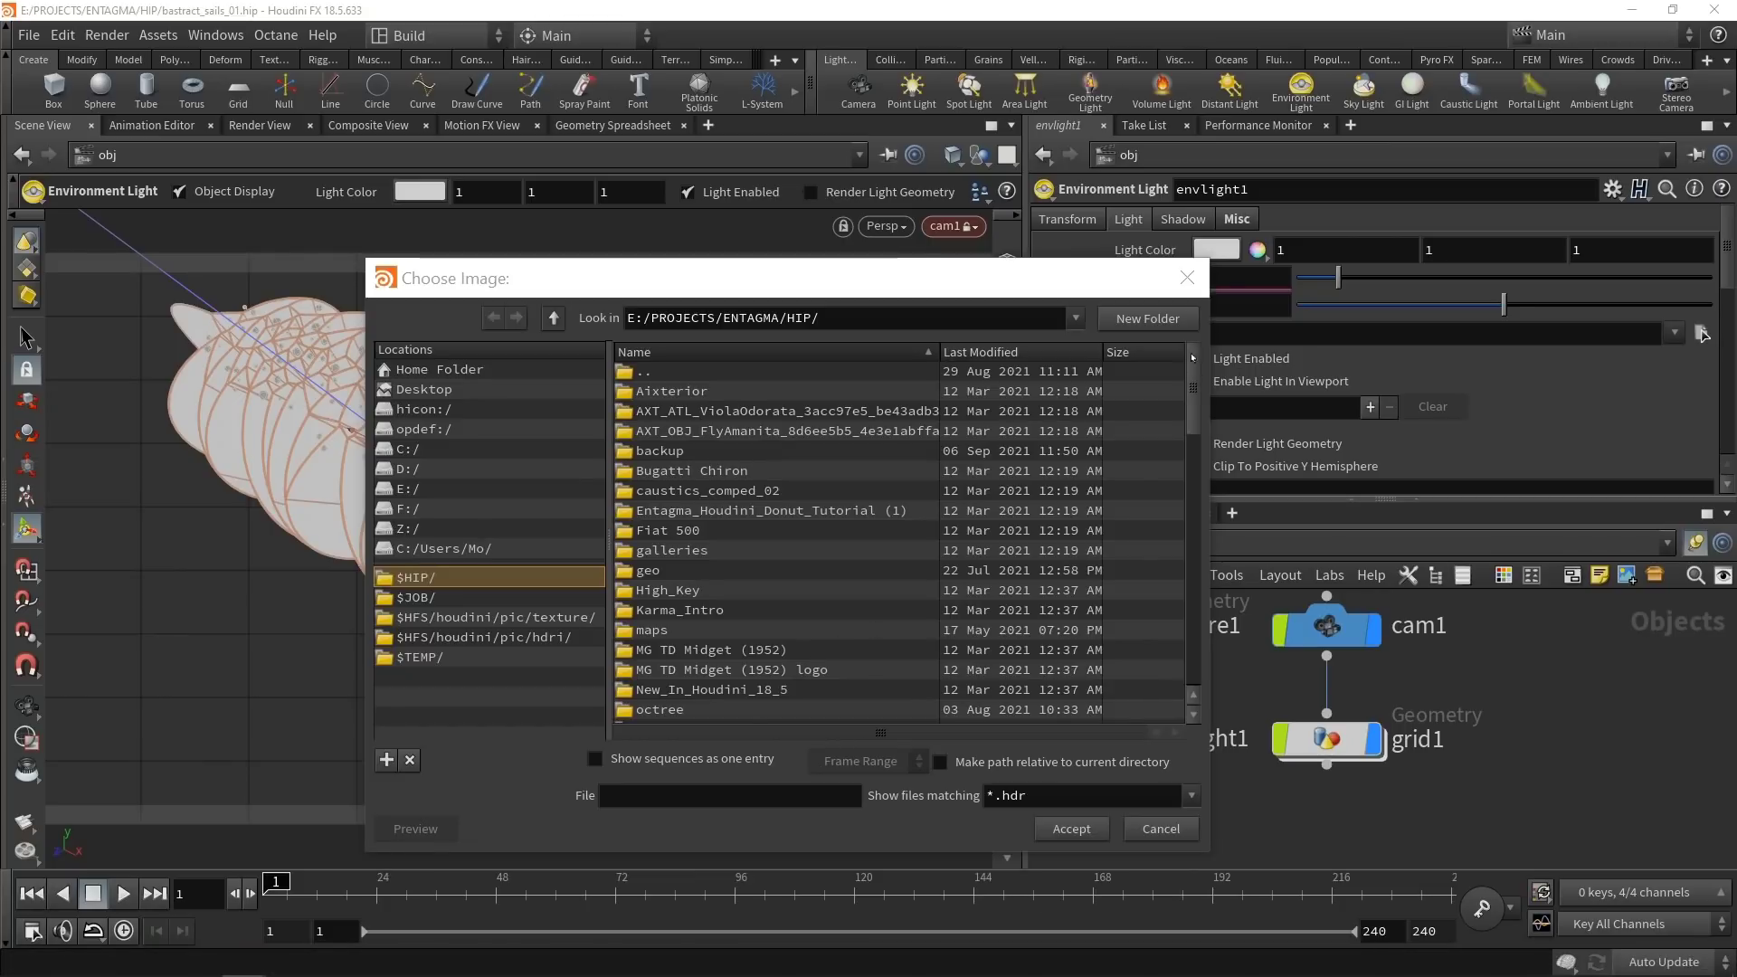
scroll(874, 626, "down", 7)
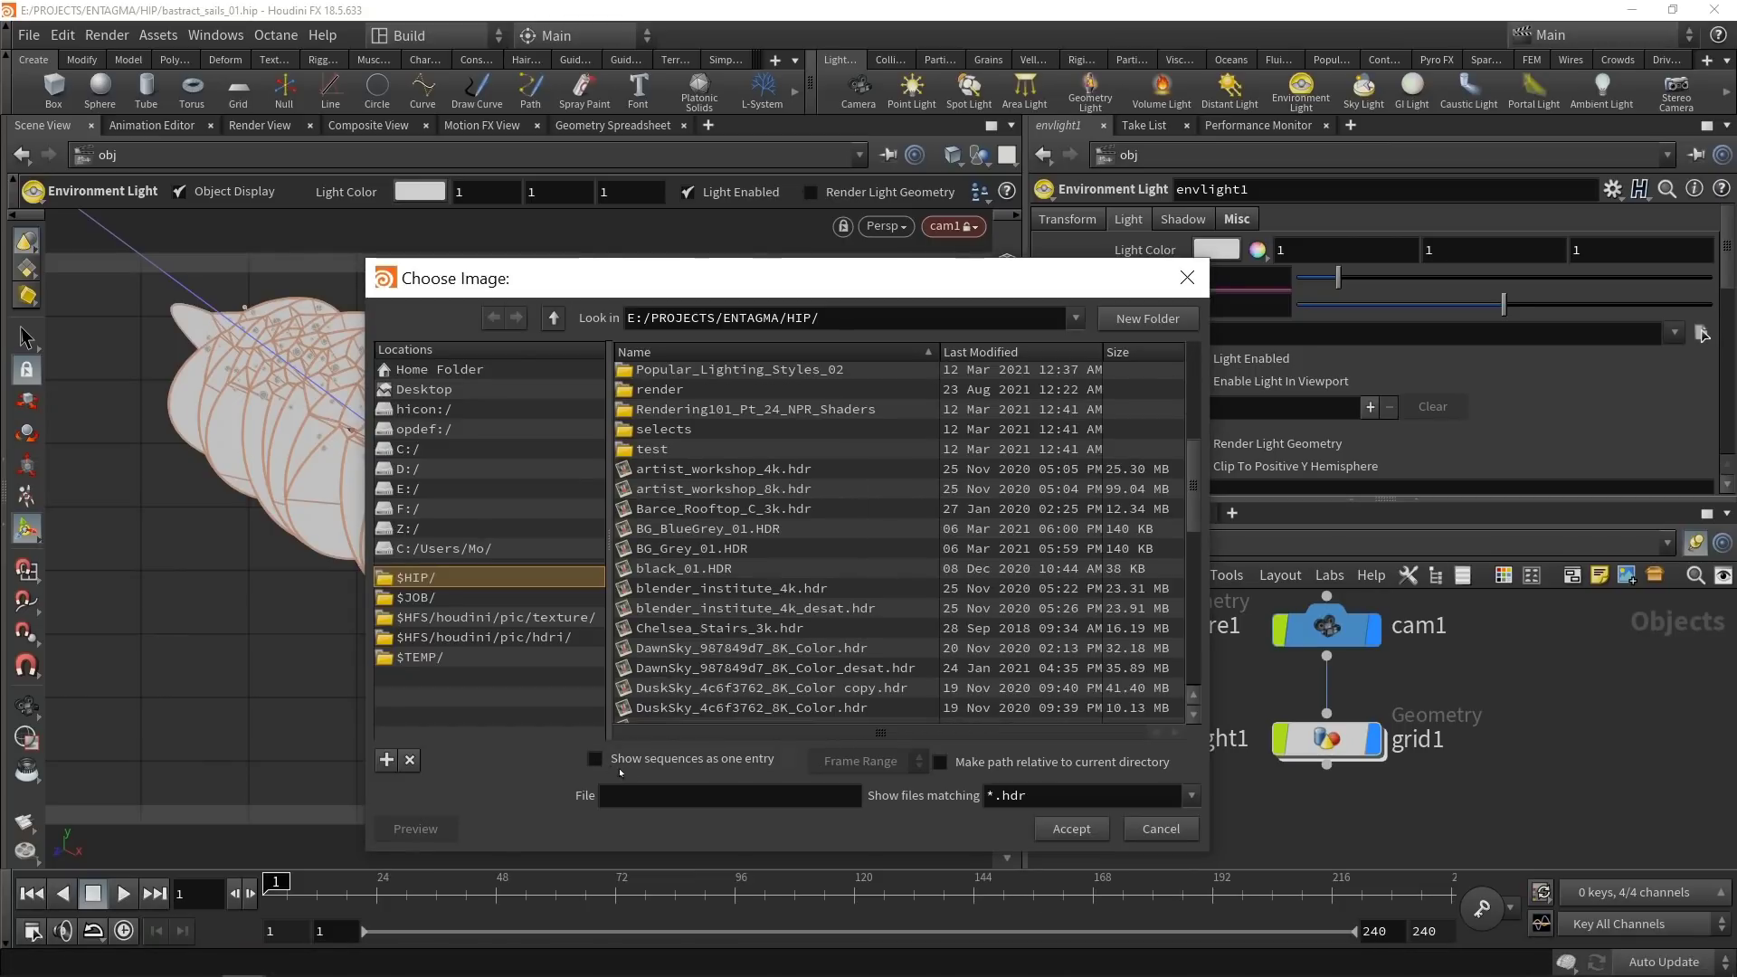
double_click(729, 470)
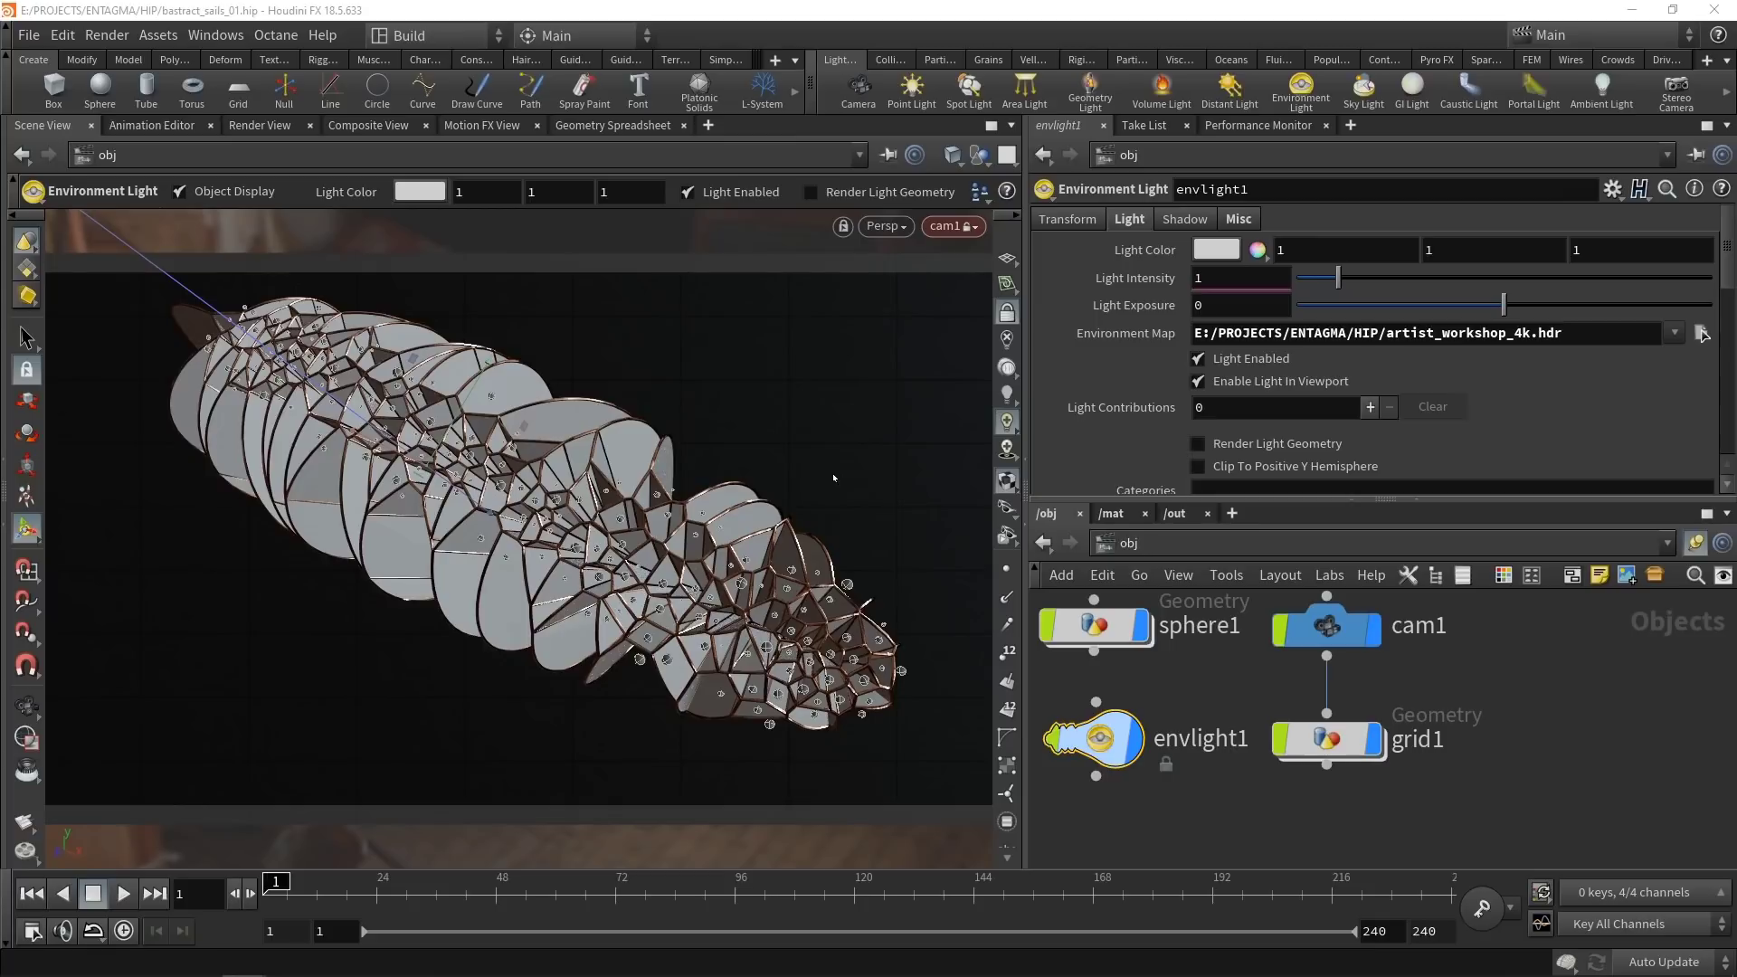
Set the environment light's Light Intensity to 5 and save the scene.
double_click(1203, 277)
type("5")
key("Return")
left_click(1534, 698)
key("ctrl+s")
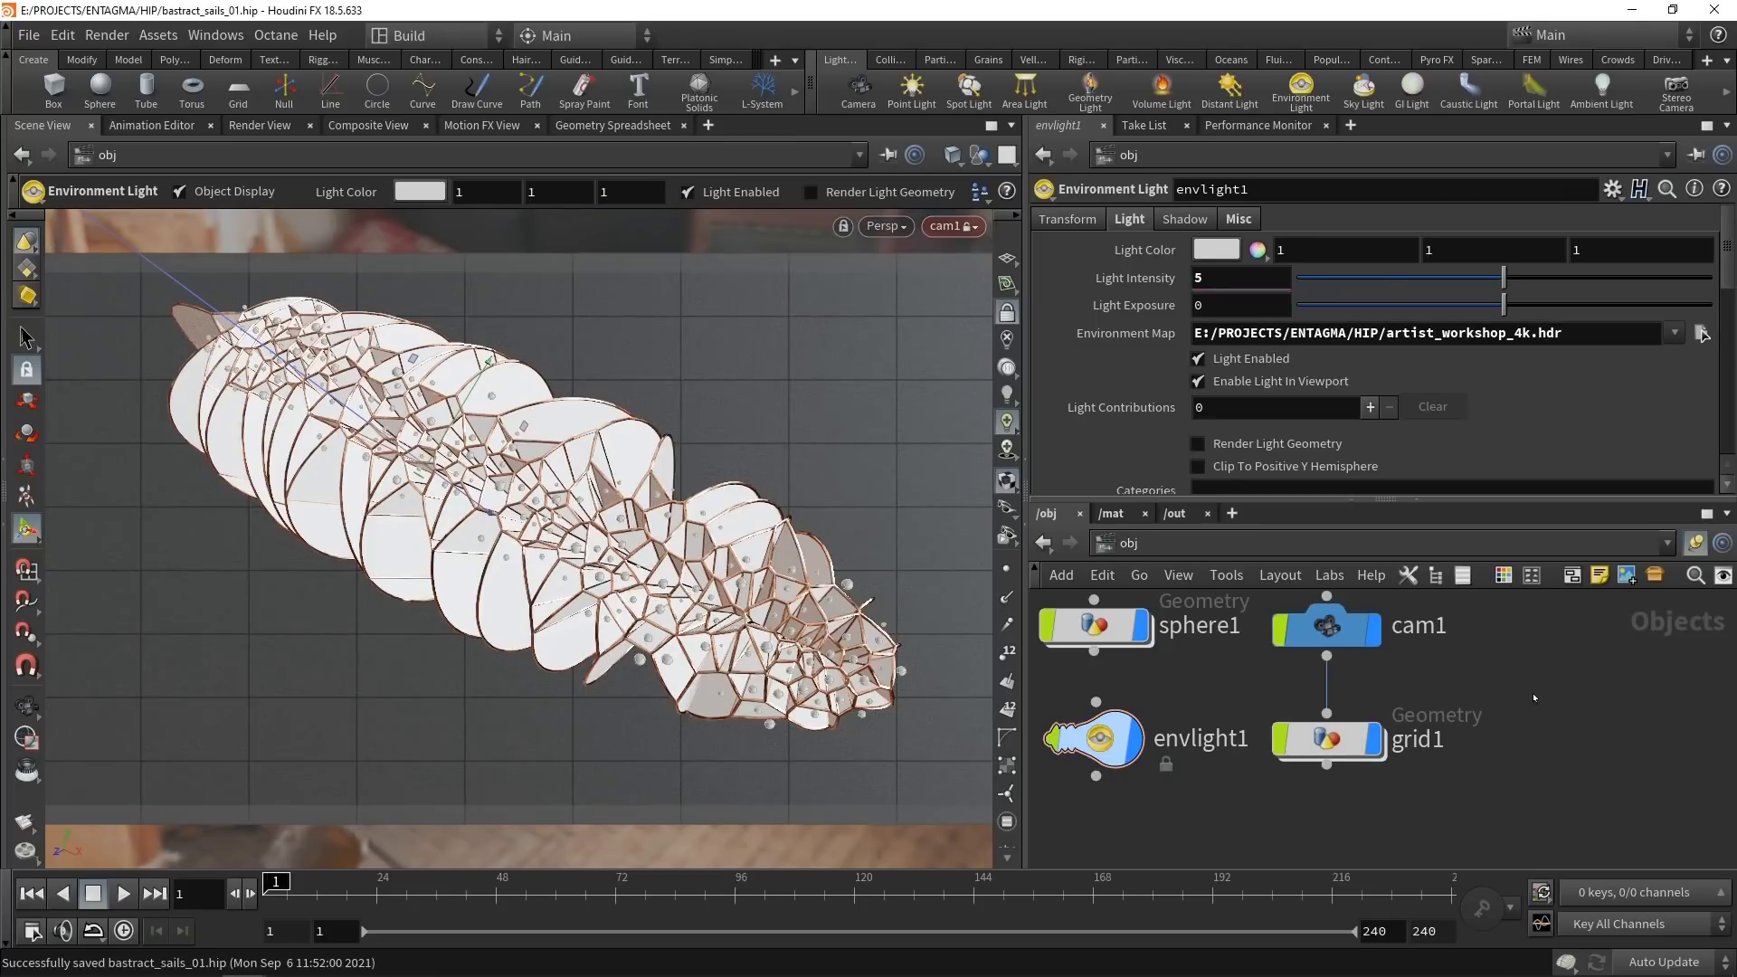
Add a Mantra render node to the /out network and frame it in view.
left_click(1175, 513)
key("Tab")
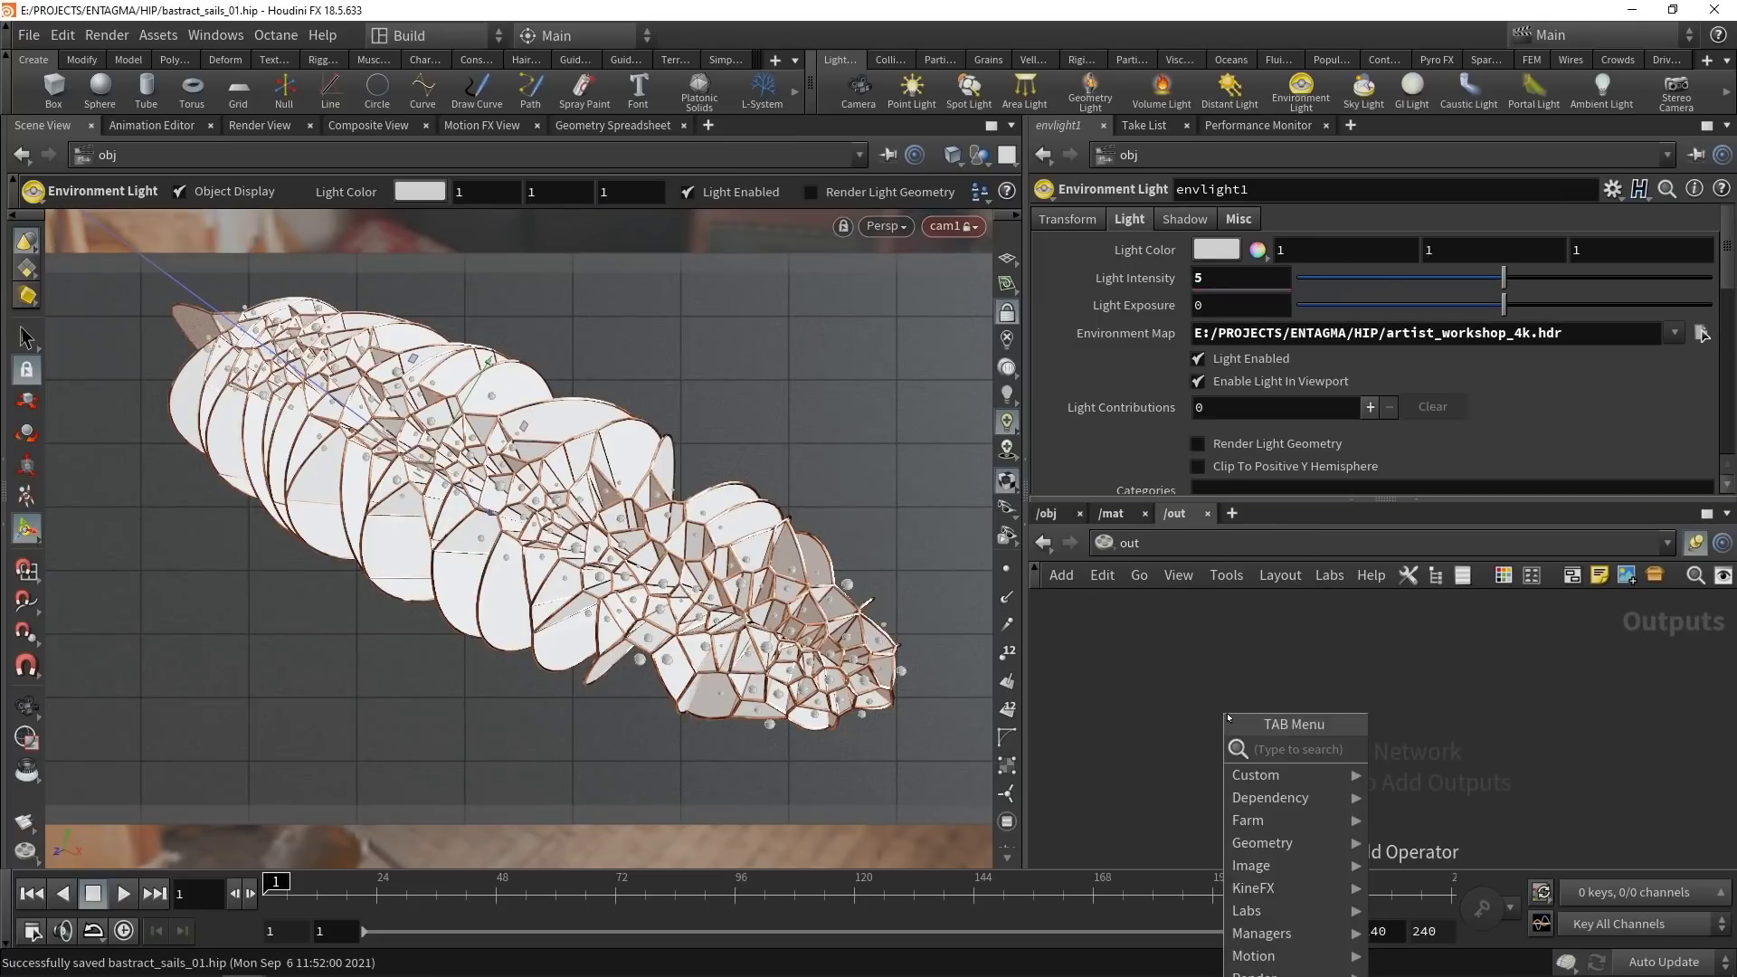
type("man")
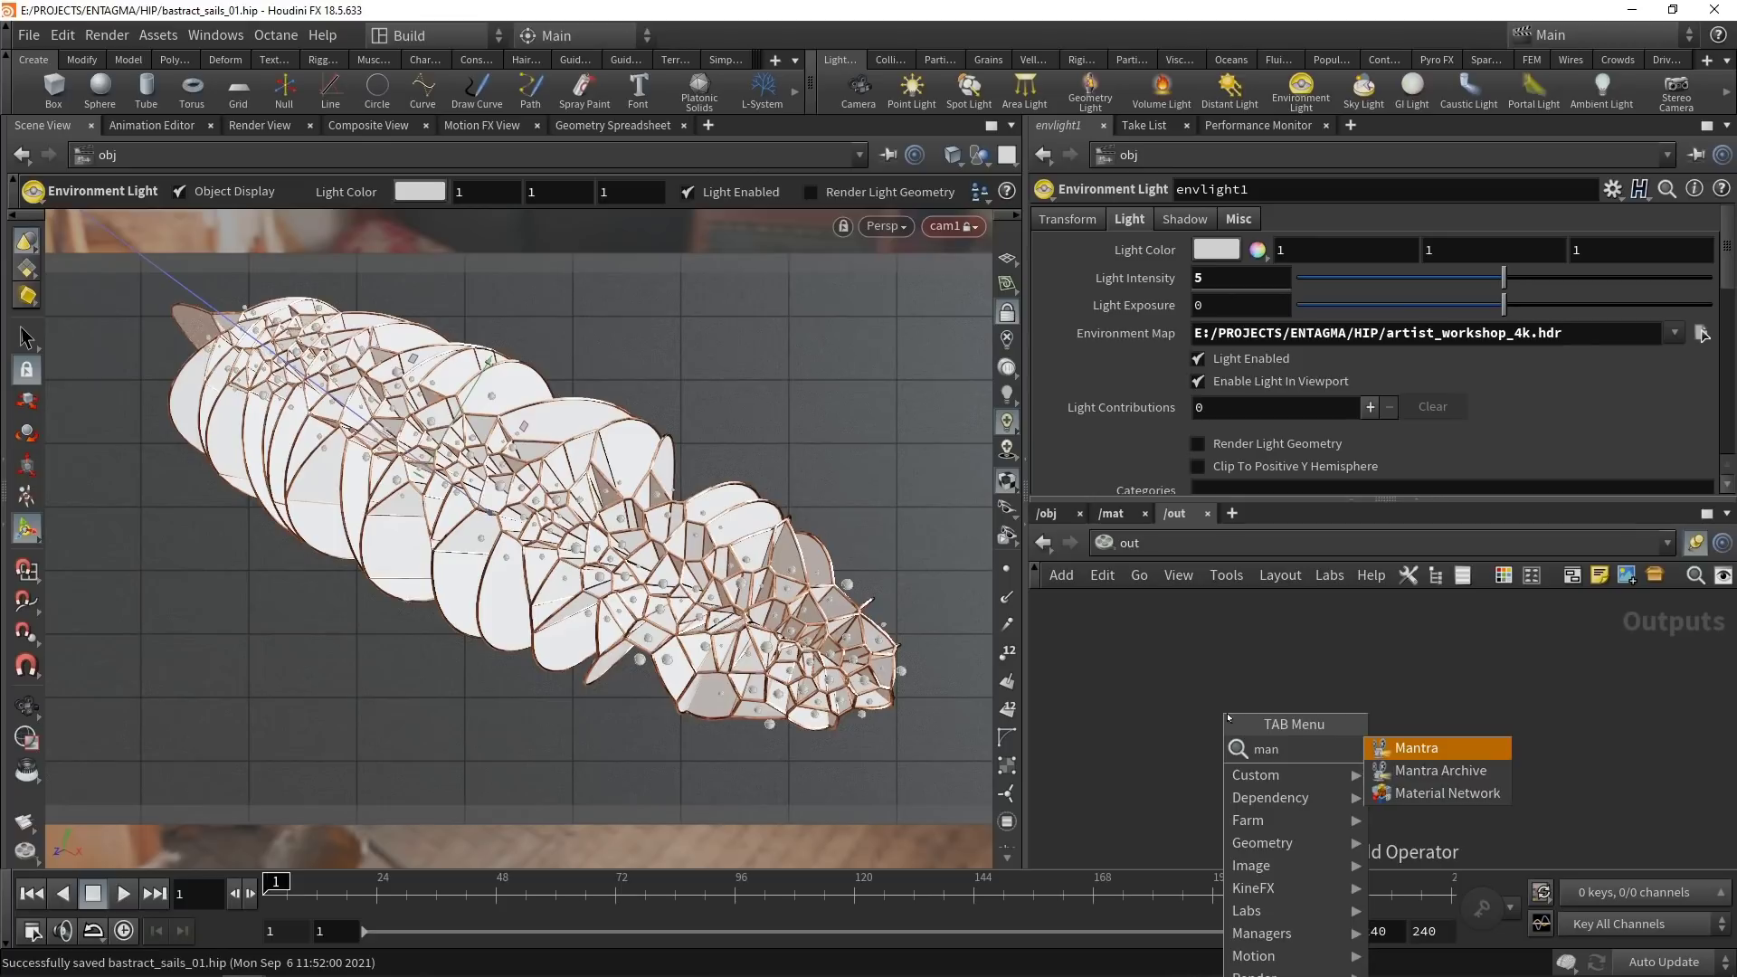
key("Return")
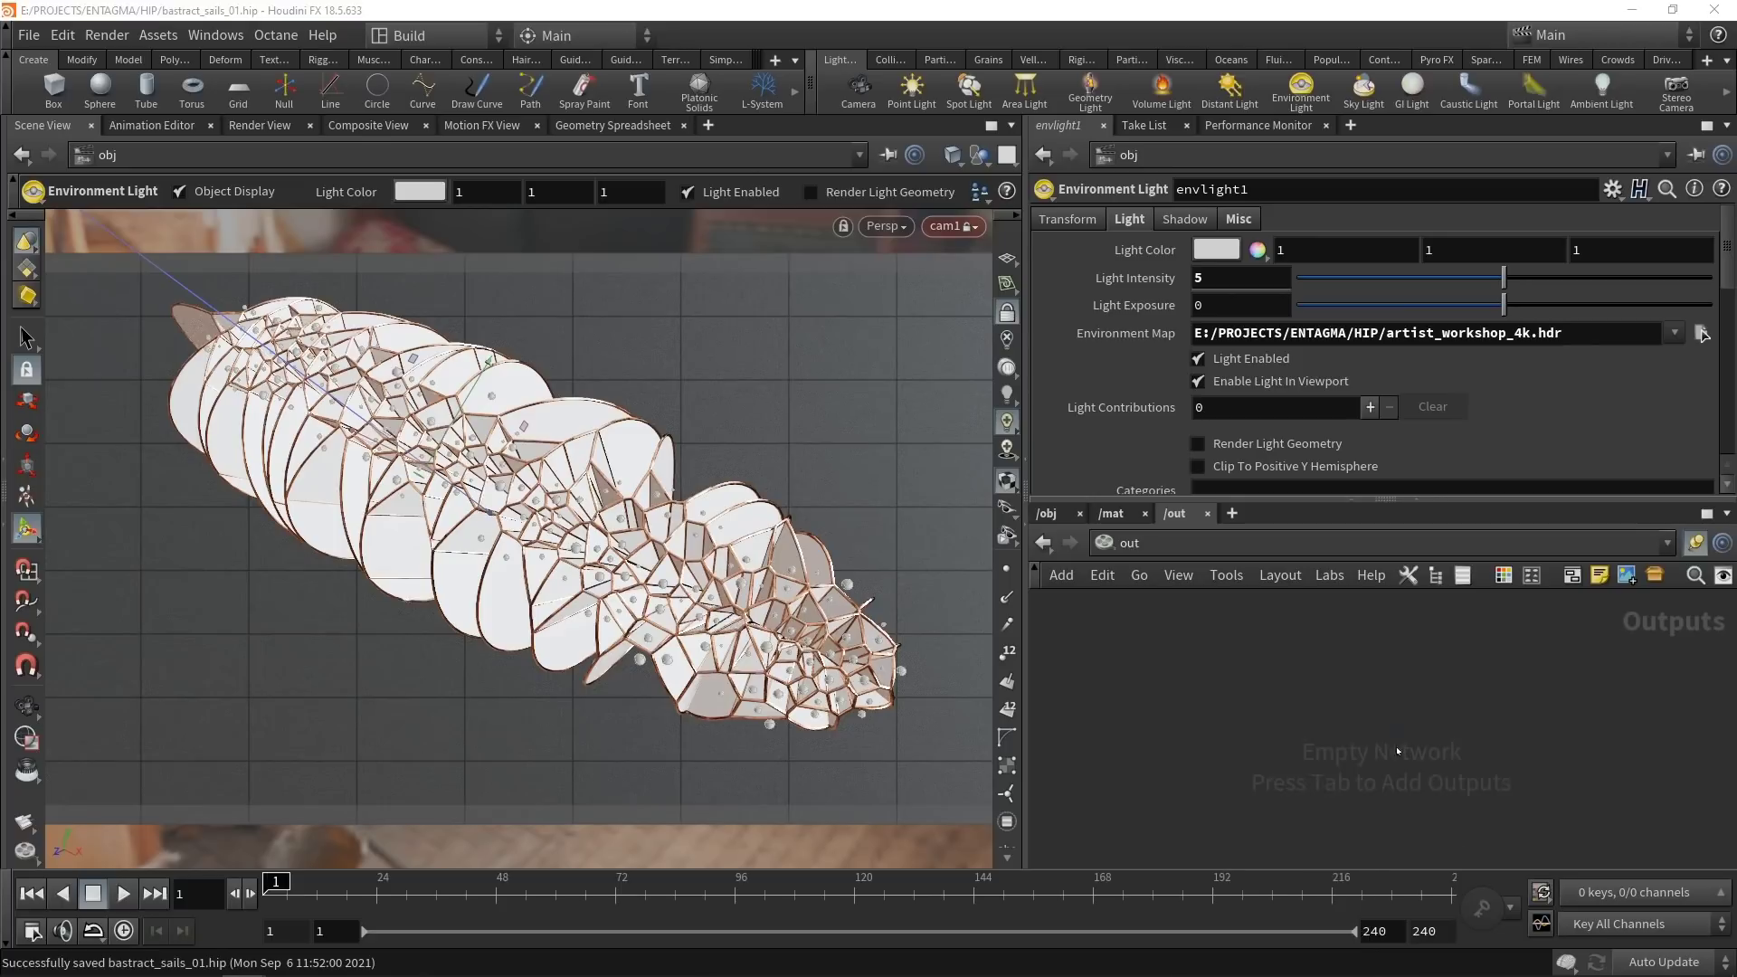
left_click(1284, 699)
key("h")
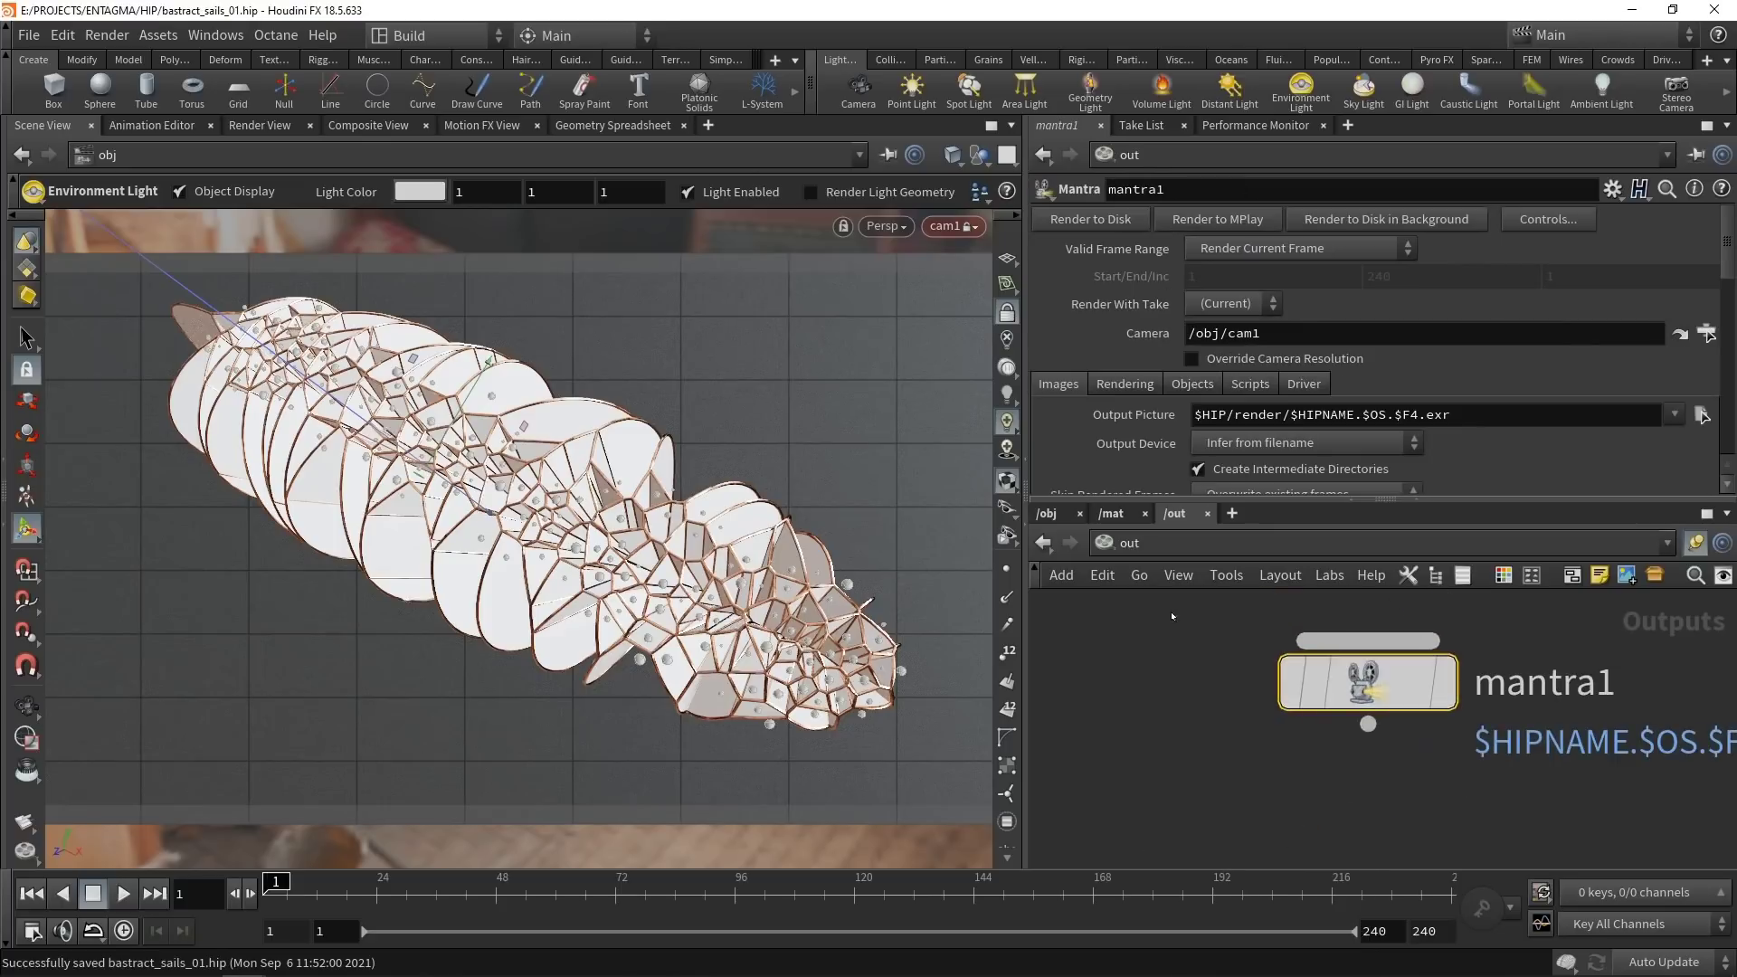
mouse_move(1391, 685)
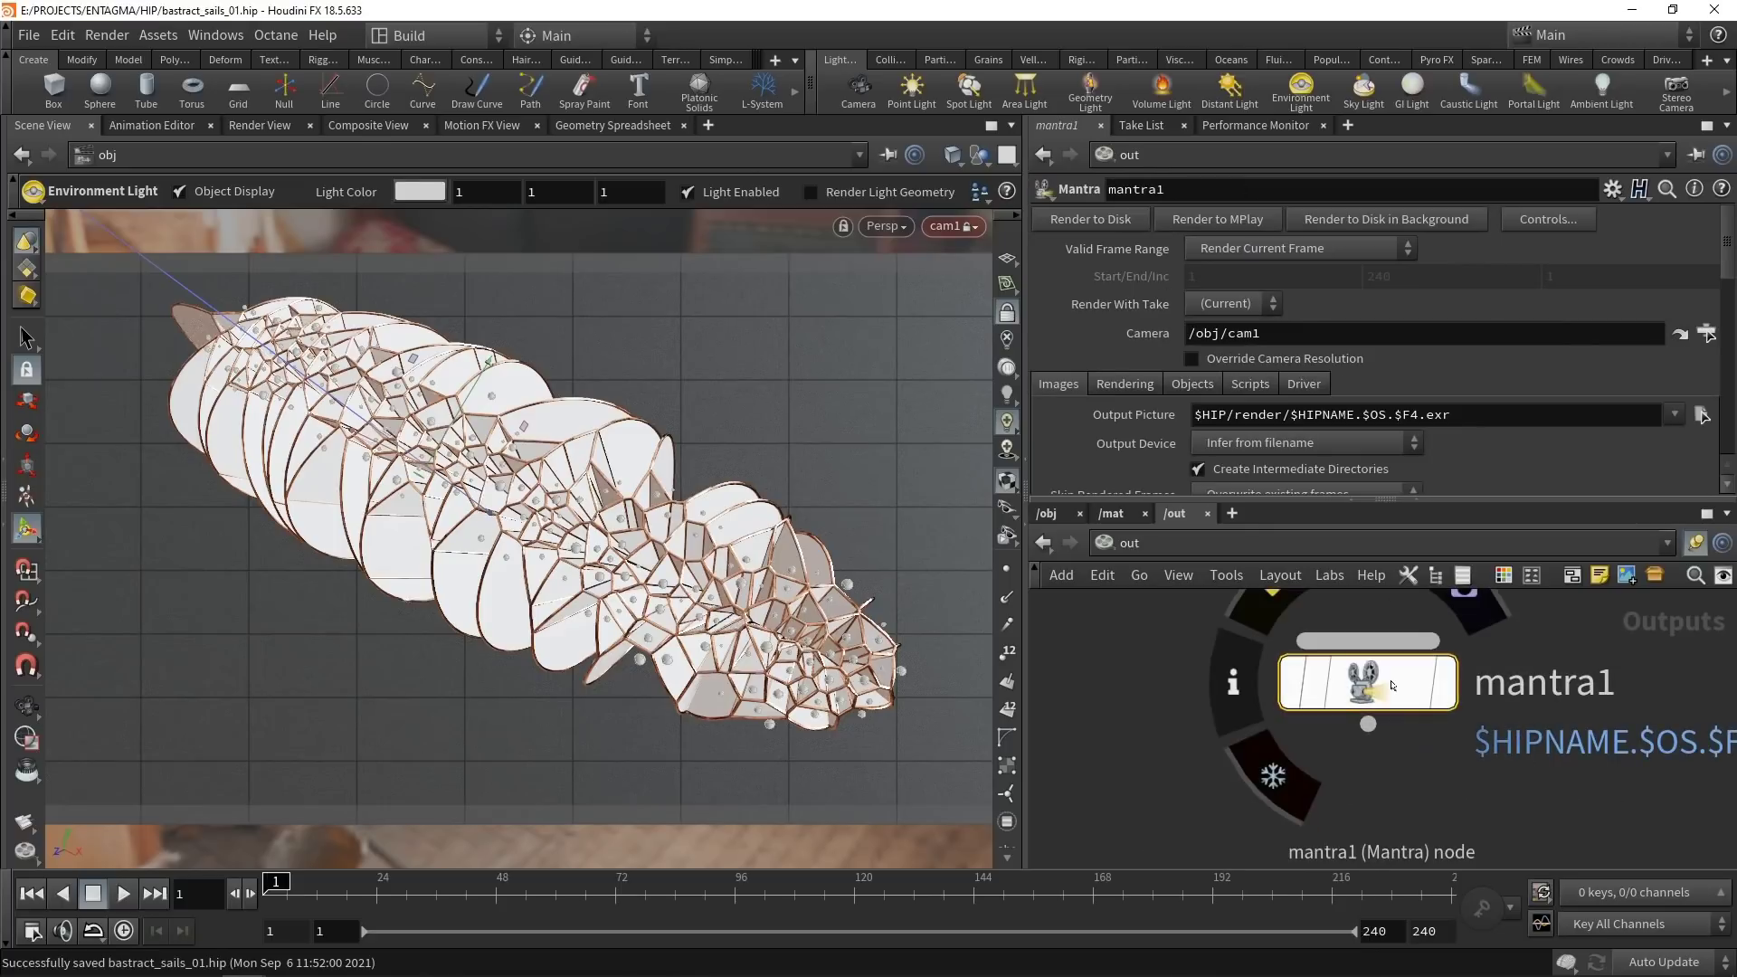
Enlarge the parameter area and set the Mantra node's Diffuse Limit to 2.
left_click_drag(1391, 498, 1392, 644)
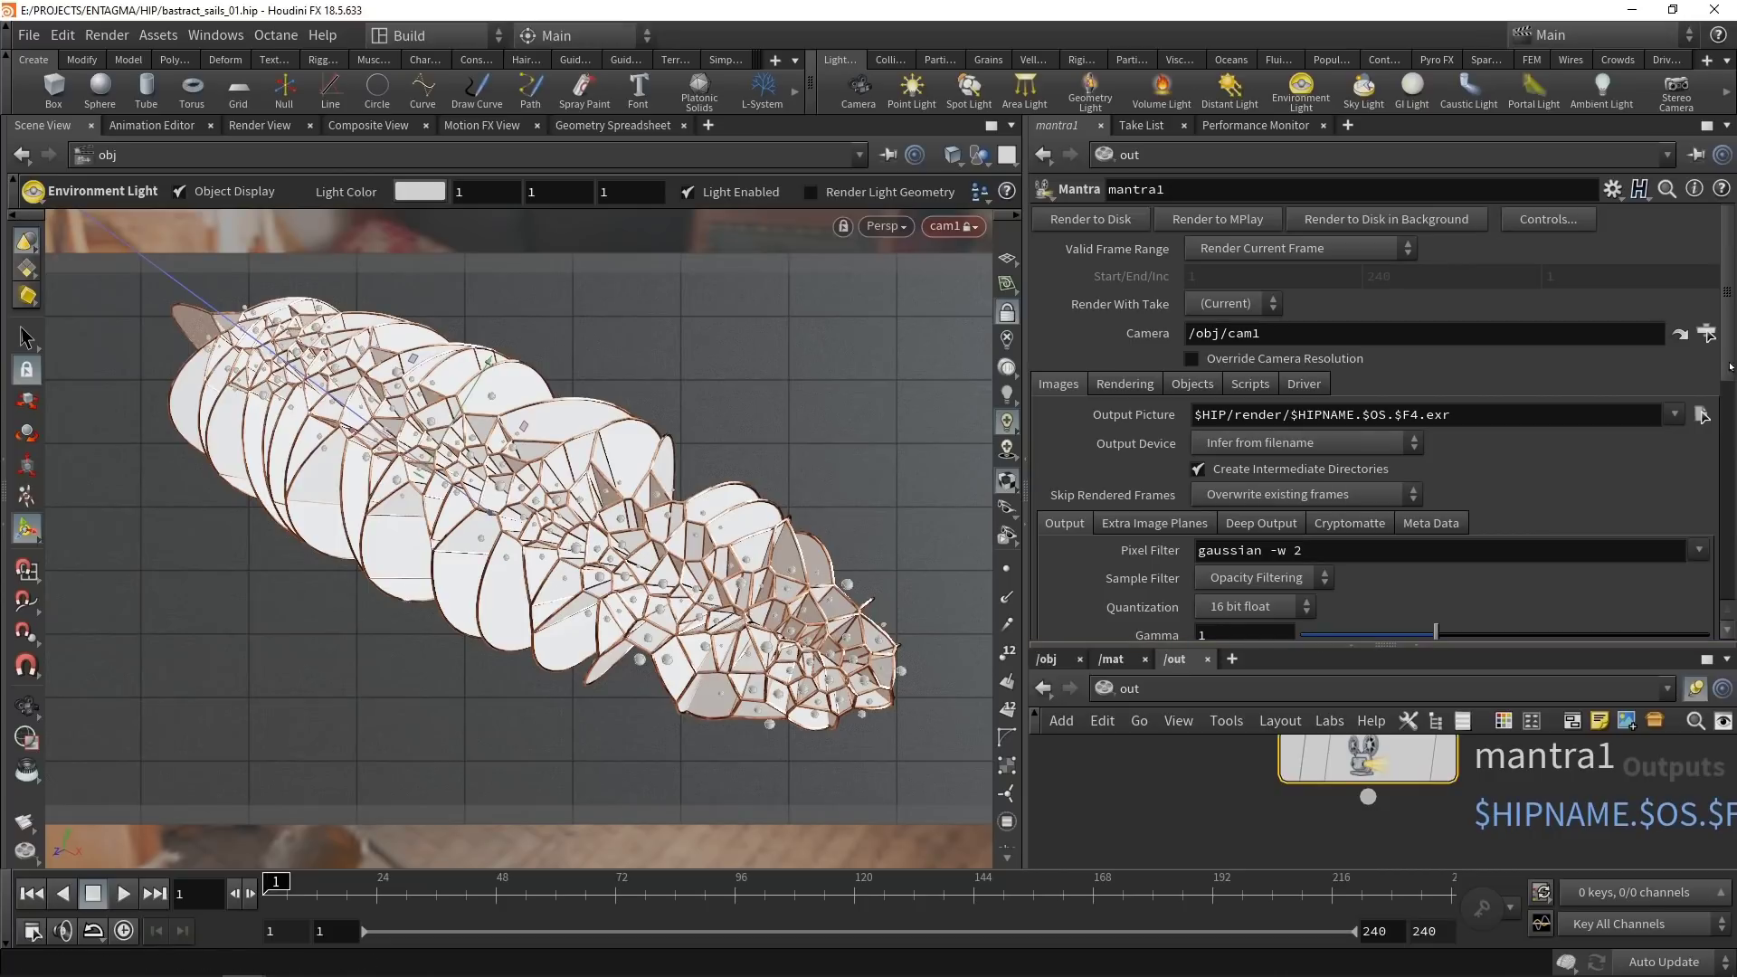
left_click(1125, 385)
left_click(1132, 489)
left_click(1240, 574)
type("2")
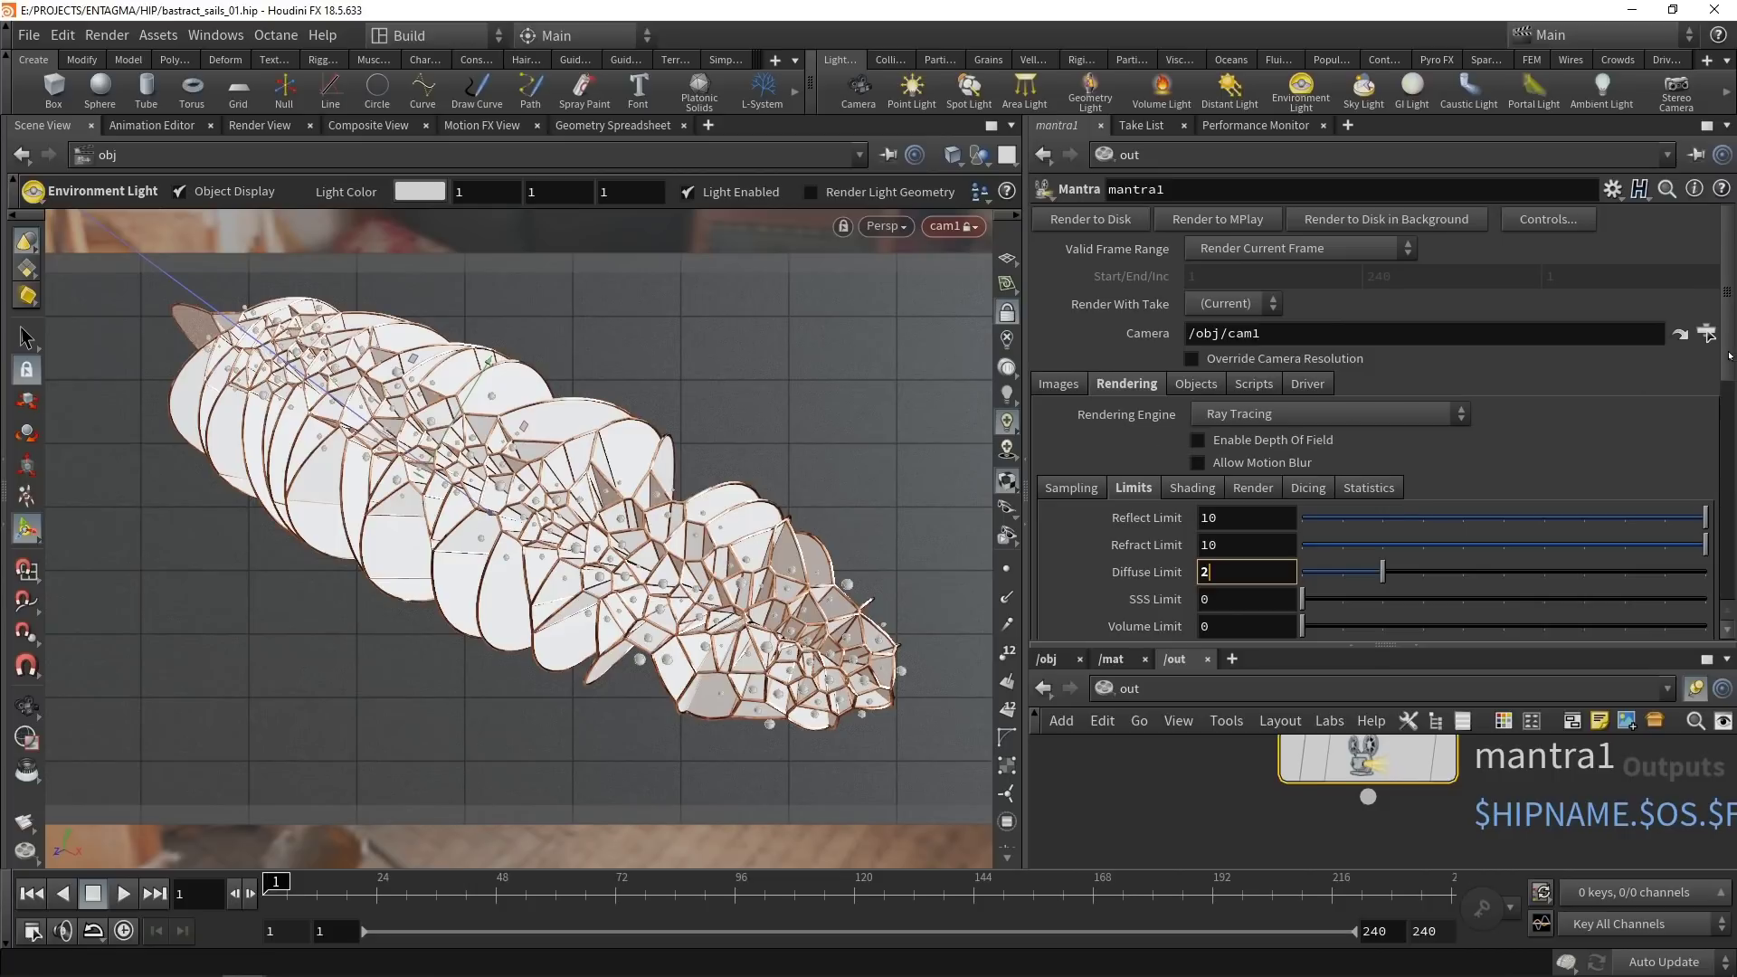
scroll(1730, 356, "down", 3)
scroll(1730, 355, "up", 3)
Save the scene and start a preview render of /out/mantra1 in the Render View.
key("ctrl+s")
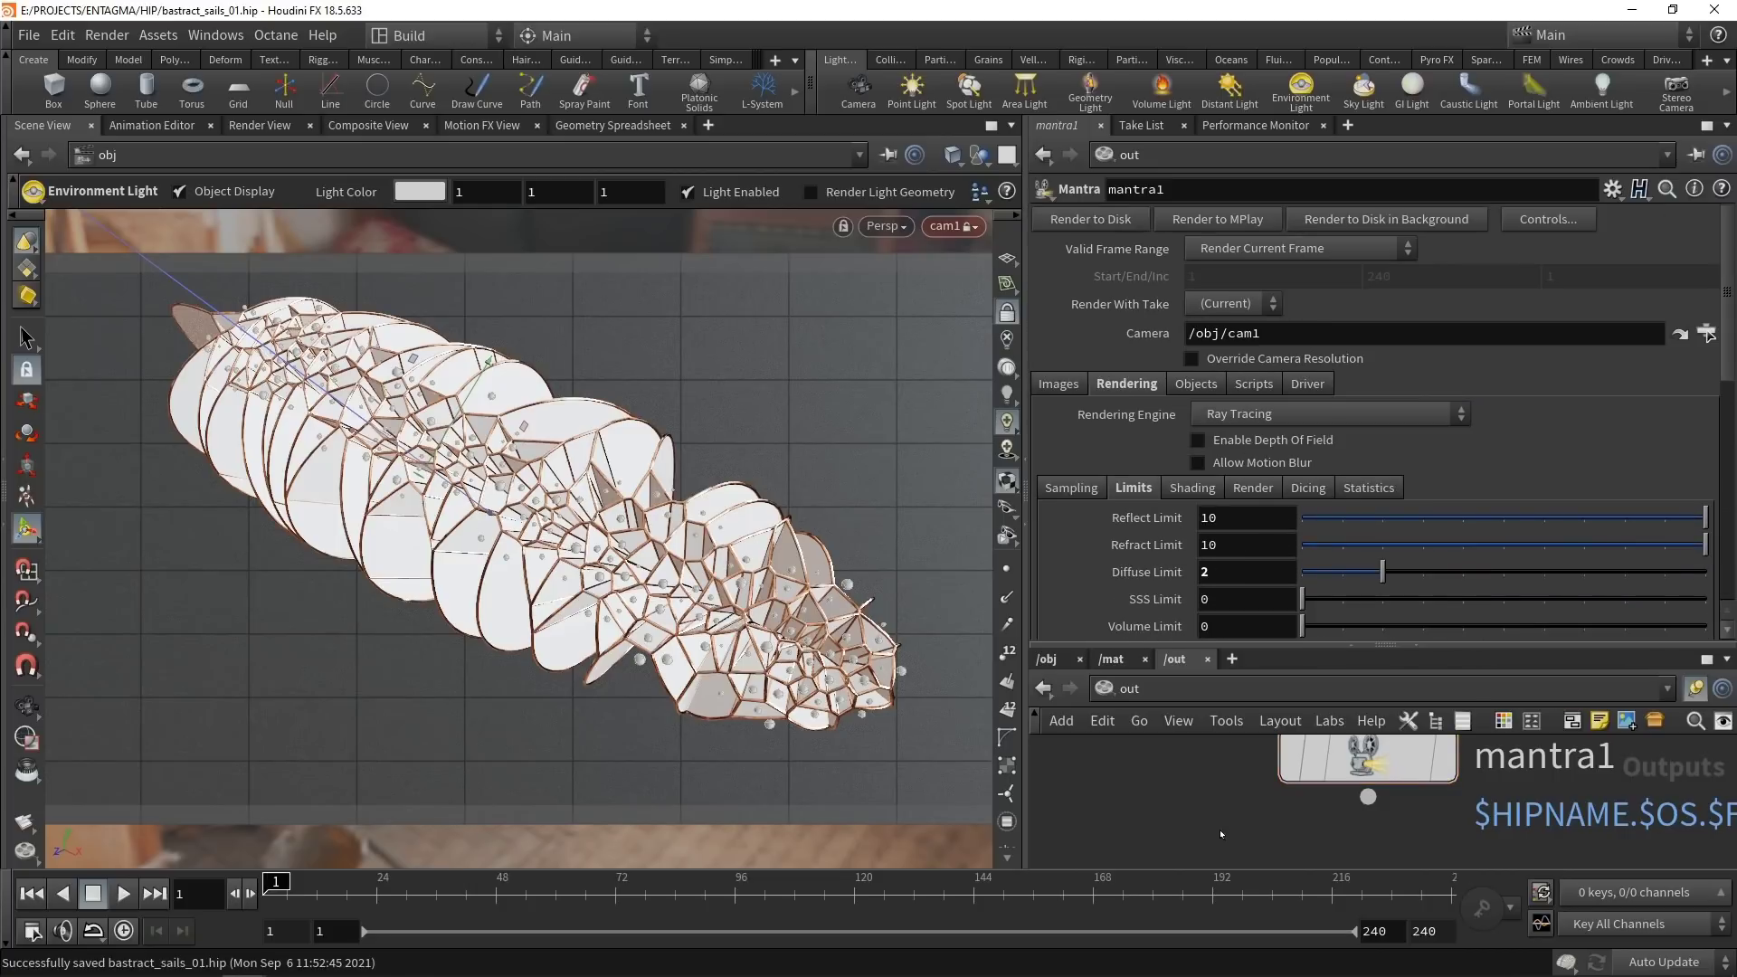
left_click(259, 126)
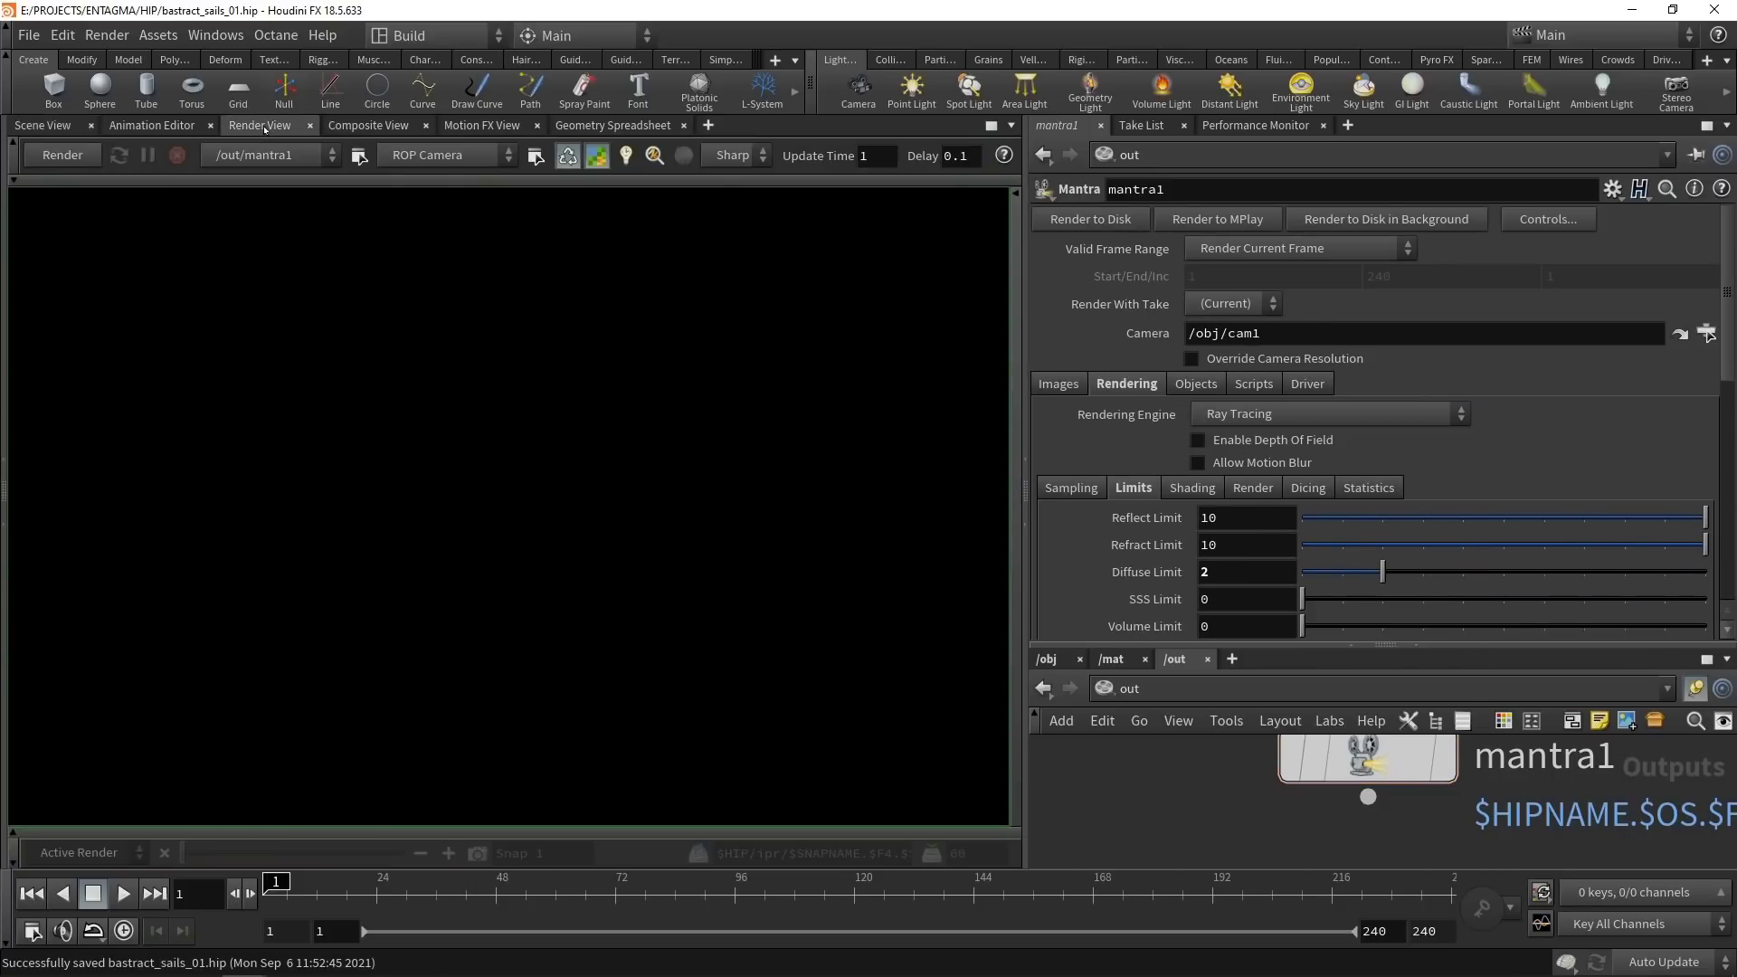
left_click(62, 155)
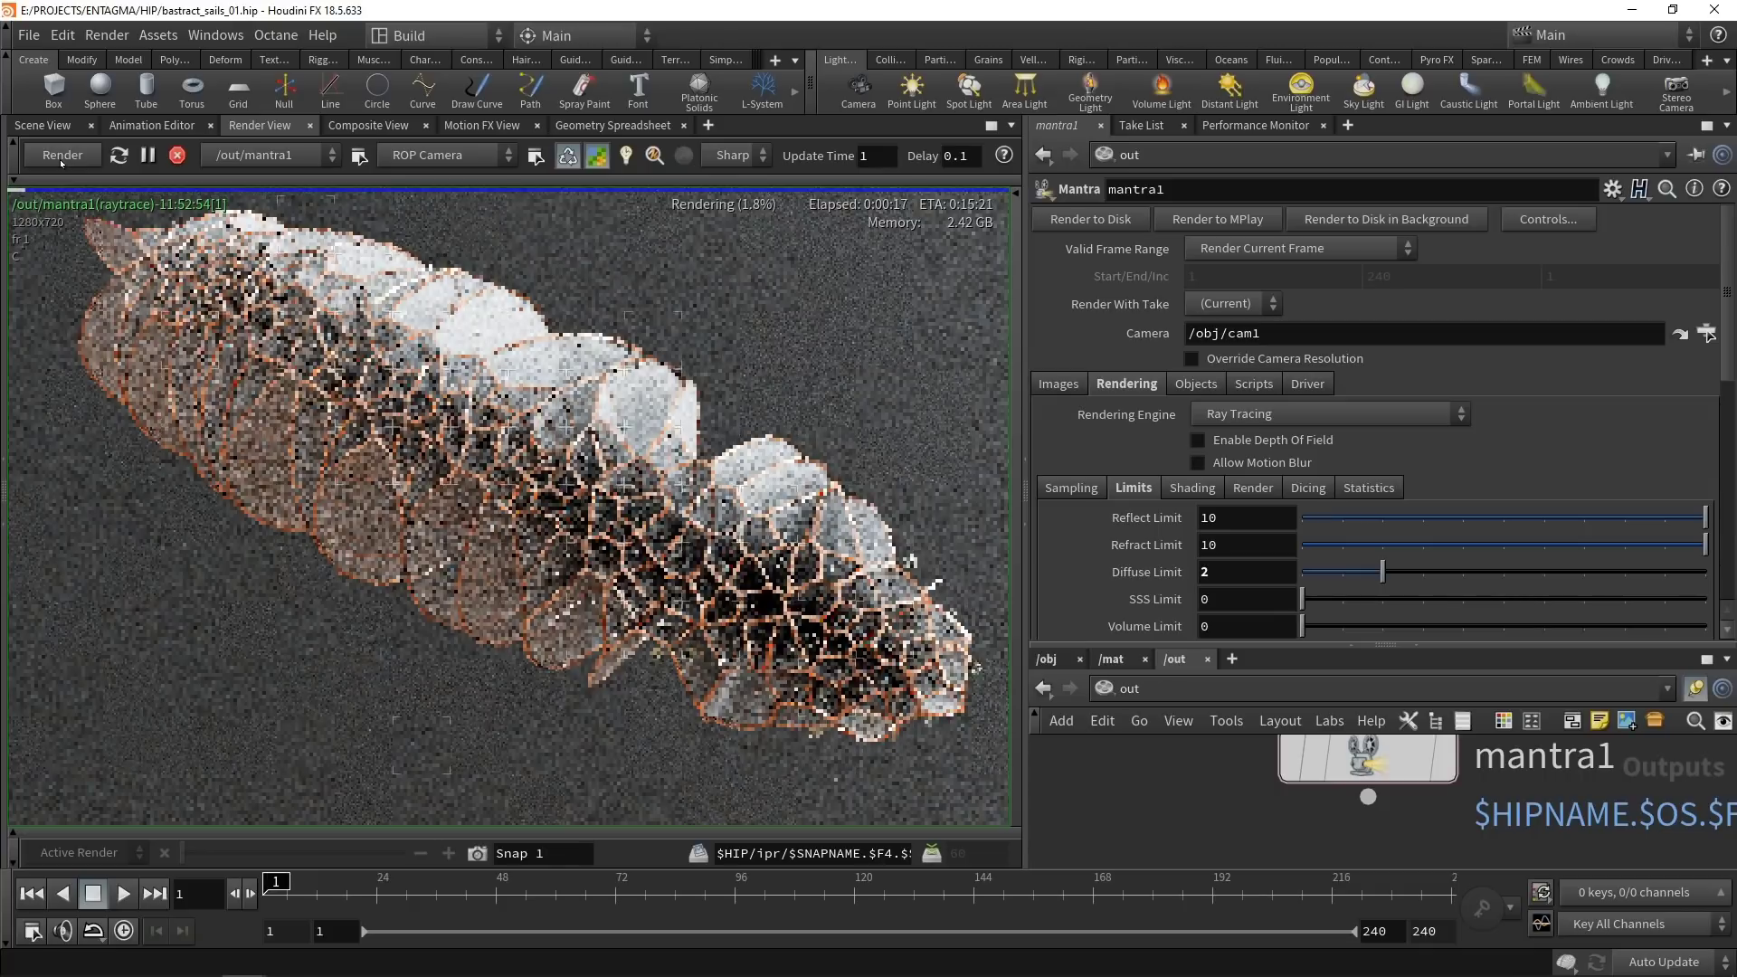